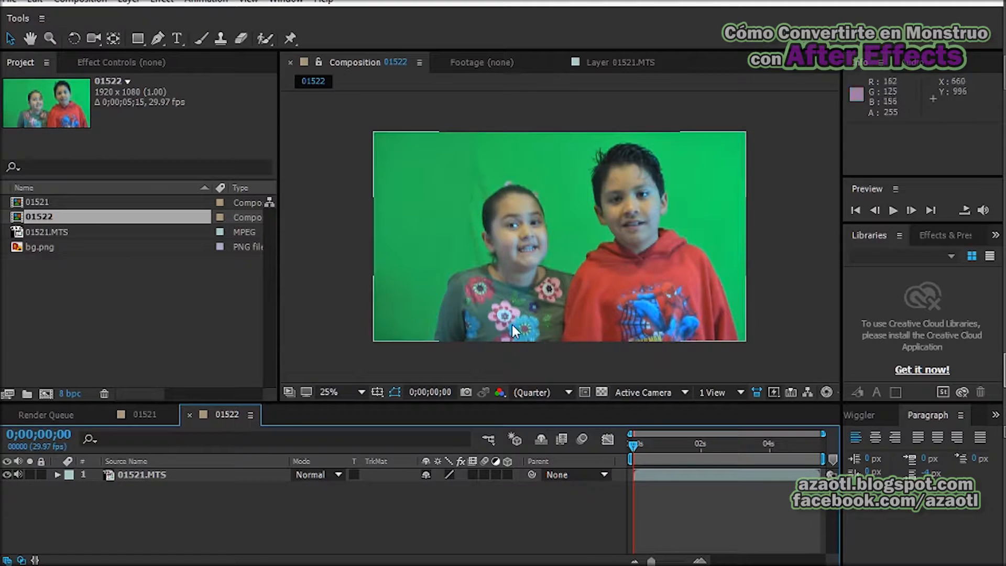
Step: Switch to mocha and choose 01522.mov from the Results folder as the footage for the new project
left_click(51, 416)
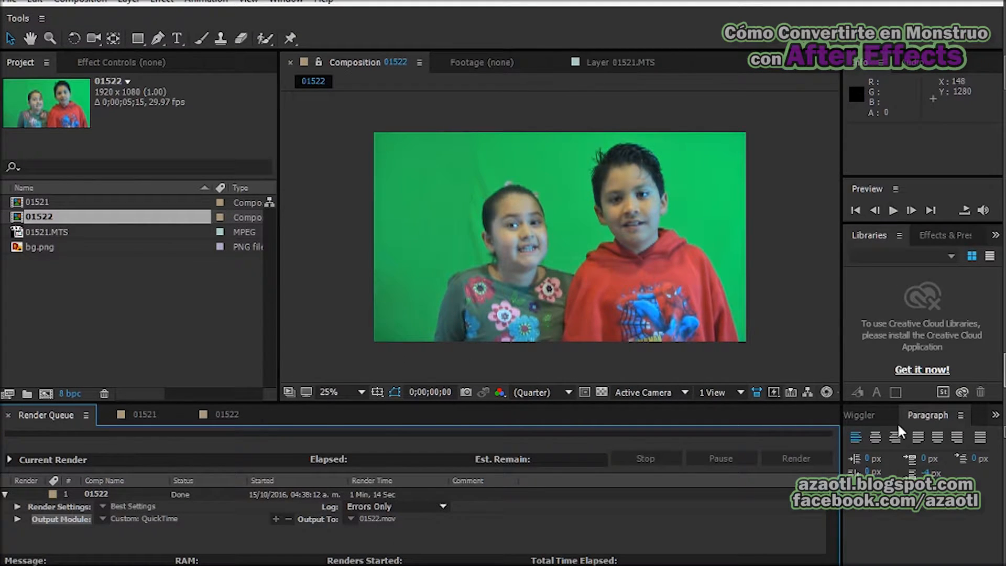
key("alt+Tab")
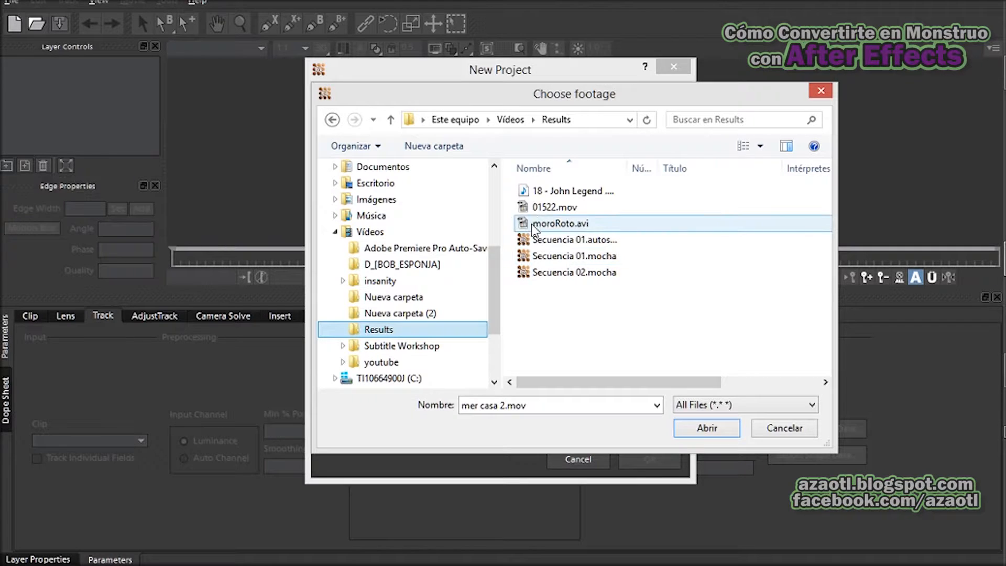
left_click(545, 209)
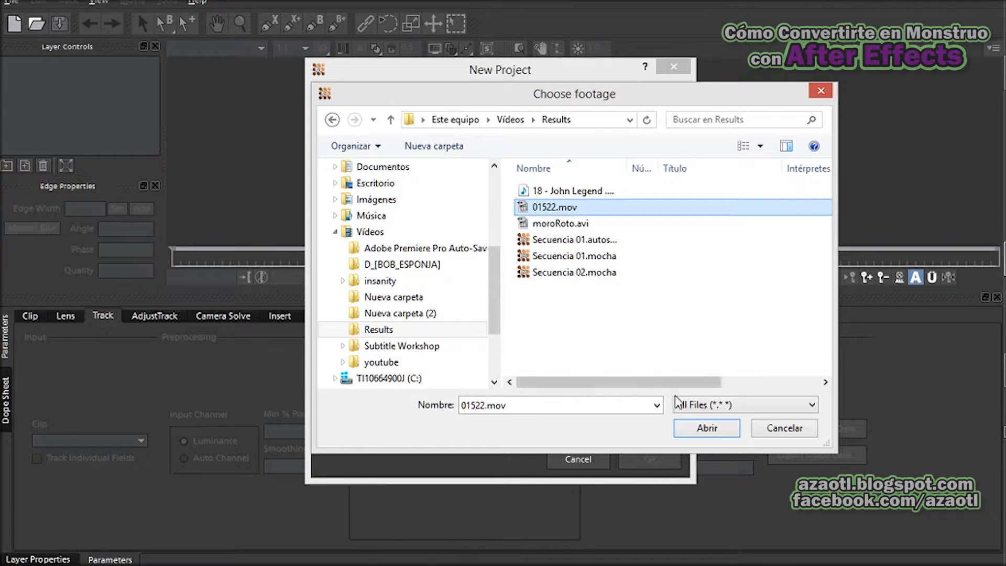
left_click(716, 430)
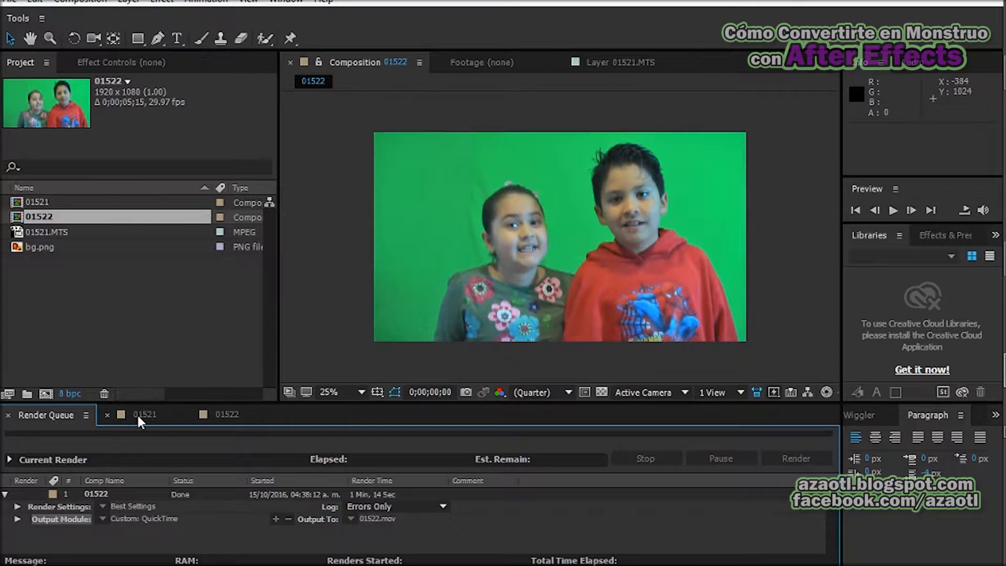
Step: Check the settings of composition 01521 in After Effects and create the mocha project with frames 0 to 164 at 29.97 fps
left_click(144, 415)
left_click(154, 3)
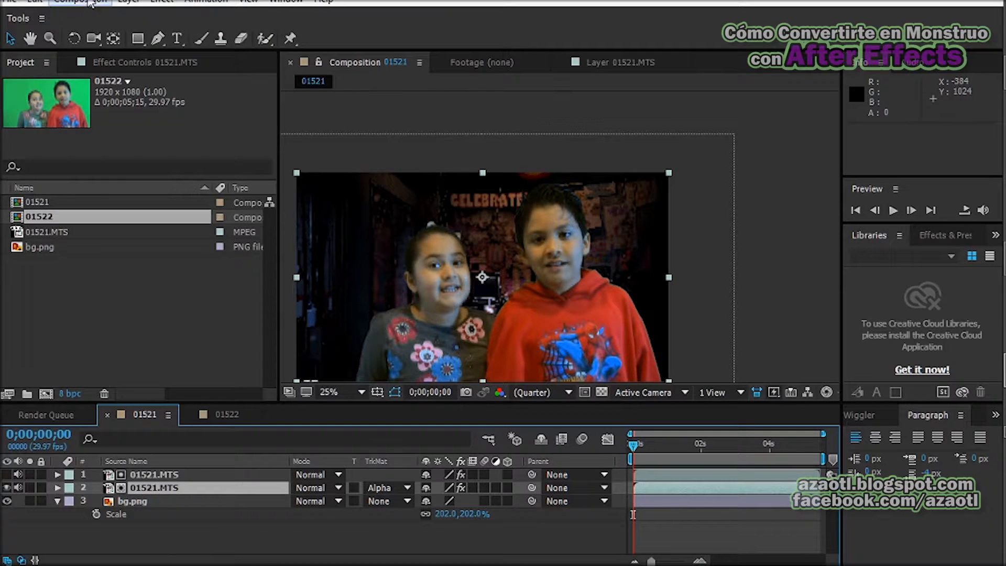
left_click(79, 2)
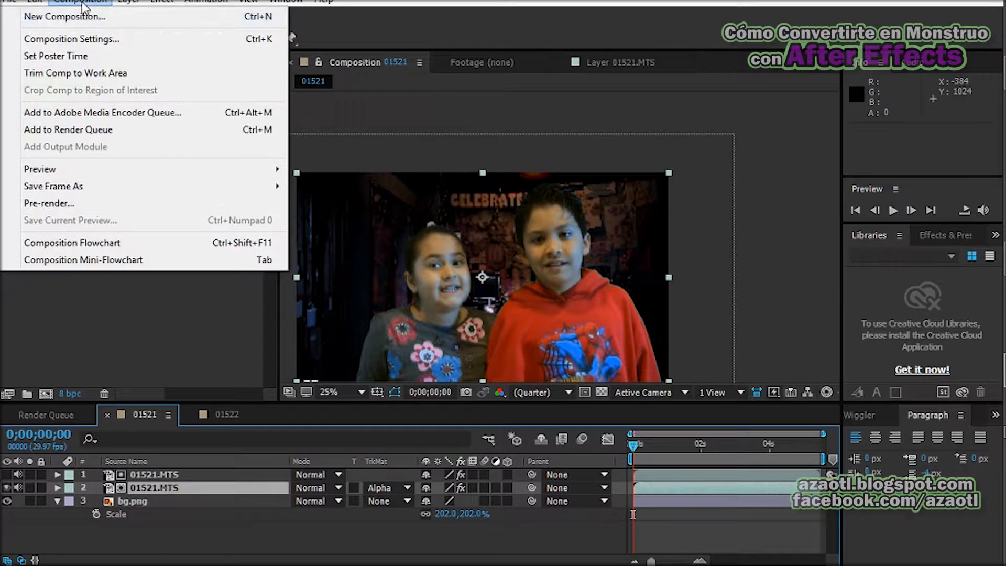
left_click(73, 39)
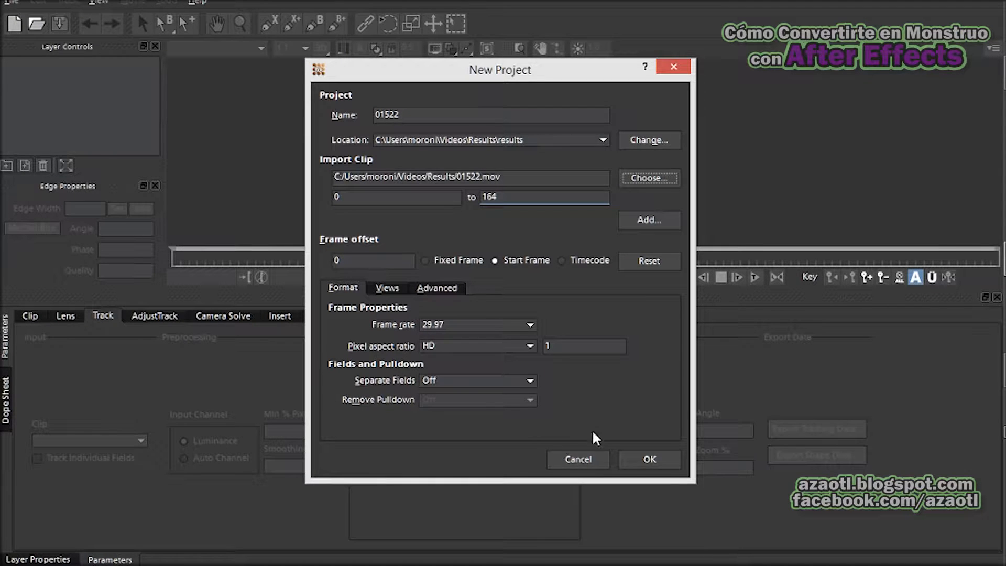
left_click(642, 454)
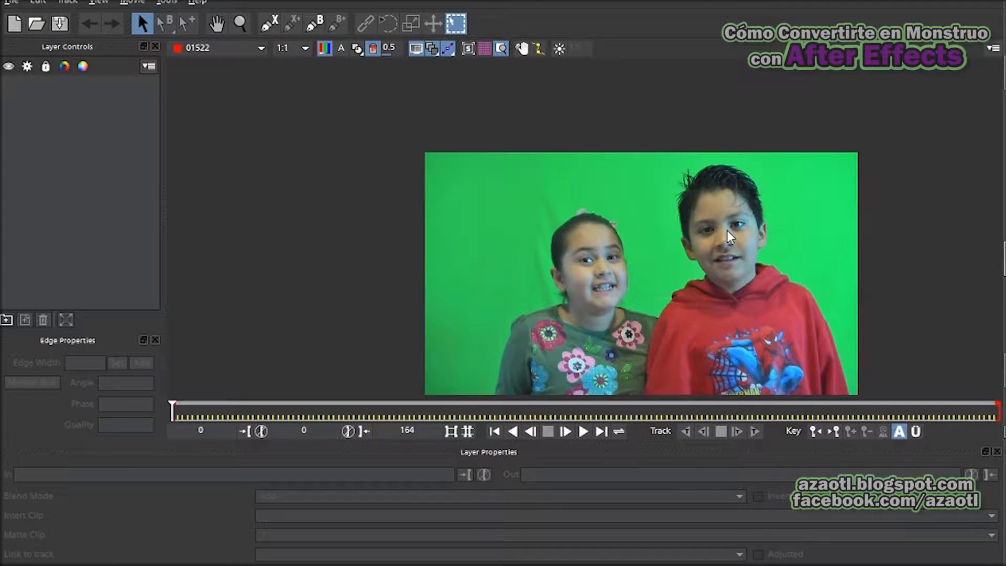
Step: On frame 1, draw a closed X-Spline with seven points around the boy's eye nearest the girl
key("Right")
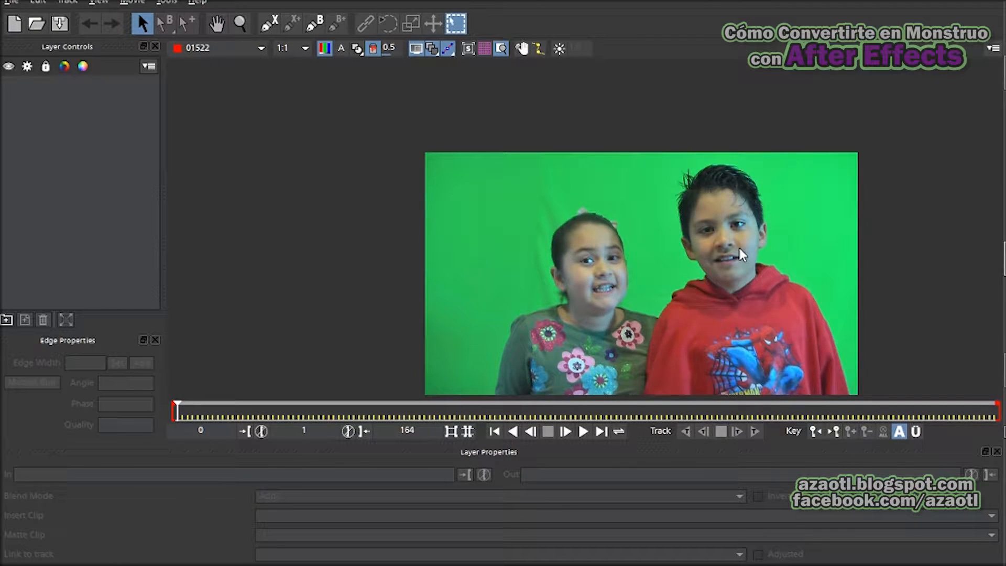
key("z")
left_click_drag(745, 282, 733, 186)
key("x")
left_click_drag(717, 153, 624, 250)
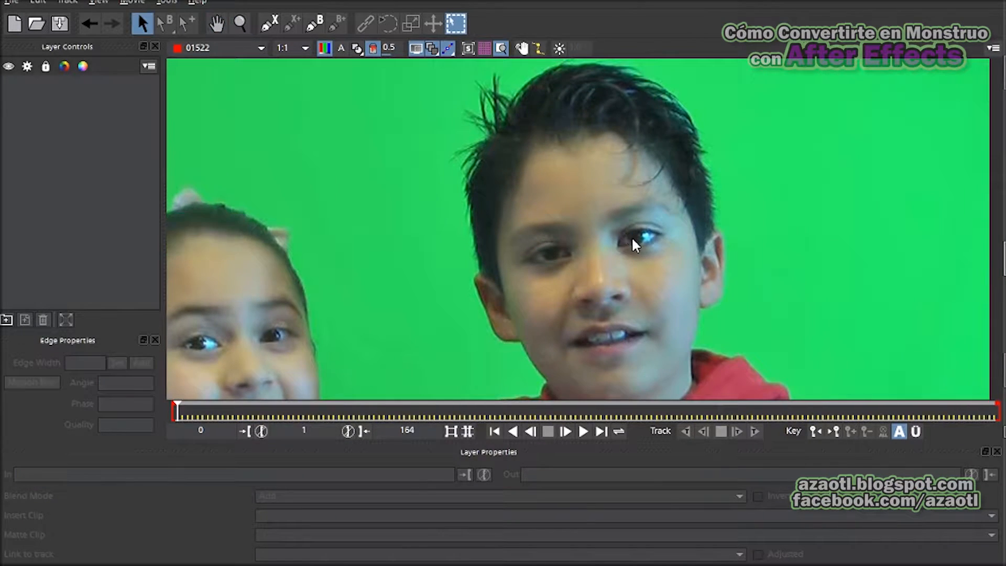
left_click(269, 23)
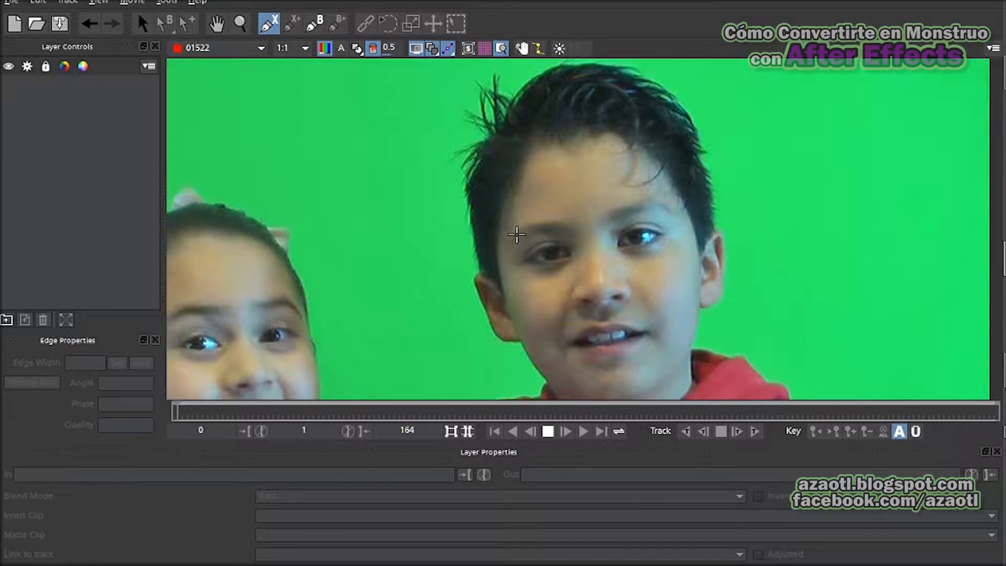
left_click(511, 244)
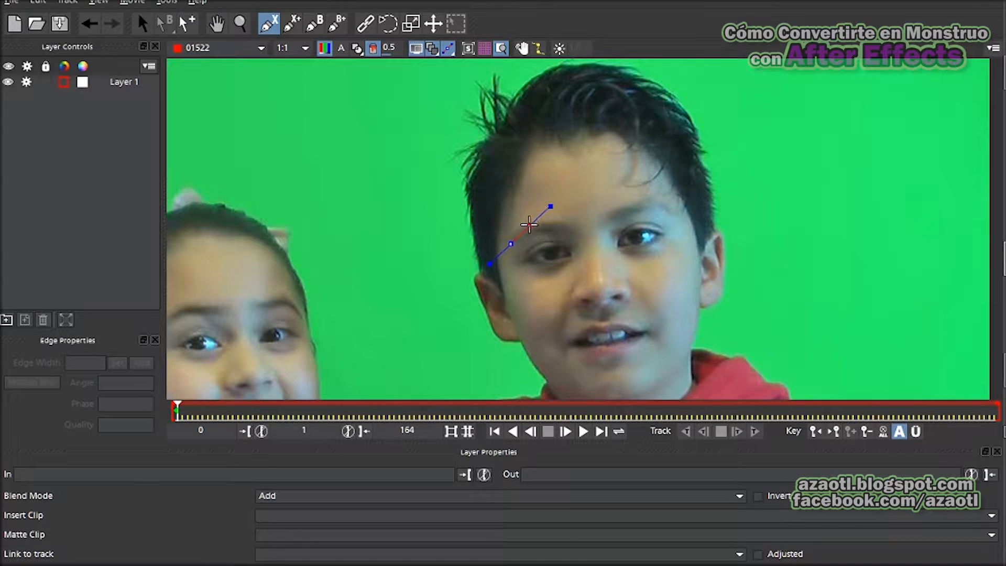
left_click(535, 224)
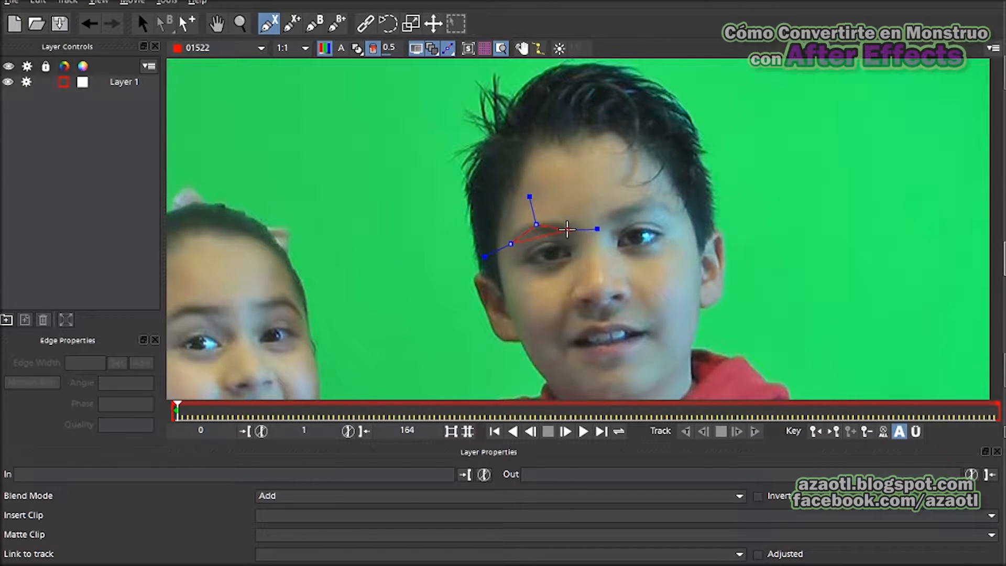
left_click(576, 226)
left_click(582, 253)
left_click(566, 272)
left_click(520, 273)
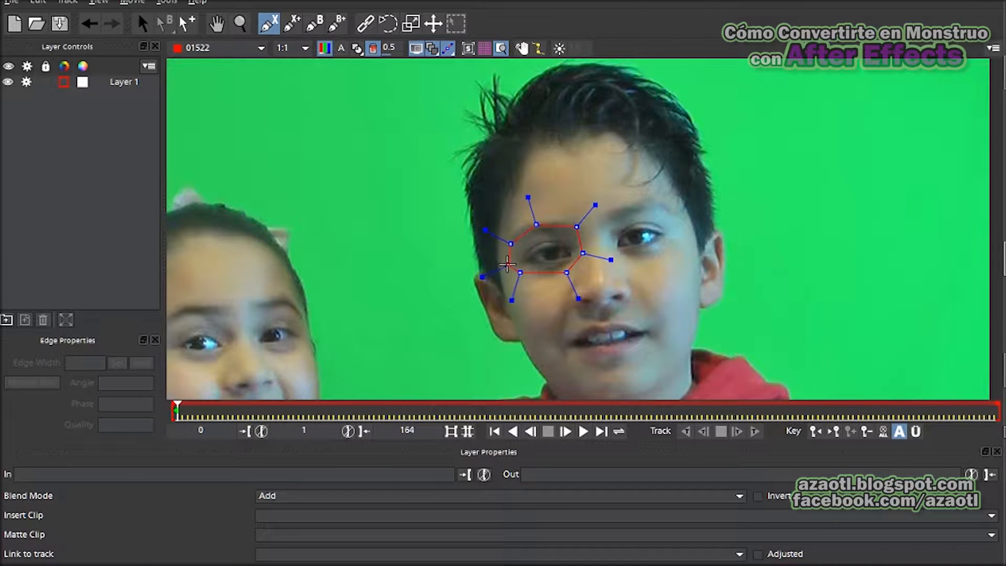
right_click(507, 262)
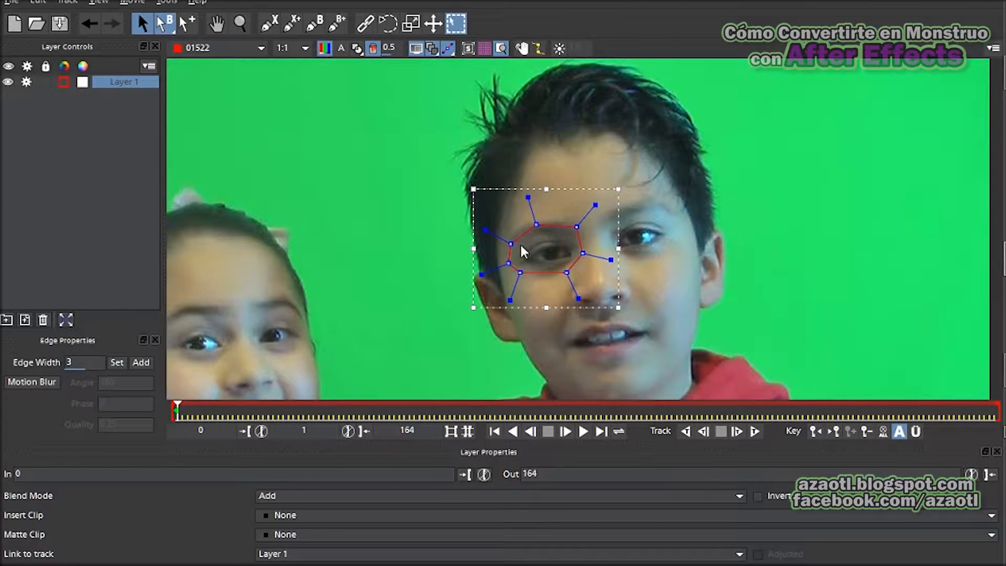
Step: Rename the new spline layer as left eye
double_click(122, 83)
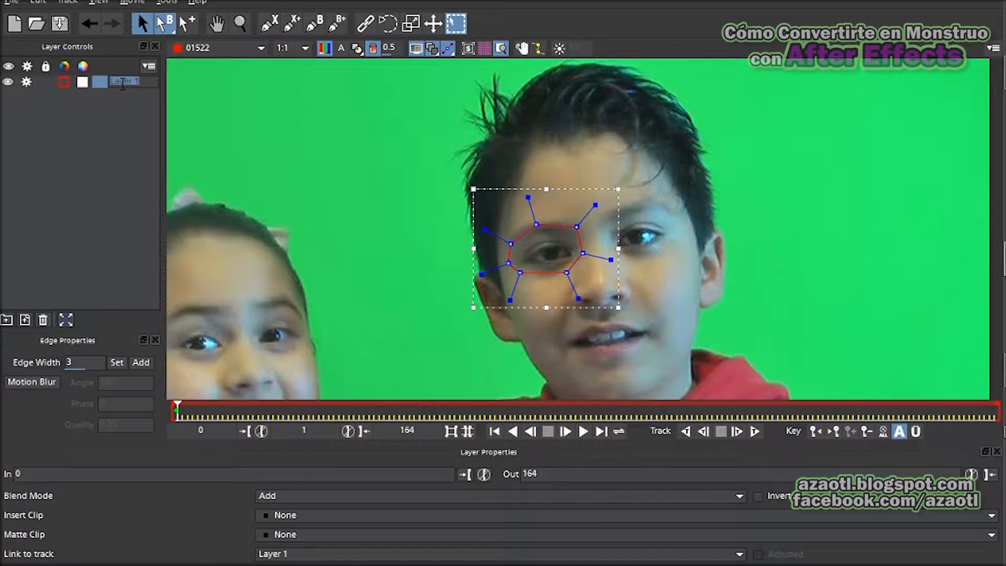
type("left eye")
key("Return")
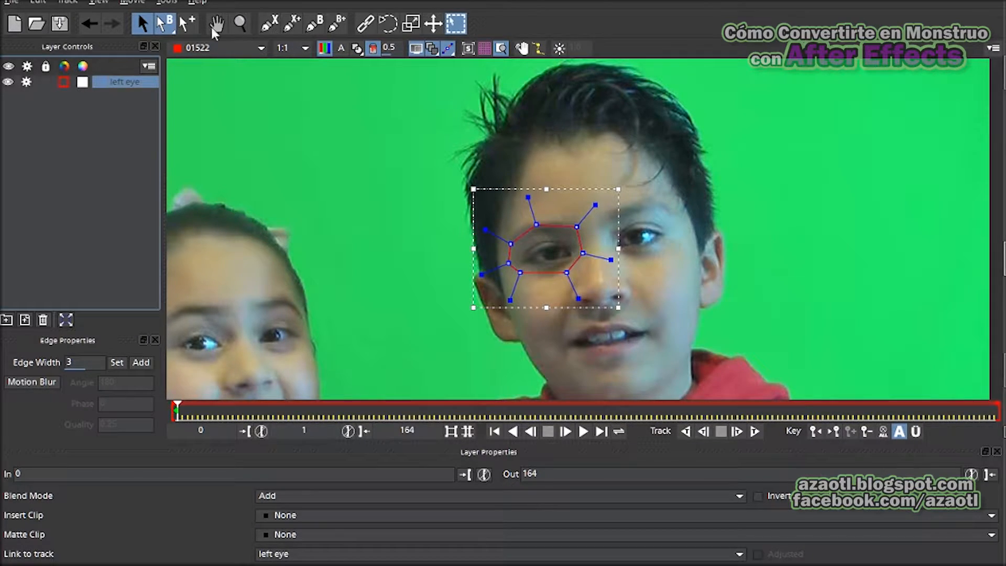
Step: Draw a closed X-Spline with eight points around the boy's other eye, farthest from the girl
left_click(267, 25)
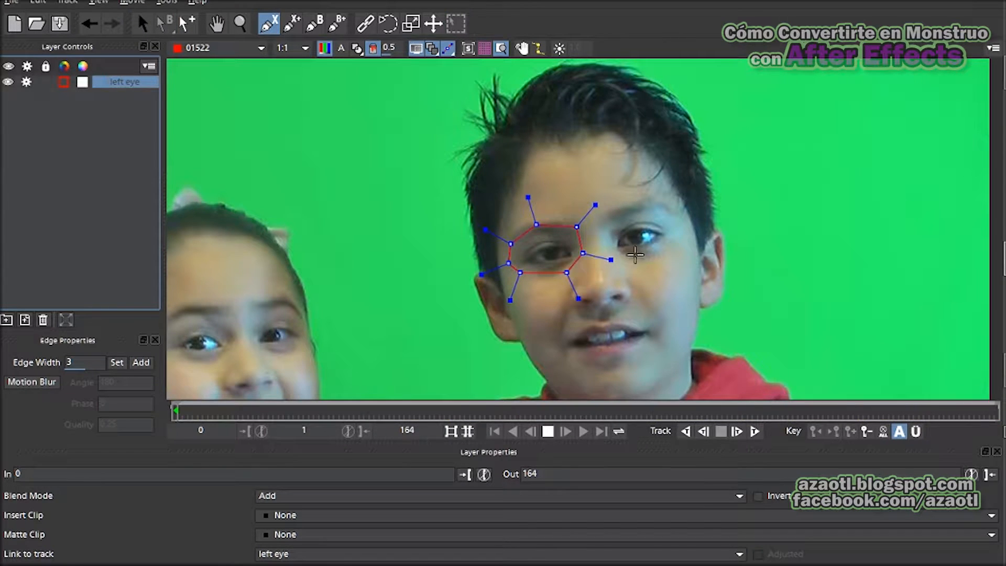
left_click(607, 230)
left_click(614, 208)
left_click(643, 204)
left_click(665, 211)
left_click(679, 238)
left_click(663, 258)
left_click(628, 262)
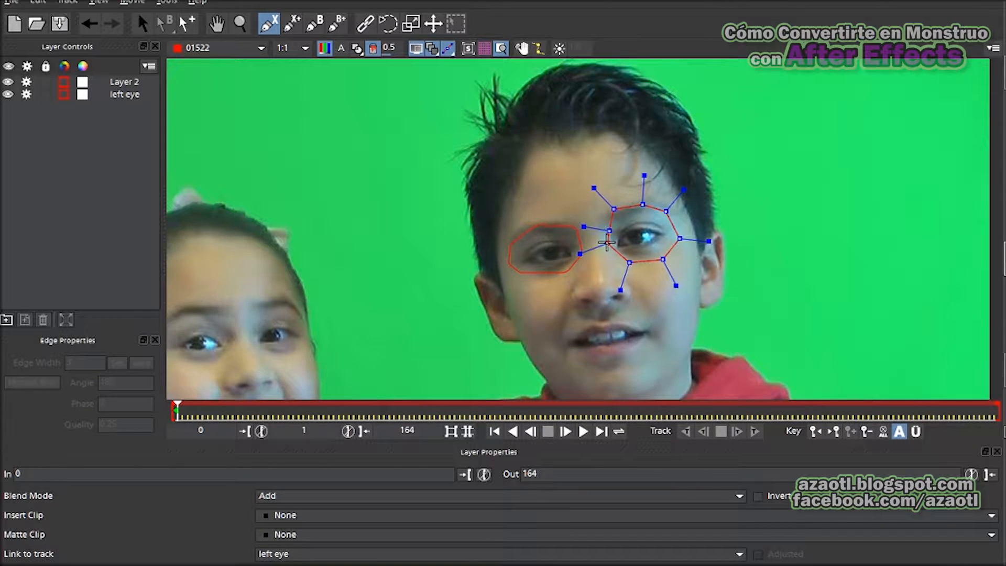
right_click(607, 243)
Step: Rename the second spline layer as right eye
double_click(119, 81)
type("r")
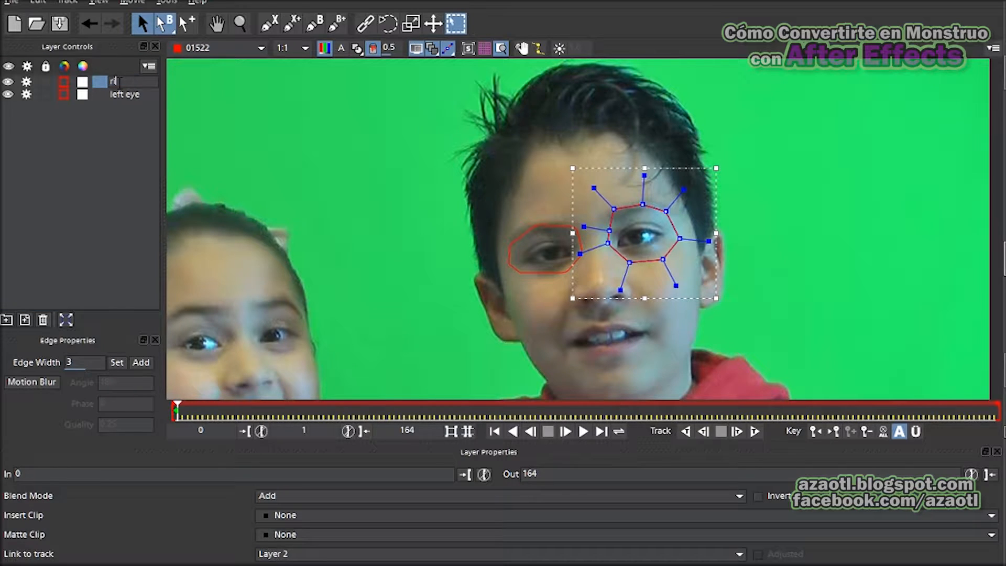
type("ight eye")
key("Return")
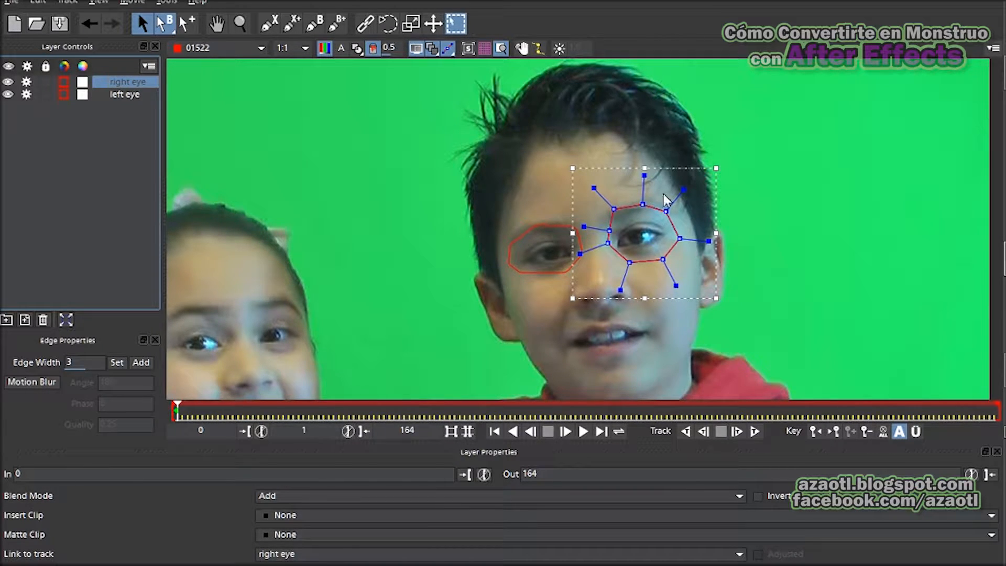
Step: Adjust the control points of the right eye and left eye splines to enclose each eye more evenly
left_click_drag(680, 239, 685, 235)
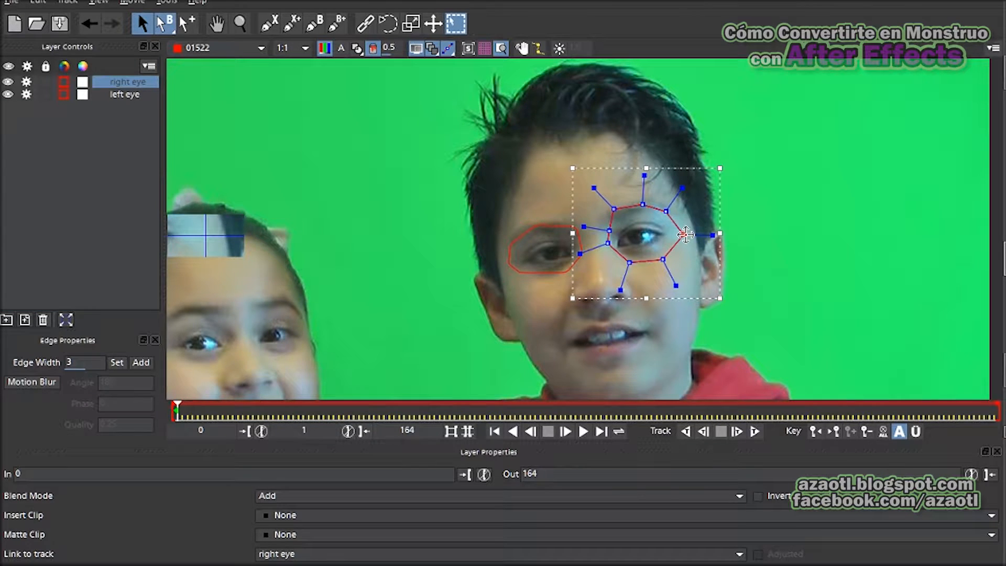
left_click_drag(607, 243, 590, 228)
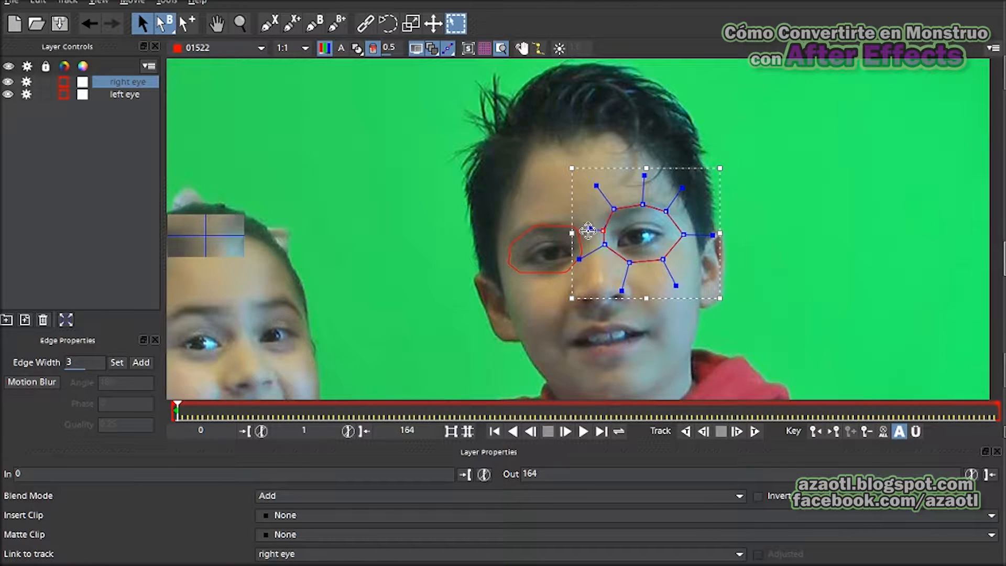
left_click(546, 232)
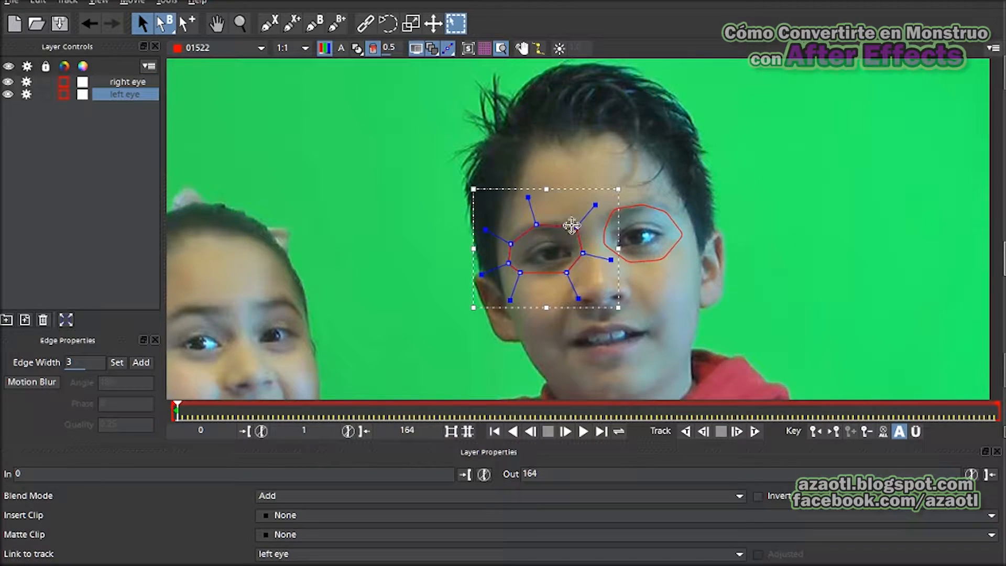
left_click_drag(538, 224, 574, 223)
left_click_drag(511, 244, 508, 236)
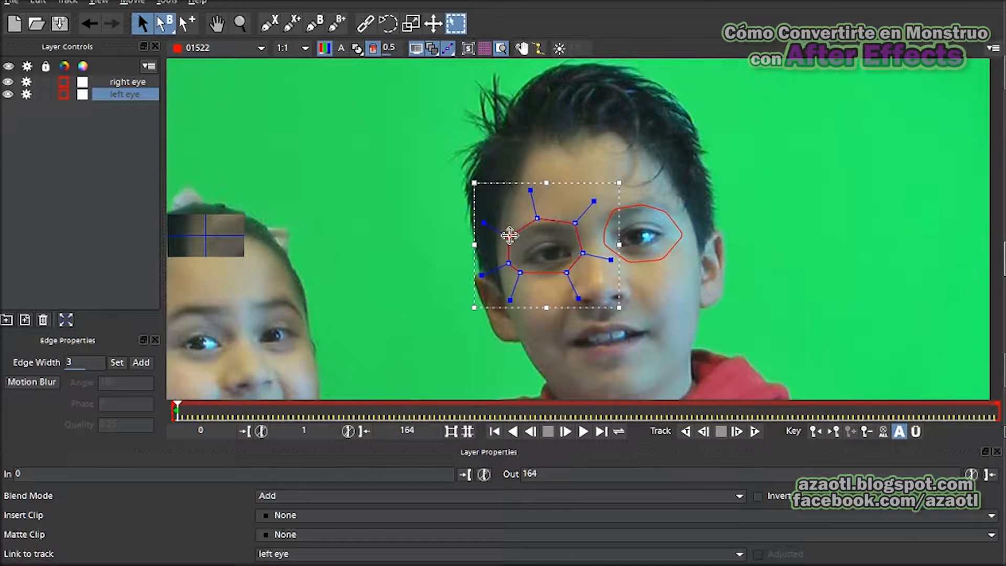
left_click_drag(518, 272, 560, 278)
left_click_drag(575, 223, 576, 226)
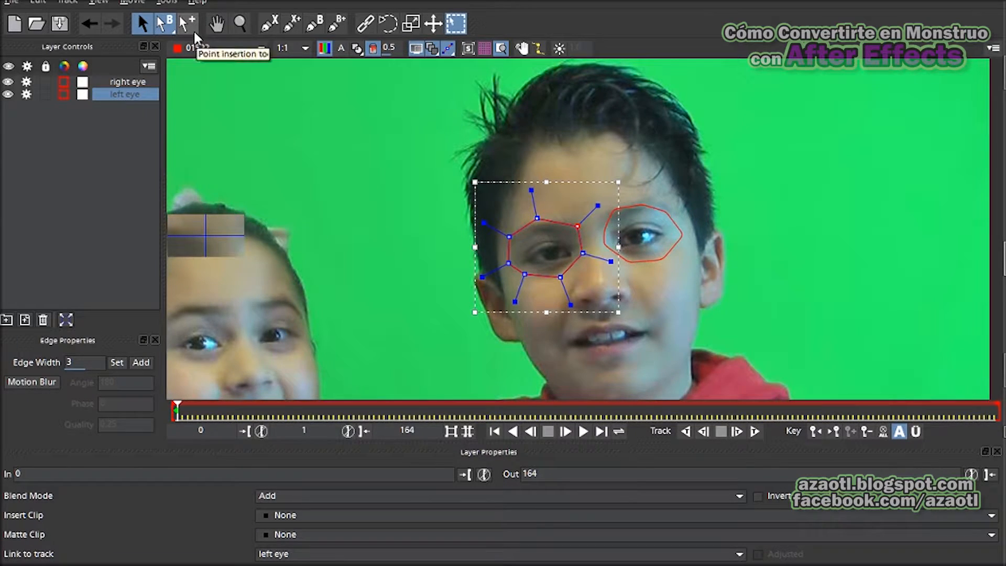
Step: Draw a closed X-Spline with six points around the tip and nostrils of the boy's nose
left_click(268, 23)
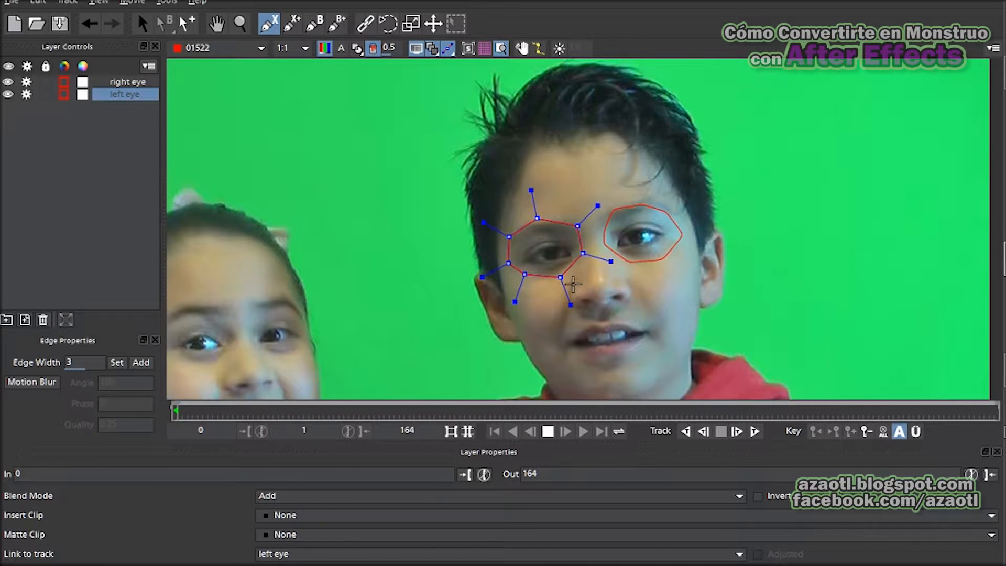
left_click(575, 289)
left_click(593, 283)
left_click(630, 285)
left_click(627, 300)
left_click(602, 302)
right_click(575, 305)
Step: Rename the third spline layer as nose
double_click(125, 81)
type("nose")
key("Return")
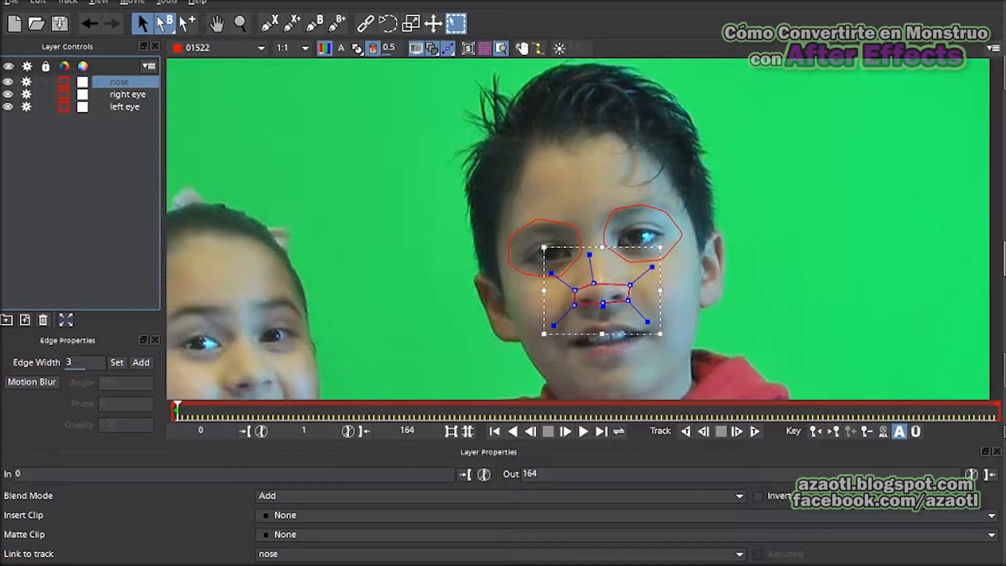
Step: Track the nose, right eye and left eye layers forward through frame 164
left_click(1004, 296)
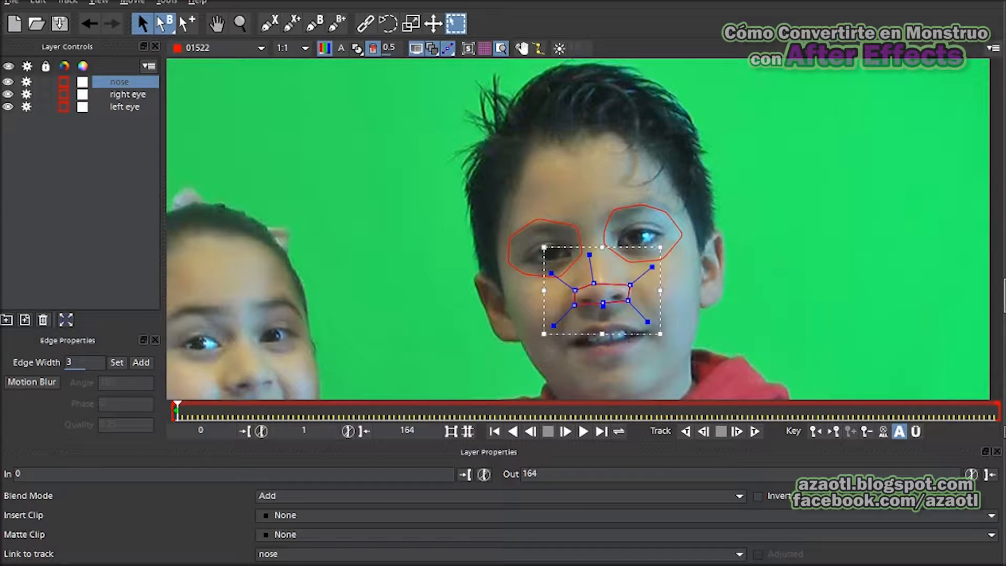
left_click(754, 431)
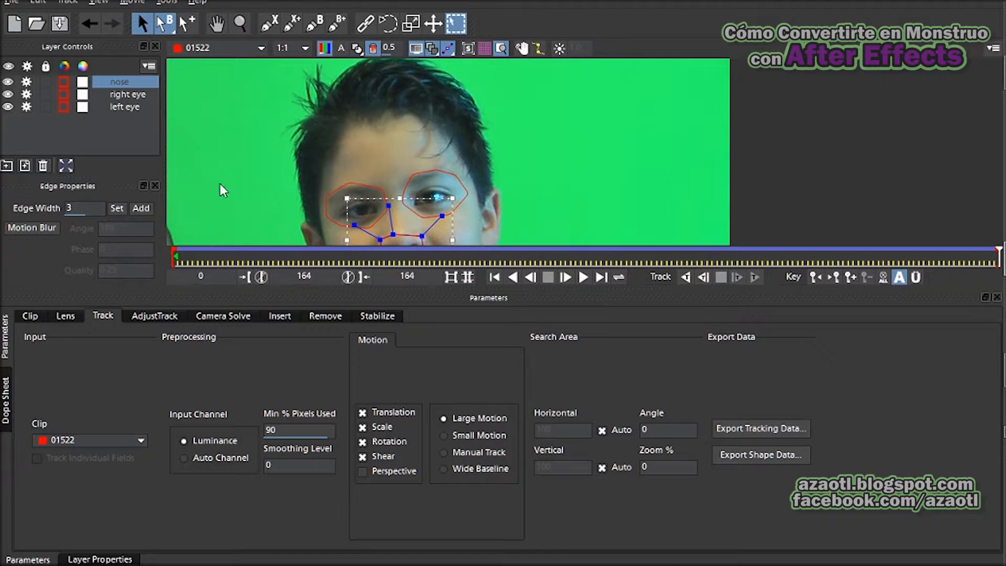
Step: Copy the left eye layer's tracking data to the clipboard as After Effects Transform Data [position, scale and rotation]
left_click(121, 94, "ctrl")
left_click(119, 107, "ctrl")
left_click(103, 128)
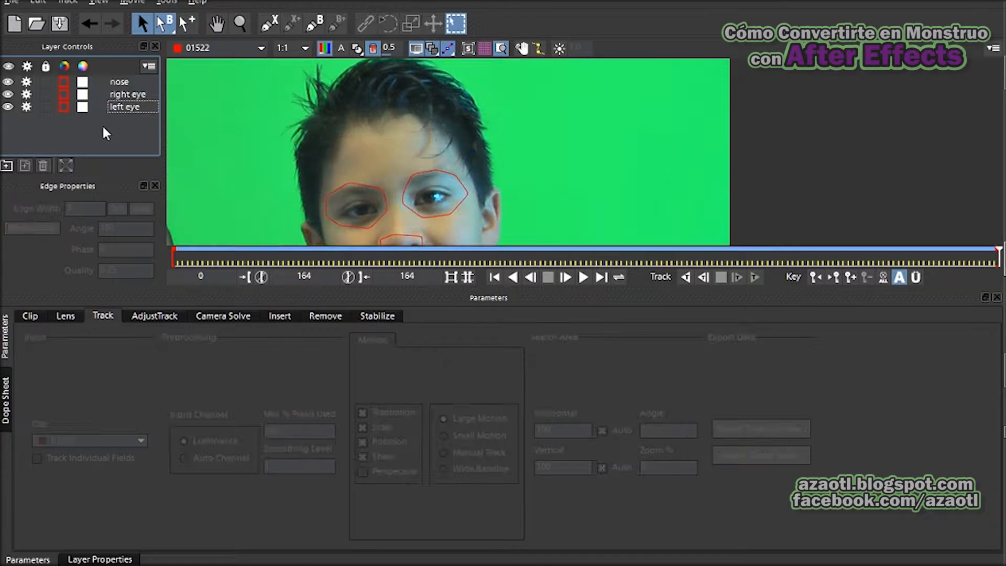
left_click(124, 95)
left_click(123, 107)
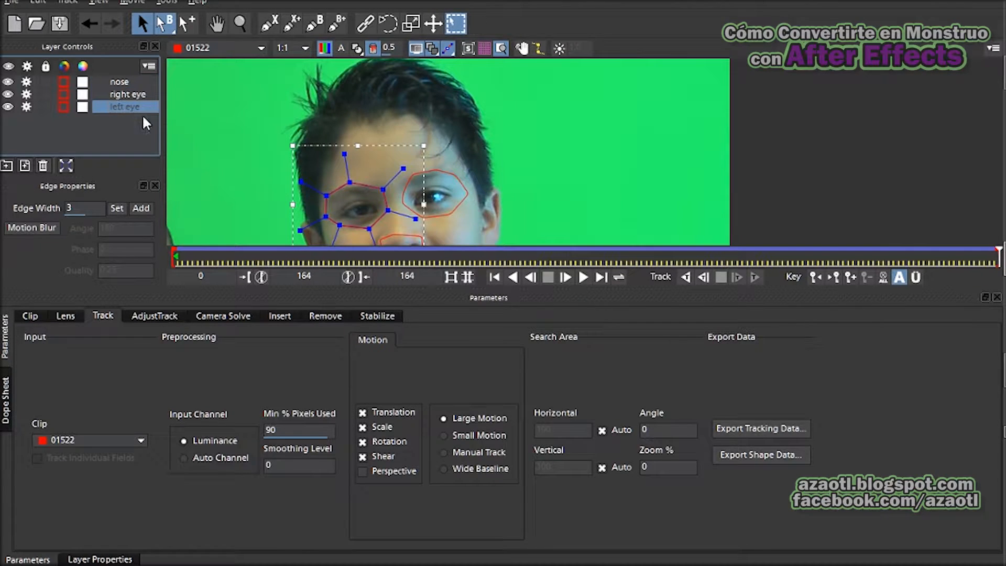
left_click(743, 429)
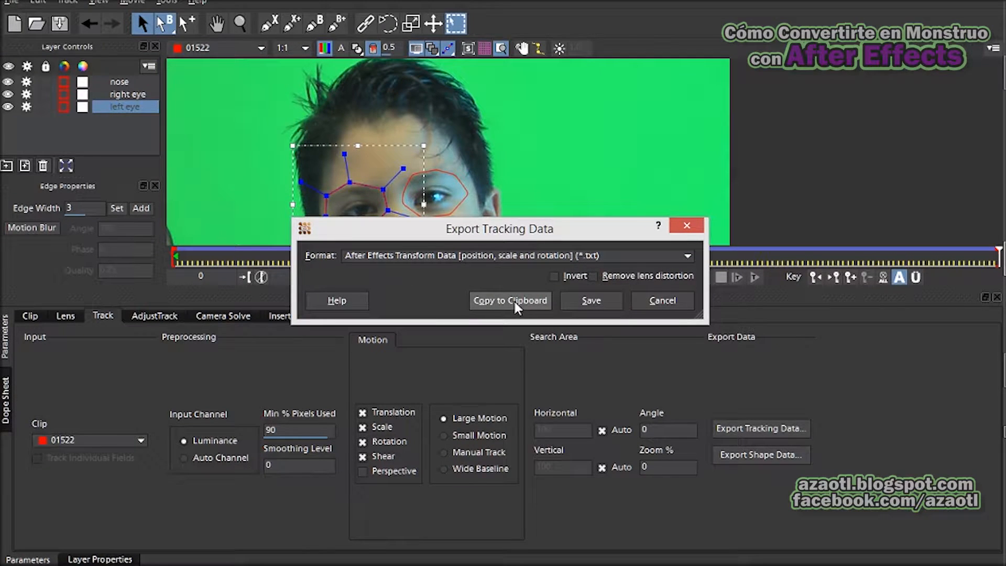
left_click(491, 254)
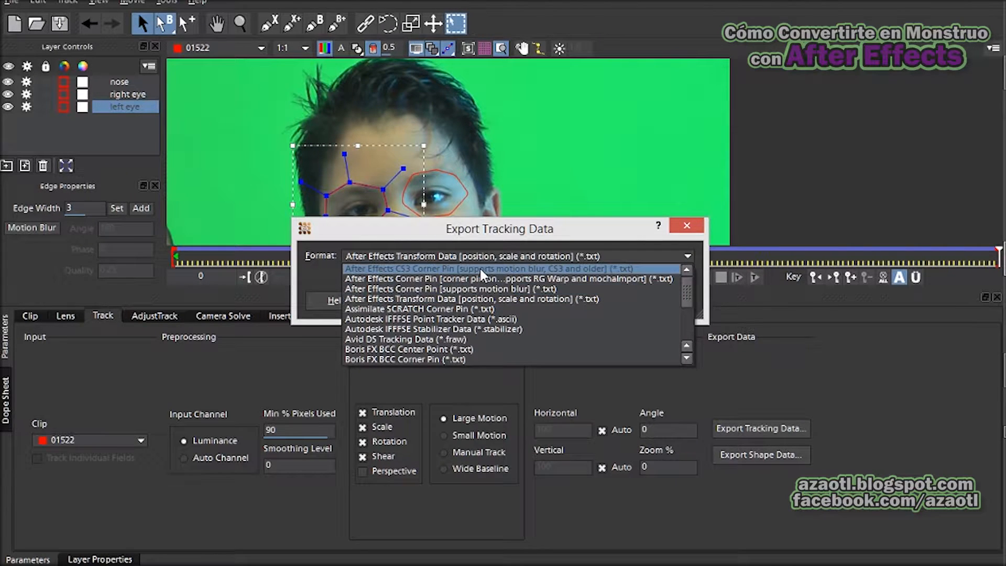
left_click(479, 297)
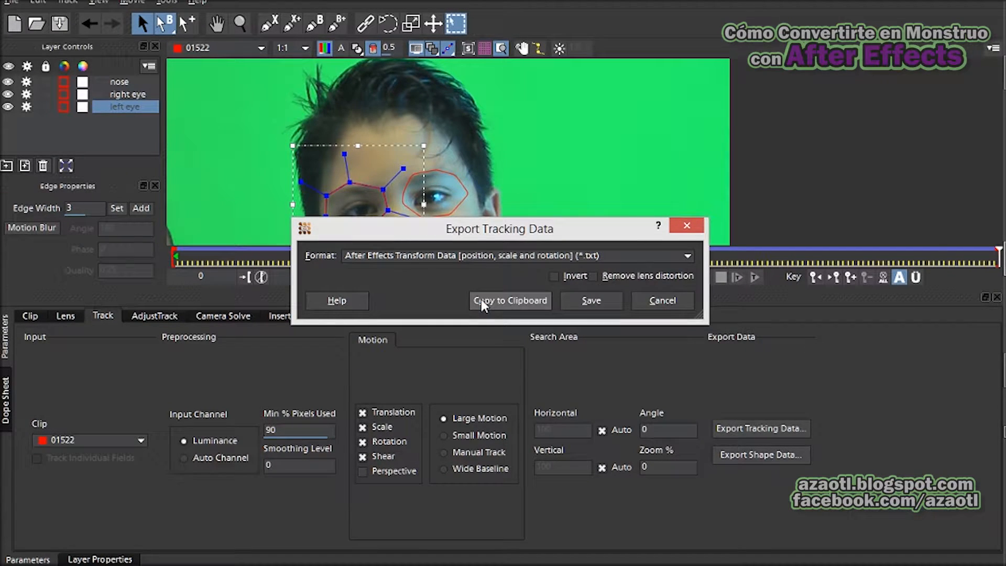
left_click(511, 301)
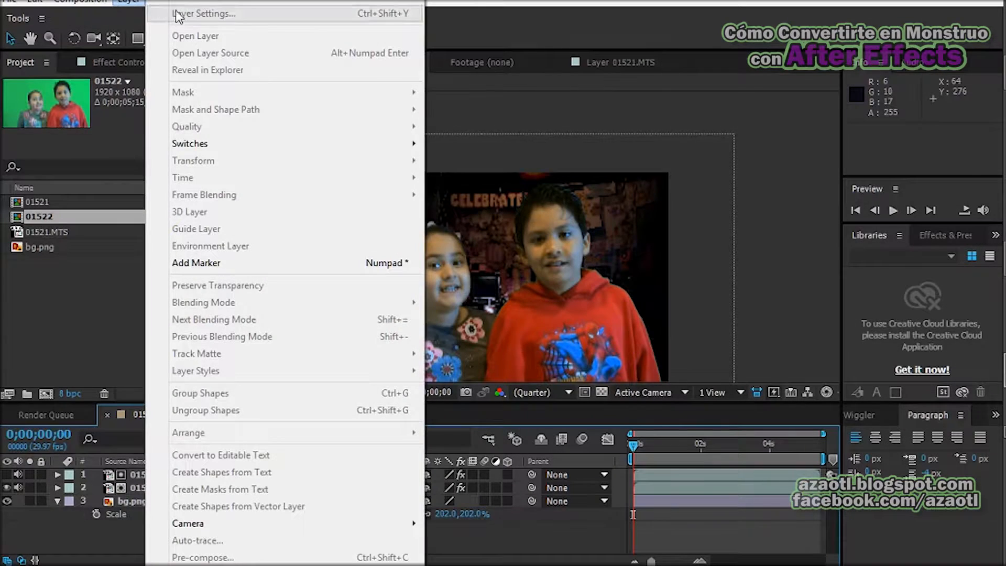
Step: In After Effects, add a null object to composition 01521
mouse_move(226, 3)
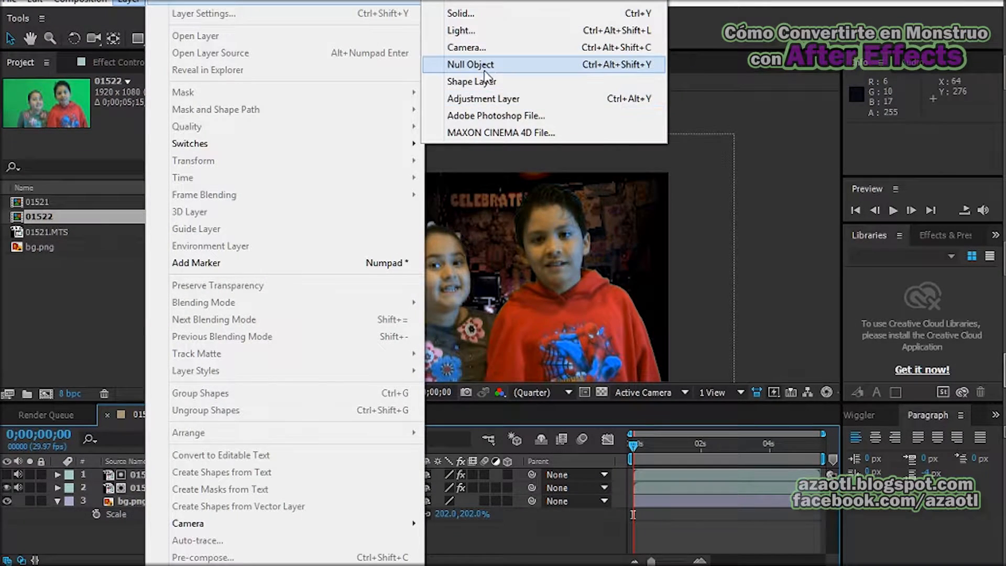
left_click(474, 65)
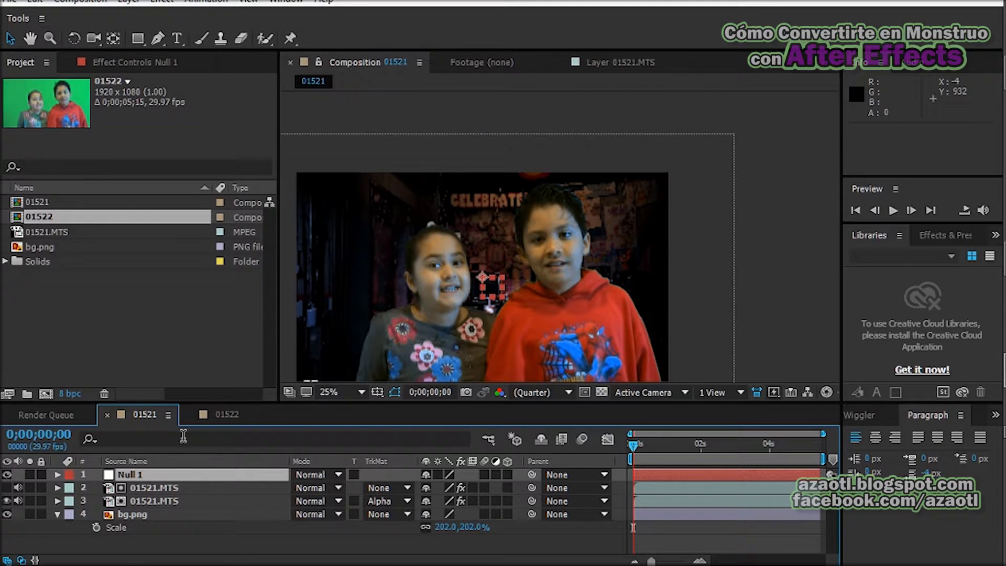
double_click(134, 478)
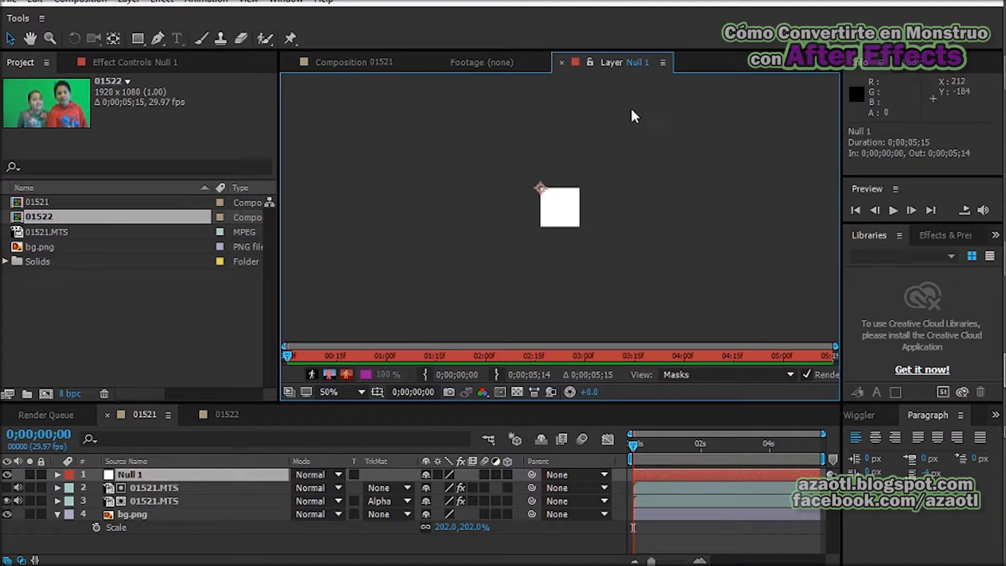
left_click(561, 62)
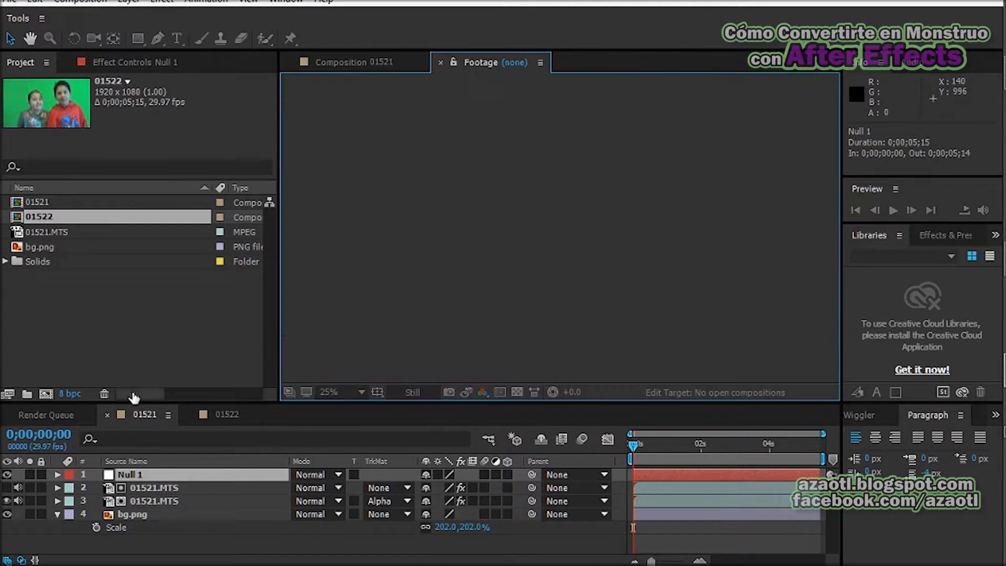
Step: Rename the new null as left eye tracking and paste the copied tracking data onto it
left_click(133, 474)
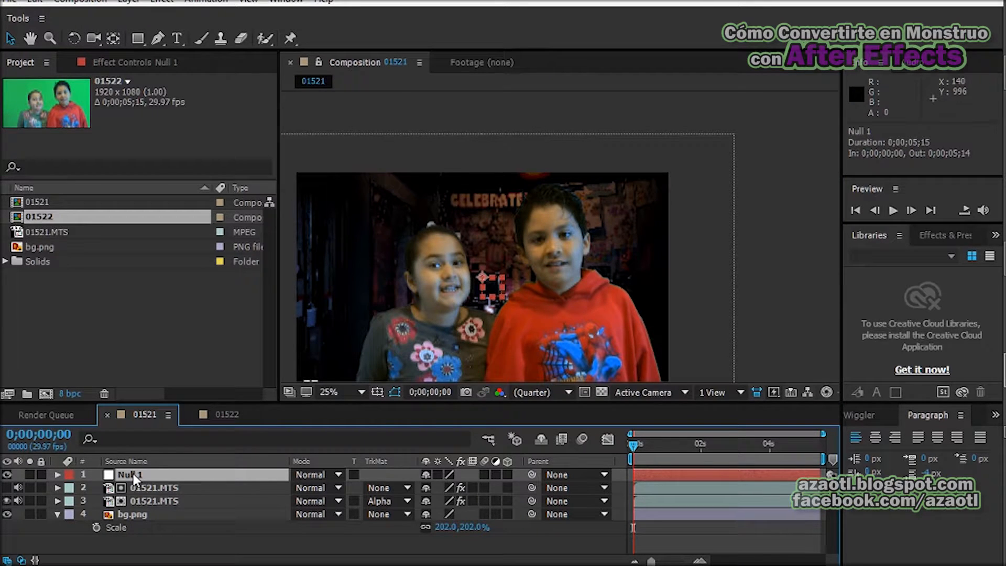
key("Return")
type("k")
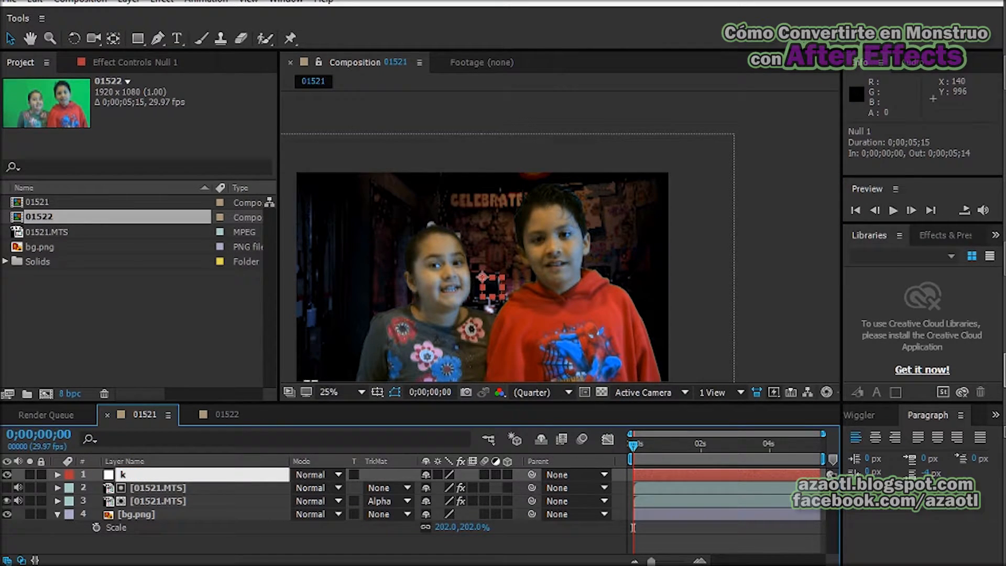
type("eft eye tracking")
key("Return")
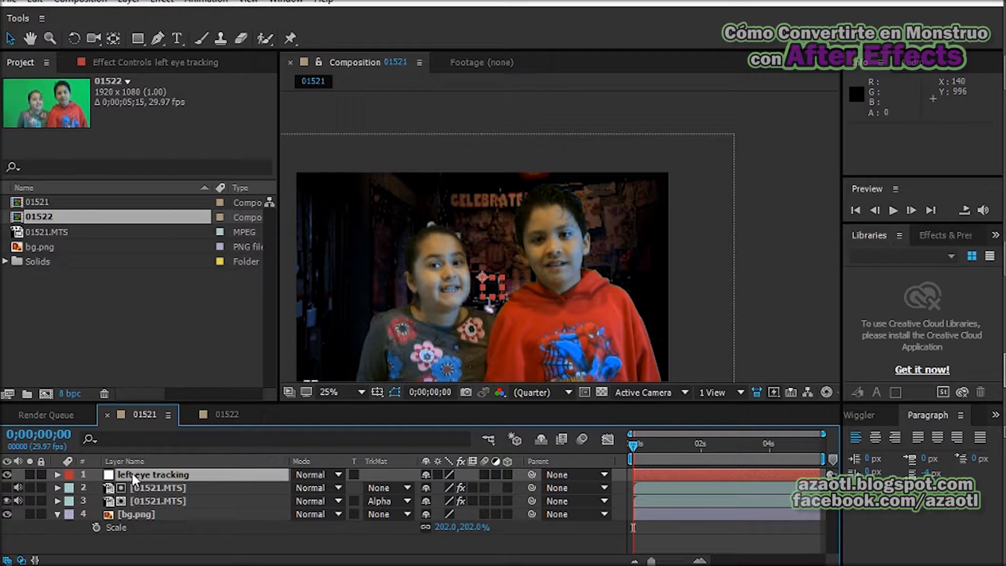
left_click(35, 1)
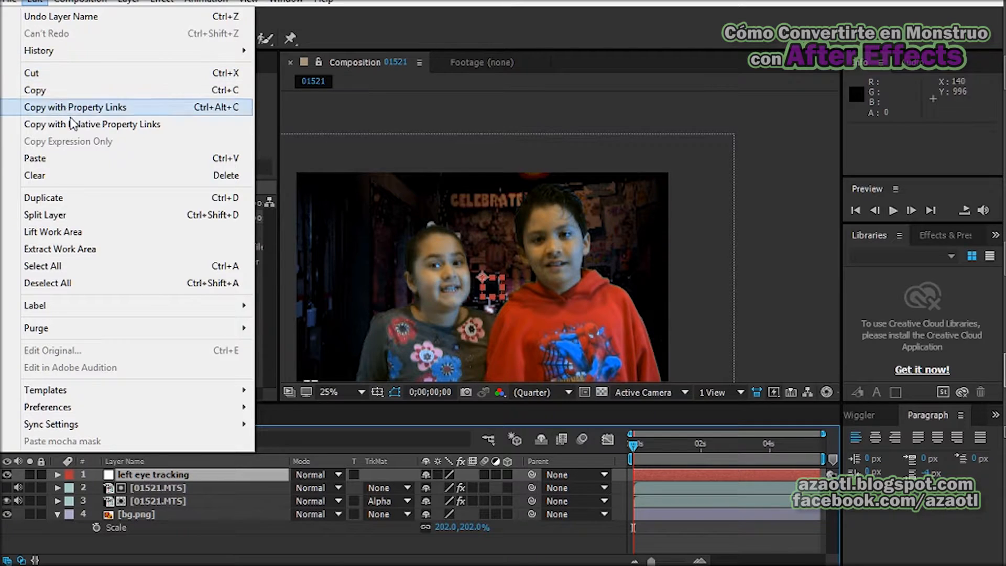
left_click(86, 158)
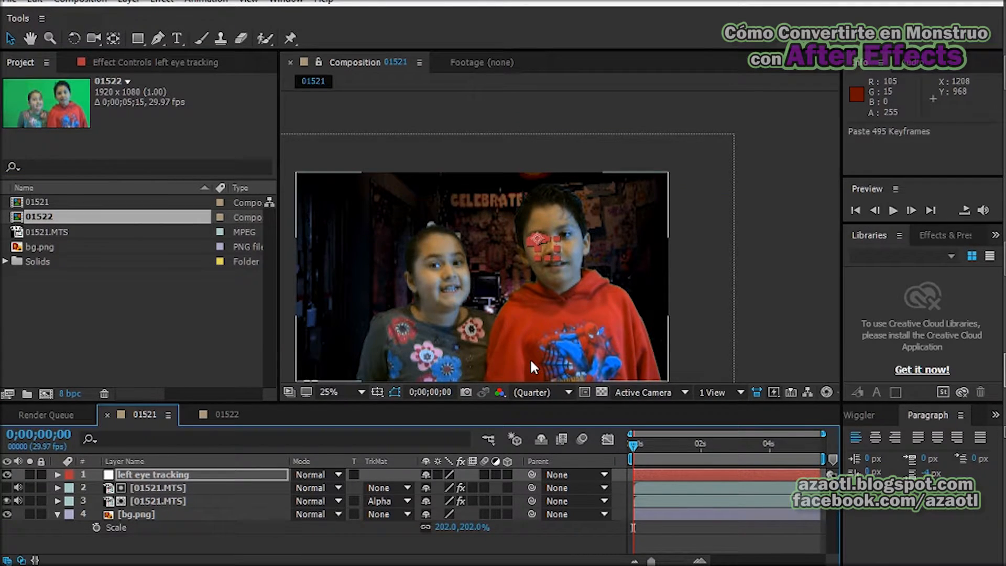
Step: Switch to mocha and copy the right eye layer's tracking data to the clipboard as After Effects Transform Data
key("alt+Tab")
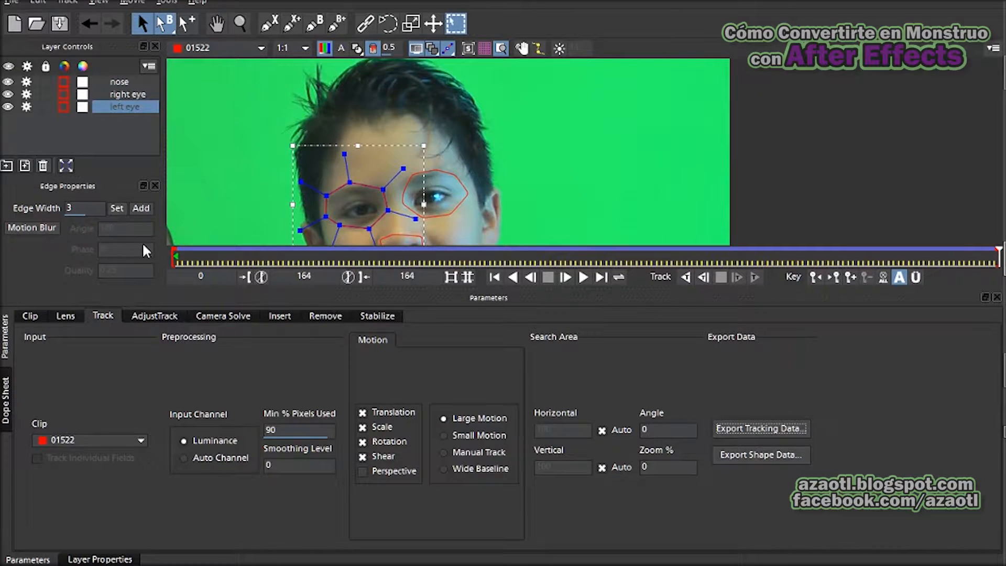
left_click(114, 93)
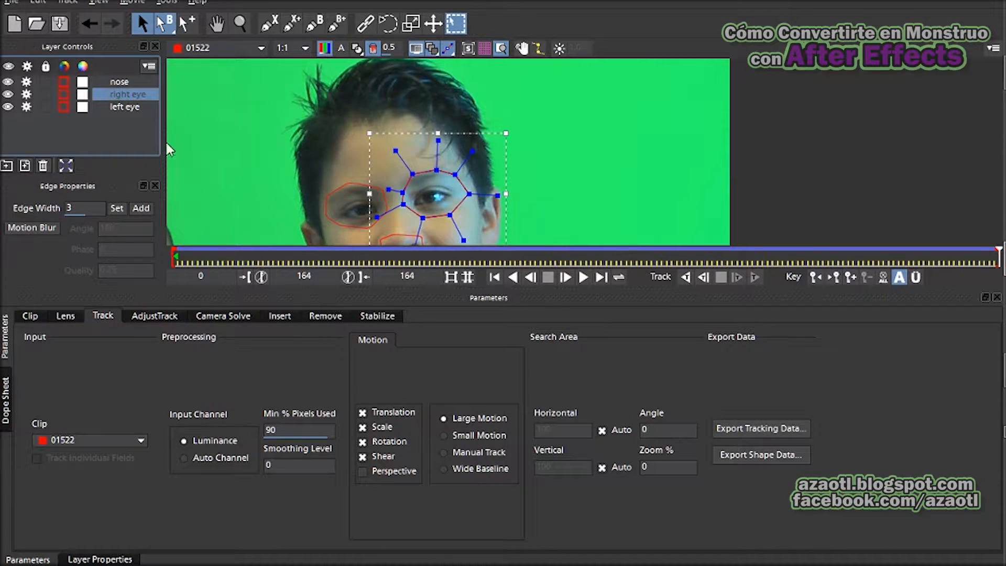
left_click(728, 427)
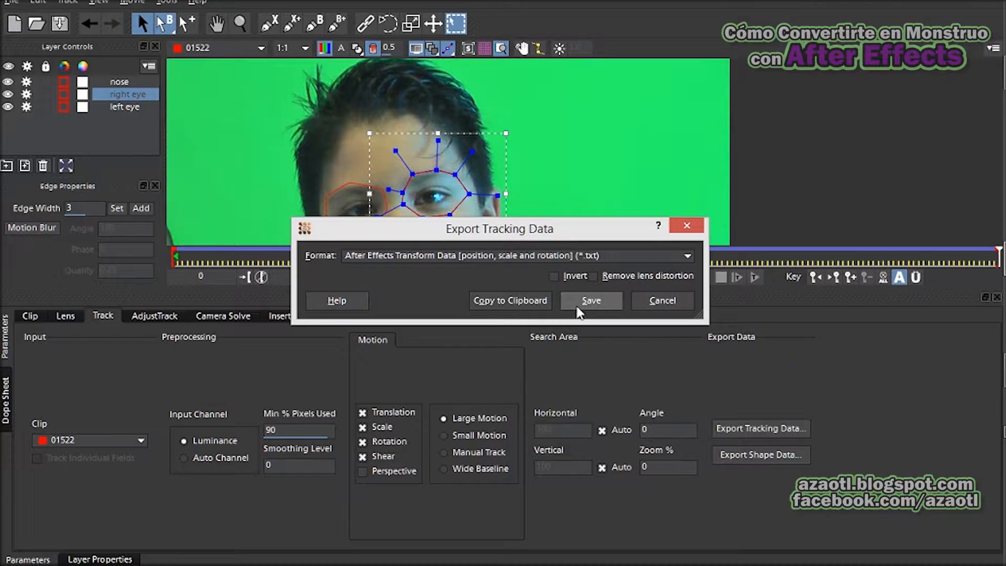
left_click(521, 303)
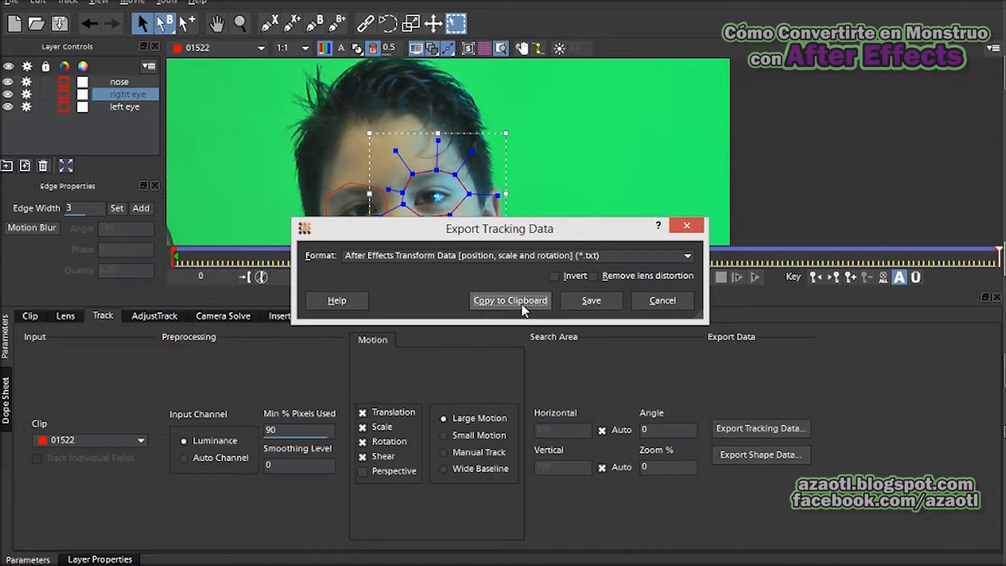
Step: Switch to After Effects and add two more null objects above left eye tracking in composition 01521
key("alt+Tab")
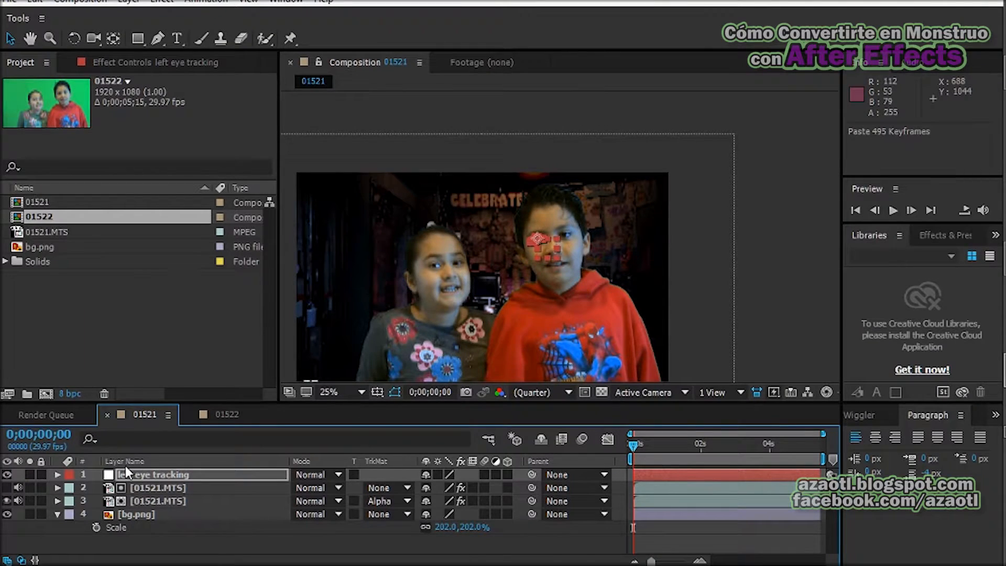
left_click(129, 1)
mouse_move(262, 3)
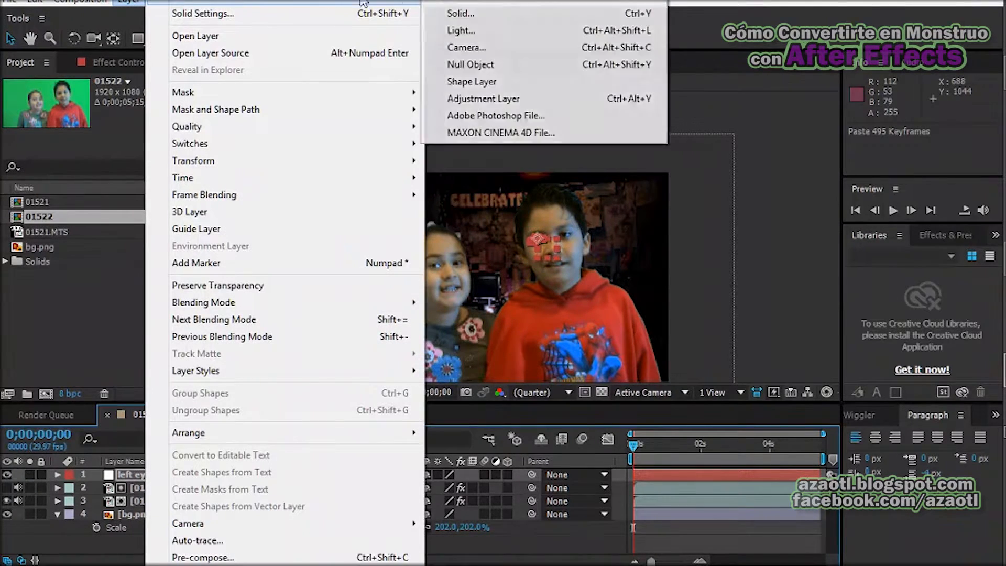
left_click(470, 64)
left_click(128, 1)
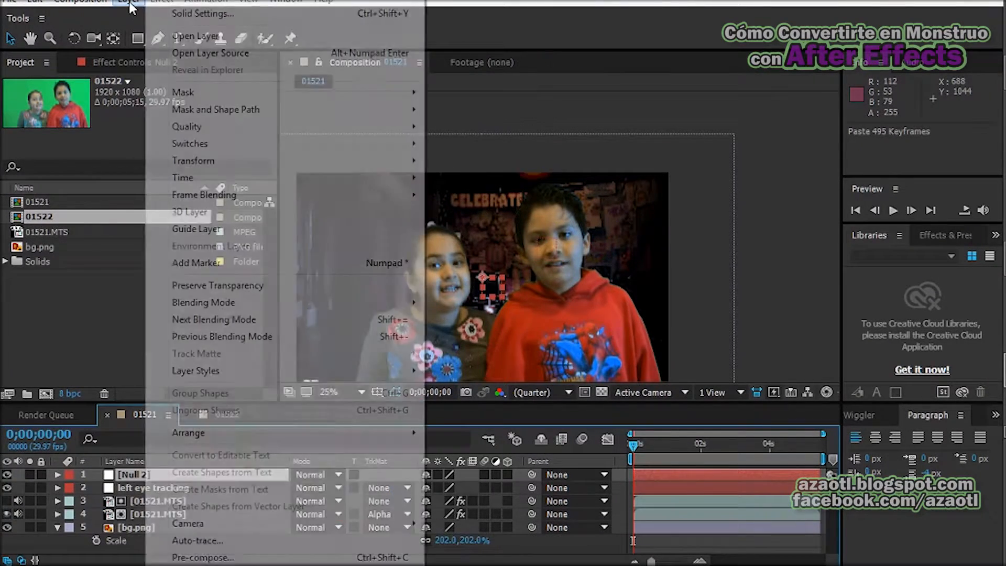
mouse_move(399, 5)
left_click(483, 65)
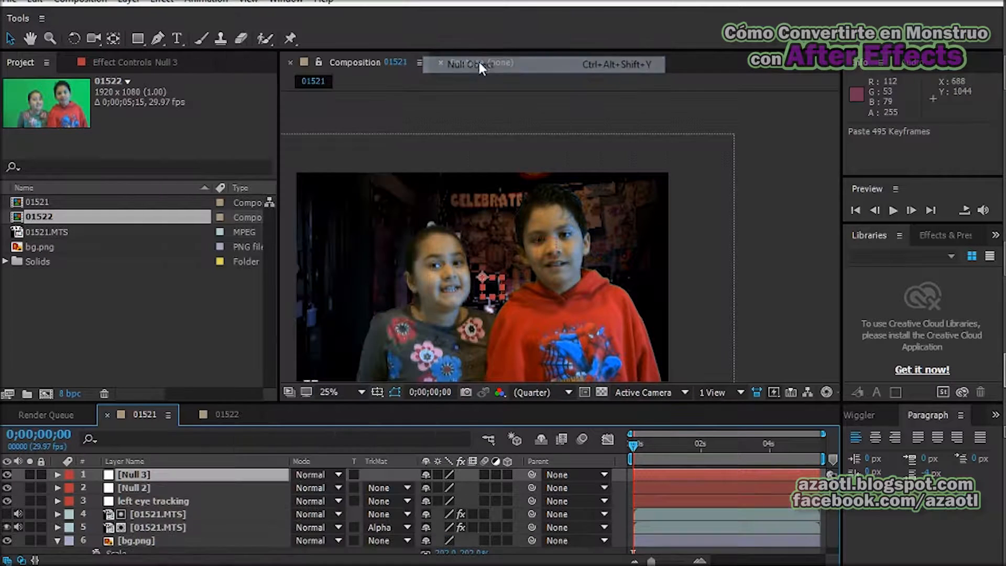
Step: Rename the lower of the two new nulls as right eye and paste the copied tracking data onto it
left_click(131, 486)
key("Return")
type("right eye")
key("Return")
left_click(35, 2)
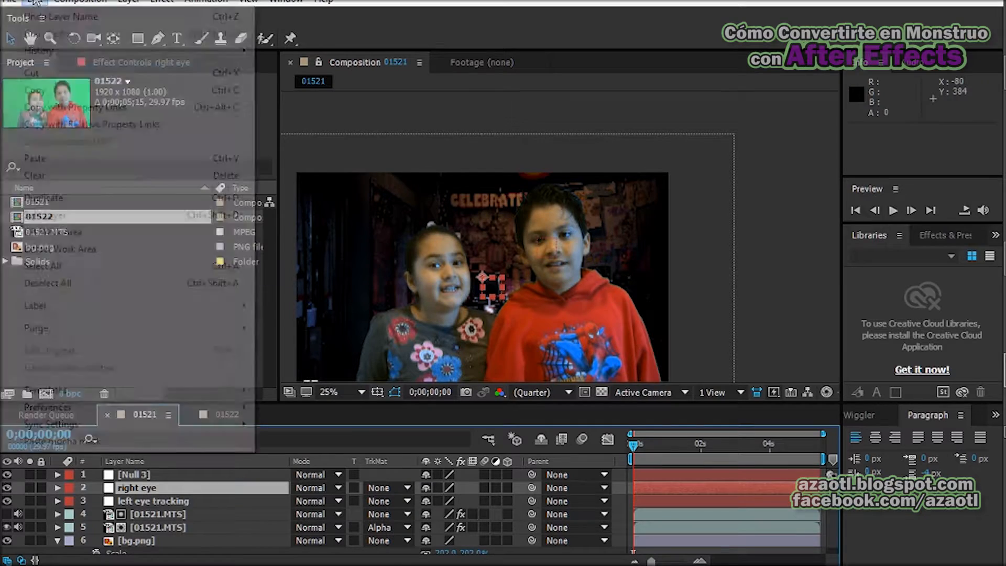
Step: Rename the topmost null layer as nose
left_click(136, 475)
key("Return")
type("nos")
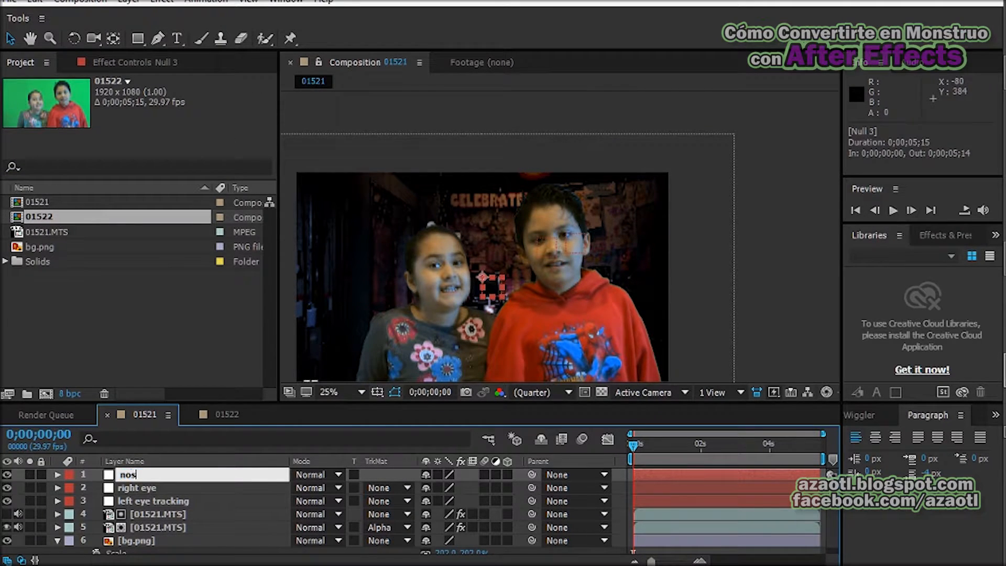
type("e")
key("Return")
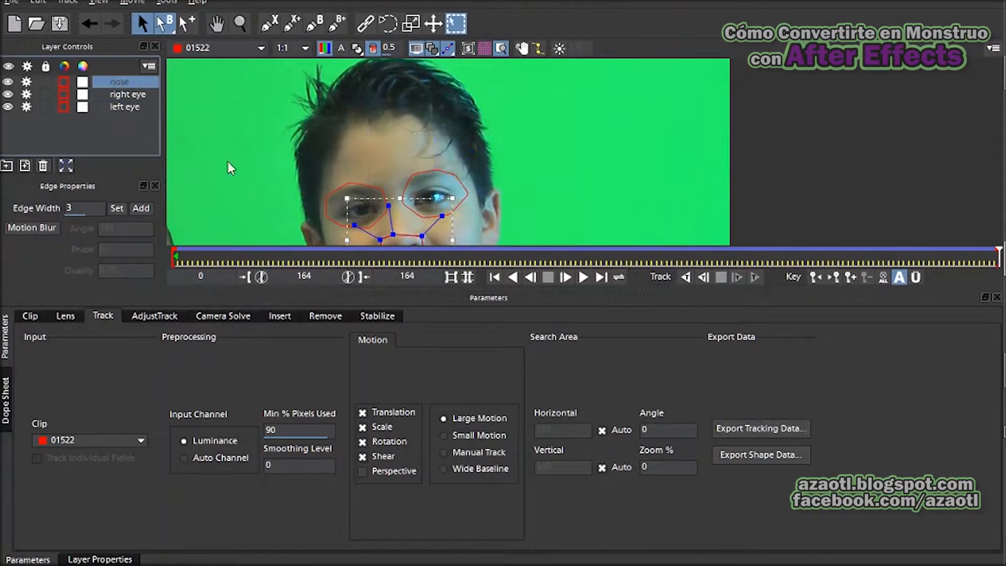
Step: Copy the nose layer's tracking data from mocha and paste it onto the nose null in After Effects
left_click(761, 428)
left_click(518, 297)
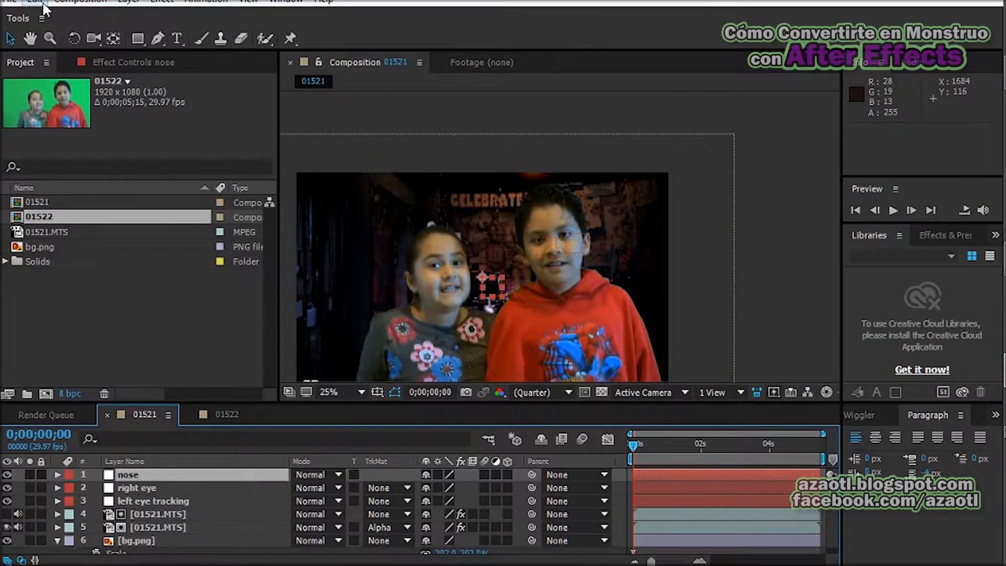
left_click(41, 3)
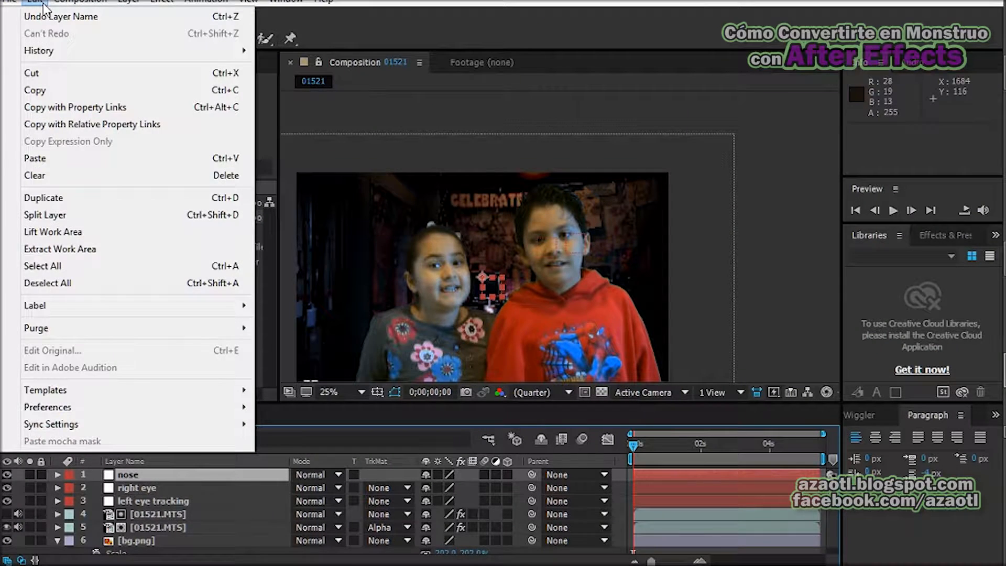
left_click(101, 157)
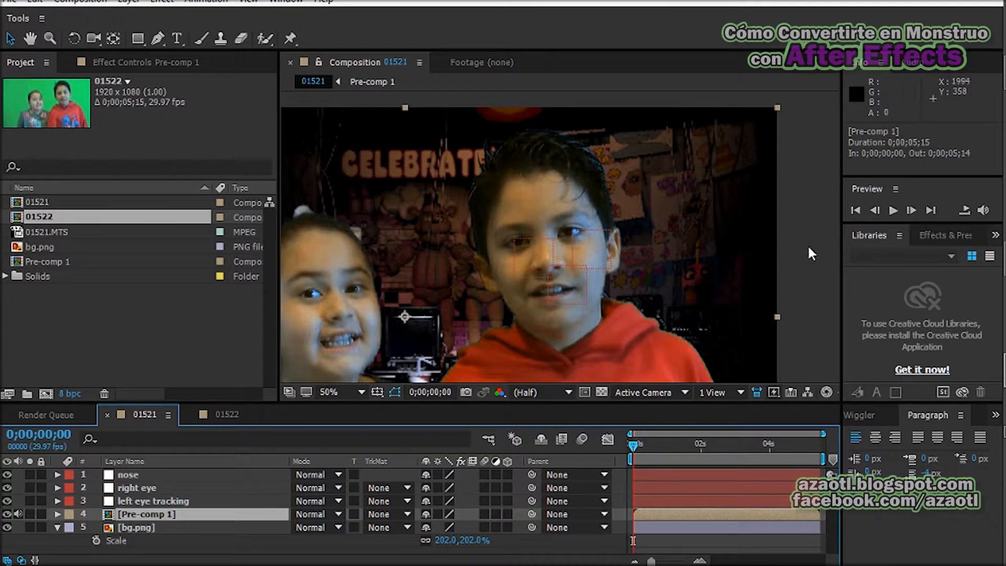
Step: Create a black 1920 x 1080 px solid directly above the Pre-comp 1 layer
left_click(814, 248)
scroll(525, 259, "up", 2)
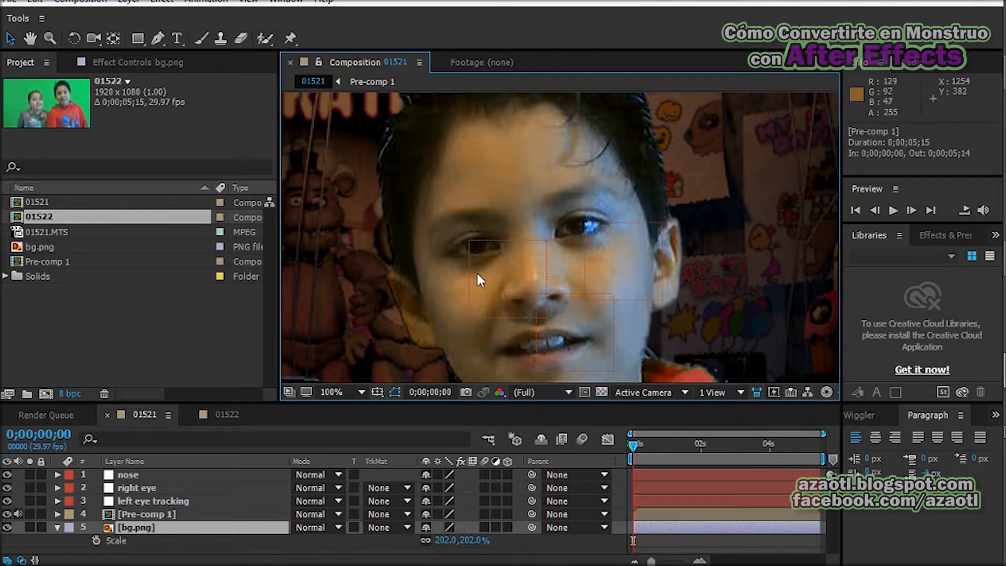
left_click(144, 514)
left_click(129, 3)
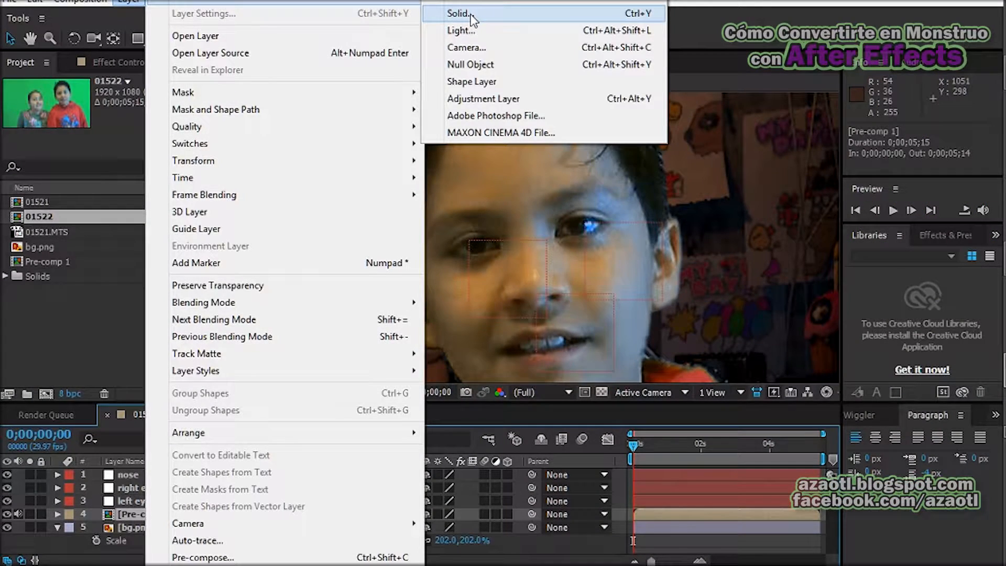
left_click(470, 14)
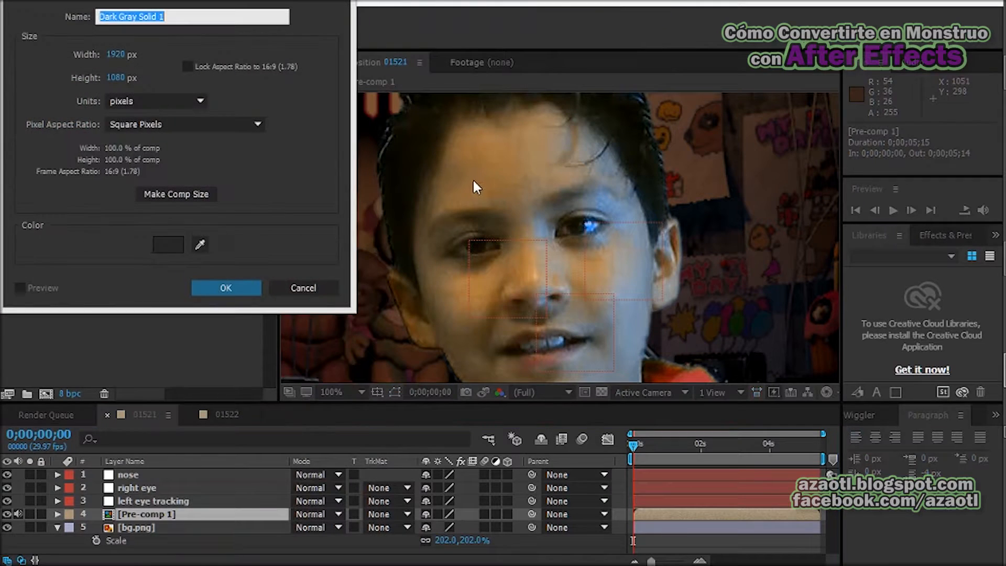
left_click(171, 246)
left_click(17, 208)
left_click(360, 16)
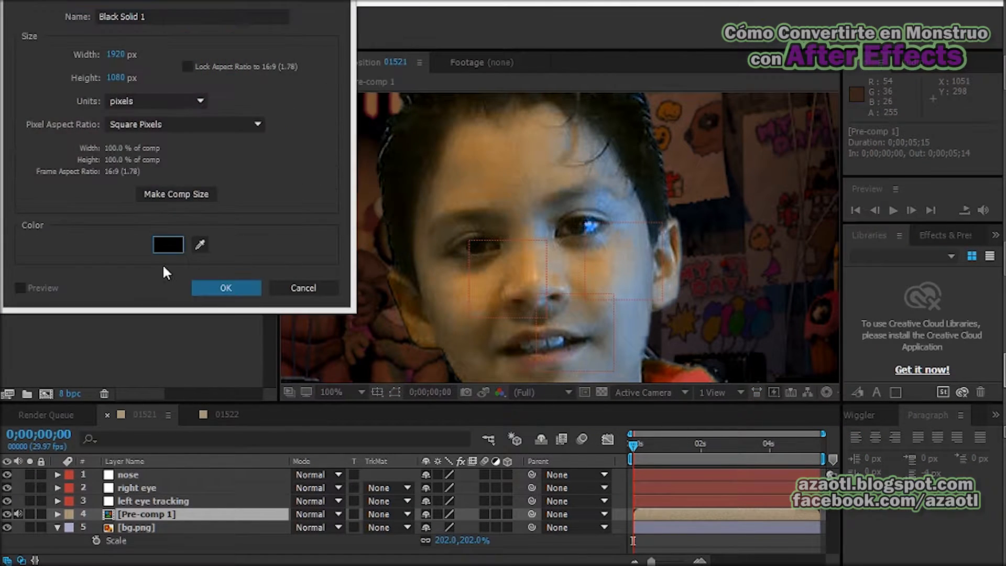
left_click(242, 292)
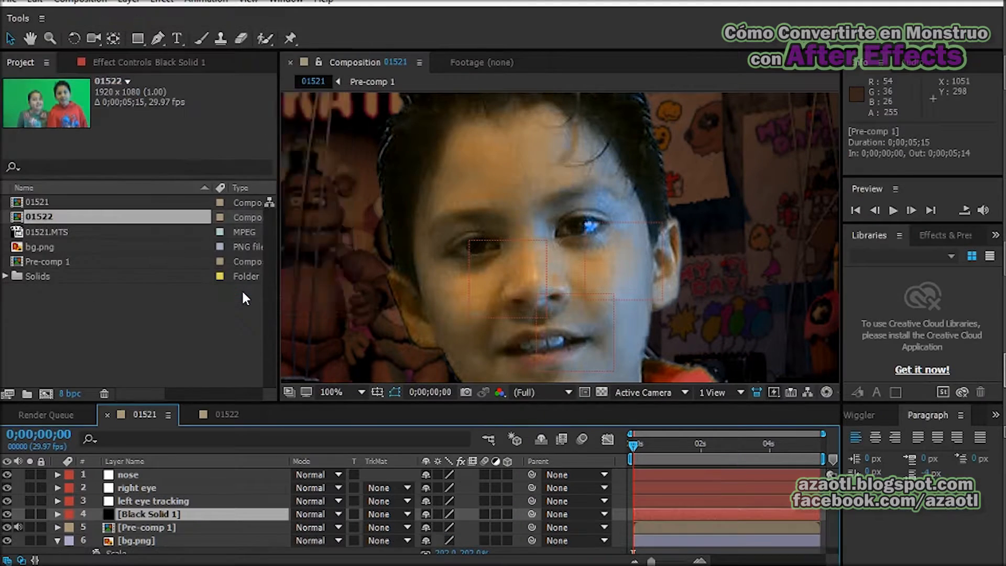
scroll(577, 219, "down", 4)
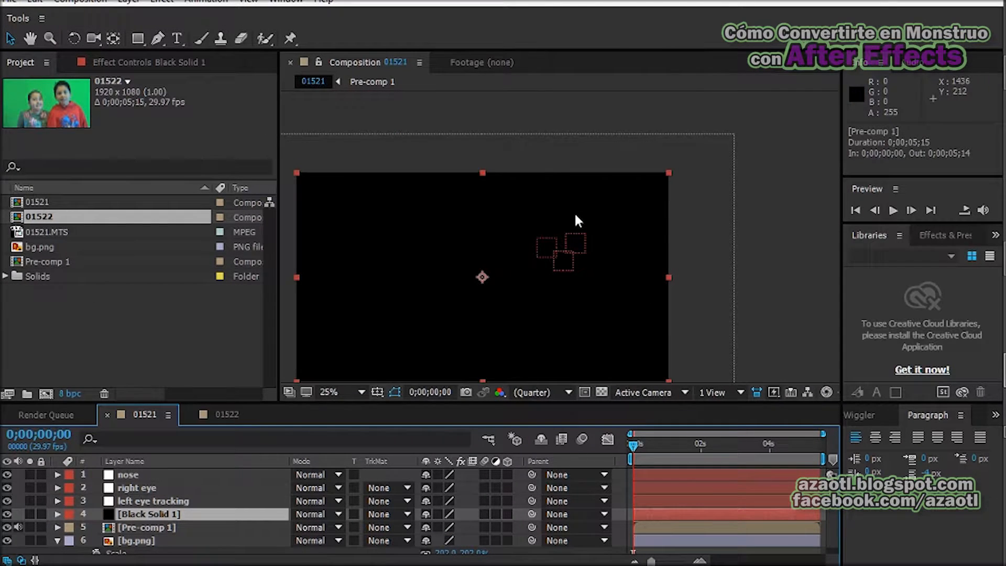
Step: Hide the black solid layer so the boy's face shows beneath it
scroll(575, 216, "down", 2)
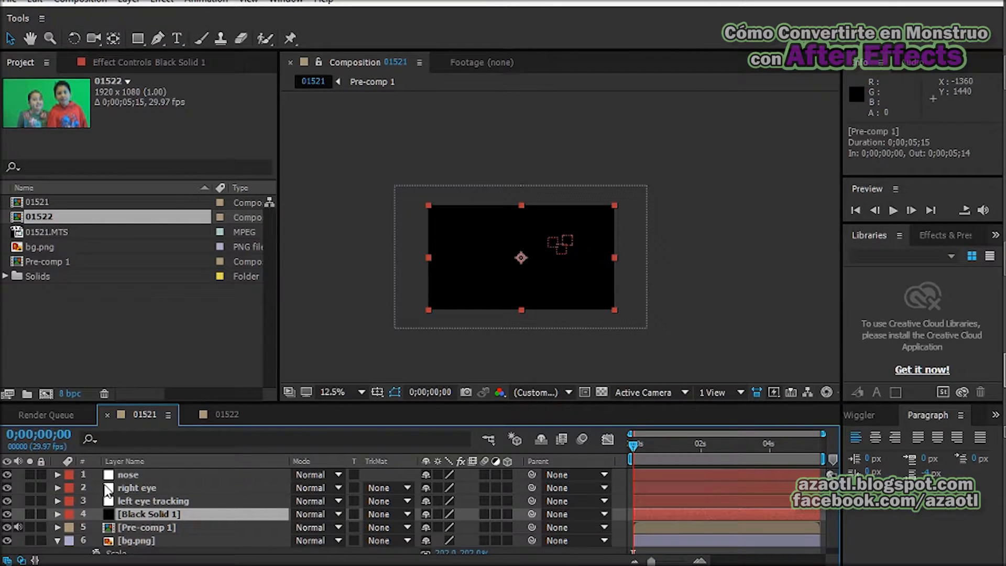
left_click(7, 513)
scroll(472, 212, "up", 4)
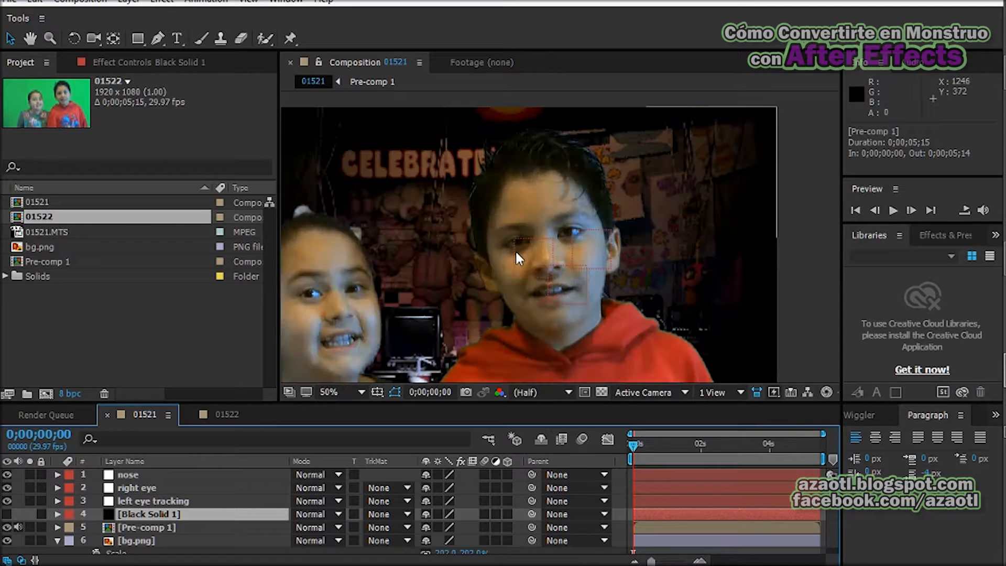
Step: Draw a closed nine-point Pen mask on the black solid around the whole socket of the boy's image-left eye
left_click(158, 39)
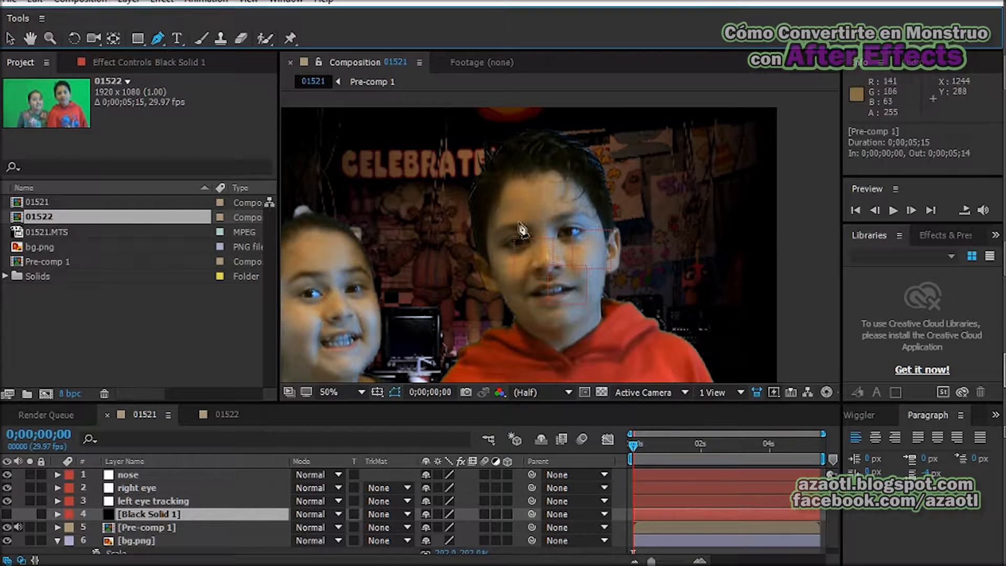
scroll(545, 258, "up", 4)
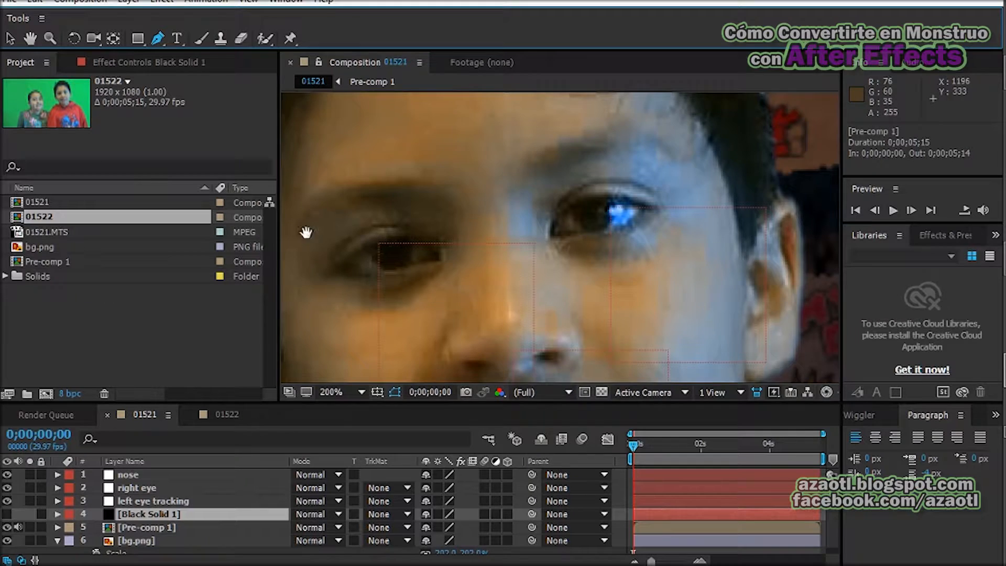
left_click_drag(309, 235, 399, 218)
left_click(384, 236)
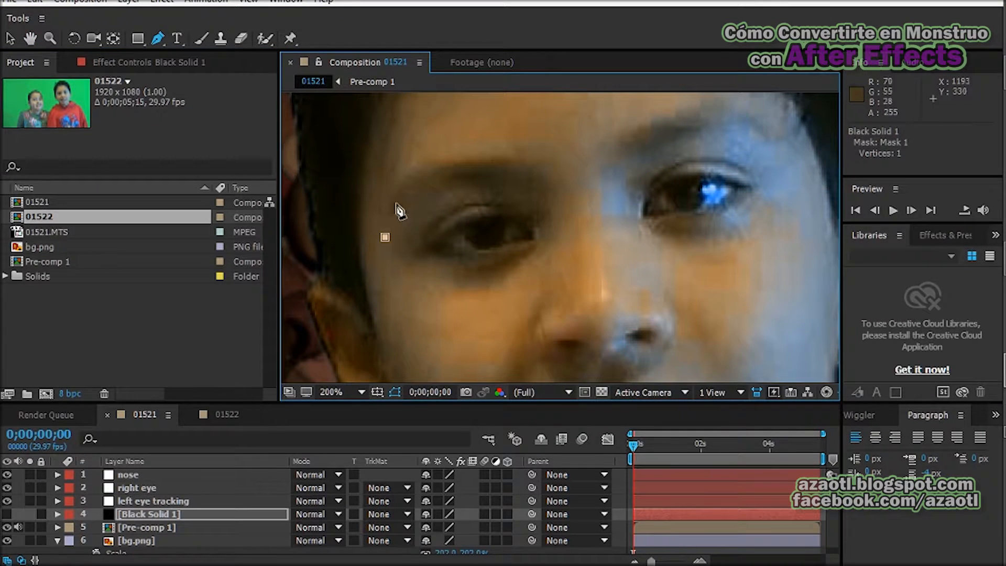
left_click_drag(418, 179, 429, 174)
left_click(498, 164)
left_click_drag(554, 181, 560, 194)
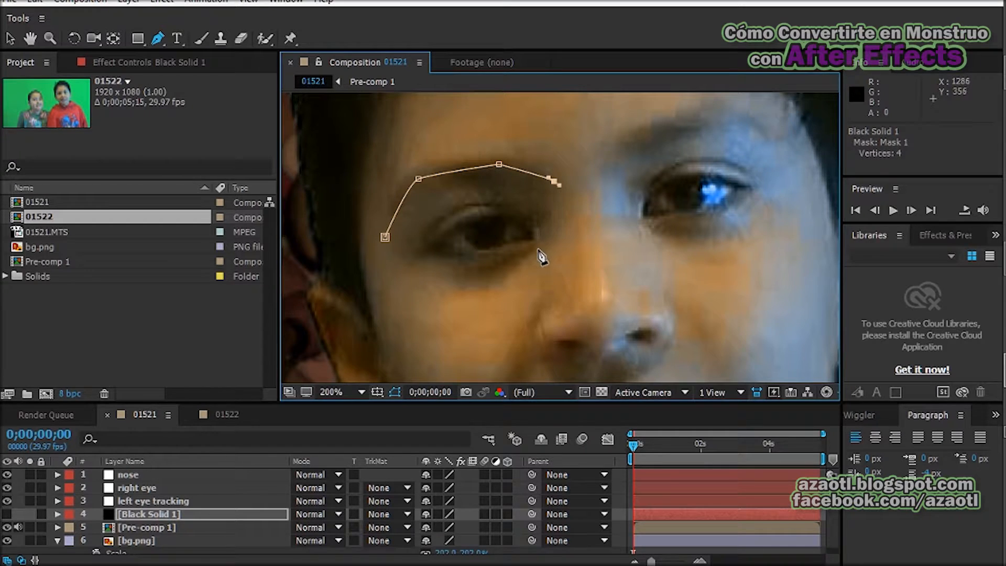
left_click_drag(573, 222, 567, 233)
mouse_move(542, 265)
left_mouse_down()
mouse_move(463, 290)
mouse_move(412, 273)
left_mouse_up()
left_click(387, 256)
left_click(384, 237)
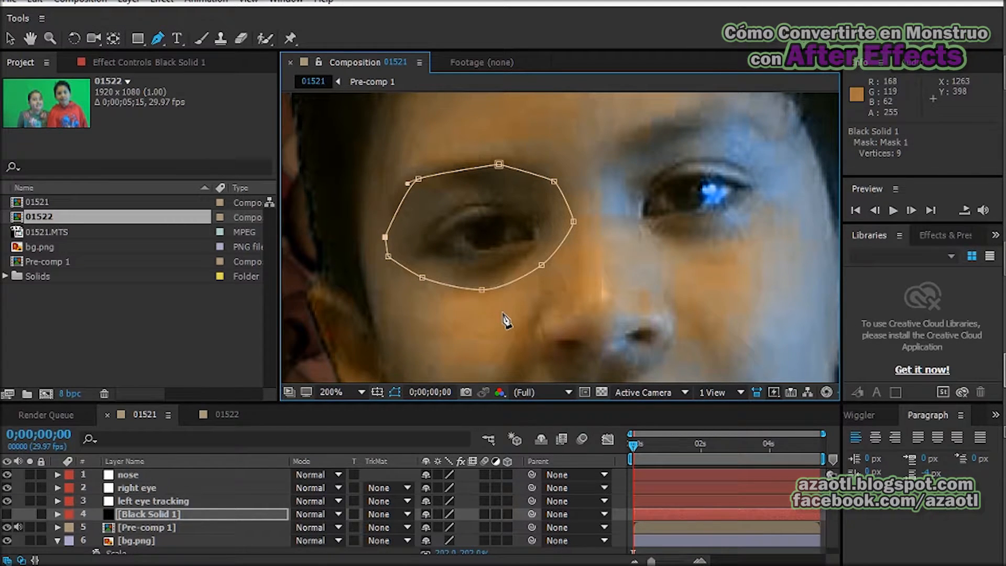
key("comma")
key("period")
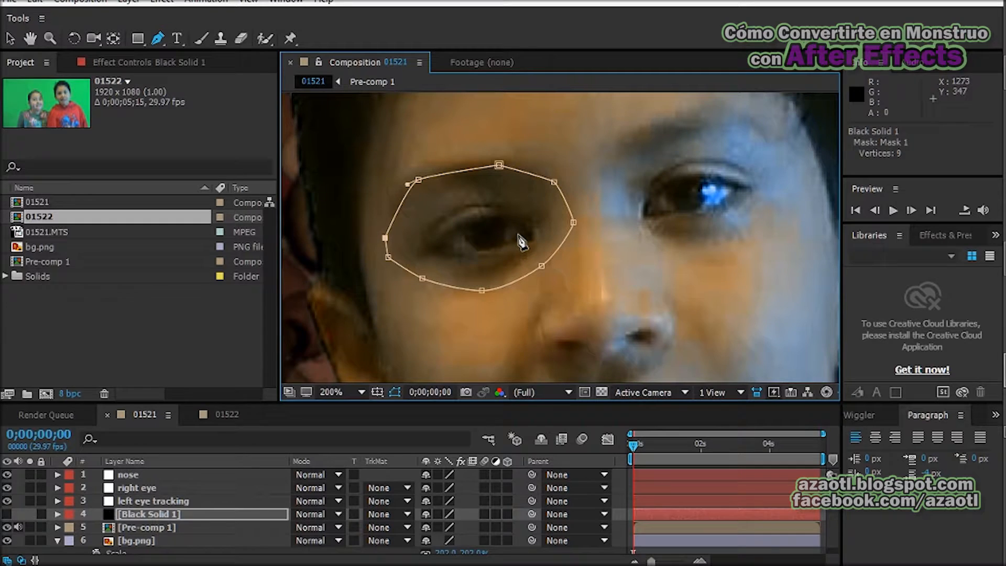
Step: Draw a second, seven-point closed mask on the black solid, tightly around the eye opening inside the first mask
left_click(57, 514)
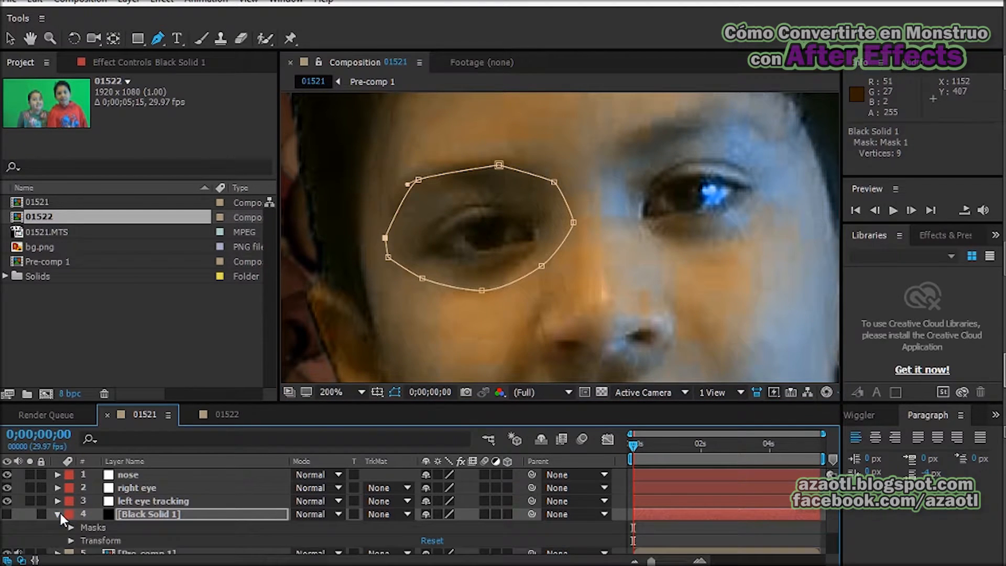
left_click(71, 528)
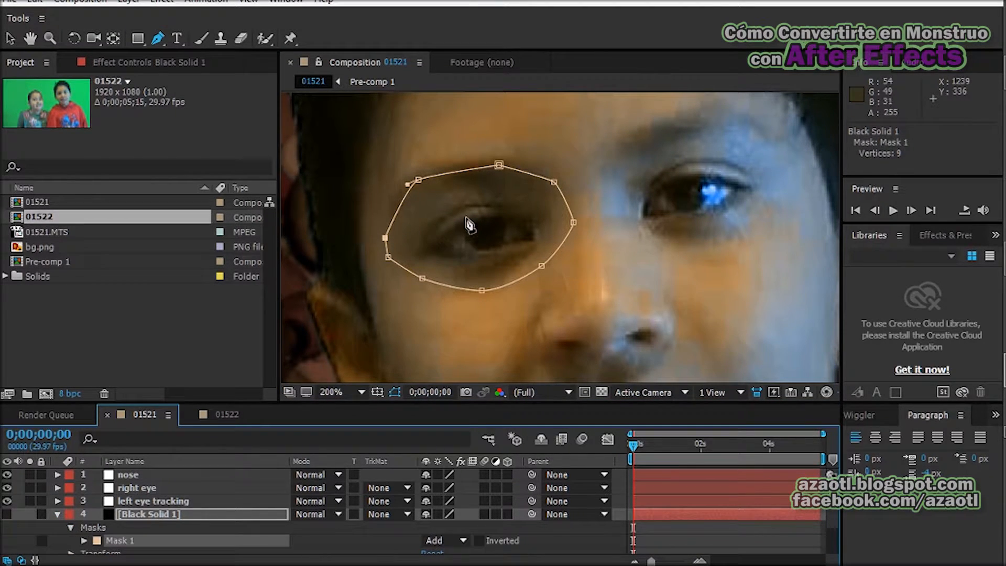
left_click(419, 244)
left_click_drag(451, 211, 458, 207)
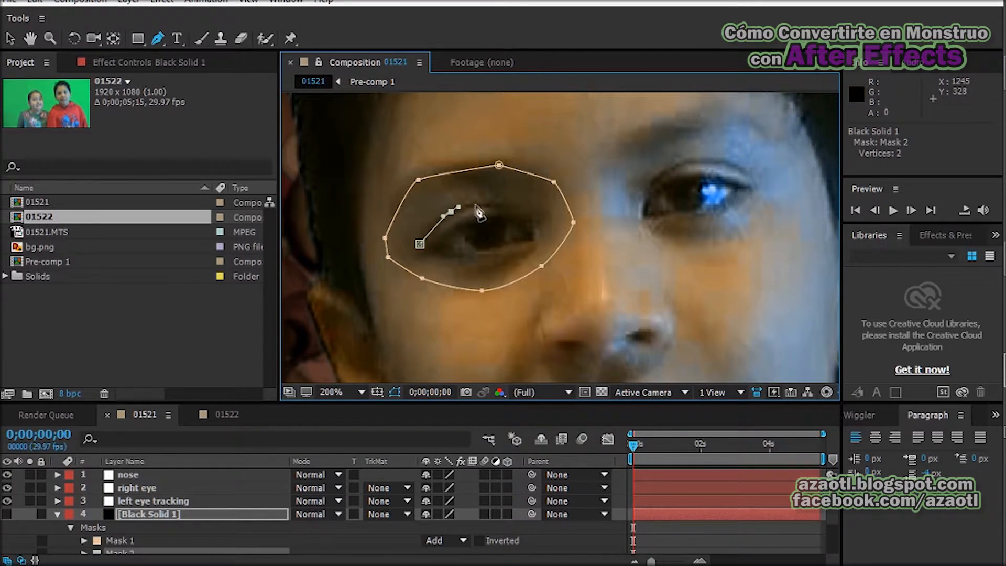
left_click(491, 203)
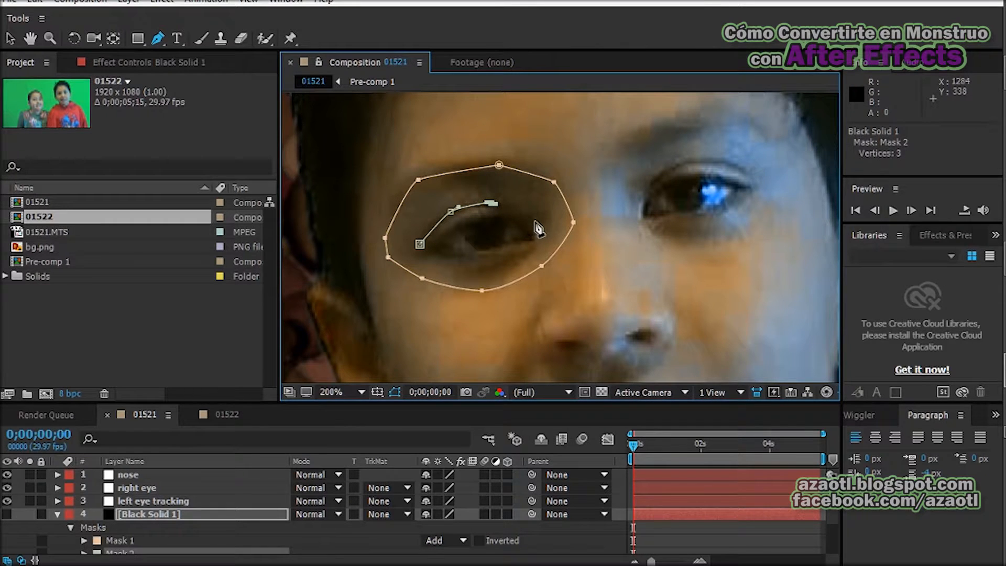
left_click(534, 221)
left_click_drag(538, 243, 494, 265)
left_click(484, 268)
left_click(431, 256)
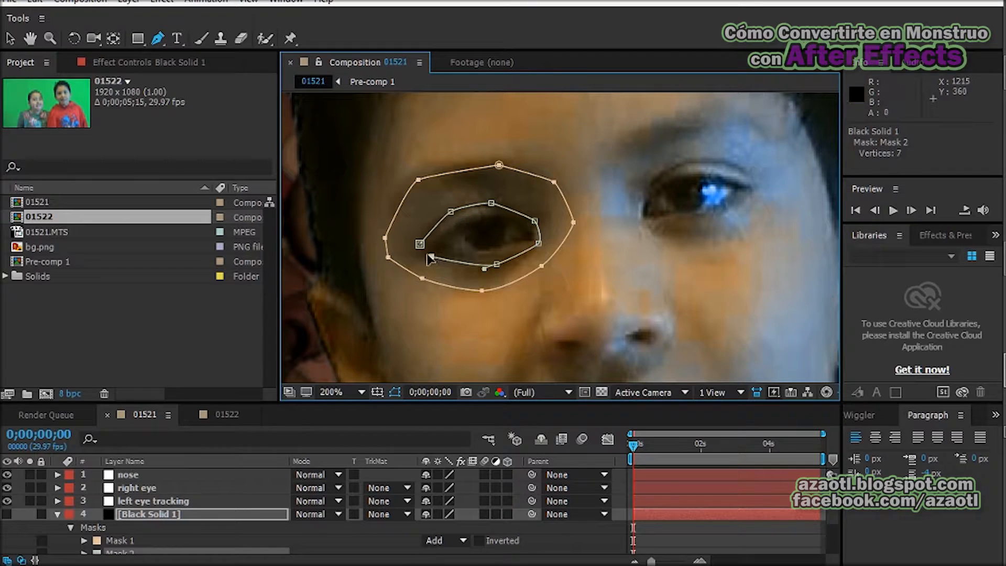
left_click(420, 244)
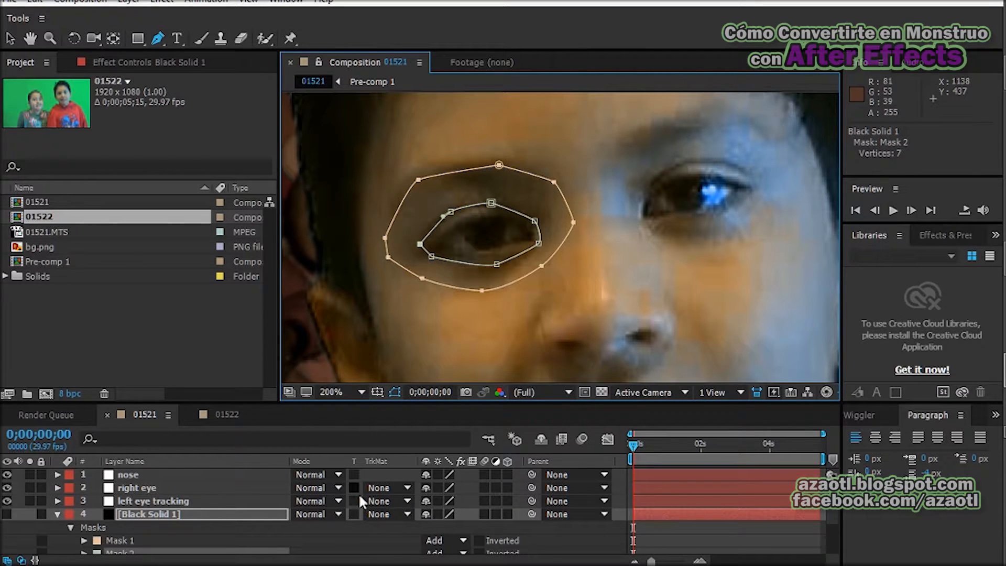
Step: Set Mask 2 of the black solid to Subtract and turn the solid's visibility back on
scroll(402, 521, "down", 2)
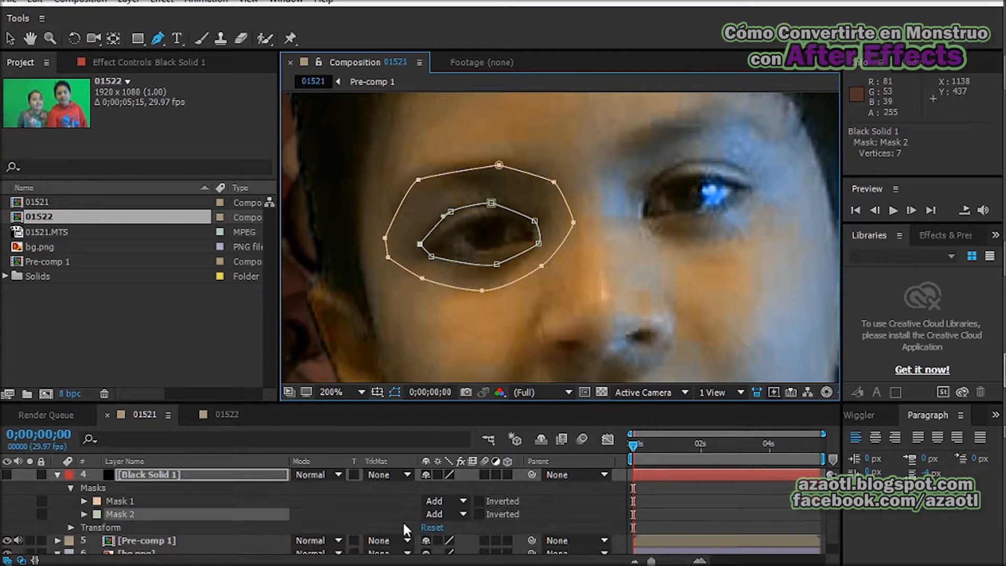
left_click(462, 512)
left_click(461, 430)
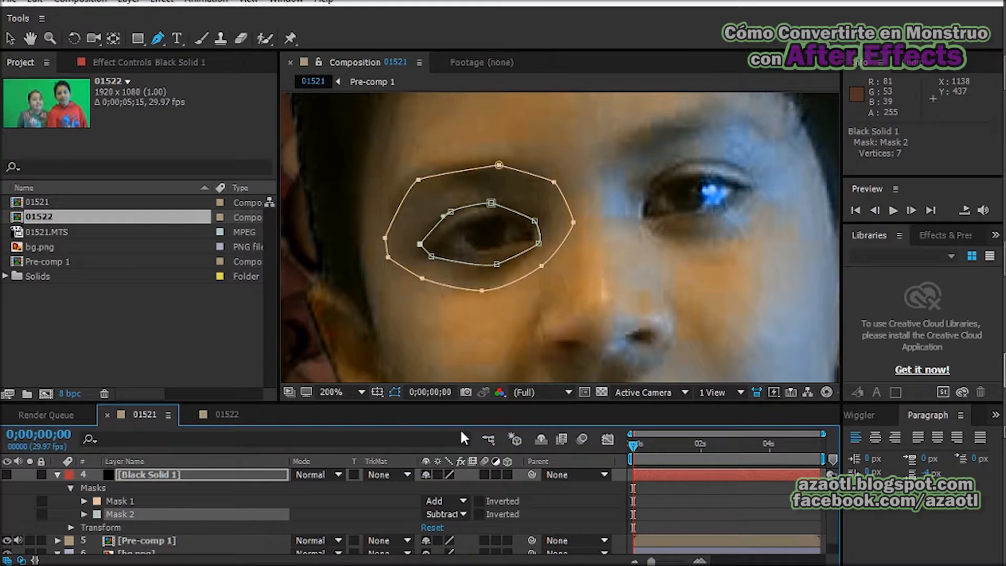
left_click(7, 474)
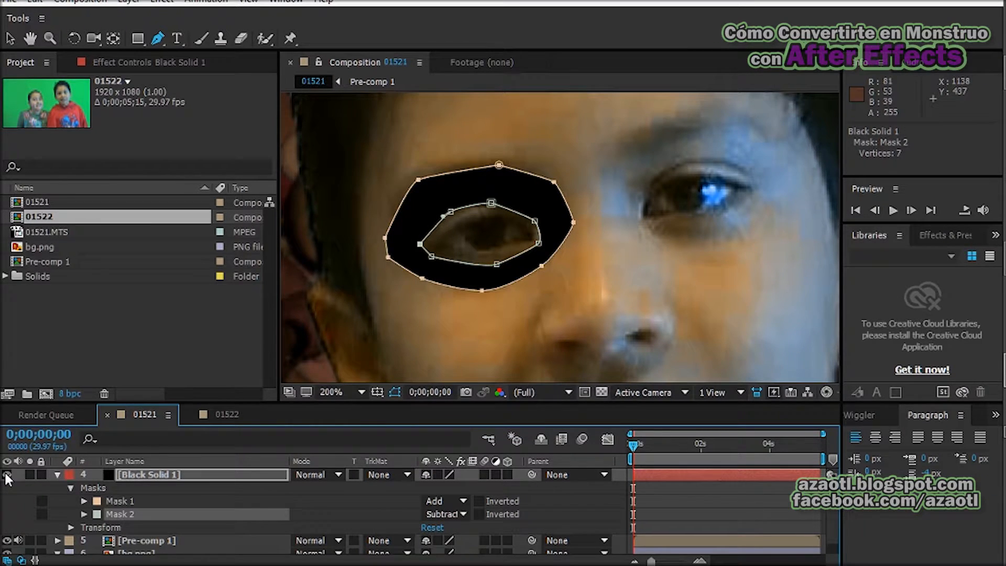
scroll(465, 289, "down", 1)
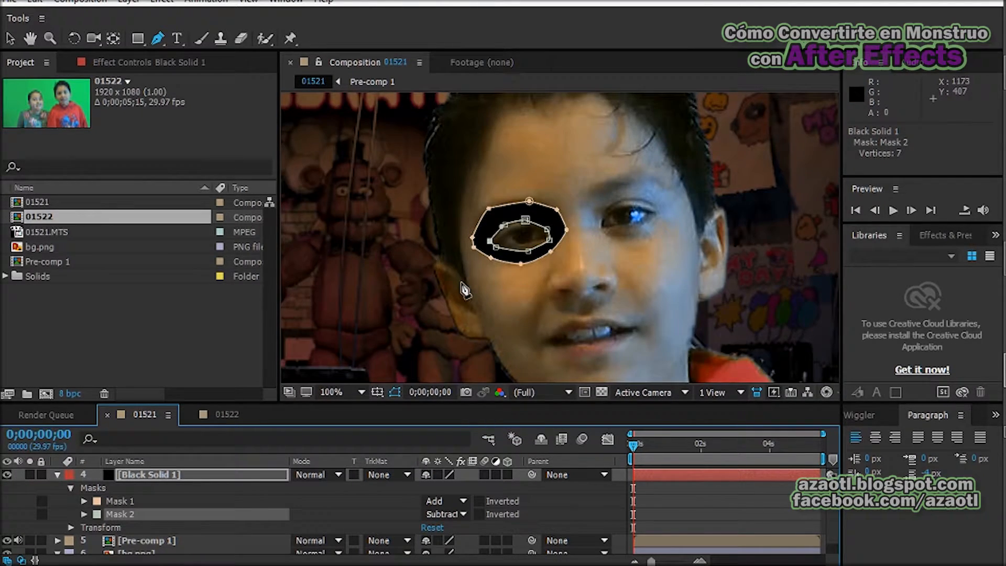
Step: Set the Mask Feather of Mask 1 on the black solid to 24 pixels
left_click(151, 475)
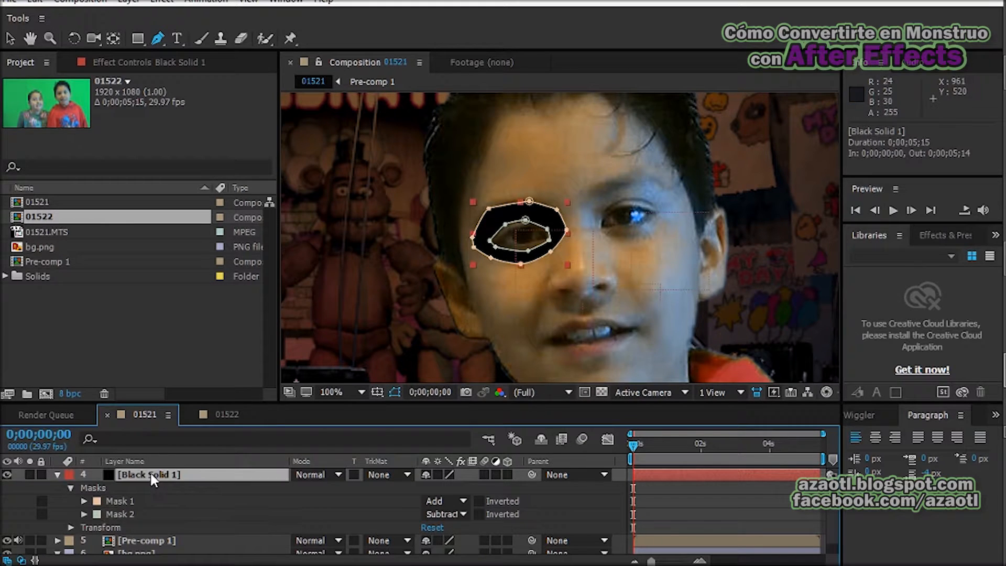
left_click(119, 501)
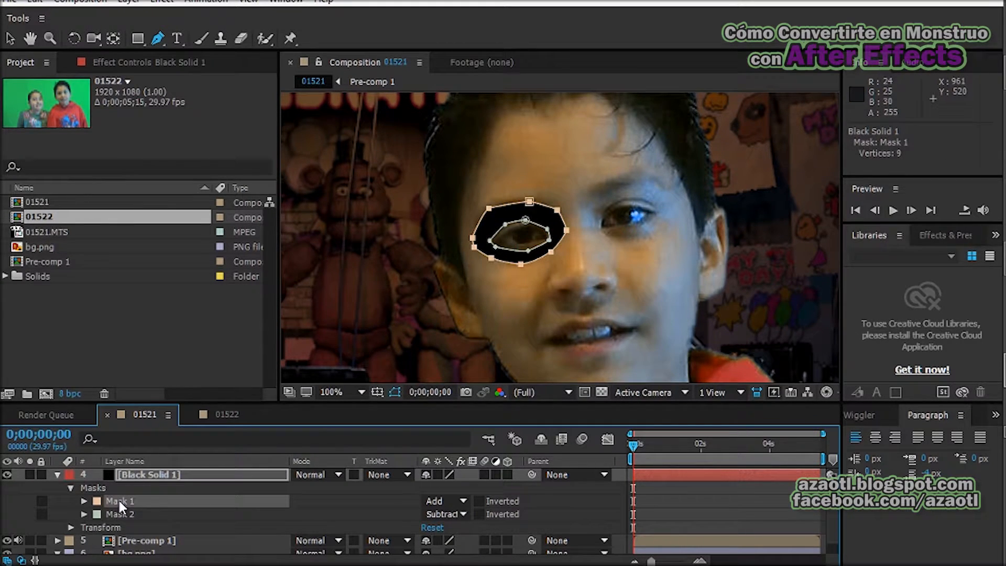
key("f")
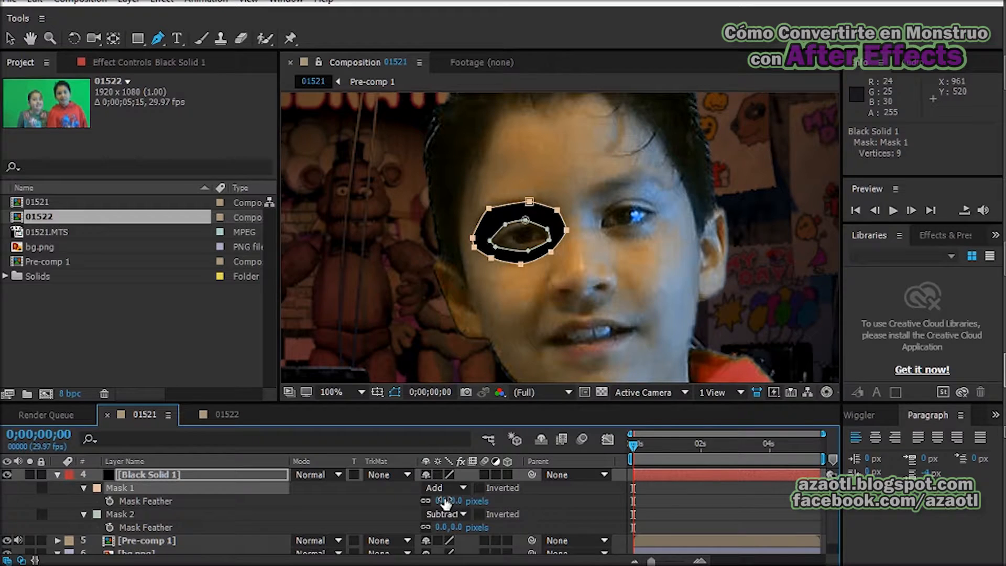
left_click_drag(444, 503, 468, 502)
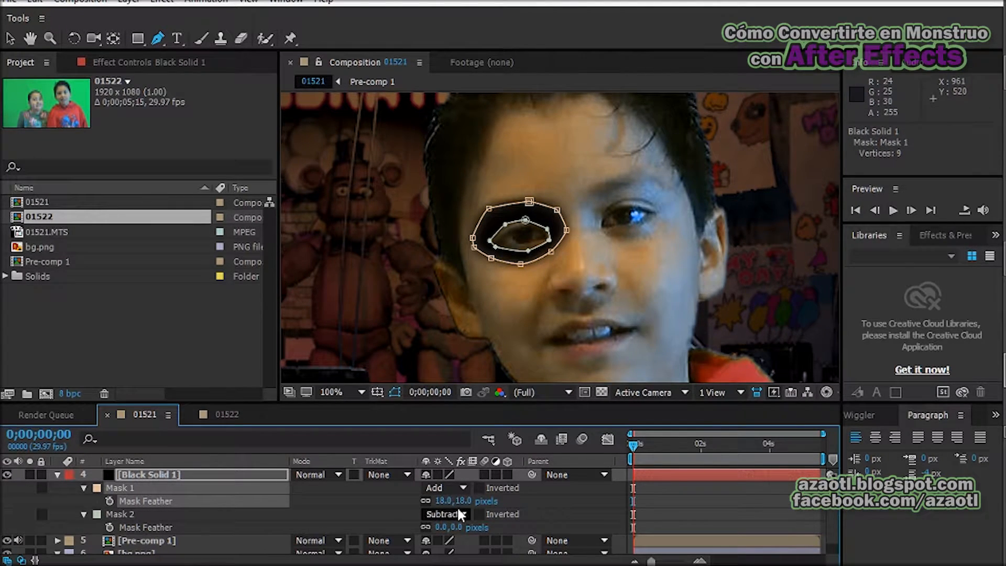
left_click_drag(438, 502, 443, 501)
Step: Set Mask 2's feather to 9 pixels and its Mask Expansion to 2 pixels
left_click(443, 527)
left_click_drag(412, 533, 426, 507)
left_click(82, 514)
left_click(82, 514)
scroll(82, 514, "down", 3)
scroll(206, 498, "up", 3)
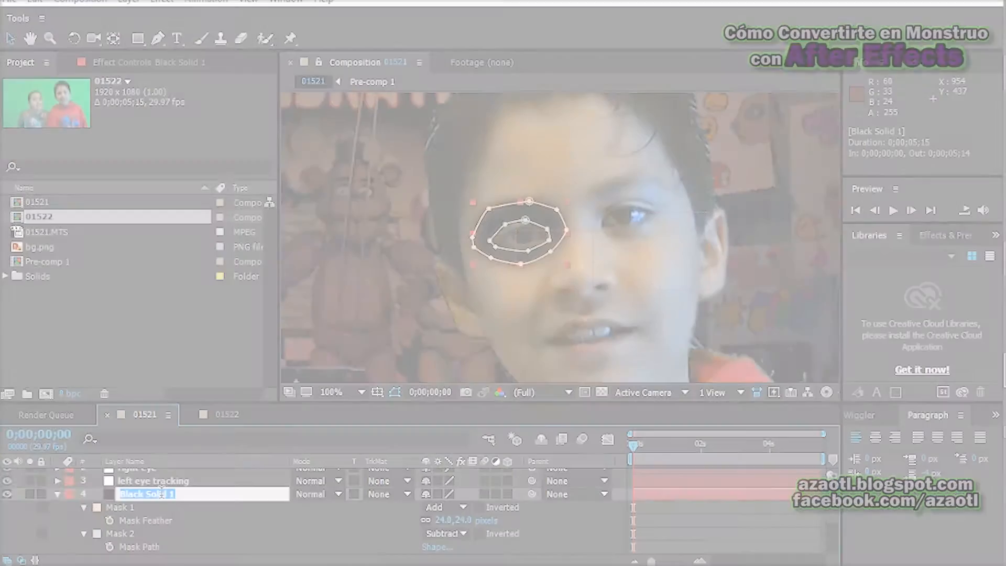
Step: Rename the black solid as left eye black and parent it to the left eye tracking null
type("le")
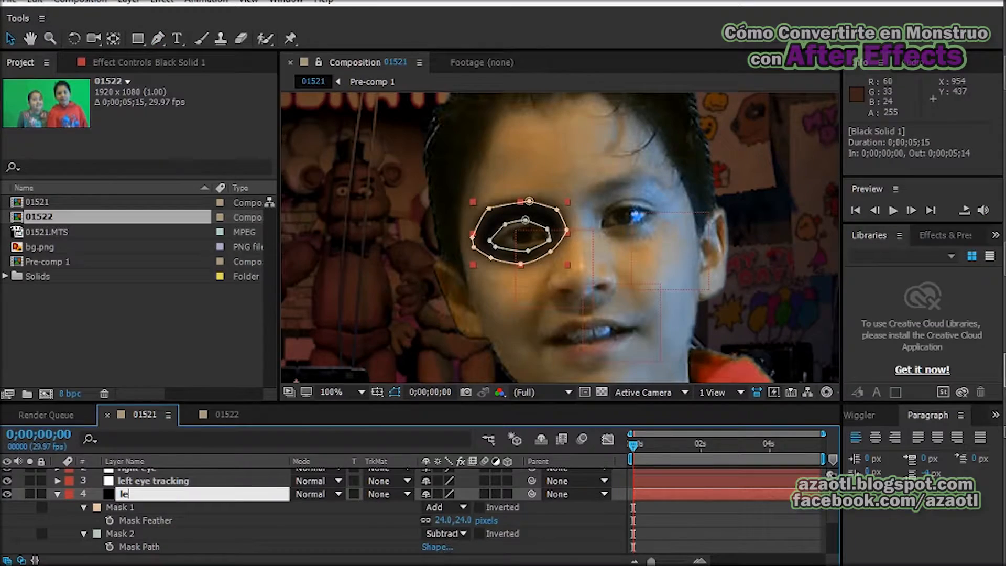
type("ft eye black")
key("Return")
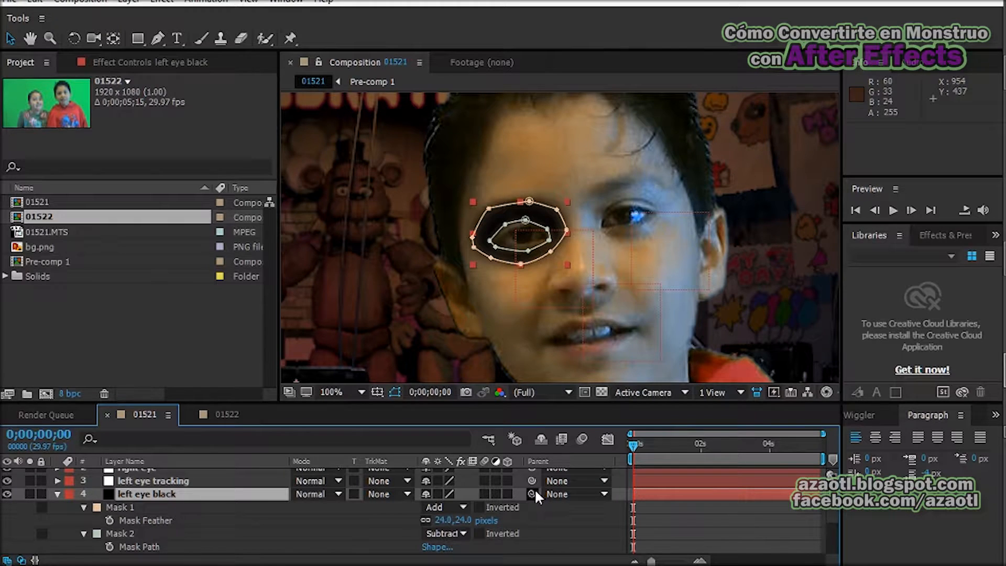
left_click_drag(533, 491, 240, 504)
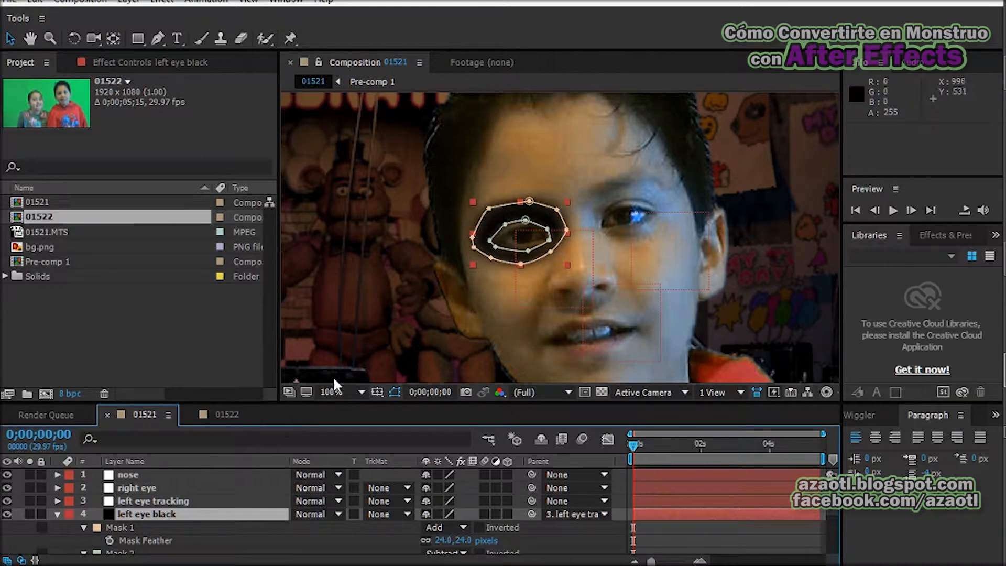
Step: Check the blackened eye against the whole face and set Mask 2's feather to 16 pixels
scroll(447, 294, "down", 2)
scroll(447, 295, "down", 2)
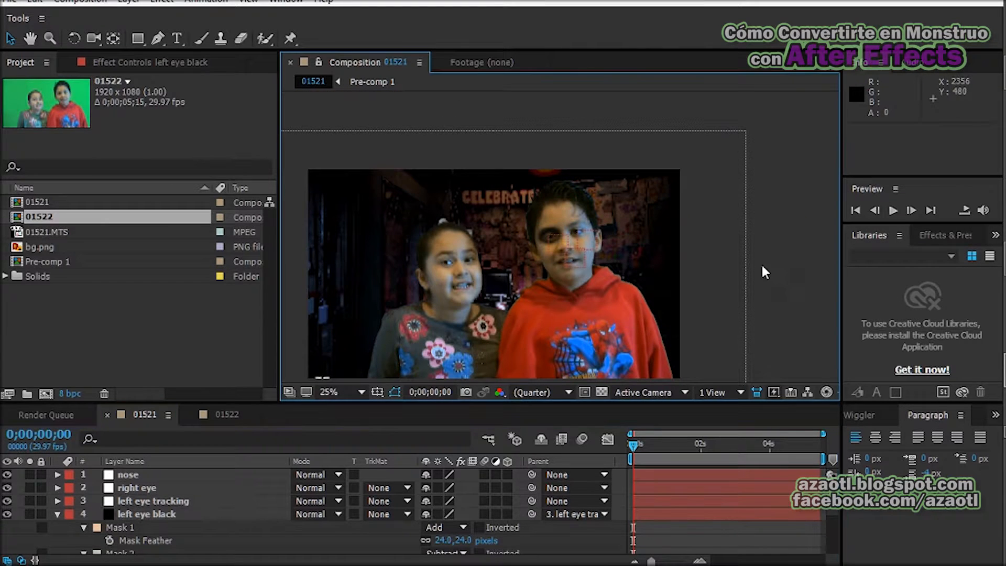
scroll(567, 271, "up", 2)
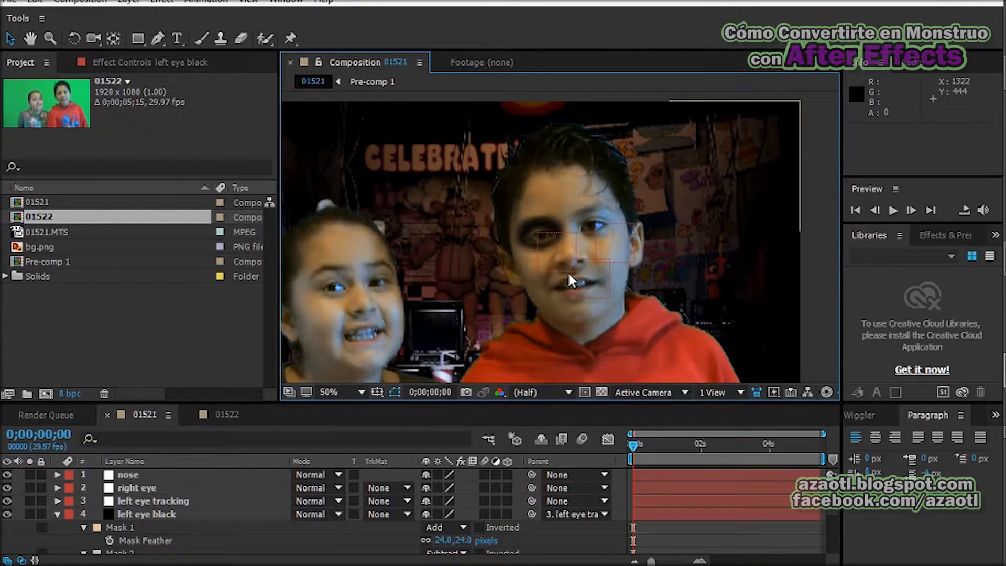
scroll(158, 522, "down", 1)
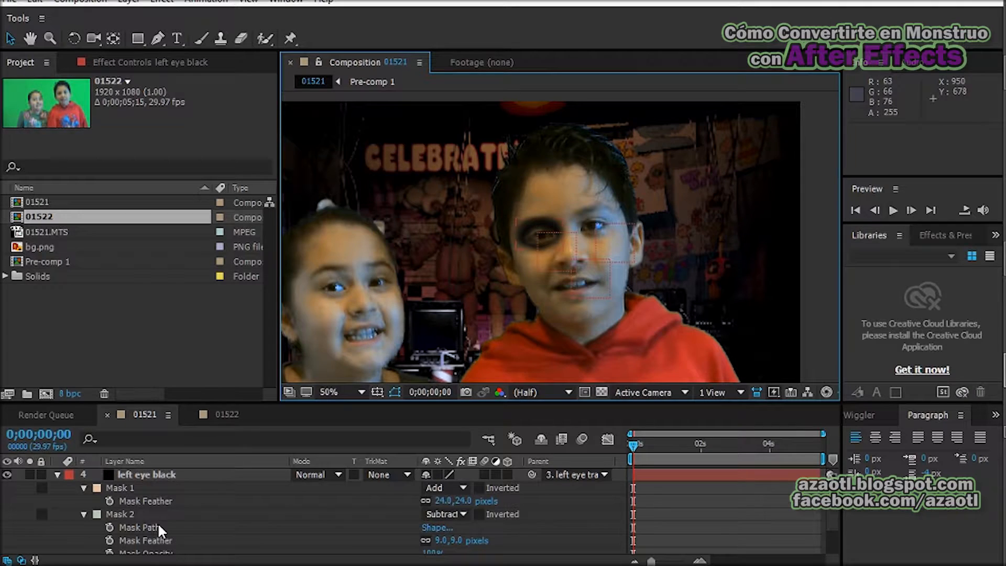
scroll(374, 523, "down", 1)
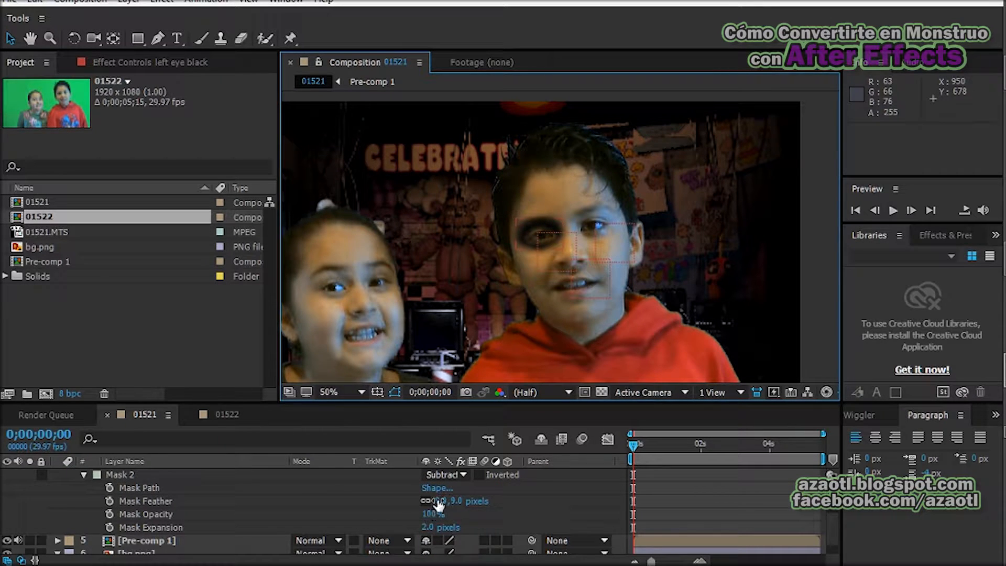
mouse_move(442, 500)
left_mouse_down()
mouse_move(445, 509)
mouse_move(435, 502)
mouse_move(466, 504)
mouse_move(408, 510)
mouse_move(443, 512)
mouse_move(429, 514)
left_mouse_up()
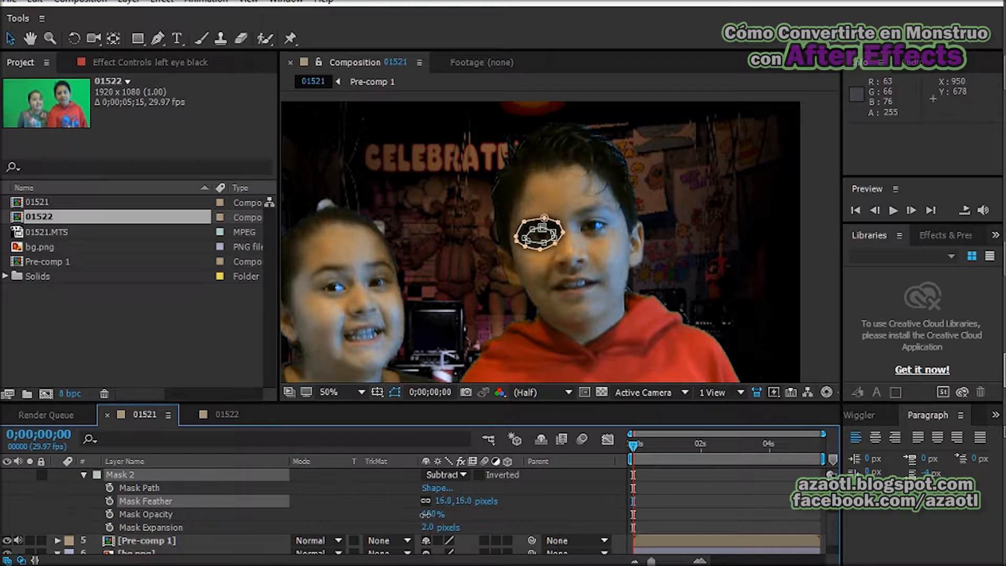
left_click(551, 324)
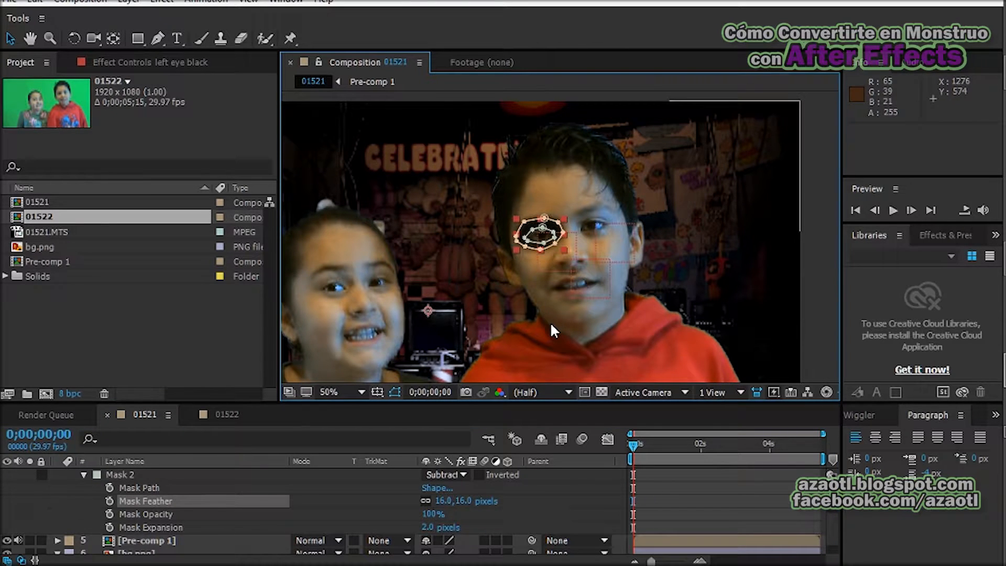
left_click(551, 325)
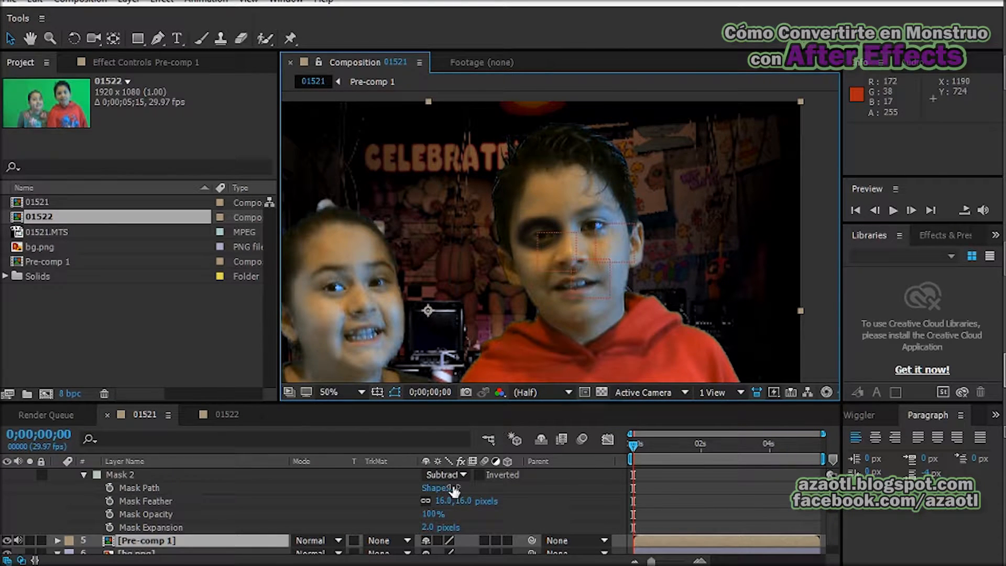
left_click(134, 474)
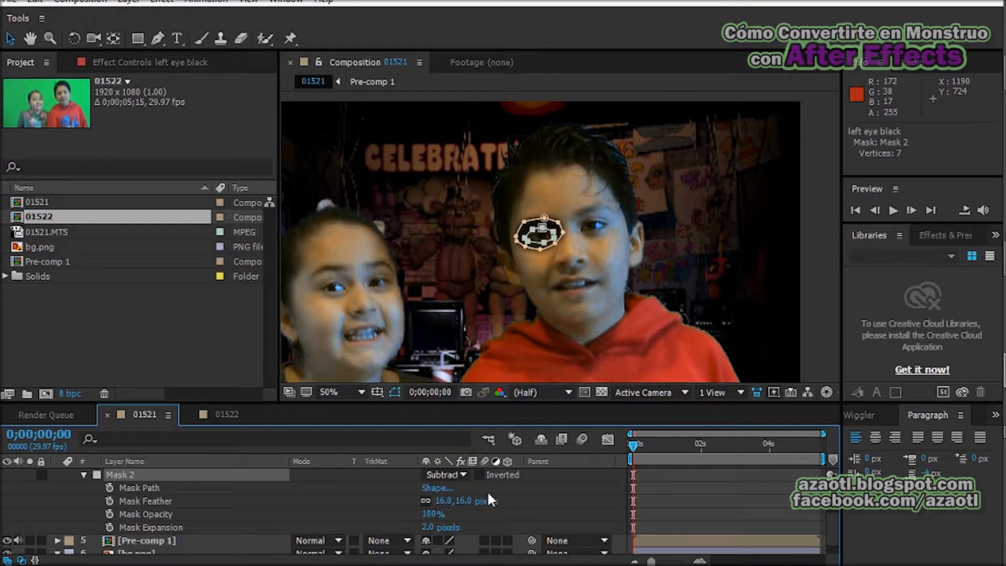
scroll(493, 500, "up", 2)
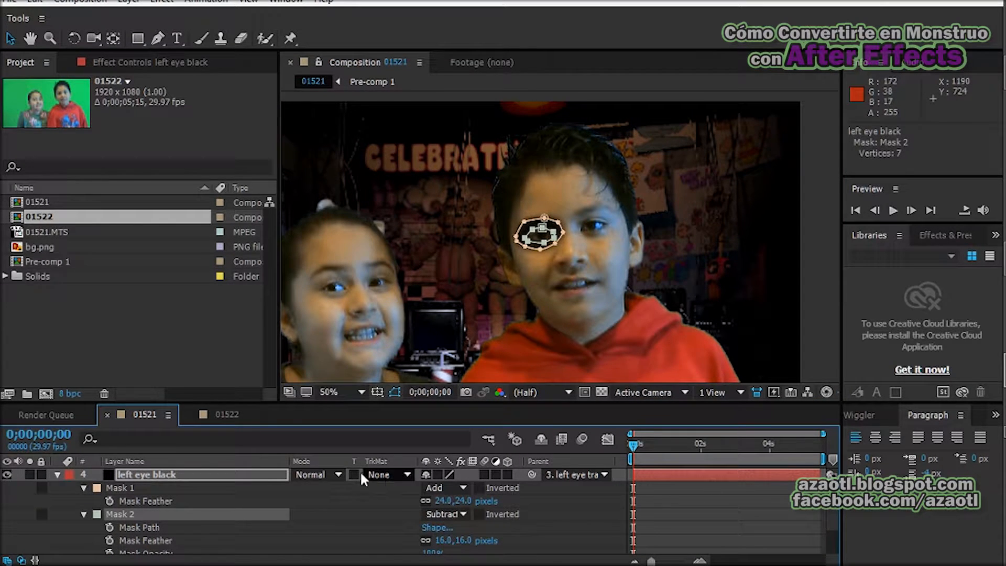
Step: Try the Overlay blending mode on the left eye black layer and view the result on the whole frame
left_click(334, 474)
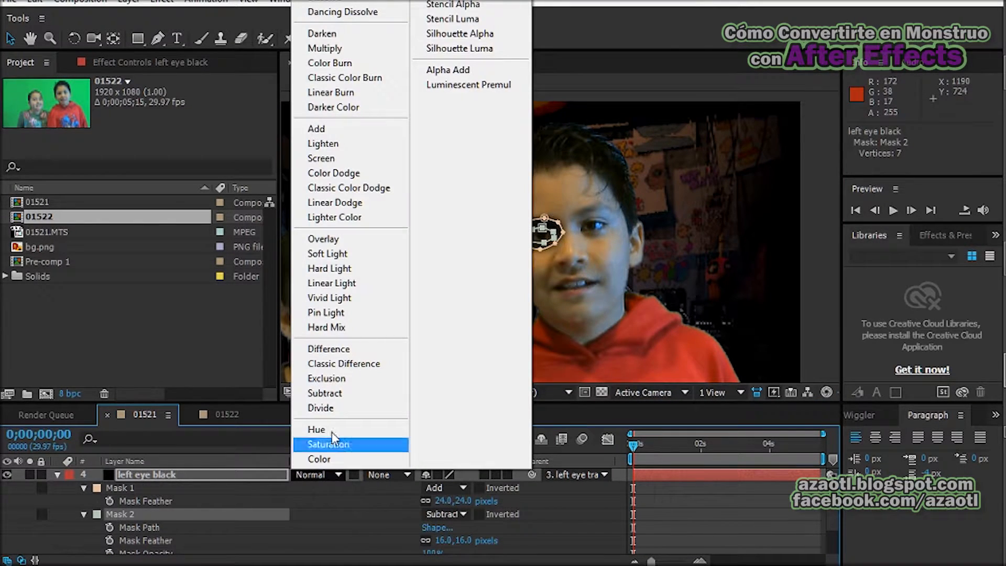
left_click(313, 244)
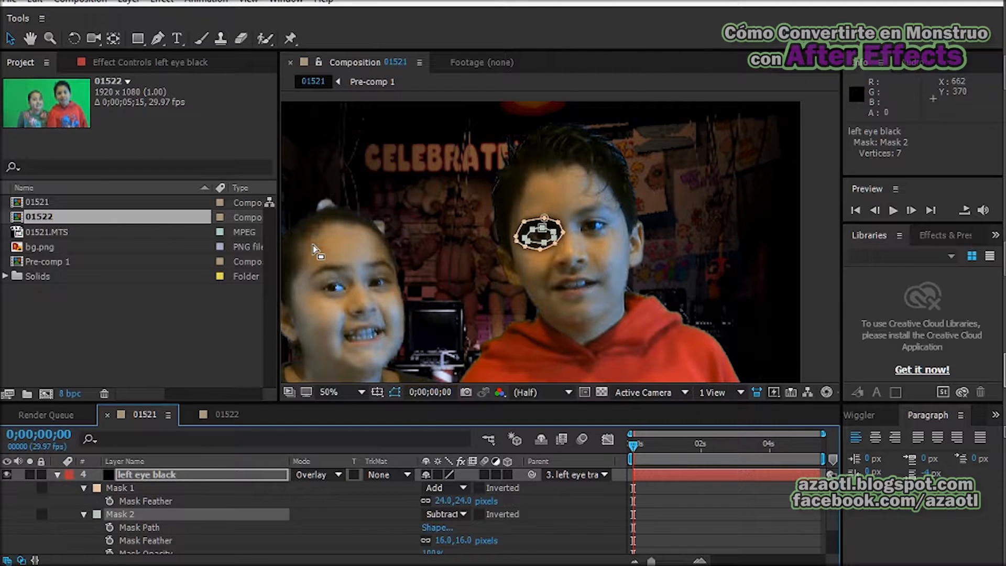
left_click(580, 324)
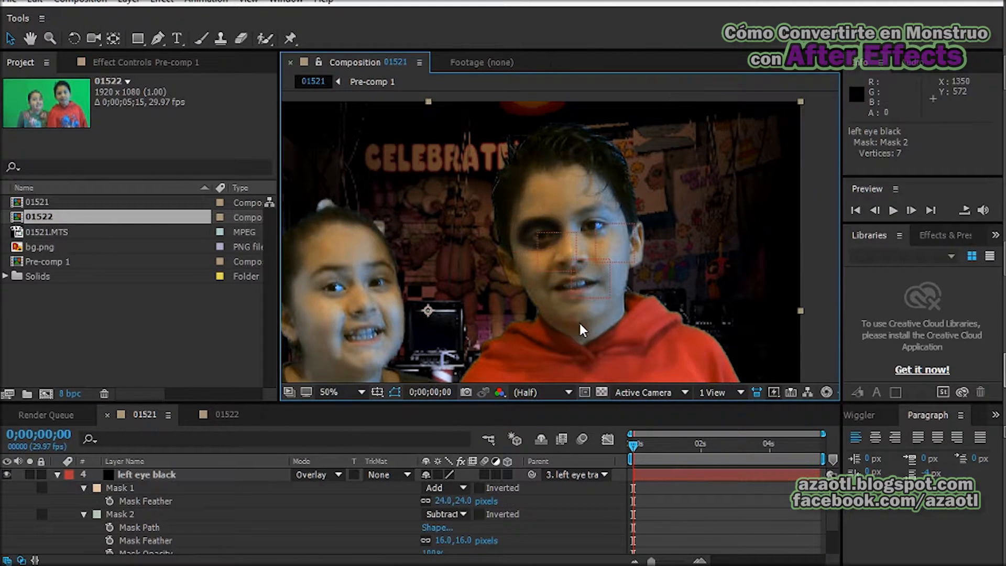
key("comma")
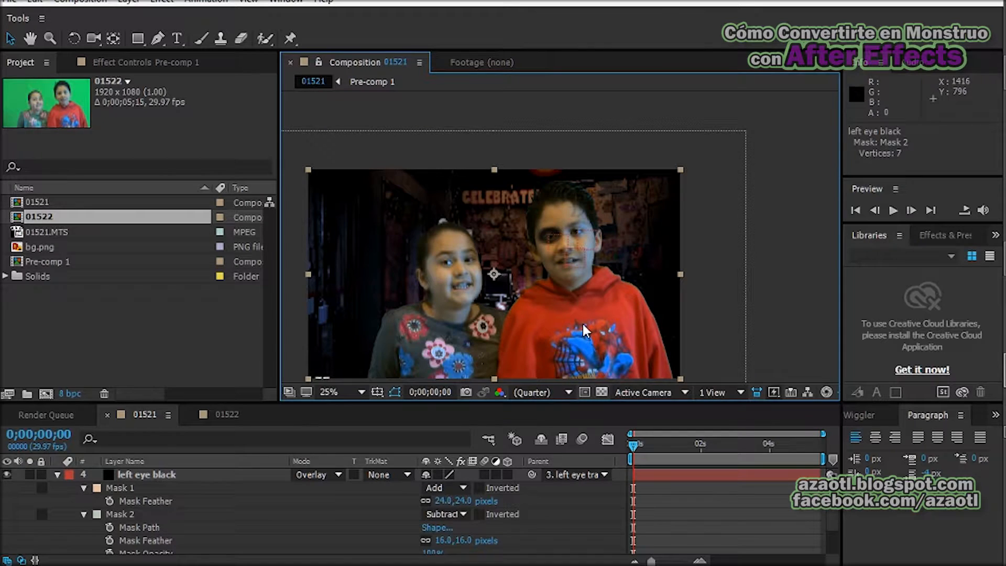
left_click(772, 324)
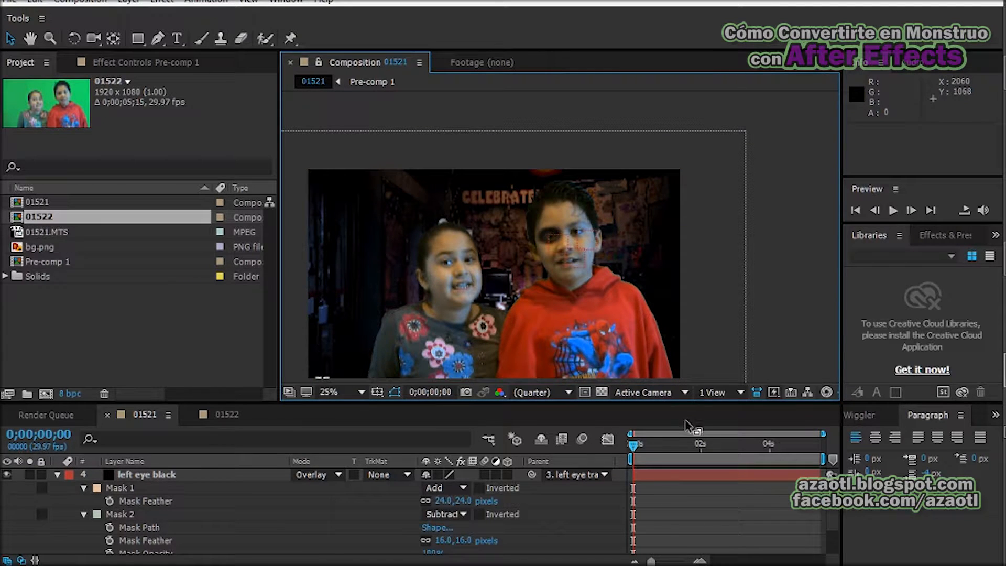
Step: Scrub through the opening seconds of the composition to check how the blackened left eye follows the face, and return to the first frame
left_click_drag(639, 449, 686, 451)
left_click(685, 446)
left_click(667, 445)
left_click_drag(667, 446, 631, 448)
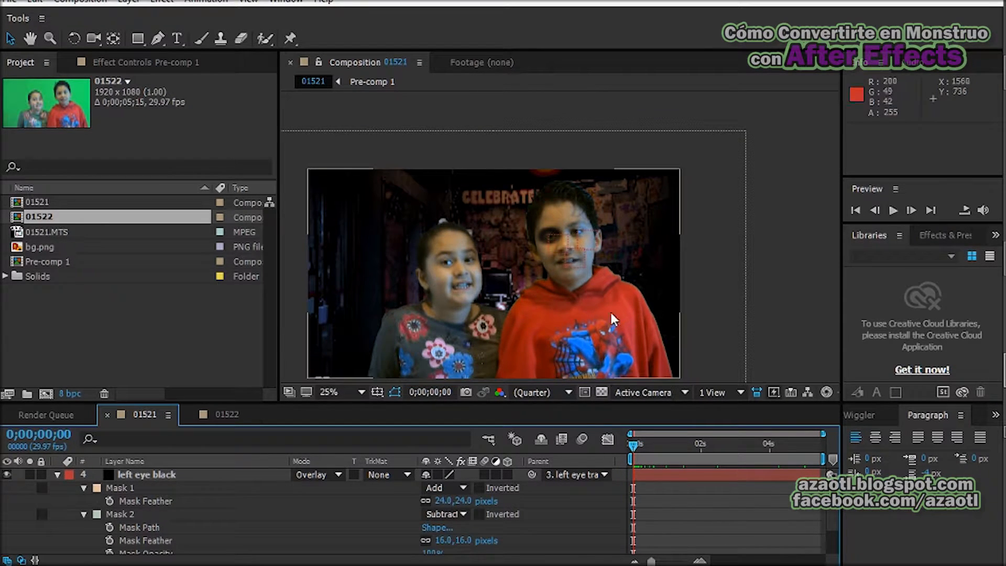
Step: Set the Mask Feather of Mask 1 on the left eye black layer to 39 pixels
scroll(572, 220, "up", 4)
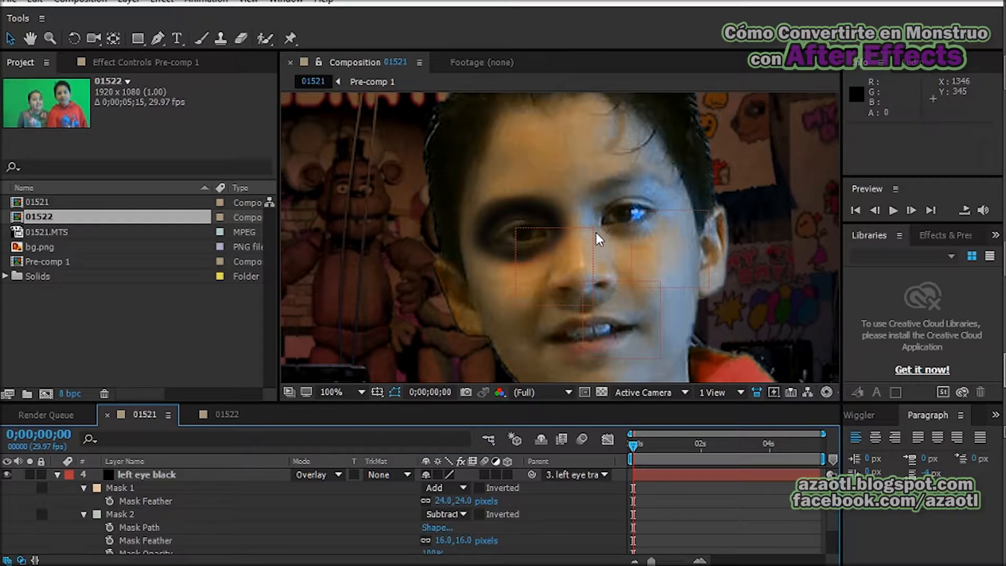
left_click(148, 488)
left_click(151, 502)
left_click_drag(448, 503, 446, 502)
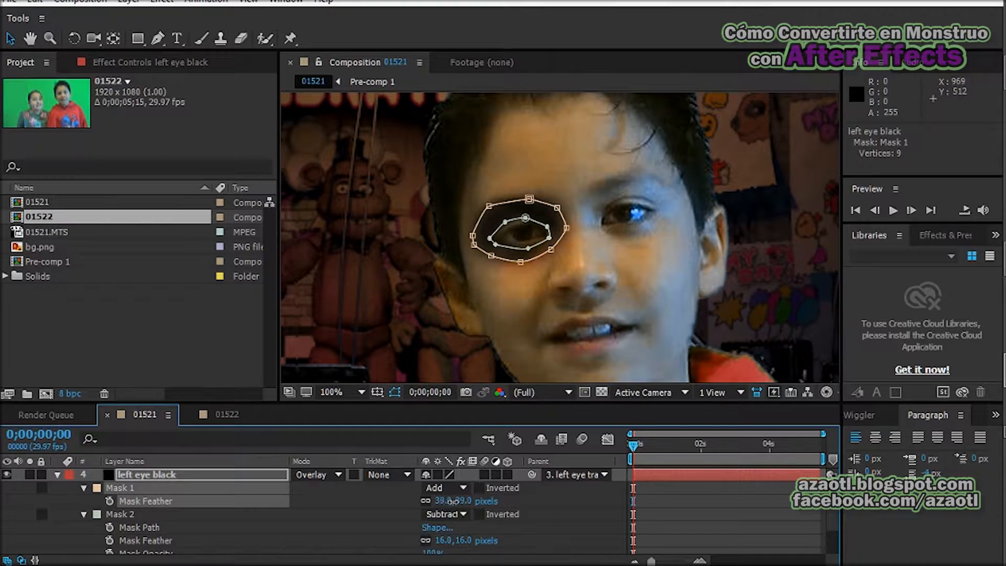
mouse_move(454, 502)
left_mouse_down()
mouse_move(480, 505)
mouse_move(455, 507)
left_mouse_up()
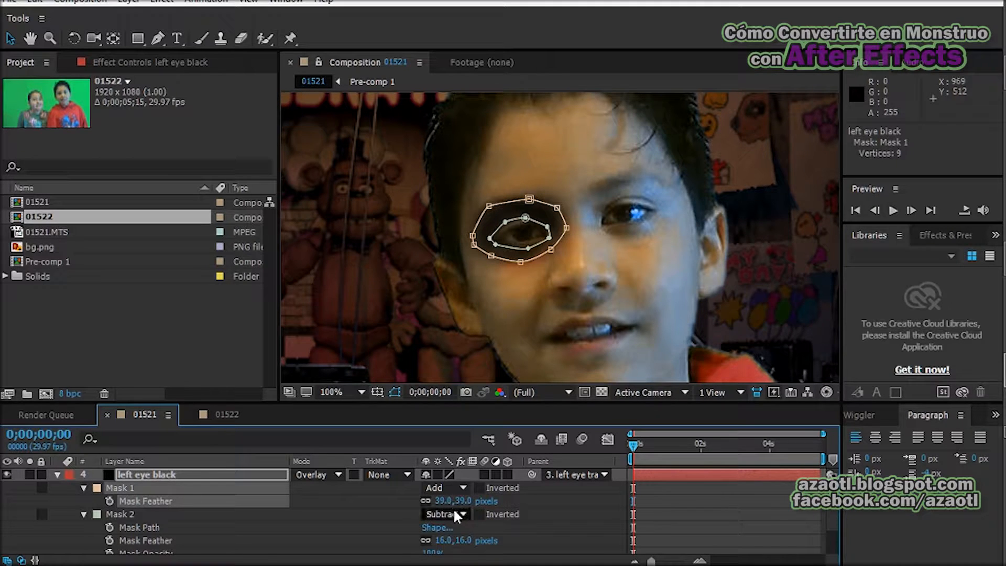
Step: Set the Mask Expansion of Mask 1 on the left eye black layer to 9 pixels
left_click(82, 488)
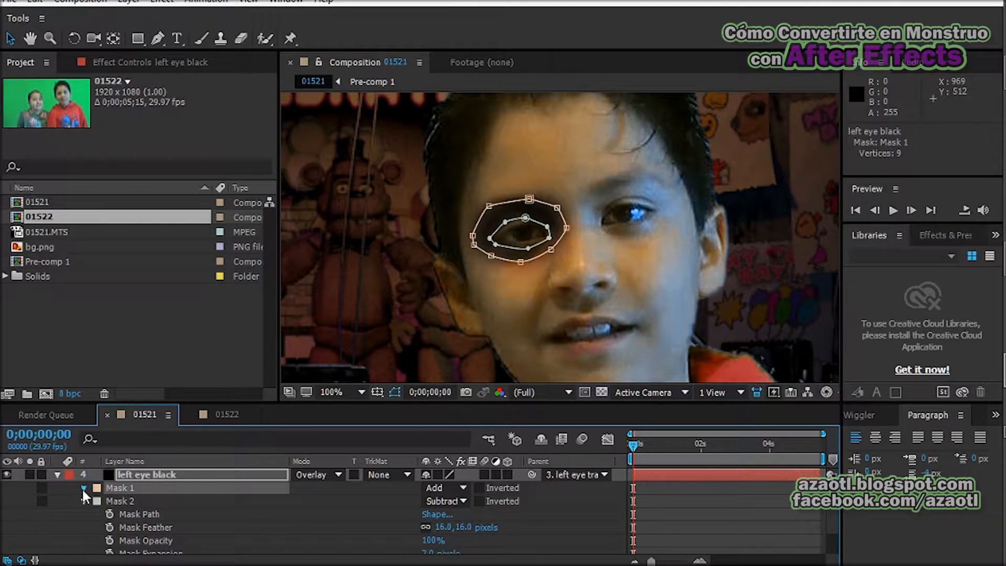
left_click(82, 487)
left_click(425, 541)
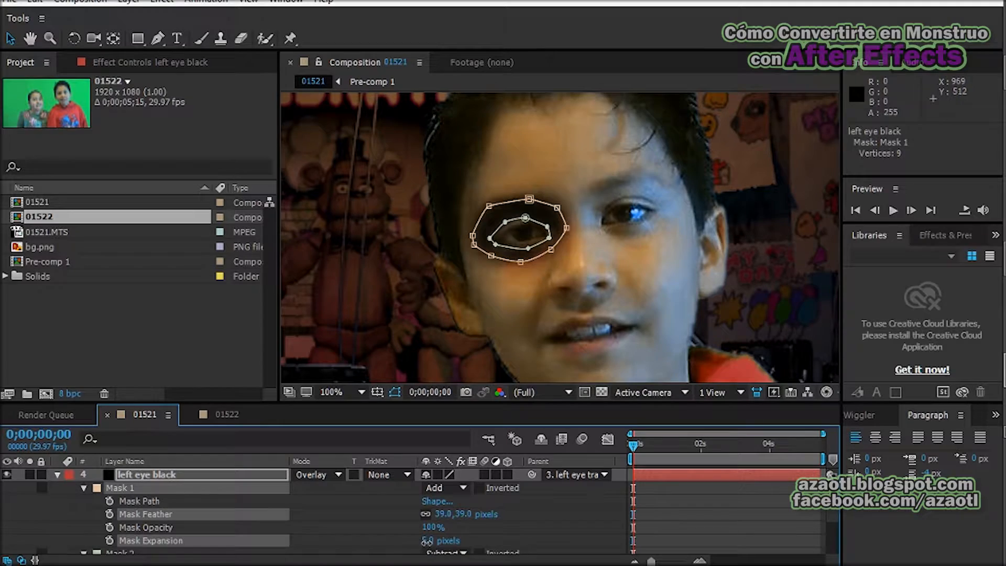
left_click_drag(429, 541, 430, 542)
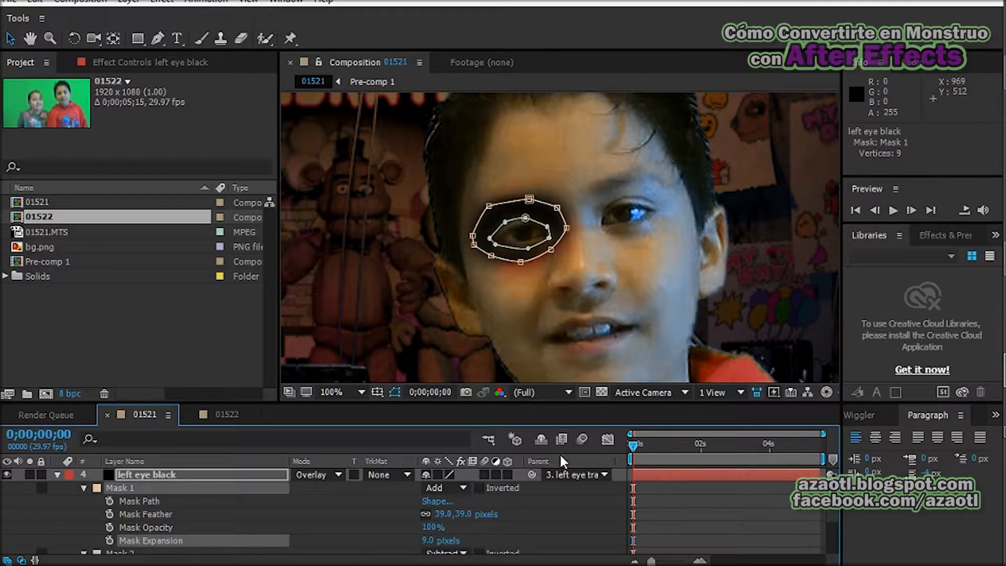
Step: Create a 1920 × 1080 px black solid named right eye above the left eye black layer
scroll(605, 287, "down", 2)
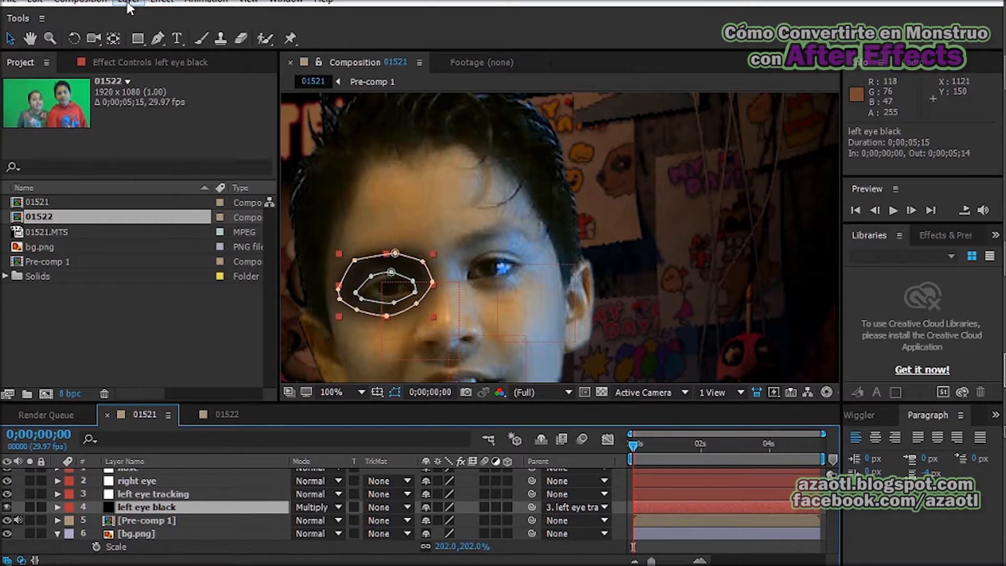
left_click(129, 1)
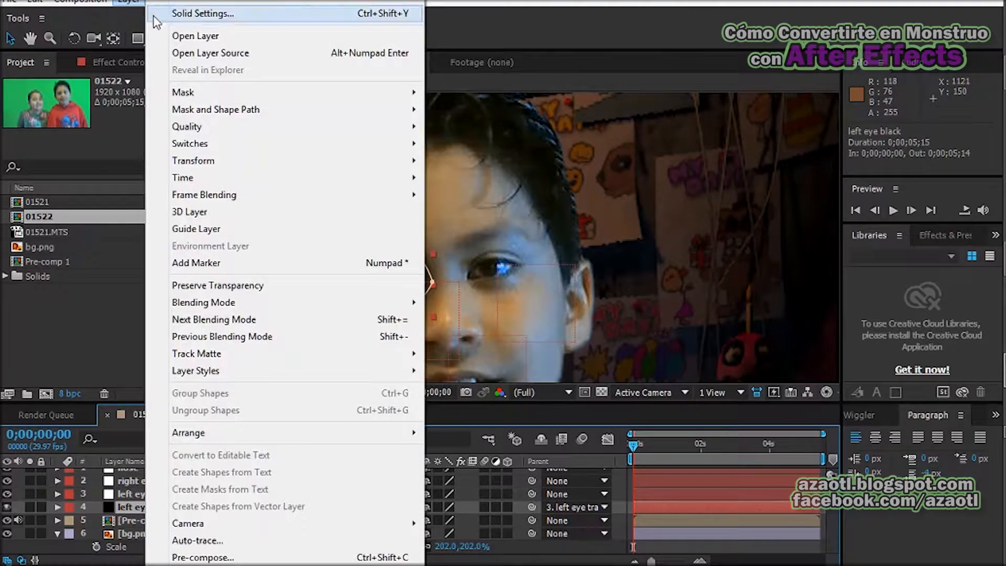
mouse_move(210, 1)
left_click(461, 13)
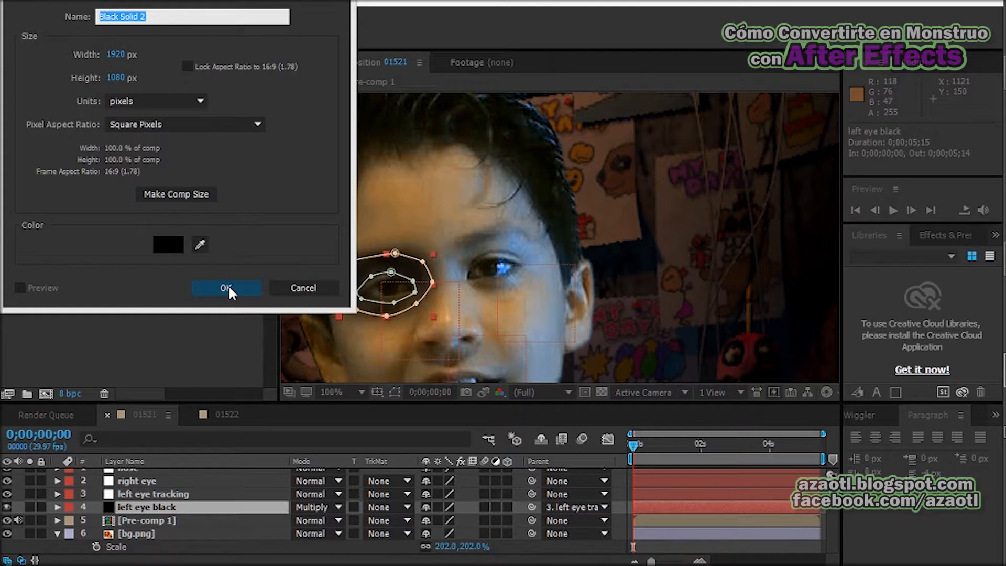
type("n")
type("ight eye")
left_click(229, 287)
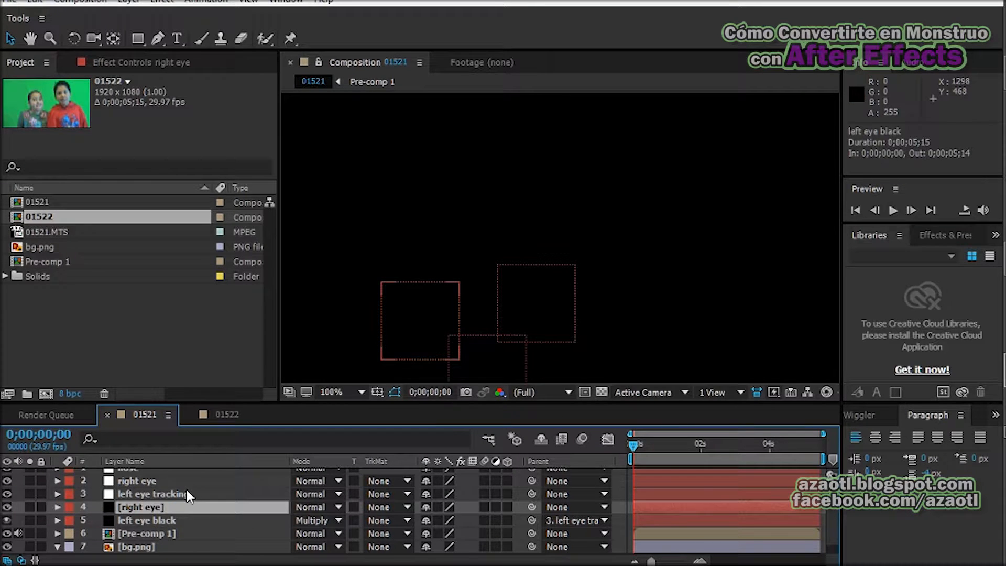
Step: Hide the right eye solid and draw a closed eight-point Pen mask on it around the boy's other eye socket
left_click(6, 507)
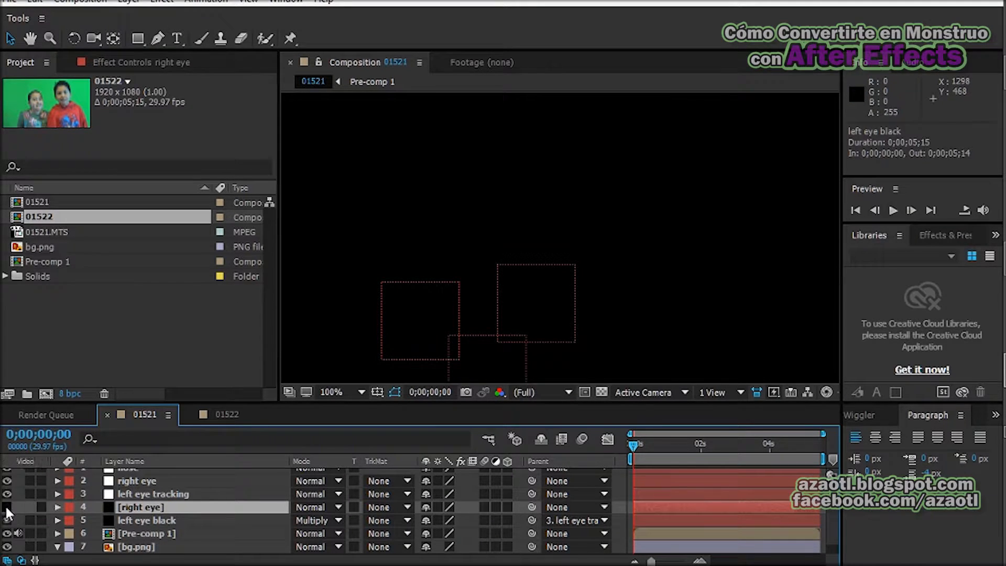
left_click(157, 39)
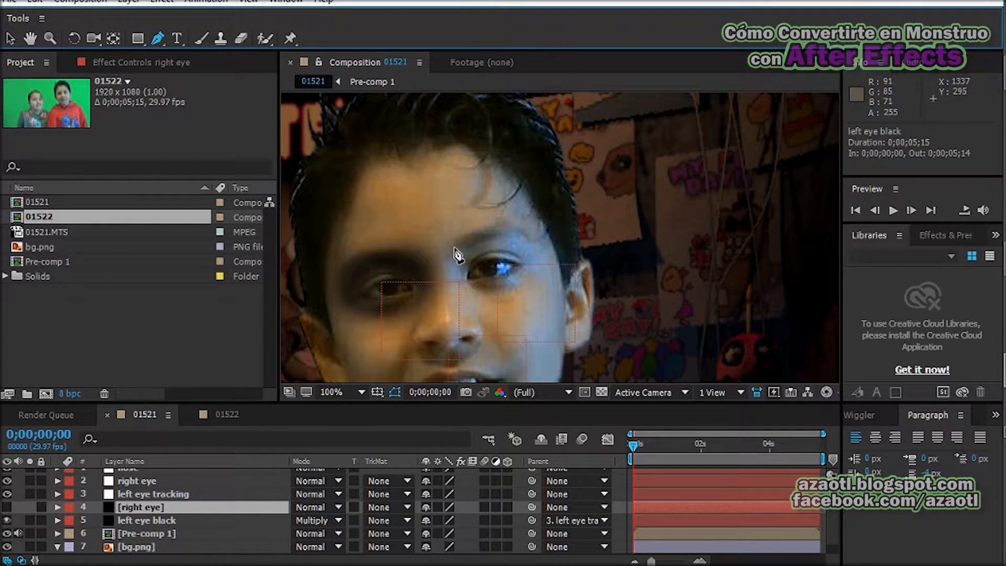
left_click(455, 247)
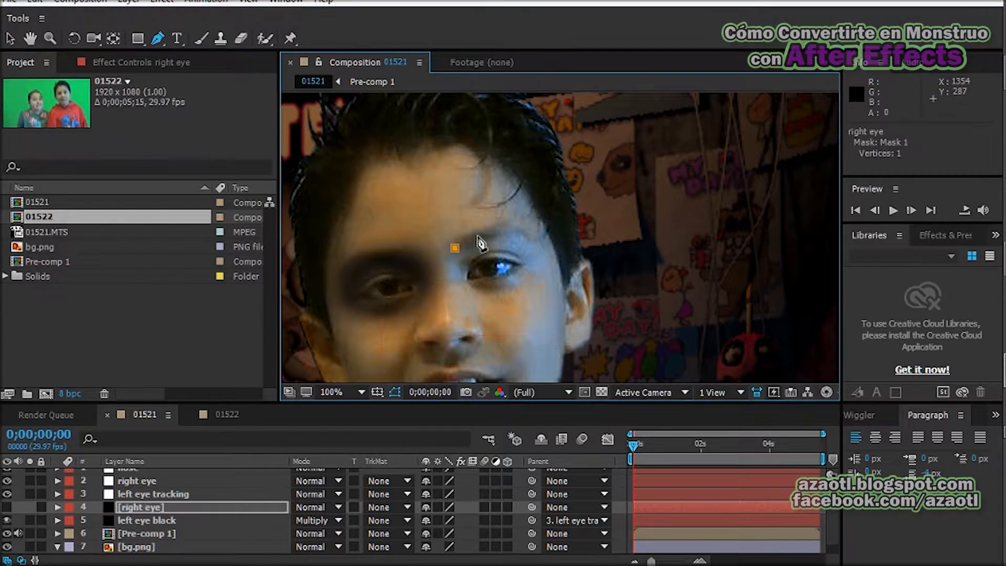
left_click(491, 231)
left_click(527, 237)
left_click(541, 260)
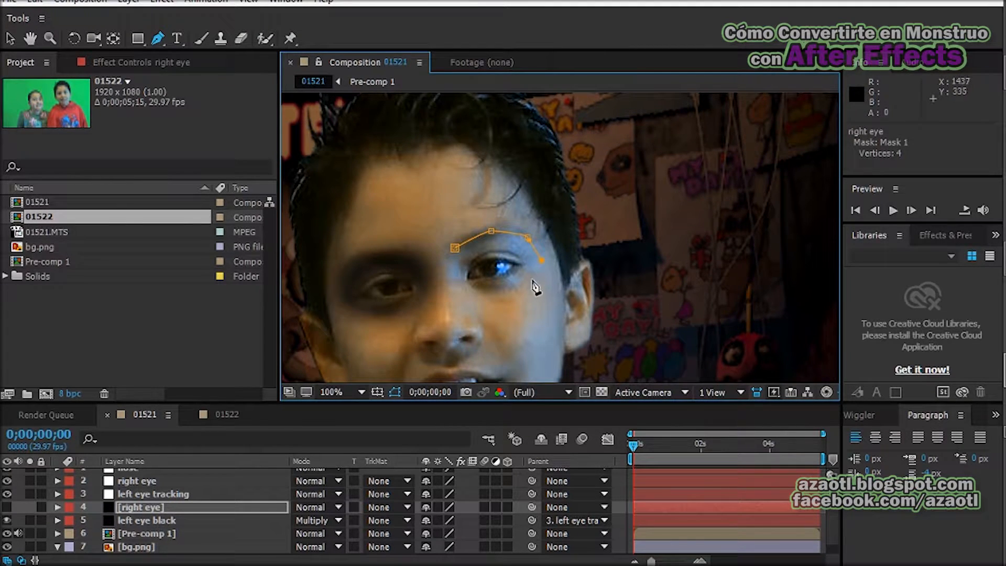
left_click(526, 286)
left_click(498, 294)
left_click(469, 291)
left_click(449, 268)
left_click(454, 247)
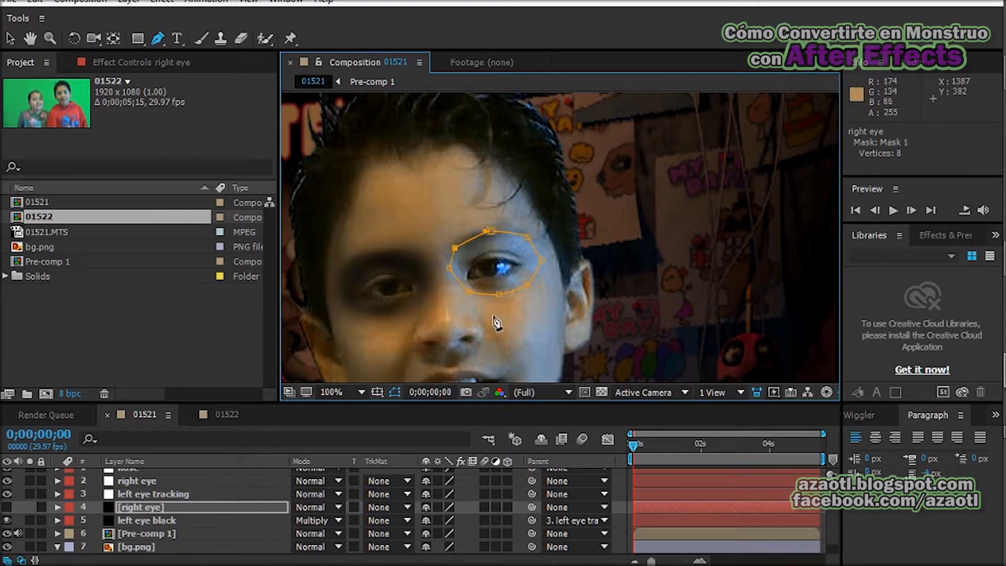
Step: Draw a smaller eight-point Subtract mask around the eye opening inside the first mask and make the right eye solid visible again
scroll(487, 283, "up", 1)
left_click_drag(494, 288, 539, 243)
left_click(413, 263)
left_click_drag(429, 229, 438, 225)
left_click_drag(491, 216, 499, 217)
left_click(535, 239)
left_click(516, 270)
left_click(470, 285)
left_click(437, 283)
left_click(417, 281)
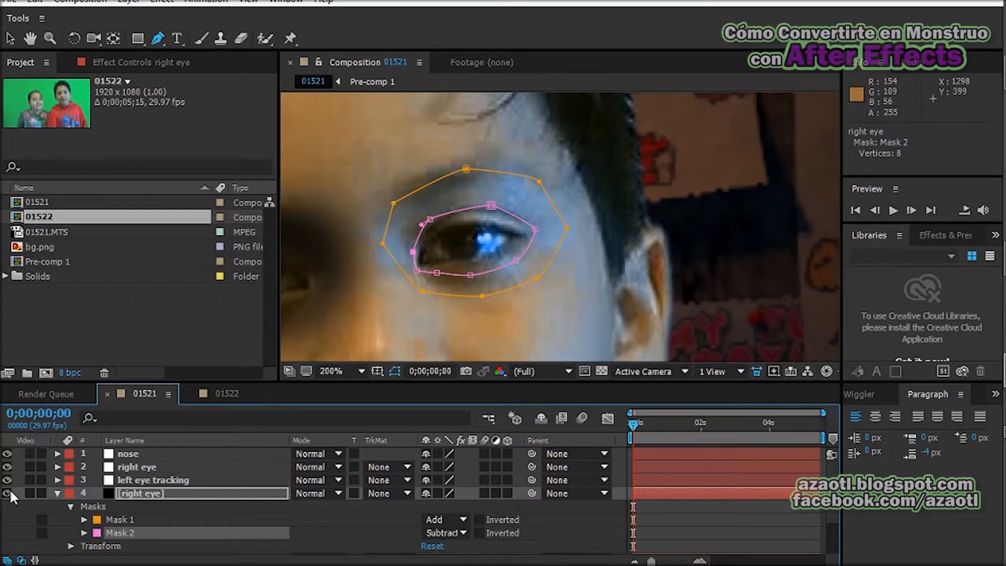
left_click(9, 492)
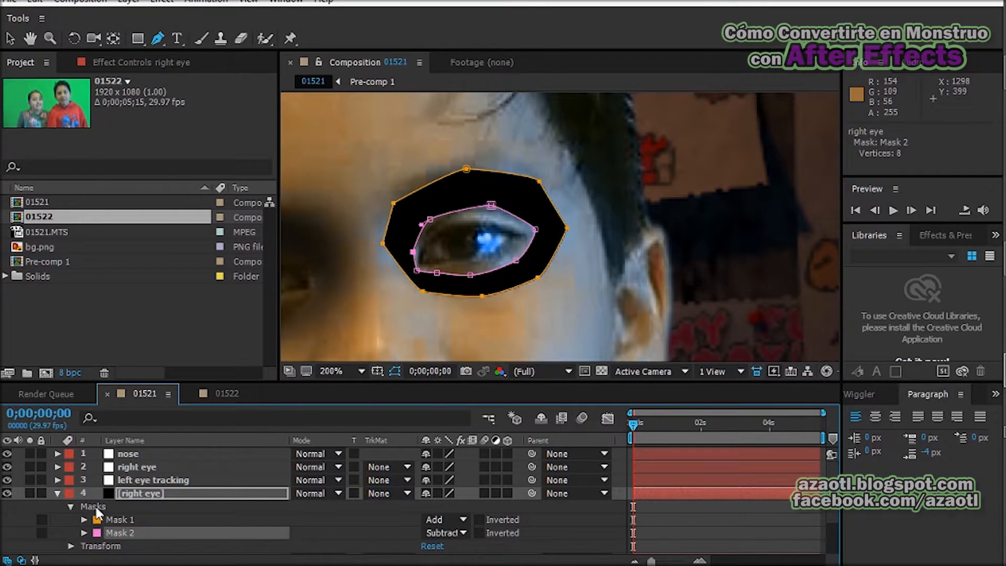
Step: Set Mask 1's feather to 42 pixels and its Mask Expansion to 7 pixels on the right eye solid
left_click(83, 519)
scroll(161, 526, "down", 3)
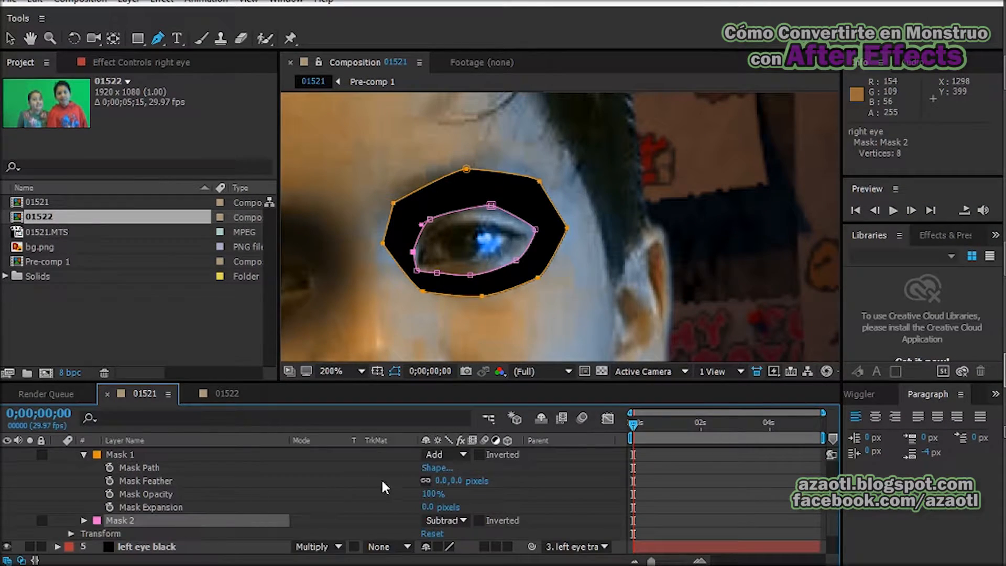
left_click_drag(451, 480, 462, 480)
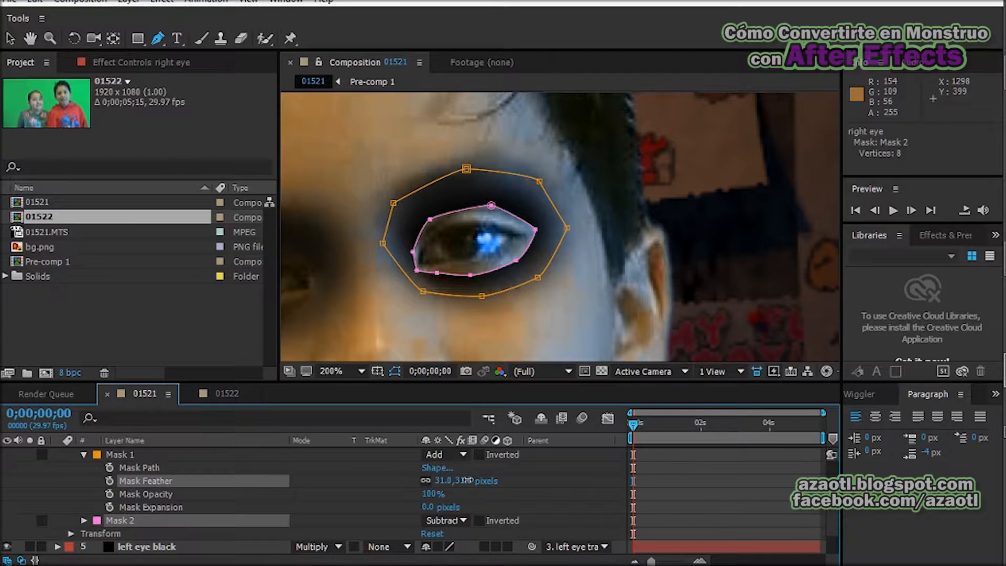
left_click_drag(469, 479, 477, 480)
left_click_drag(429, 509, 432, 510)
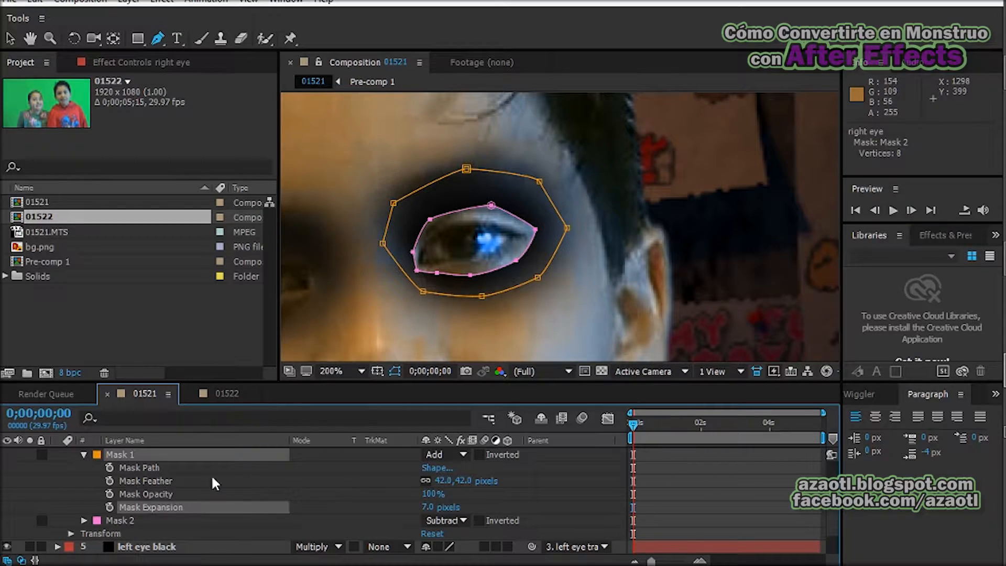
Step: Set the right eye solid's blending mode to Multiply and parent it to the right eye null
left_click(117, 520)
scroll(114, 510, "down", 2)
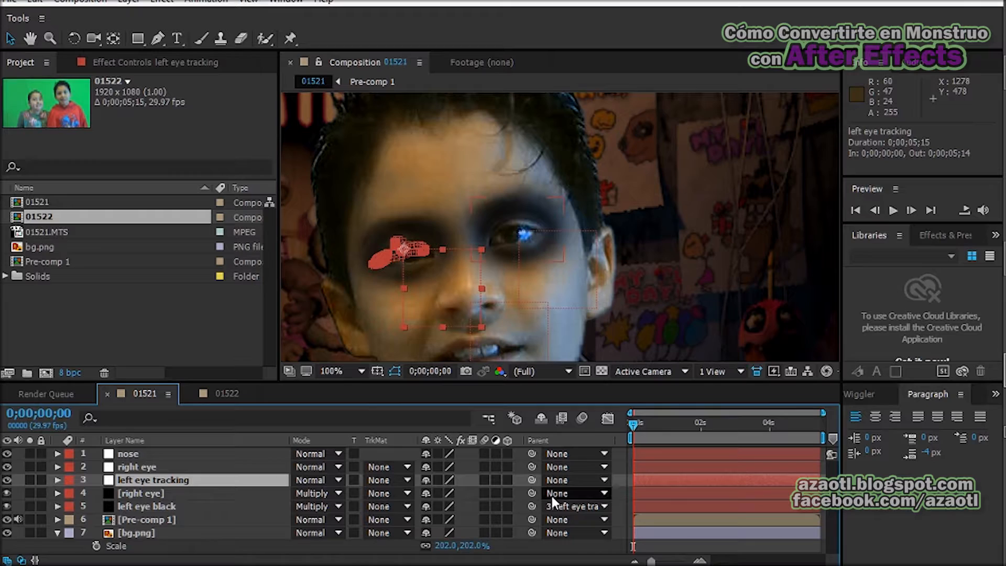
left_click_drag(530, 493, 195, 474)
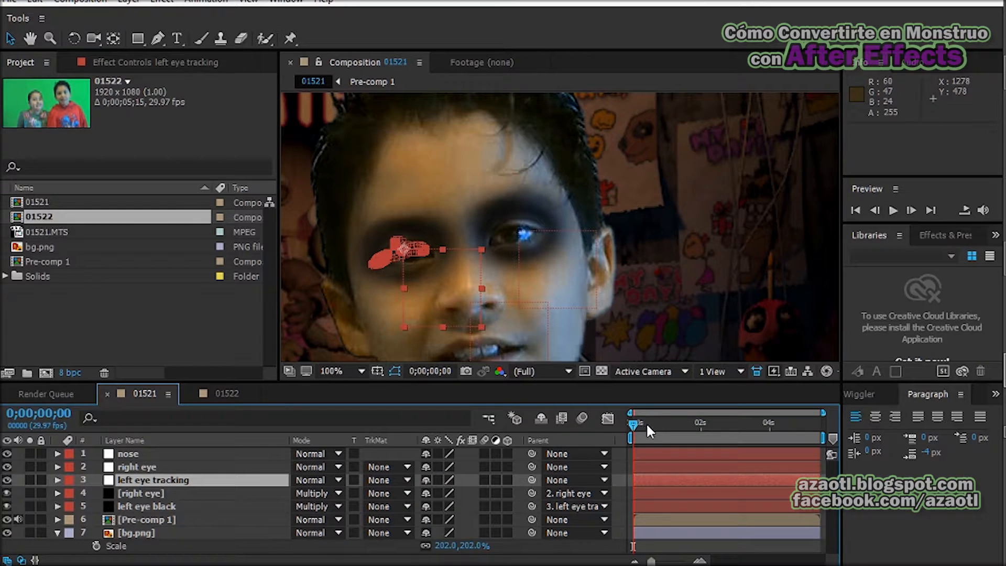
Step: Scrub through the clip to check how both blackened eyes follow the face, and inspect them up close at the first frame
left_click(664, 422)
left_click(704, 424)
left_click(769, 425)
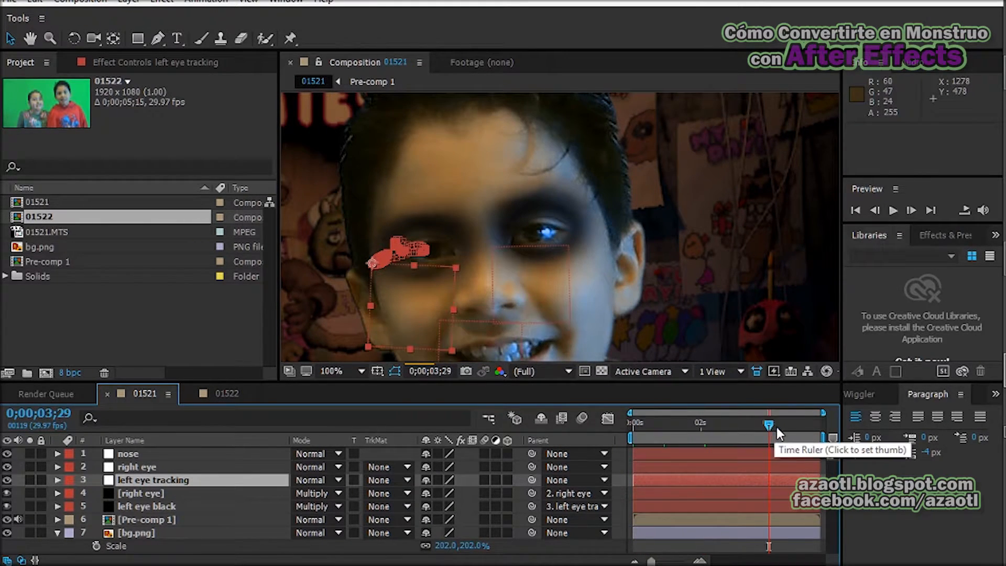
left_click(798, 423)
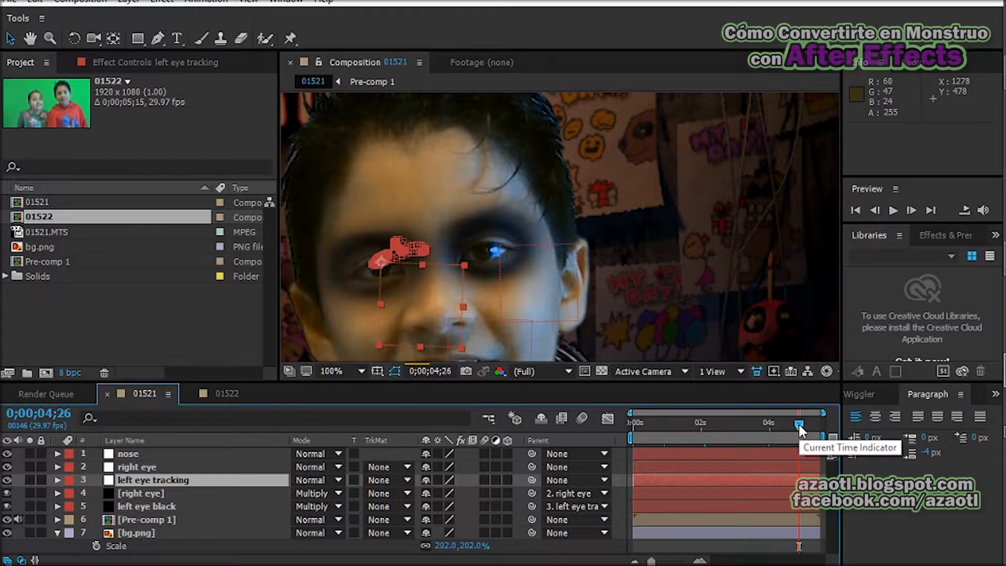
left_click_drag(668, 426, 626, 428)
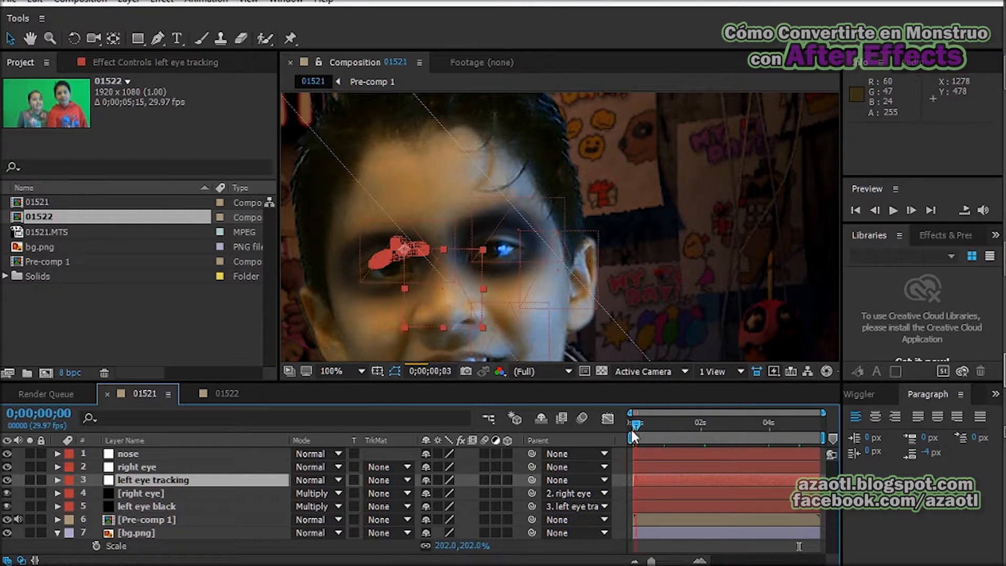
scroll(498, 282, "down", 2)
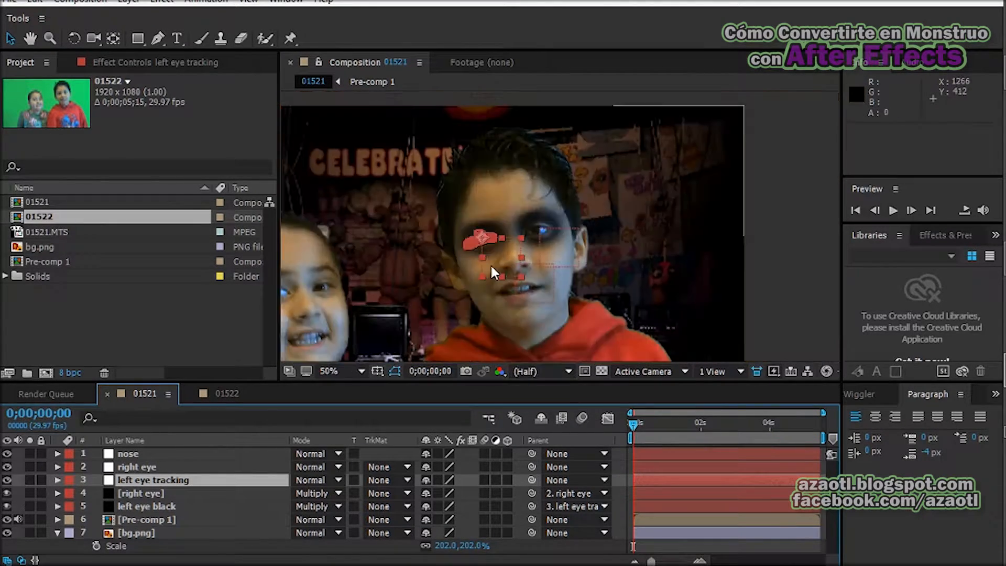
left_click(800, 280)
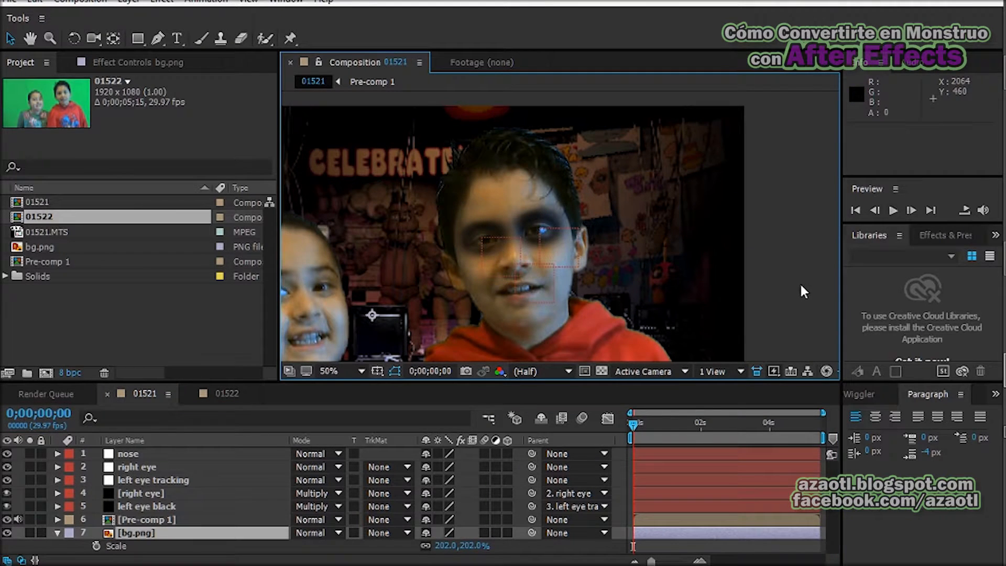
scroll(557, 220, "up", 2)
left_click_drag(435, 301, 473, 263)
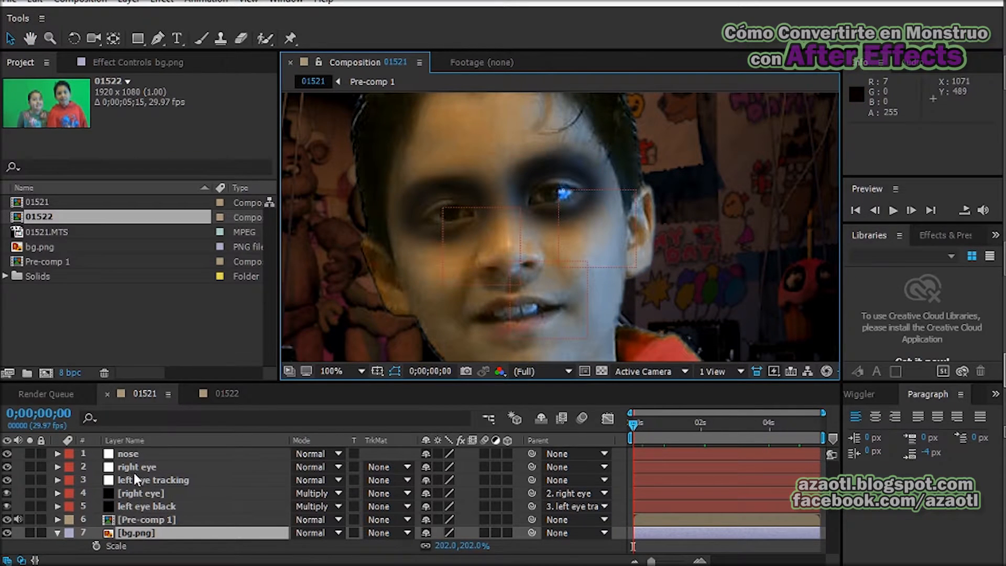
scroll(444, 225, "up", 2)
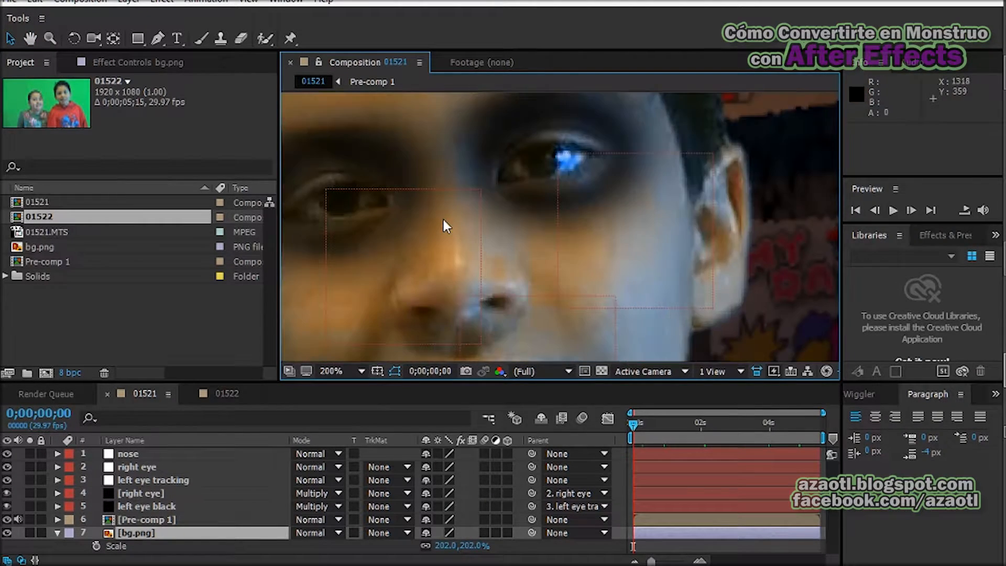
scroll(443, 220, "down", 2)
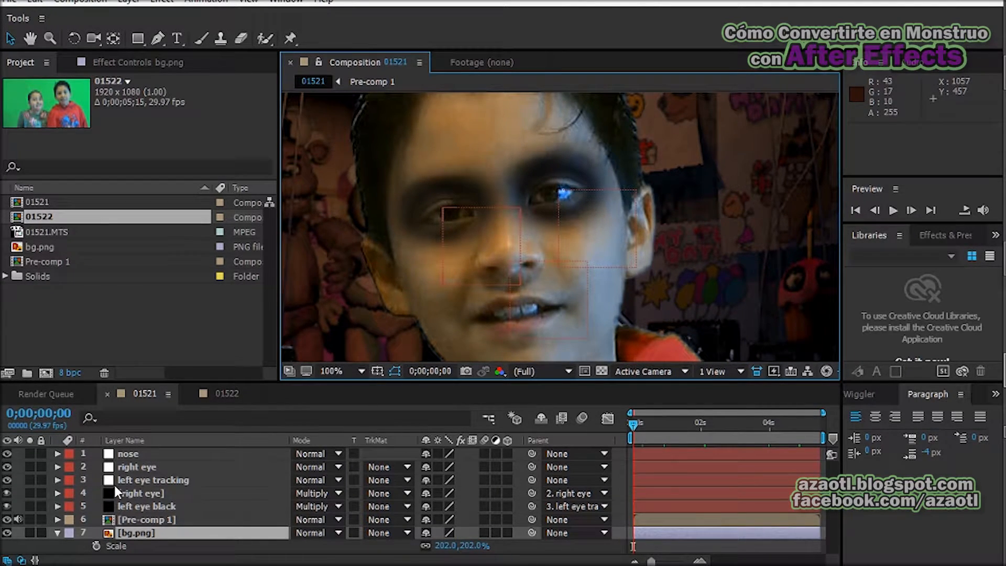
scroll(439, 224, "down", 2)
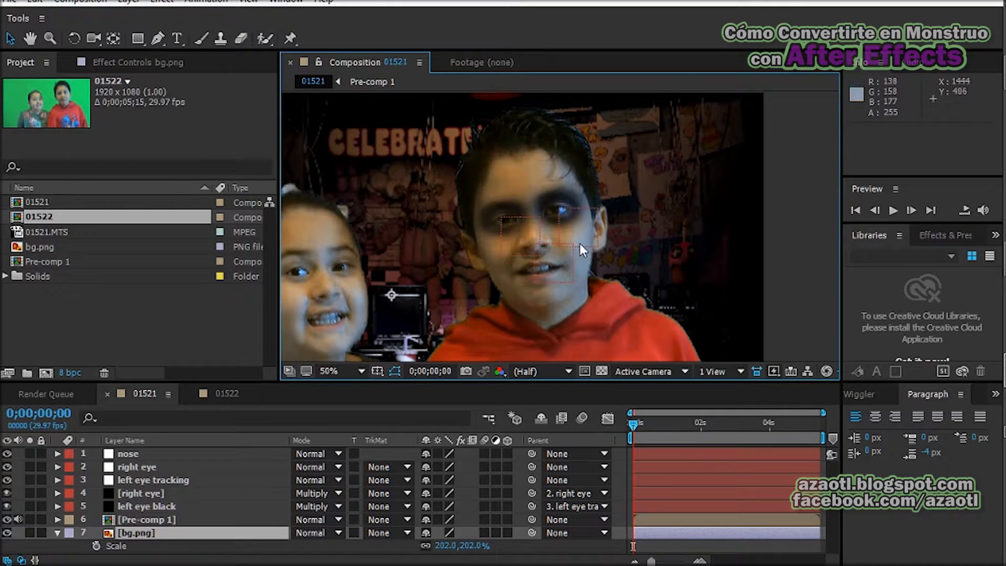
scroll(503, 267, "up", 2)
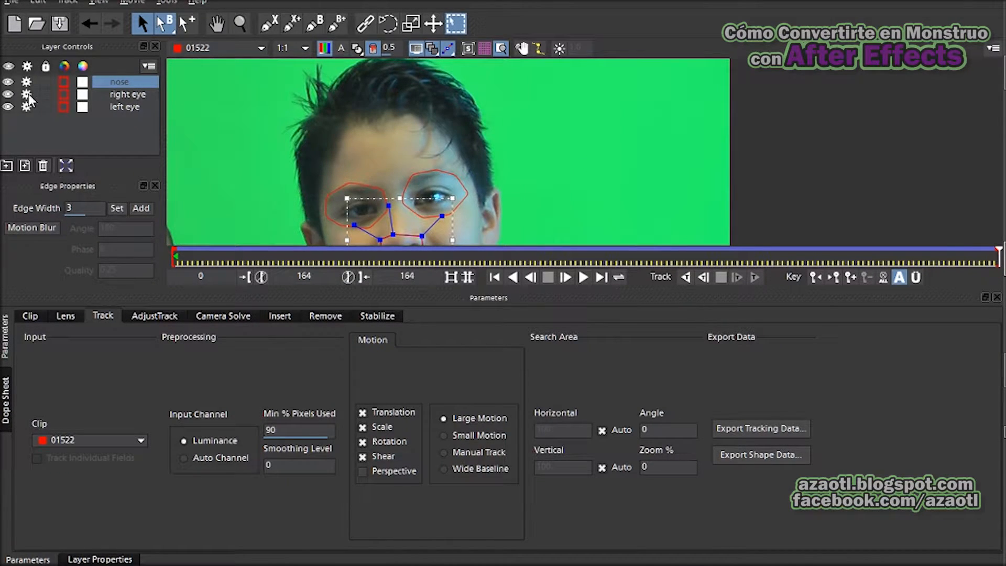
Step: Switch to mocha and turn off the processing and visibility of the nose, right eye and left eye layers
left_click(25, 80)
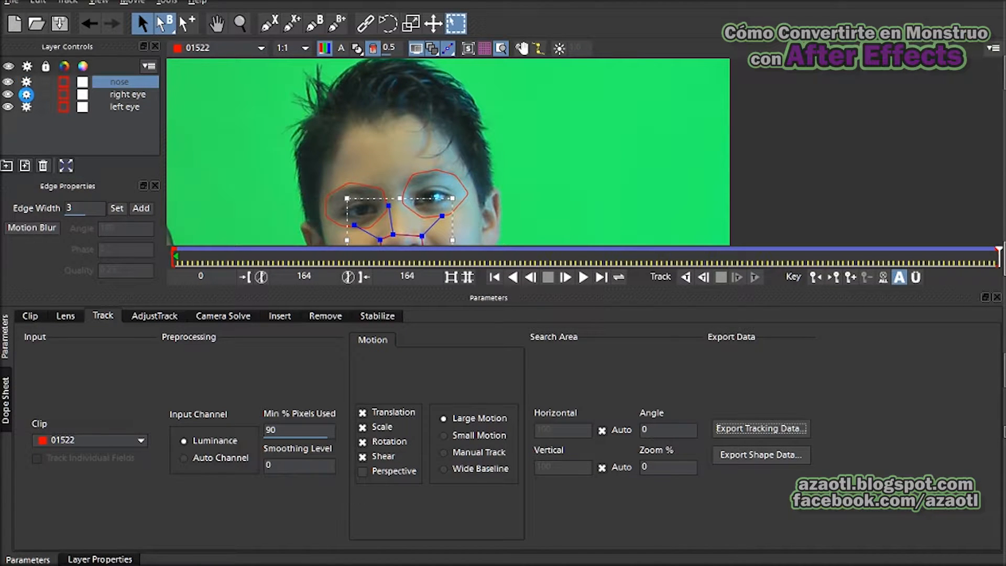
left_click(26, 95)
left_click(25, 107)
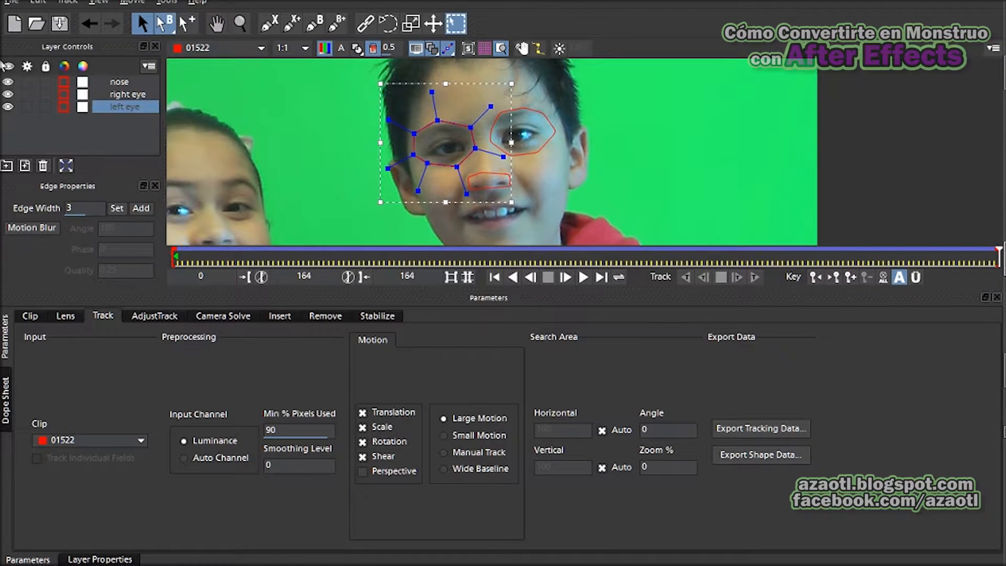
left_click(9, 81)
left_click(9, 95)
left_click(9, 105)
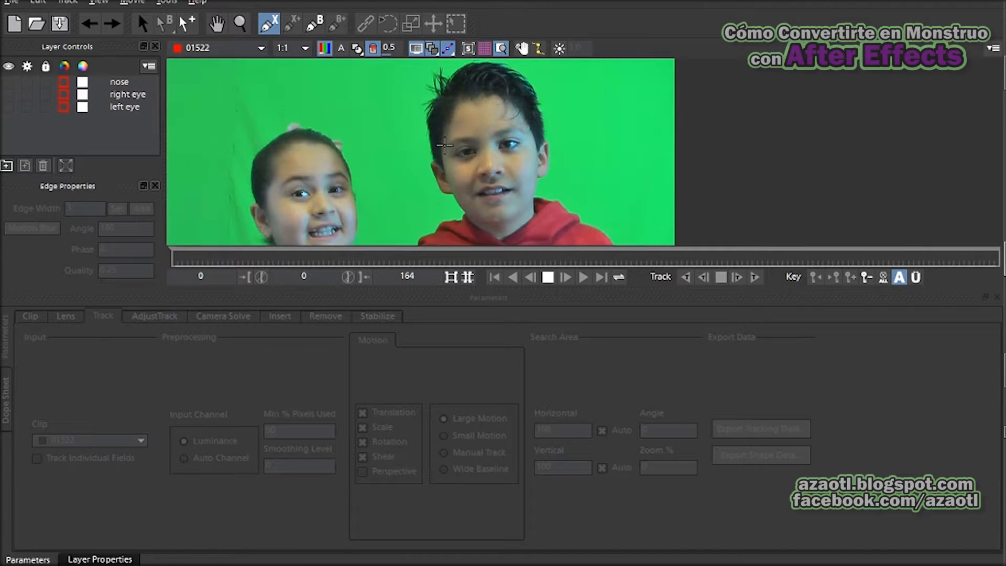
Step: Draw a closed X-spline at frame 0 around the boy's eyes and nose, running along the eyebrows, under the eyes and below the nose
left_click(486, 120)
left_click(463, 135)
left_click(487, 132)
left_click(515, 126)
left_click(531, 140)
left_click(526, 155)
left_click(508, 160)
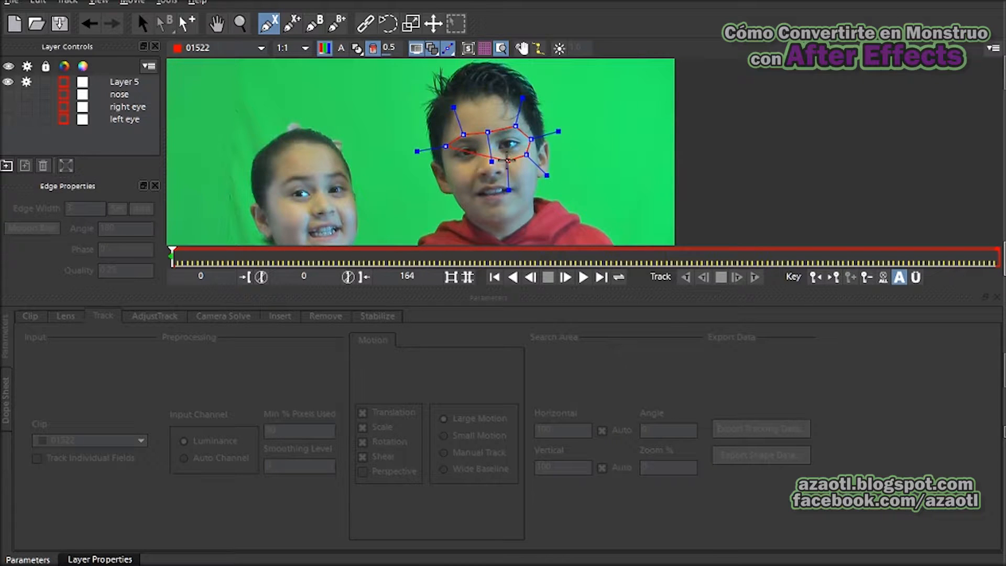
left_click(507, 178)
left_click(476, 180)
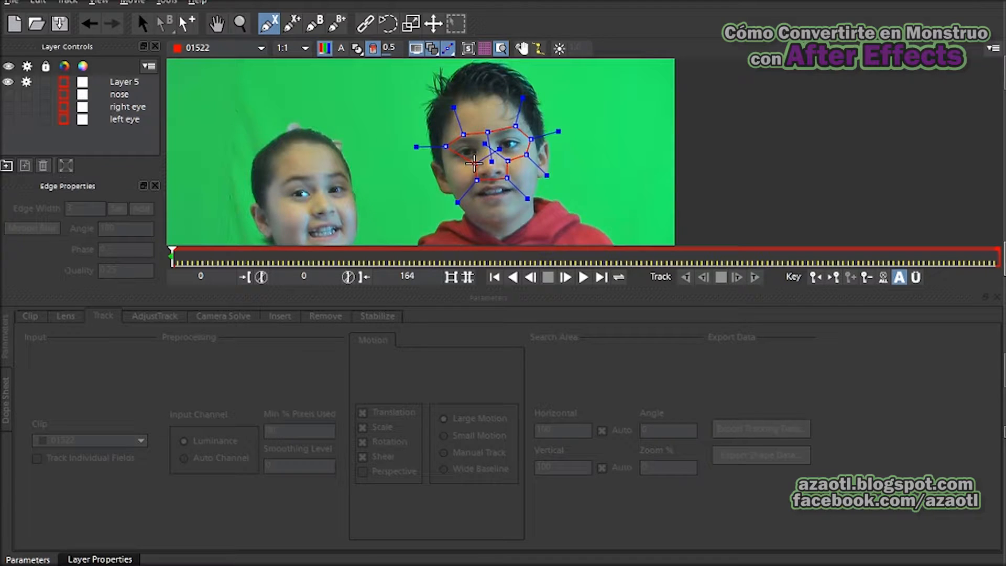
left_click(475, 161)
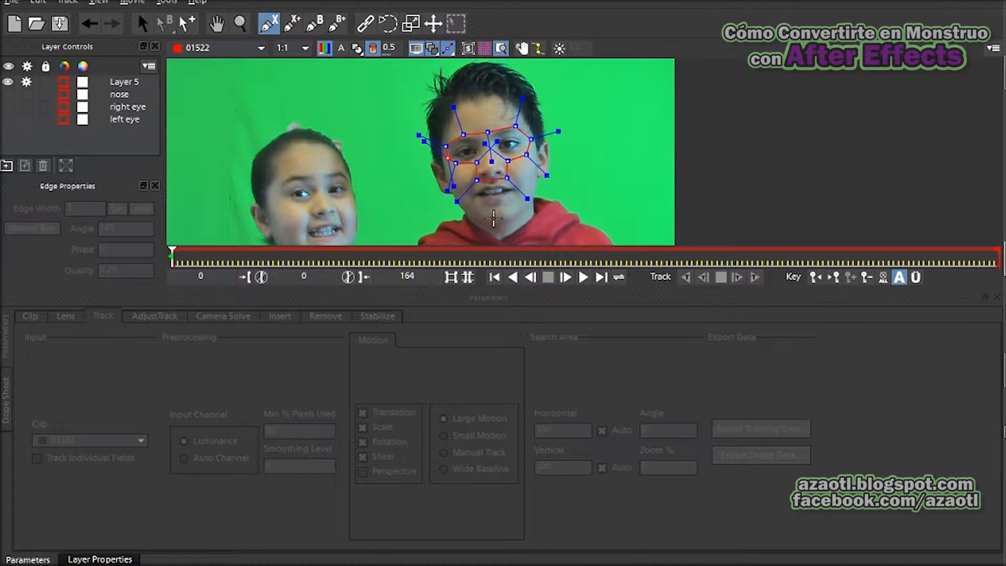
right_click(295, 31)
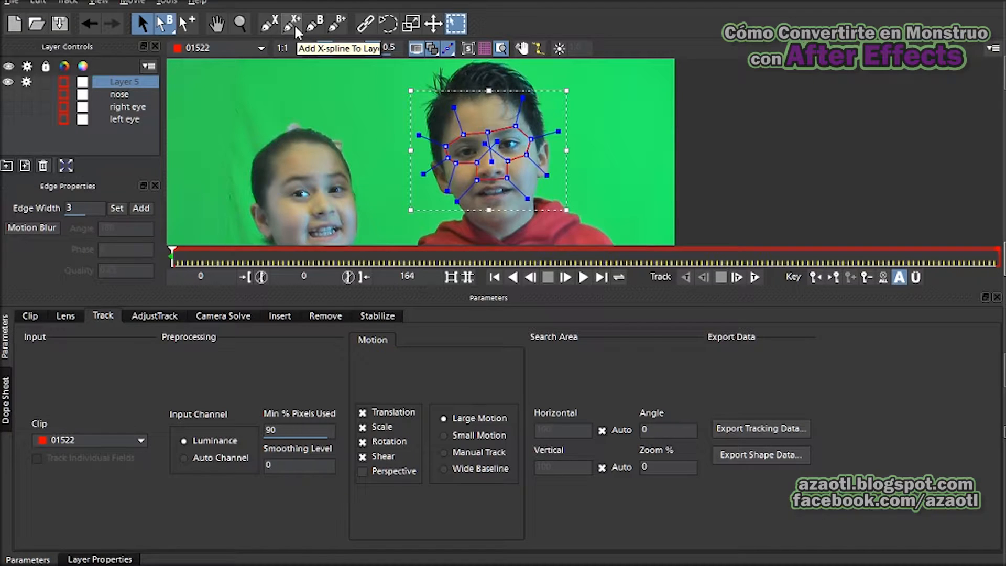
Step: Add a second X-spline around the boy's forehead to the same layer and adjust its points at the hairline and temples
left_click(295, 26)
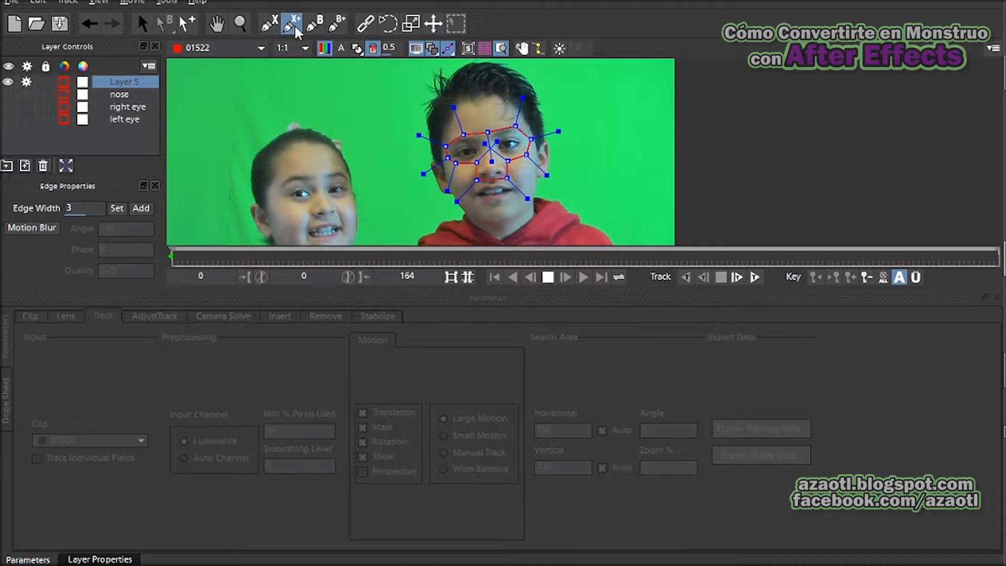
left_click(461, 107)
left_click(477, 97)
left_click(504, 98)
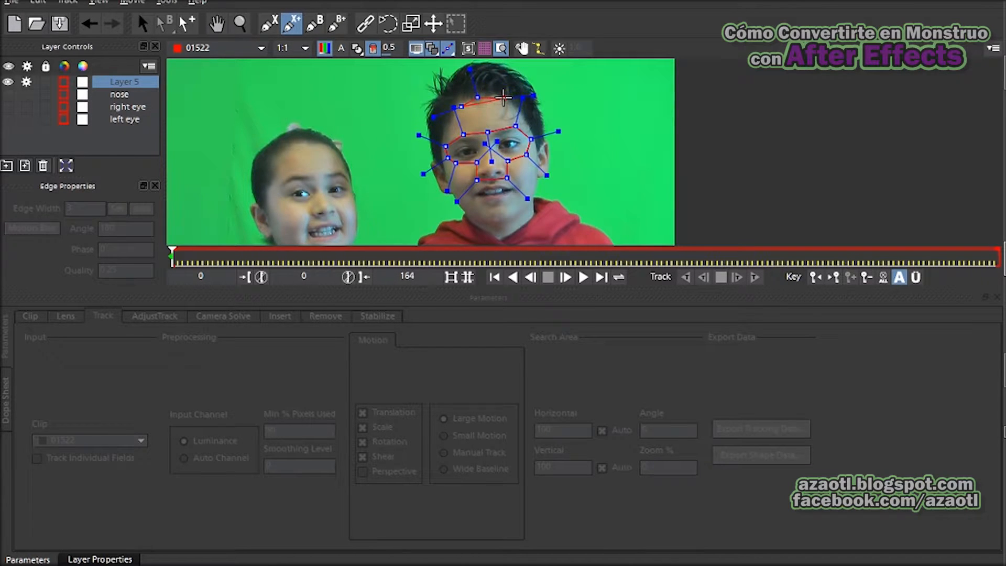
left_click(516, 110)
left_click(508, 122)
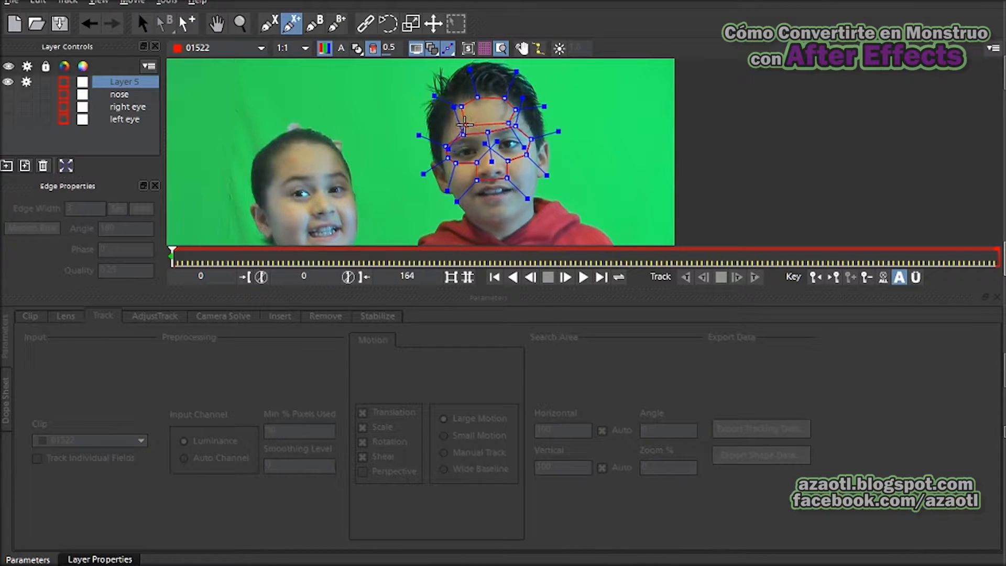
left_click(446, 130)
left_click(460, 107)
left_click_drag(457, 107, 520, 114)
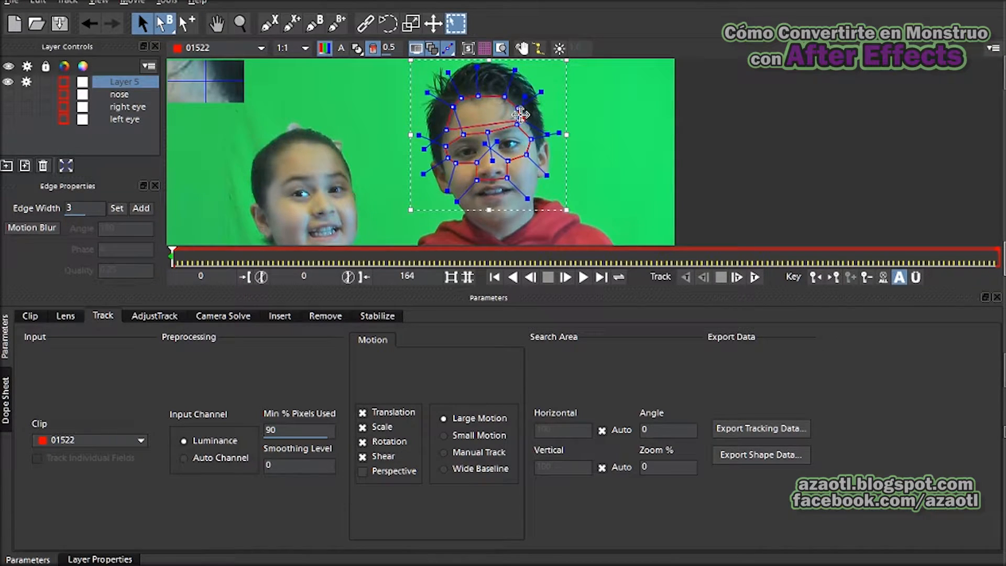
left_click_drag(446, 130, 447, 128)
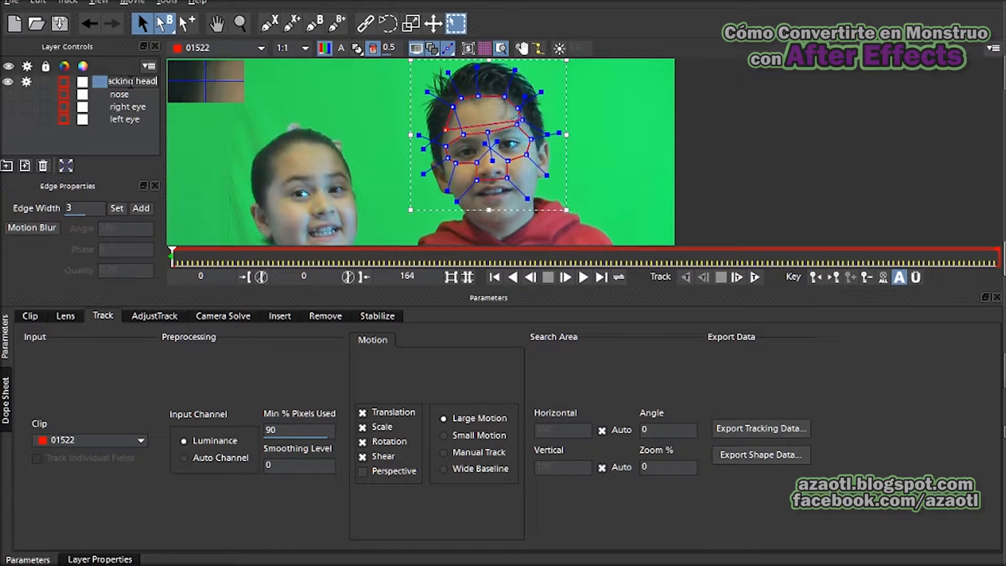
Step: Rename the layer as tracking head and track it forward through the clip to frame 164
left_click(131, 82)
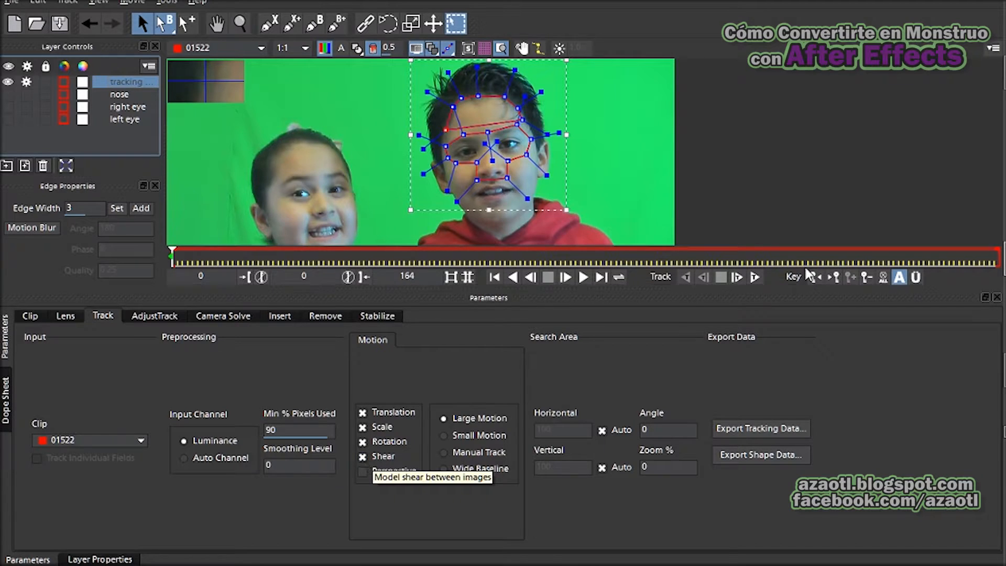
left_click(756, 278)
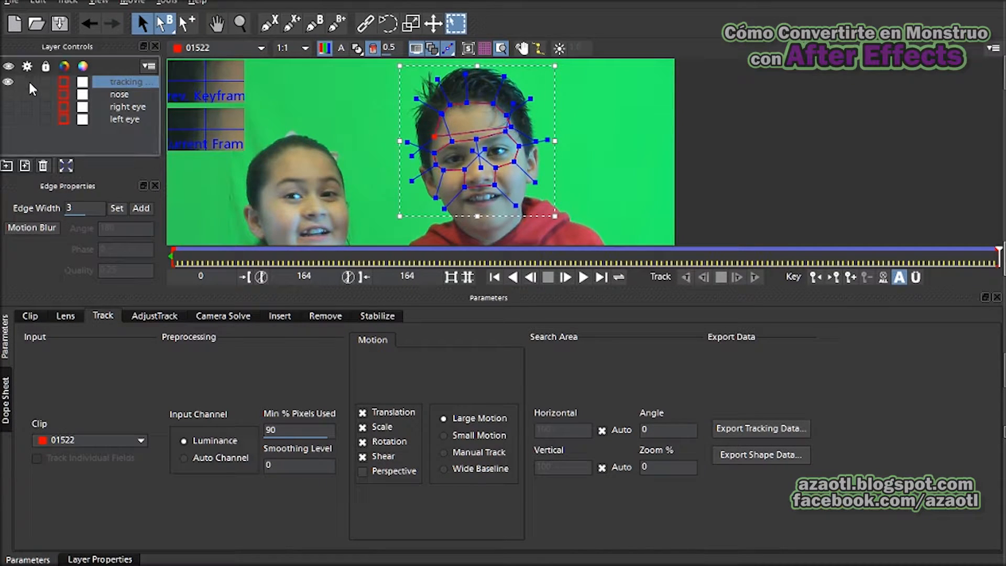
Step: Hide the tracking head layer and draw a closed X-spline around the boy's whole face at frame 164, from hairline to chin
left_click(8, 83)
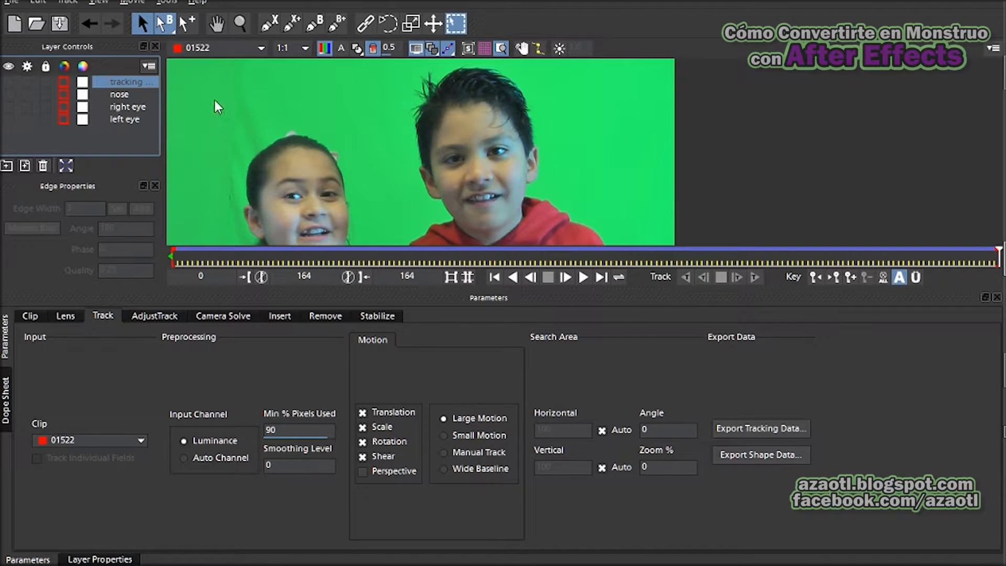
left_click(268, 23)
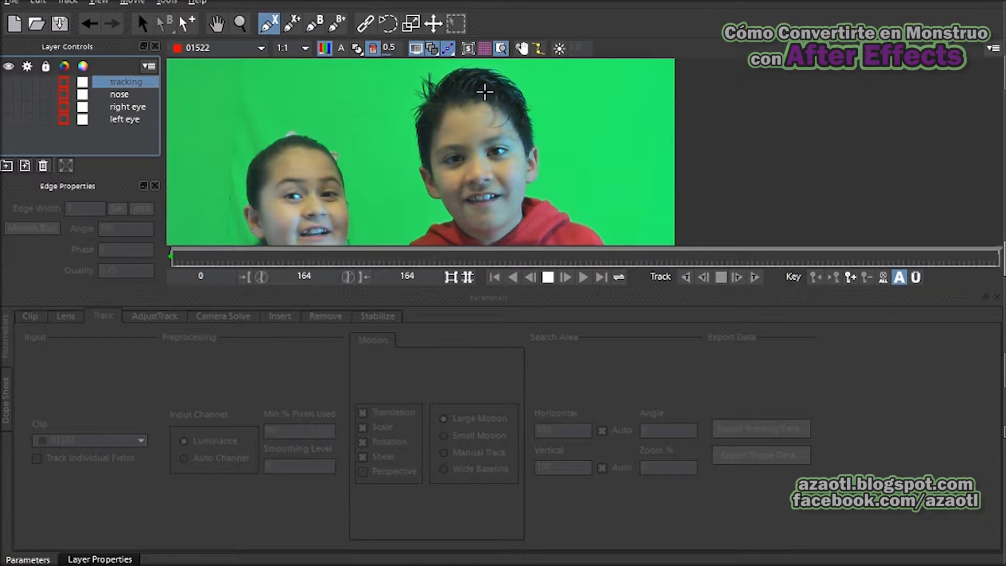
left_click(455, 108)
left_click(468, 109)
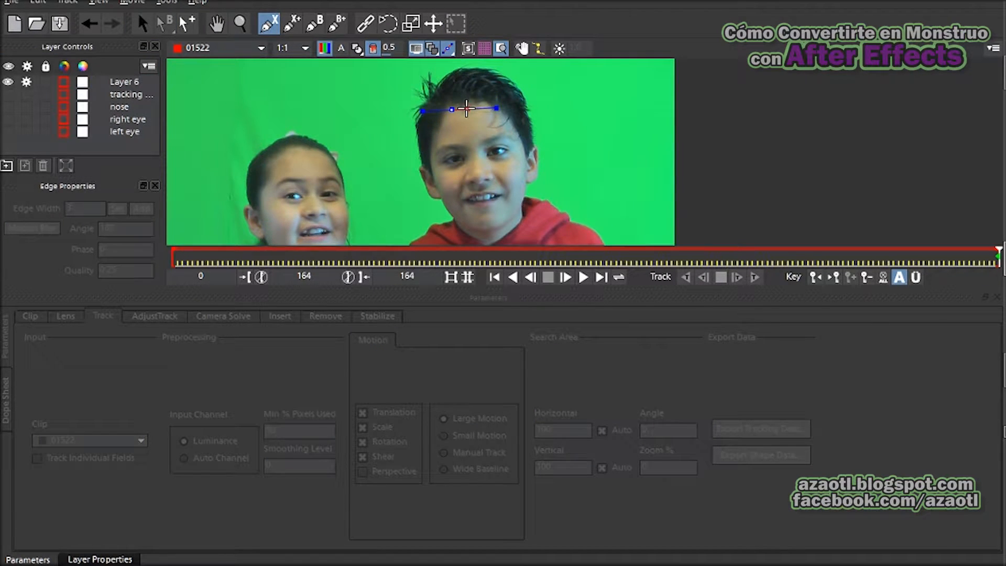
left_click(480, 102)
left_click(498, 106)
left_click(520, 134)
left_click(526, 156)
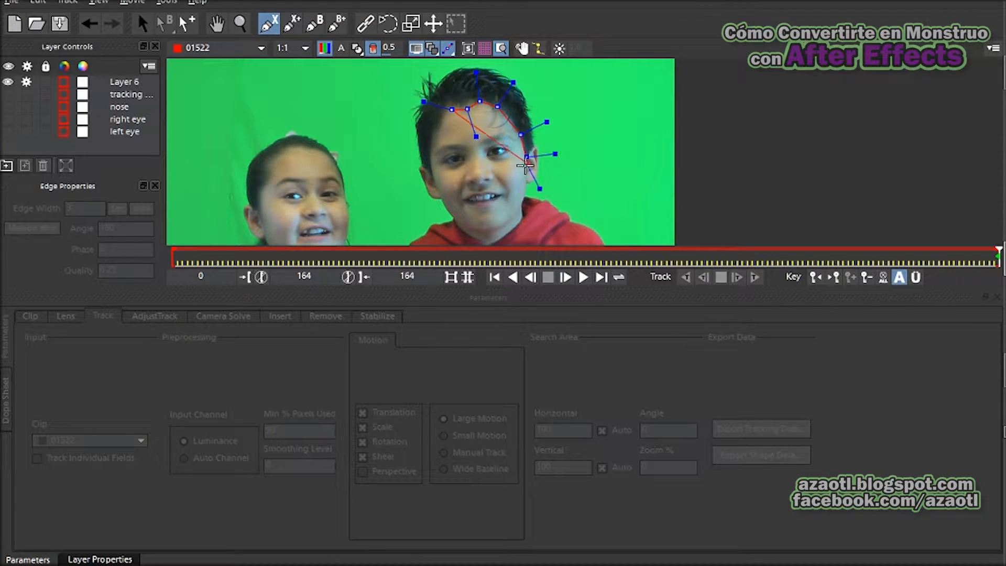
left_click(526, 191)
left_click(517, 213)
left_click(502, 226)
left_click(483, 232)
left_click(461, 226)
left_click(450, 215)
left_click(436, 194)
left_click(429, 166)
left_click(427, 141)
left_click_drag(426, 143, 430, 140)
left_click_drag(435, 133, 441, 118)
right_click(441, 118)
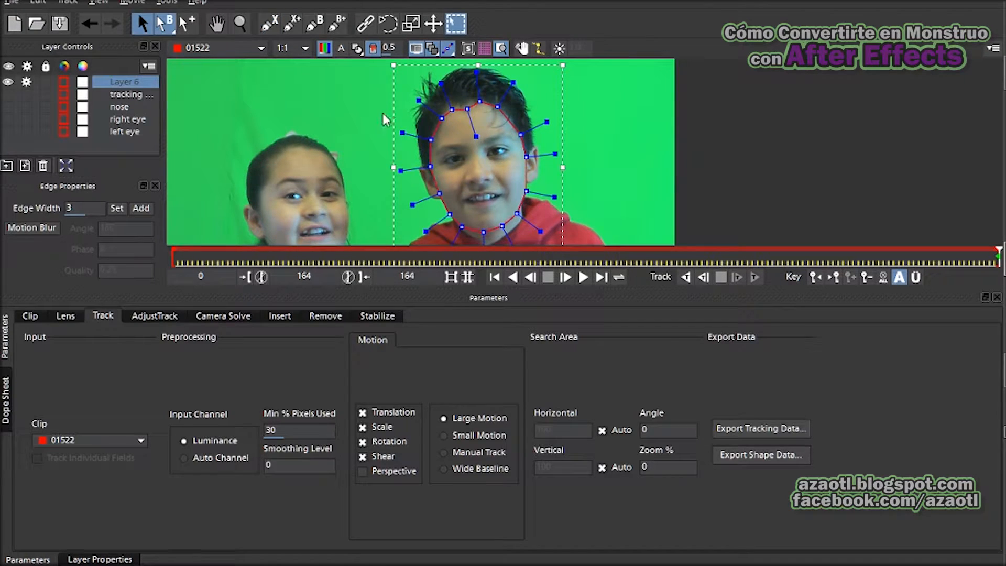
Step: Select all points of the face outline, adjust their curve handles together and add an edge width of 3
left_click_drag(363, 90, 586, 234)
left_click_drag(551, 198, 547, 198)
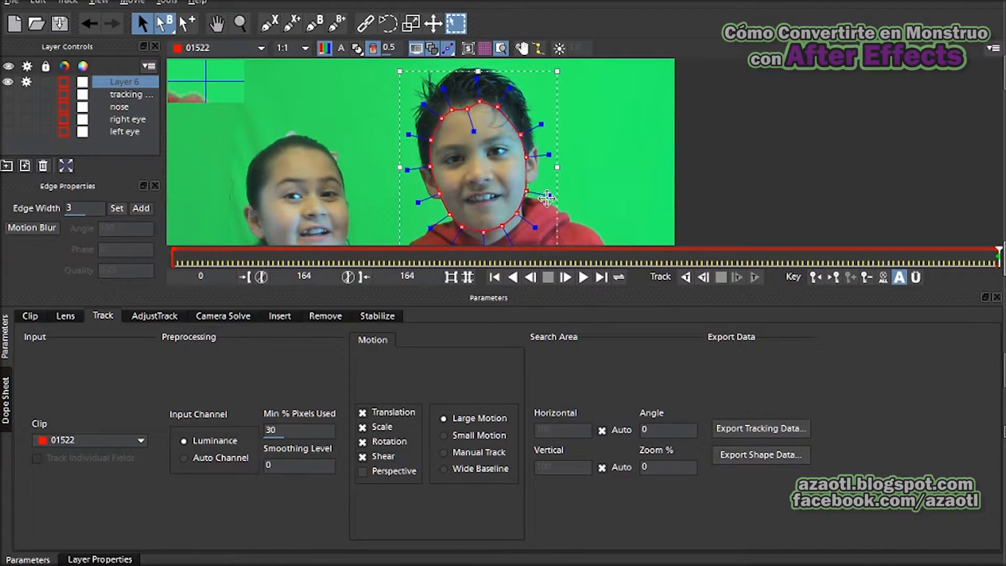
left_click(140, 208)
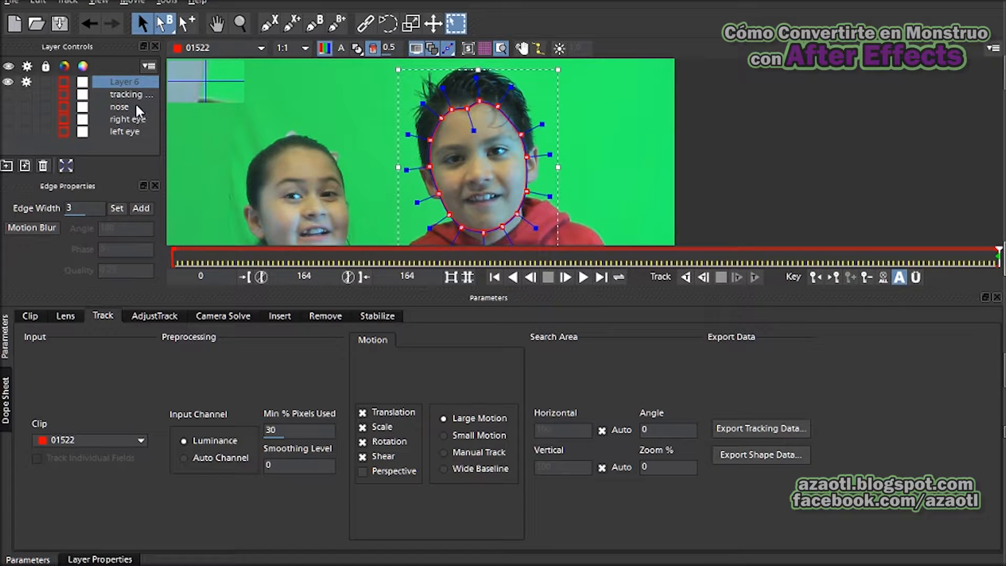
Step: Rename the face outline layer as roto head and turn off its processing
double_click(120, 82)
type("roto head")
key("Return")
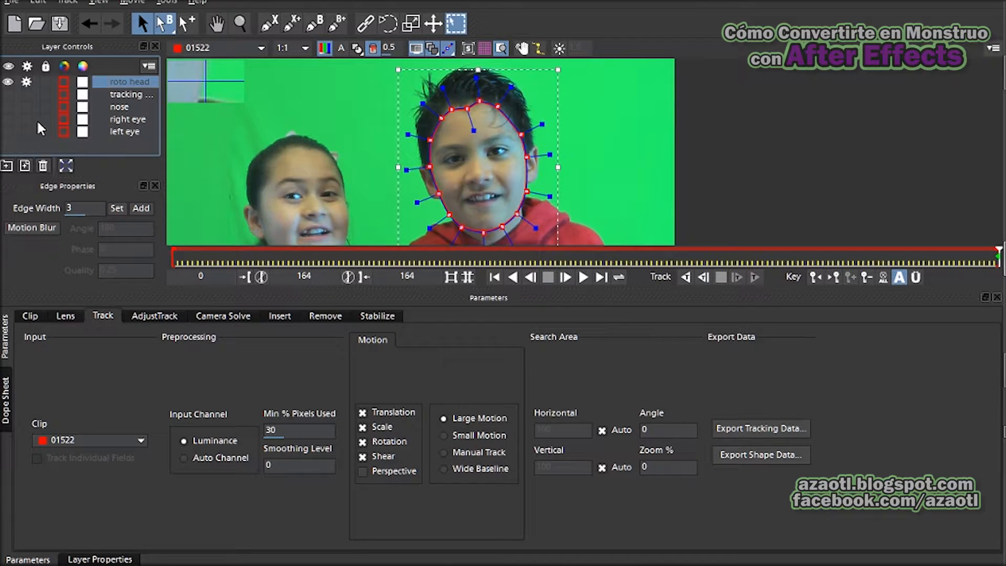
left_click(27, 82)
Step: Link the roto head layer to the tracking head track
left_click(96, 562)
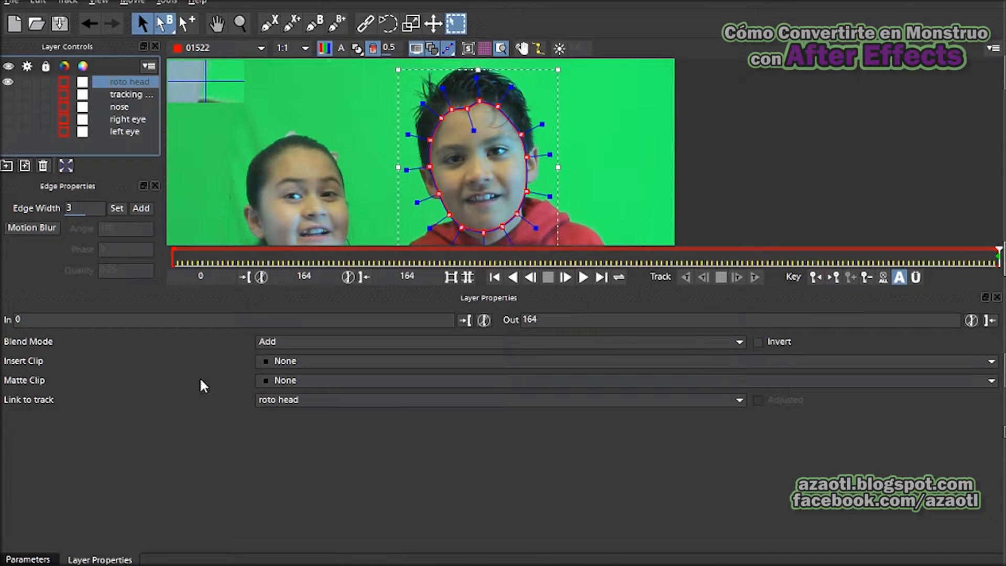
left_click(432, 401)
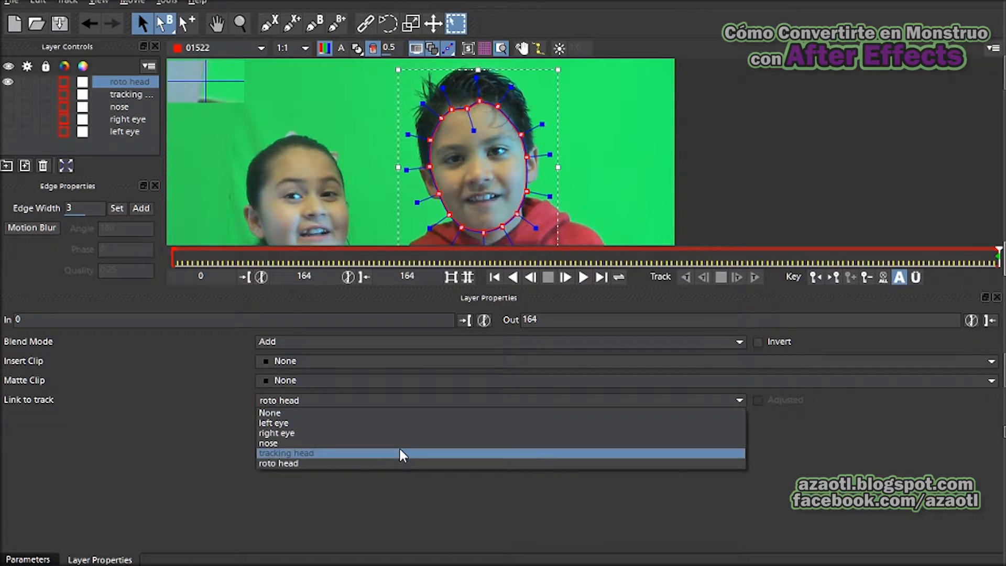
left_click(399, 453)
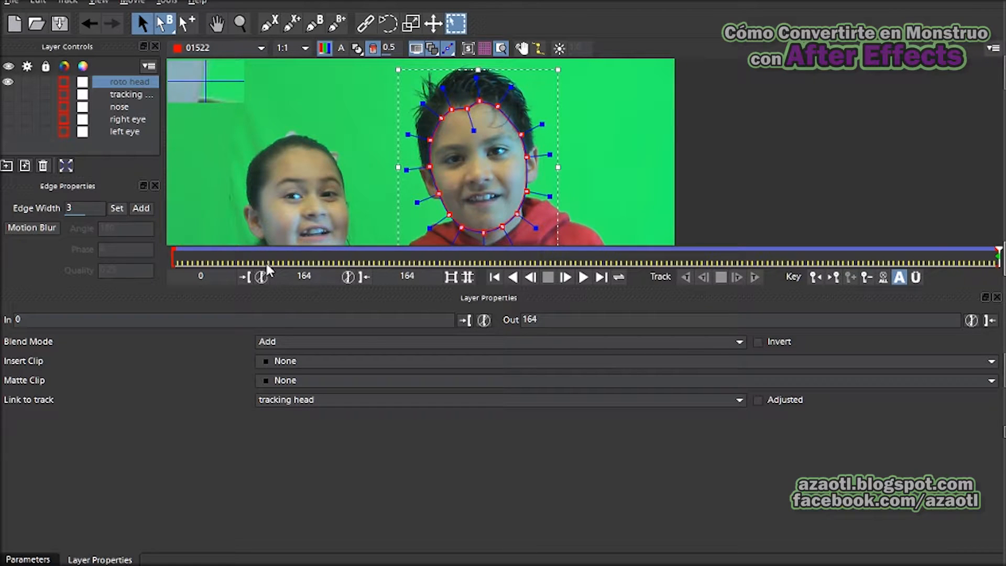
Step: Display the matte overlay and scrub through the clip to check how the roto head shape follows the face
left_click_drag(998, 258, 170, 268)
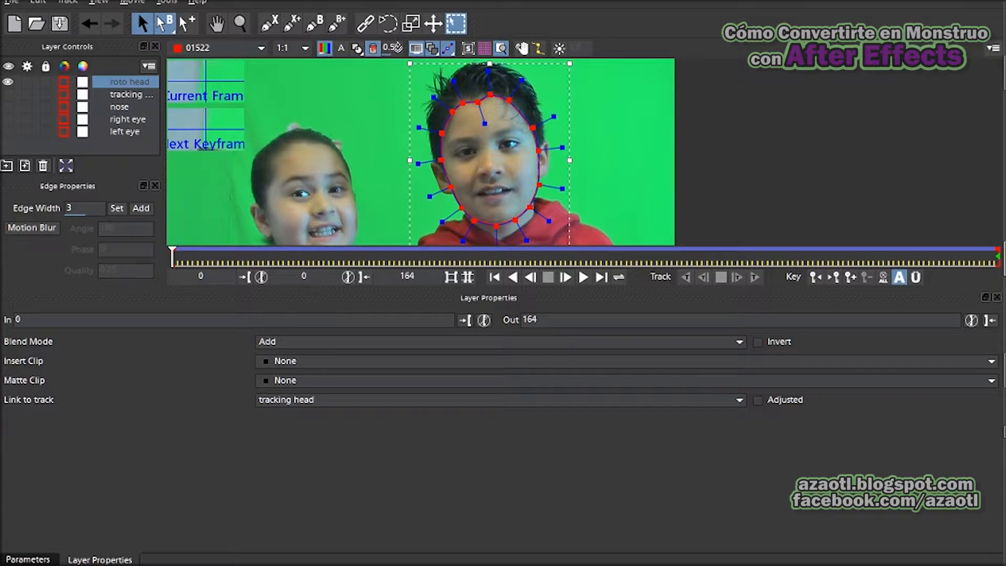
left_click(354, 48)
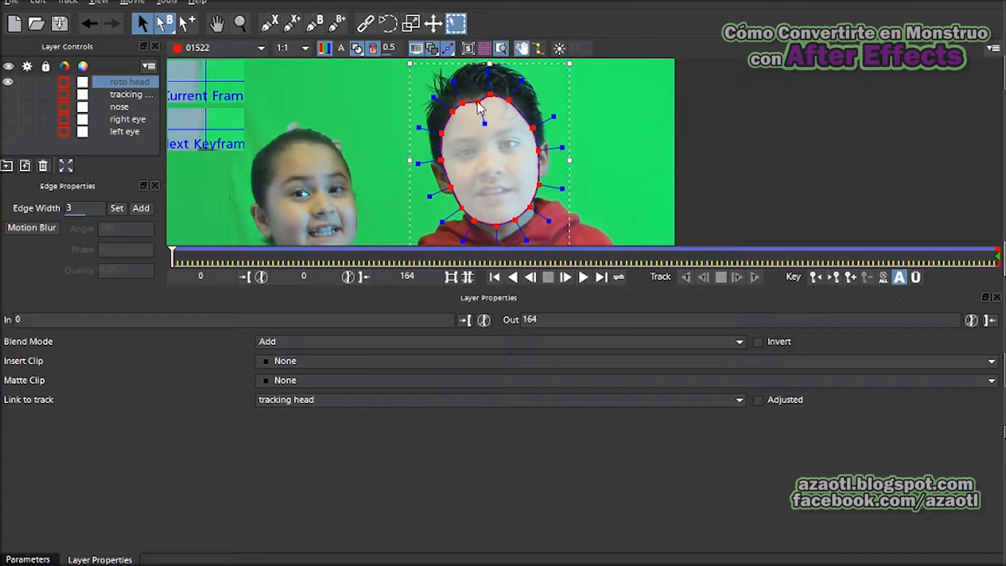
left_click_drag(176, 253, 309, 250)
left_click_drag(377, 248, 161, 256)
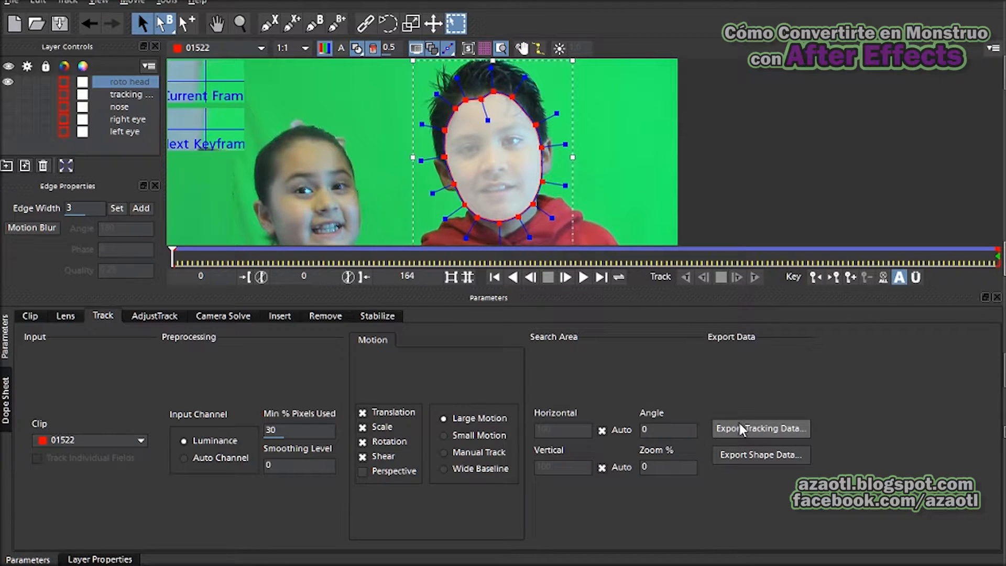
Step: Export the roto head layer's shape data to the clipboard in the mocha shape data for AE format
left_click(740, 454)
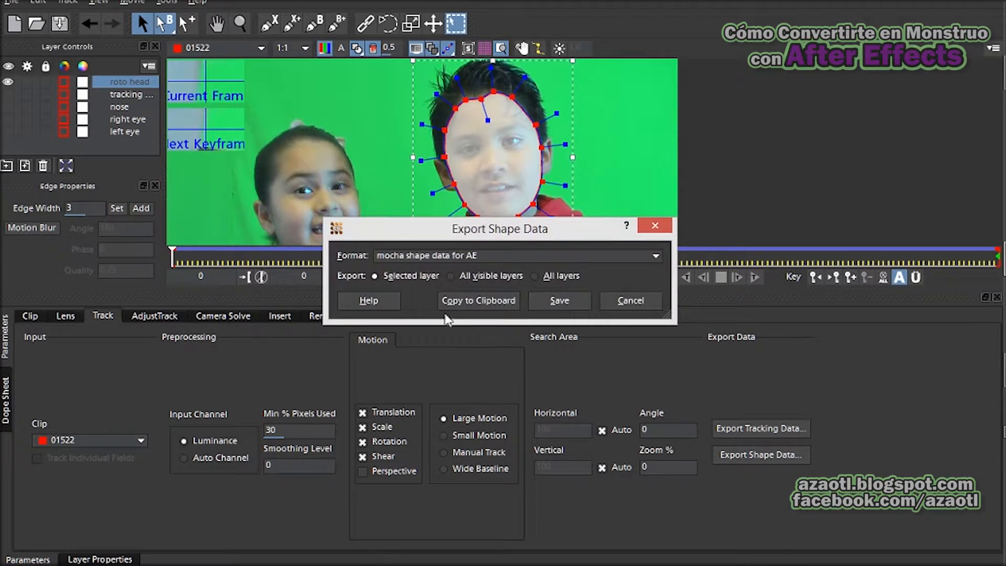
left_click(415, 257)
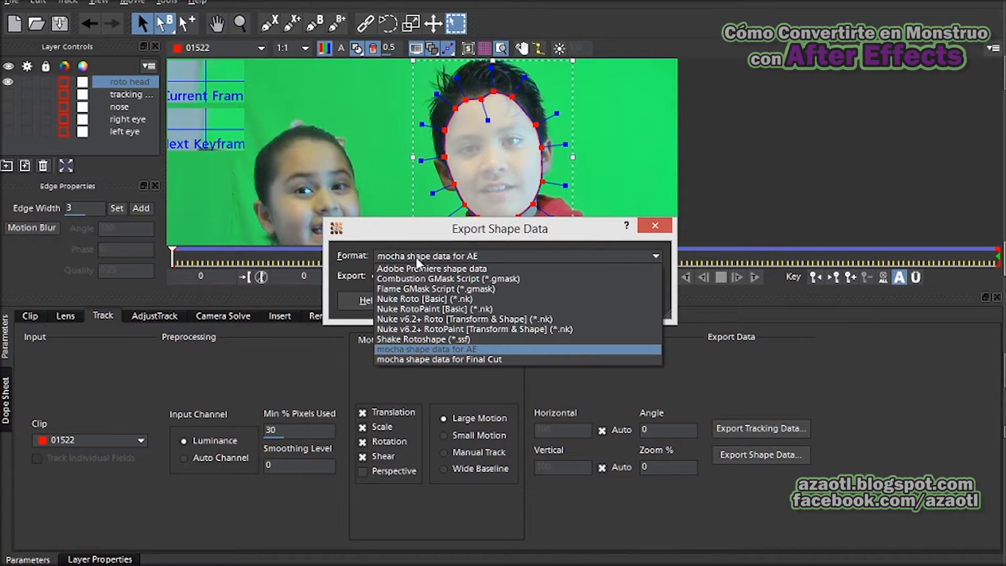
left_click(415, 256)
left_click(454, 301)
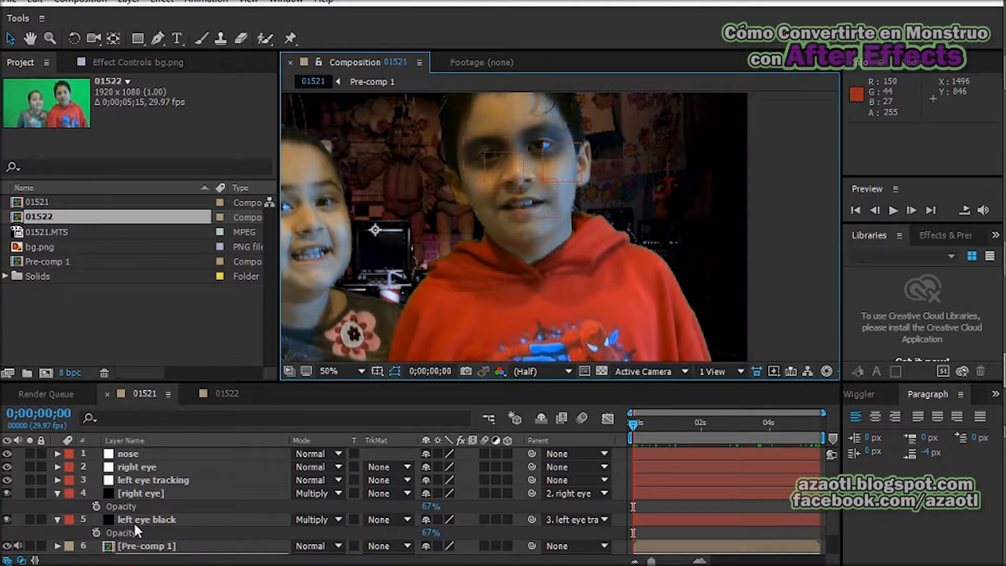
Step: Create a 1920 x 1080 black solid named shape directly above the right eye solid layer
left_click(130, 493)
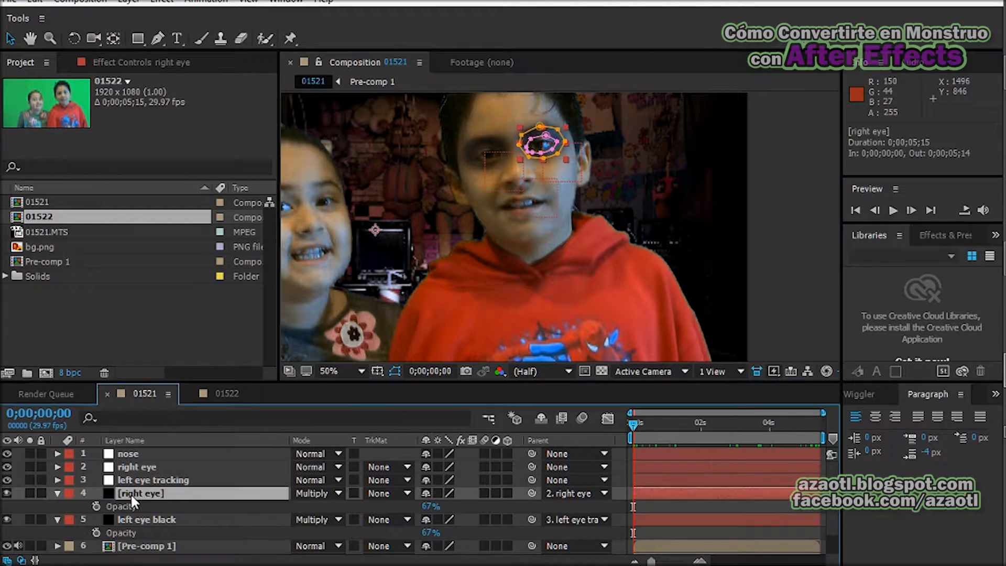
left_click(57, 493)
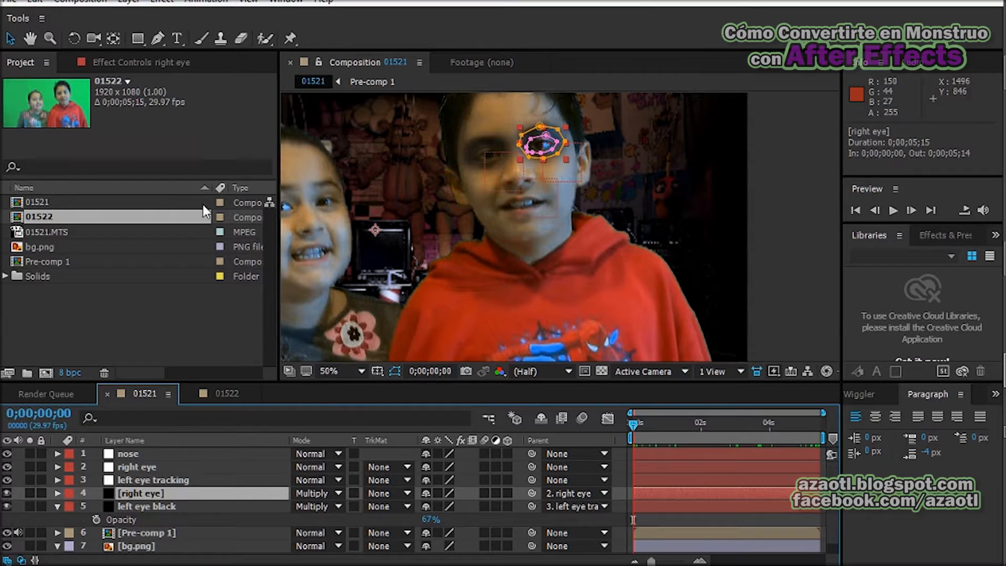
left_click(129, 1)
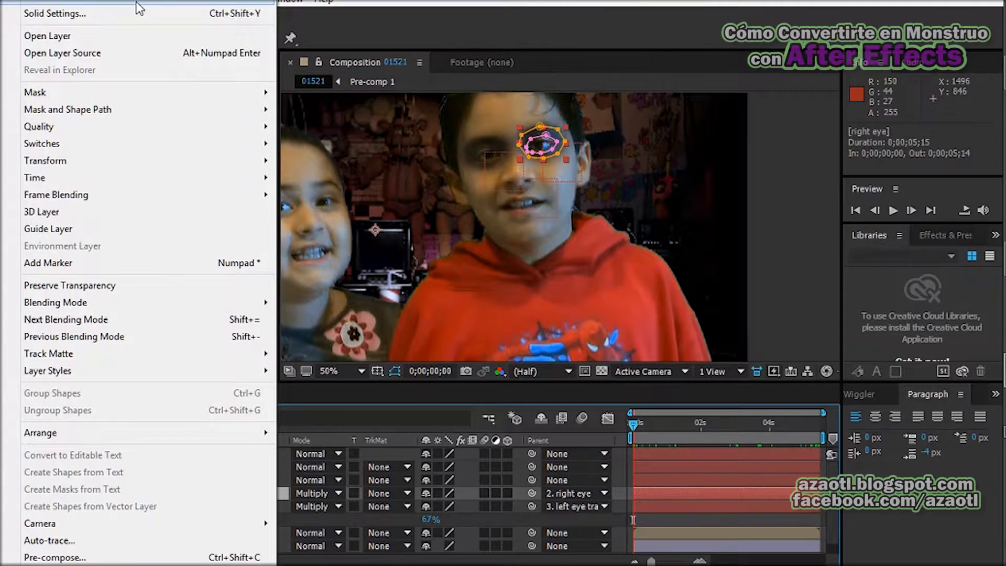
mouse_move(137, 3)
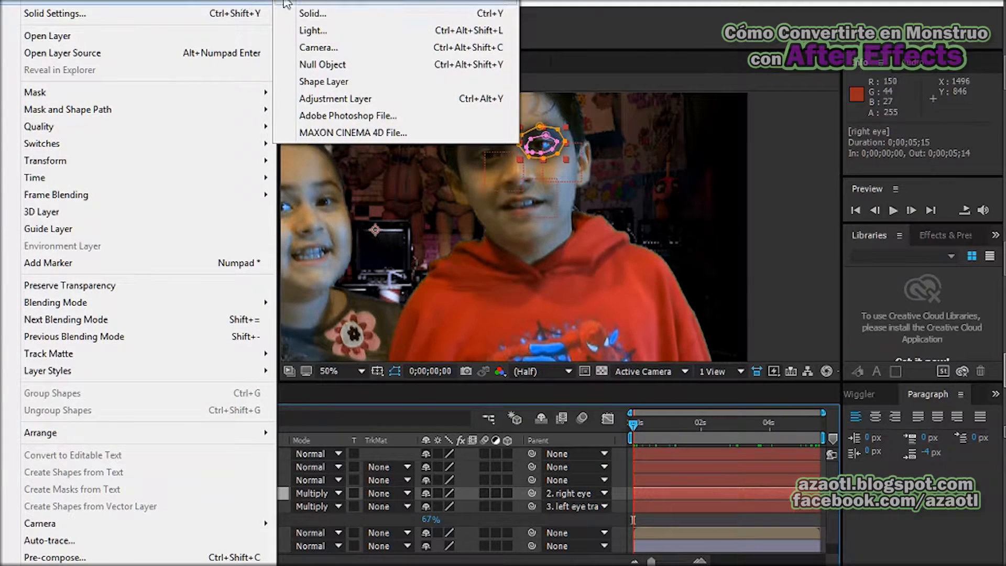
left_click(321, 21)
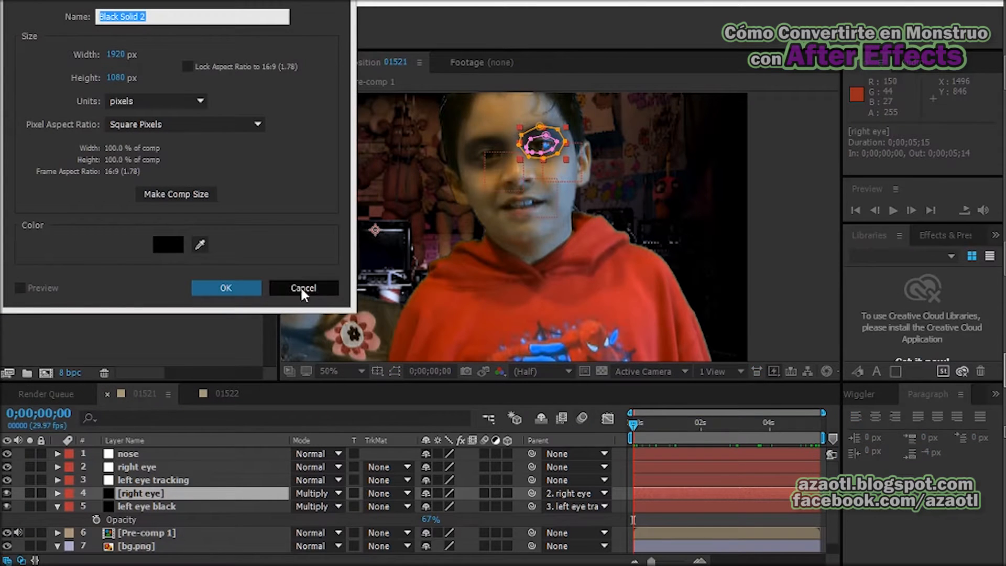
type("shape")
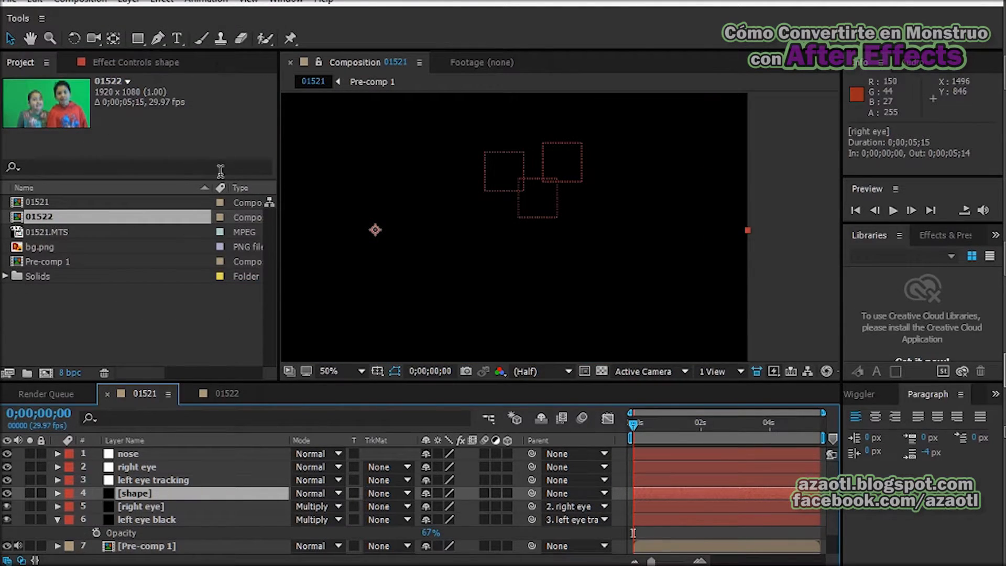
Step: Paste the mocha mask onto the shape solid and check how it follows the boy's face at 0;00;00;16
left_click(160, 2)
mouse_move(131, 2)
left_click(36, 2)
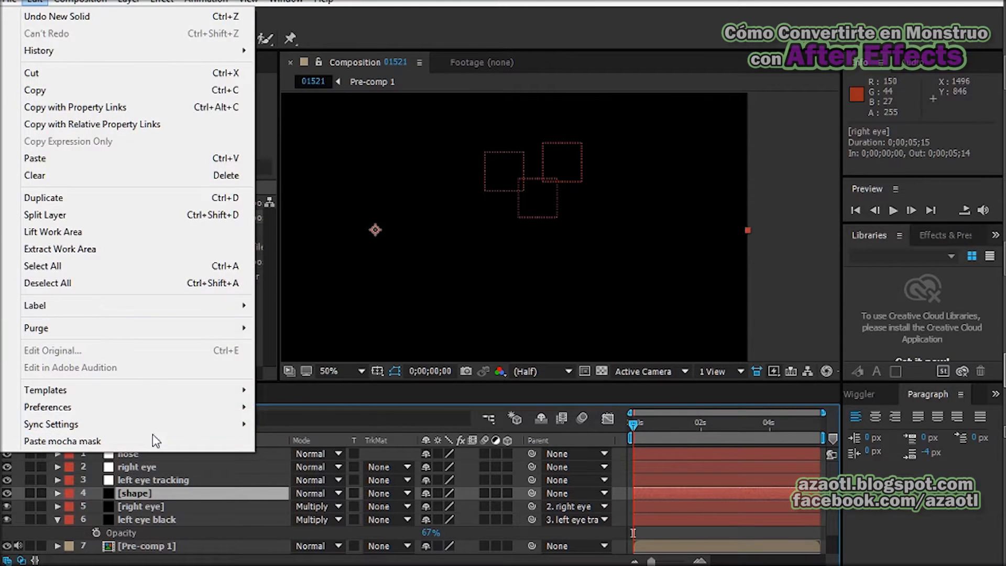
left_click(153, 442)
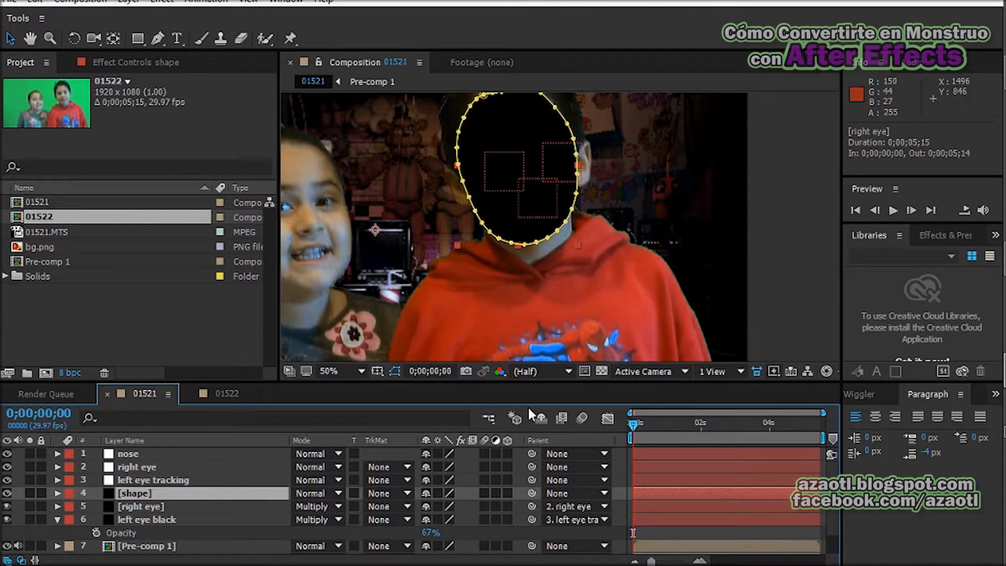
left_click_drag(546, 273, 539, 347)
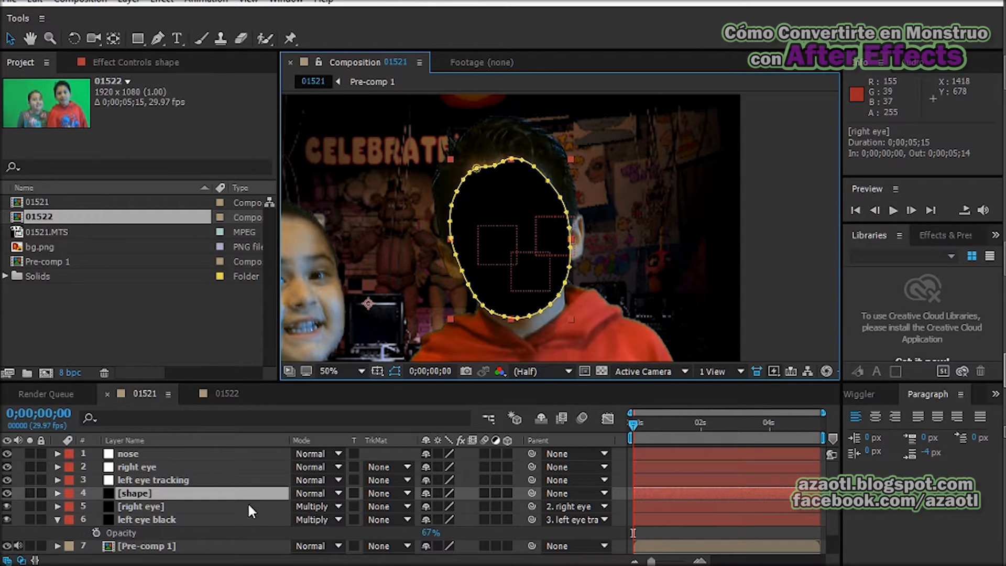
left_click_drag(633, 421, 652, 428)
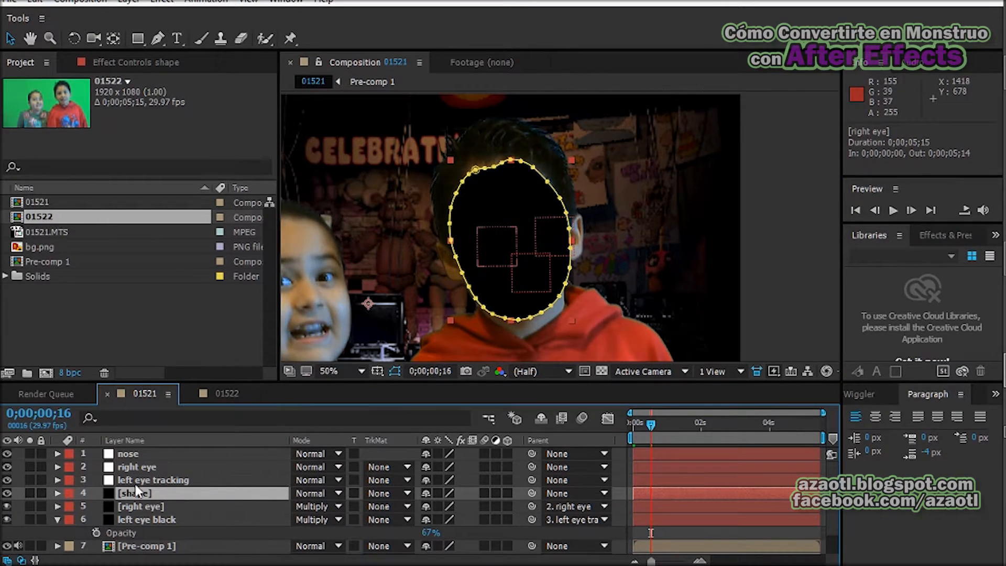
double_click(111, 495)
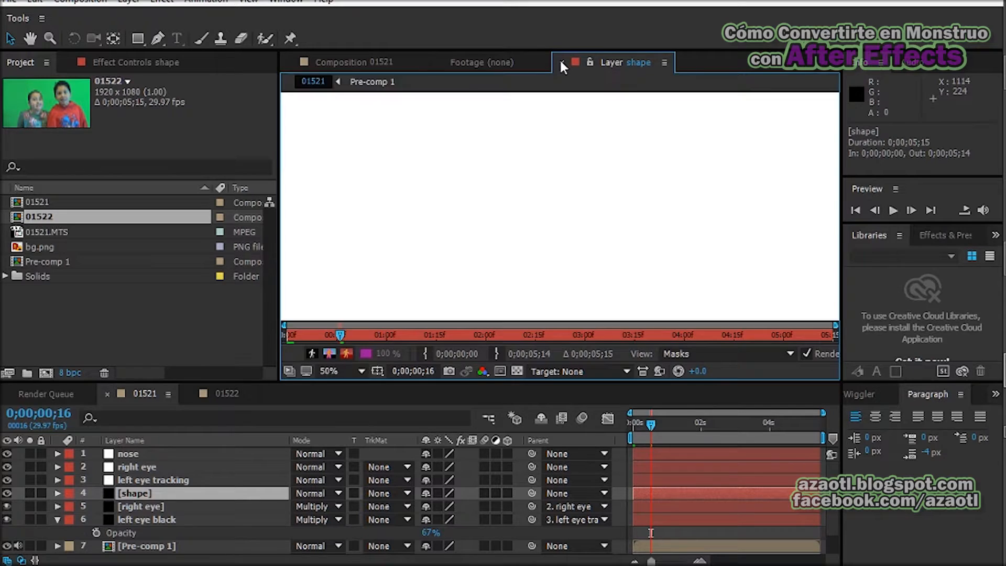
left_click(560, 62)
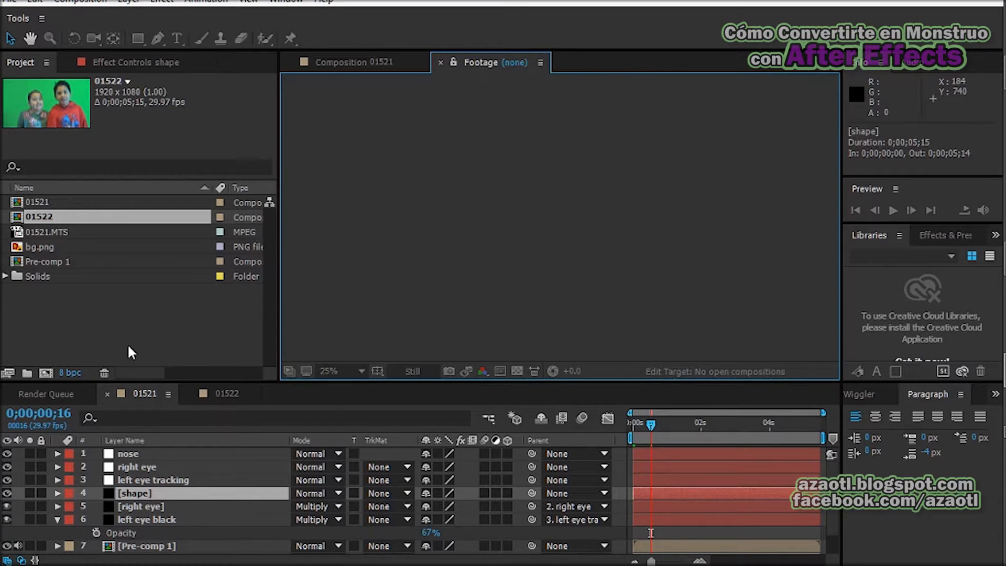
right_click(120, 494)
left_click(121, 495)
right_click(124, 498)
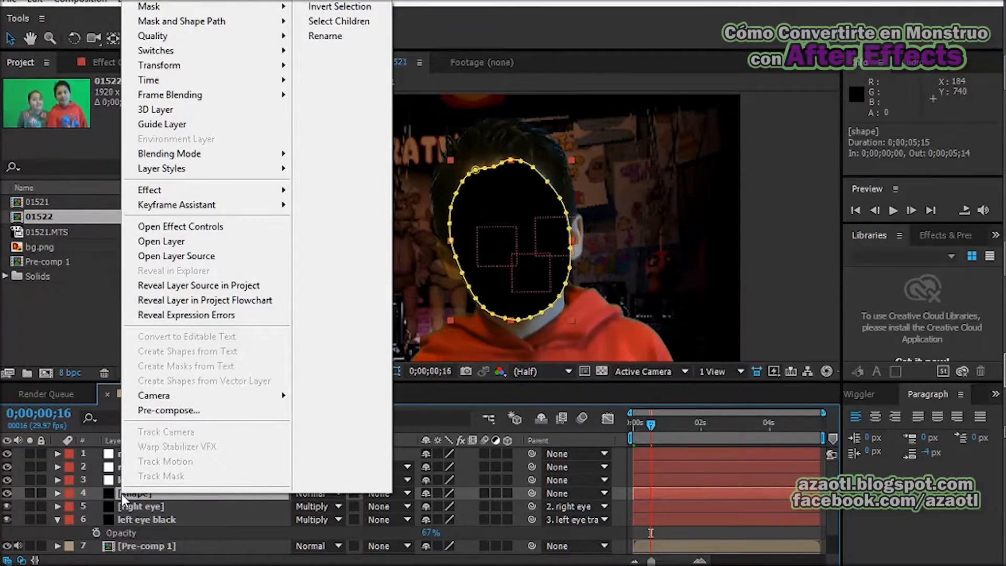
left_click(123, 498)
Step: Change the shape solid's color to white (FFFFFF)
left_click(131, 2)
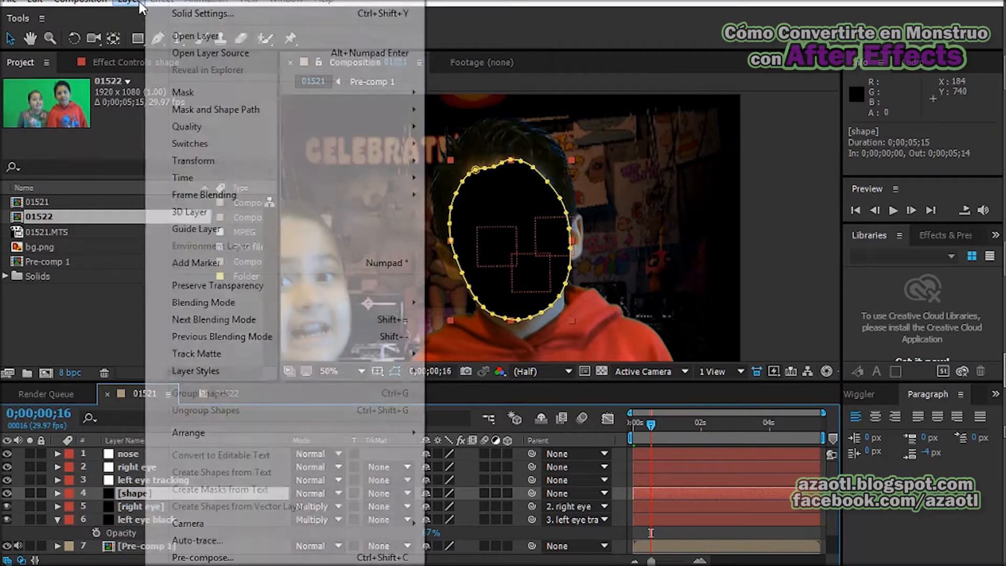
left_click(202, 13)
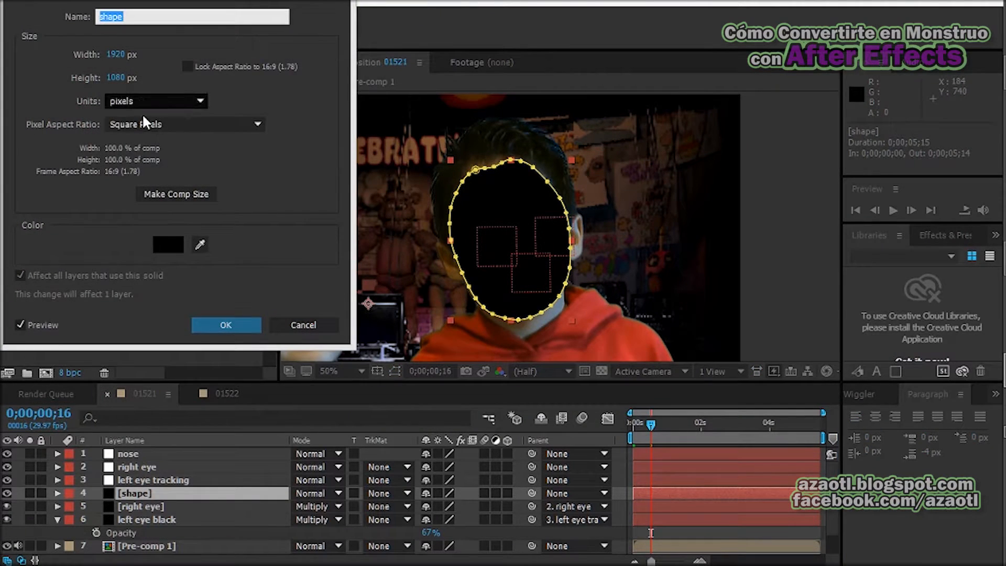
left_click(167, 245)
left_click_drag(108, 172, 16, 13)
left_click(348, 15)
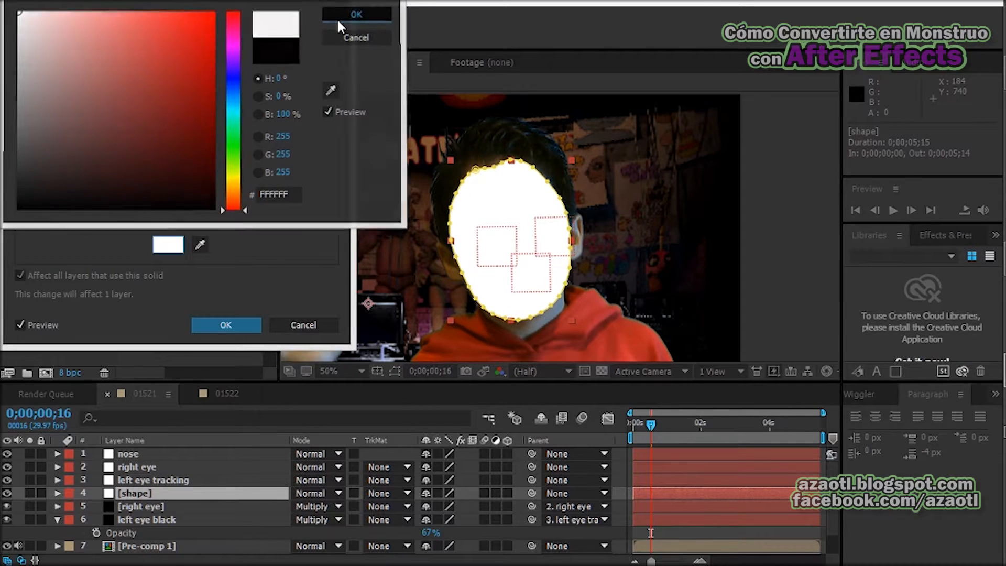
left_click(219, 325)
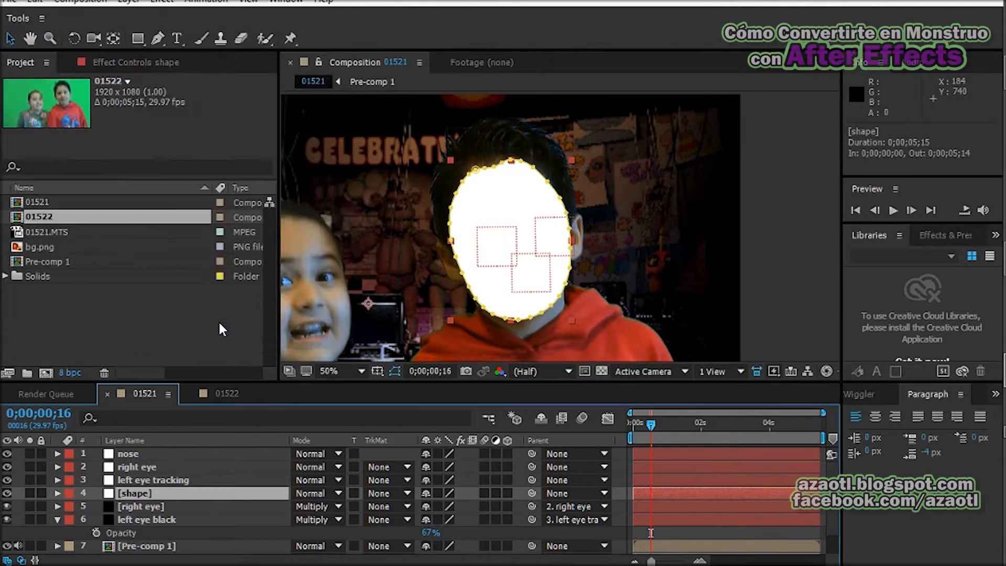
Step: Set the shape layer's blending mode to Overlay and expand its properties
left_click(333, 492)
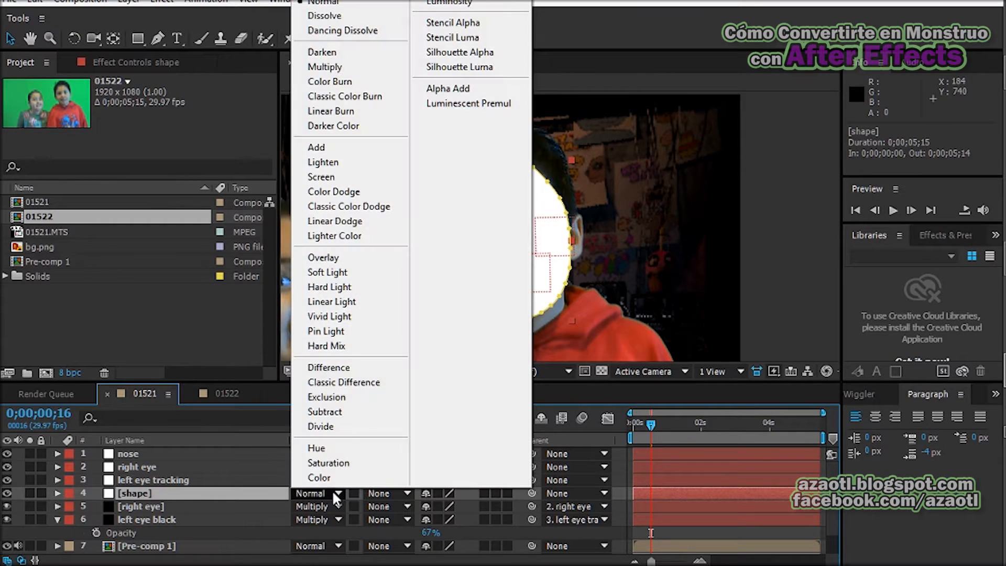
left_click(351, 259)
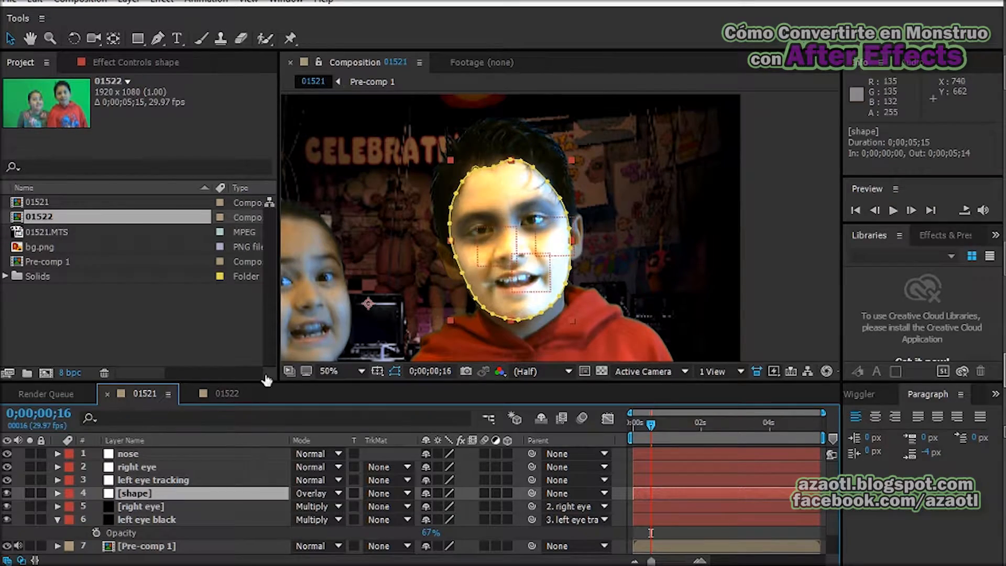
left_click(58, 493)
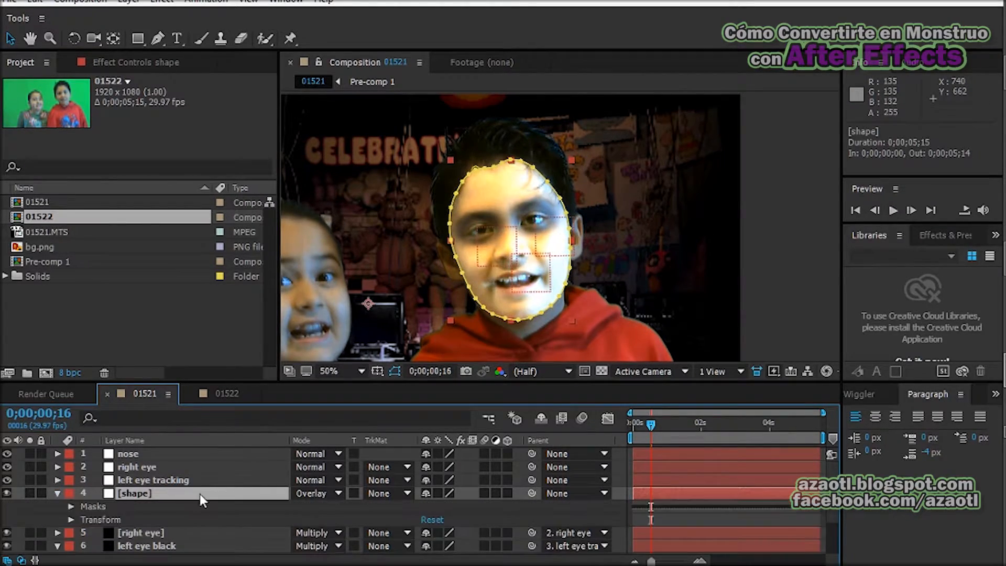
scroll(191, 492, "down", 1)
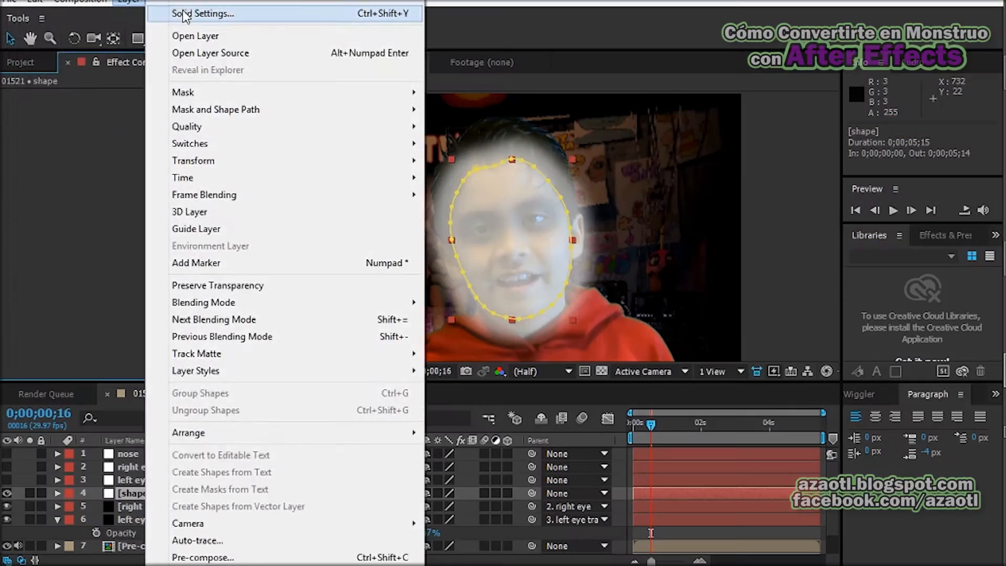
Step: Change the shape solid's color to dark green (2B6405)
left_click(204, 12)
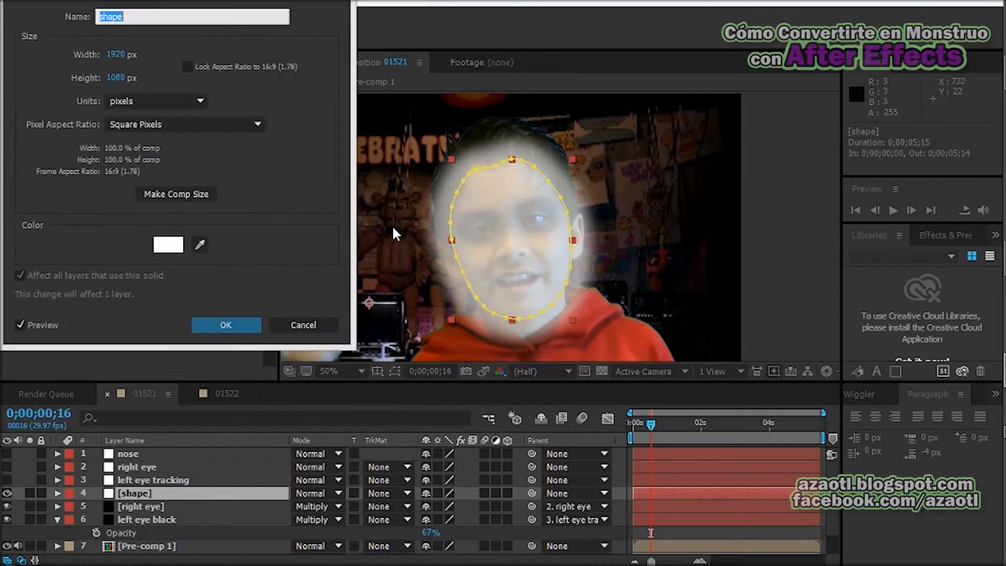
left_click(163, 248)
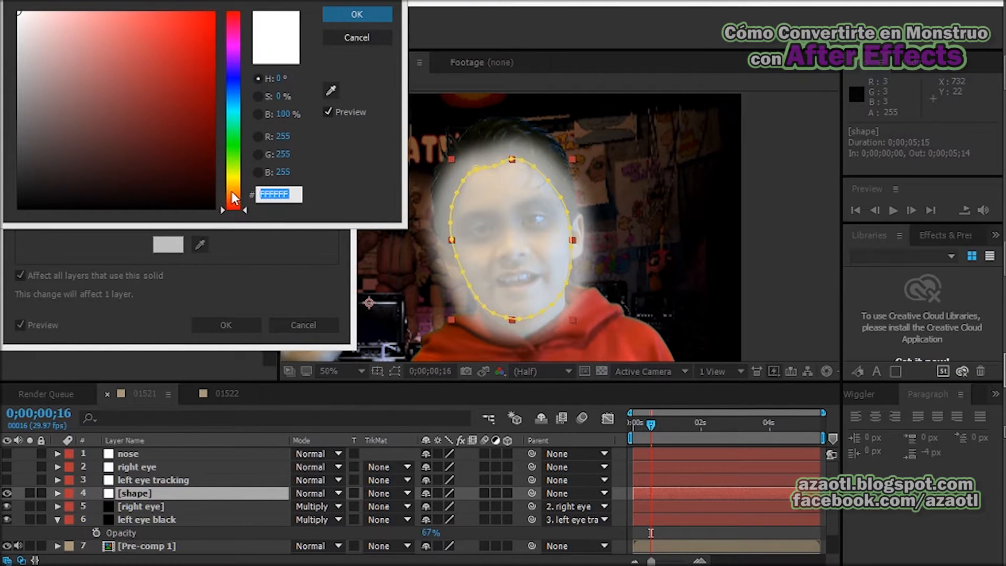
left_click(234, 157)
left_click(178, 118)
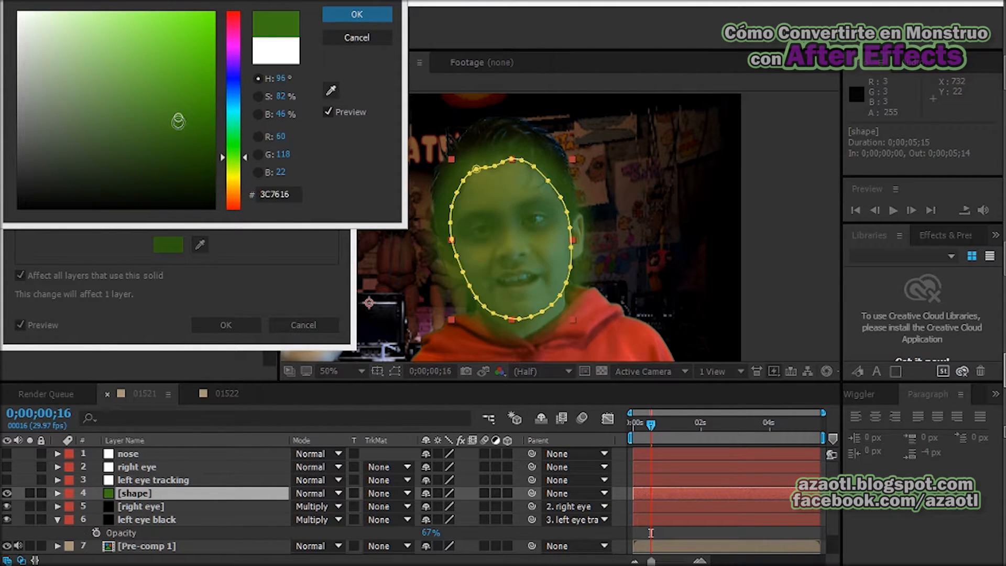
left_click(182, 142)
left_click(172, 121)
mouse_move(172, 121)
left_mouse_down()
mouse_move(200, 110)
mouse_move(204, 131)
left_mouse_up()
left_click(356, 21)
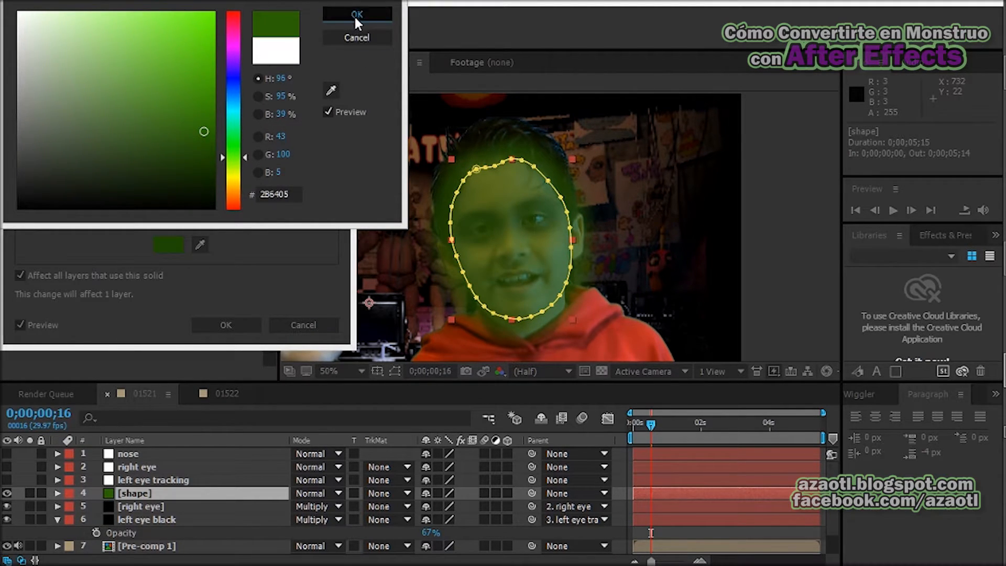
left_click(225, 325)
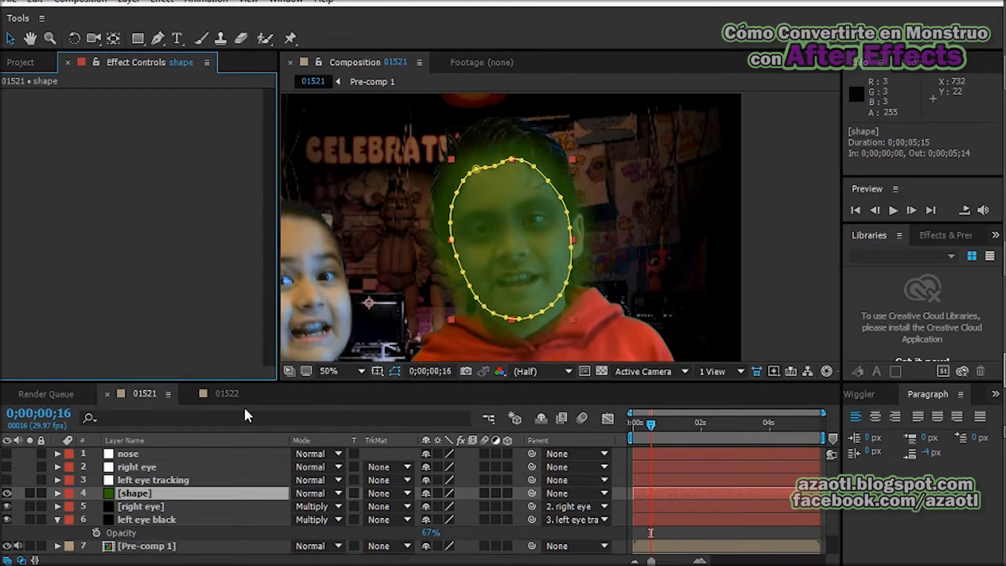
Step: Set the shape layer's blending mode to Color and its opacity to 56%
left_click(322, 495)
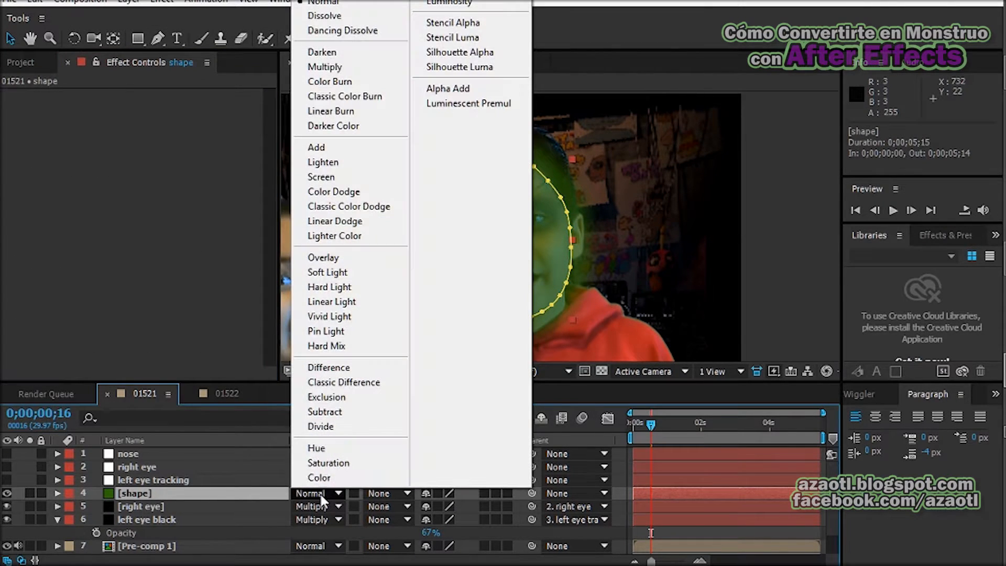
left_click(333, 477)
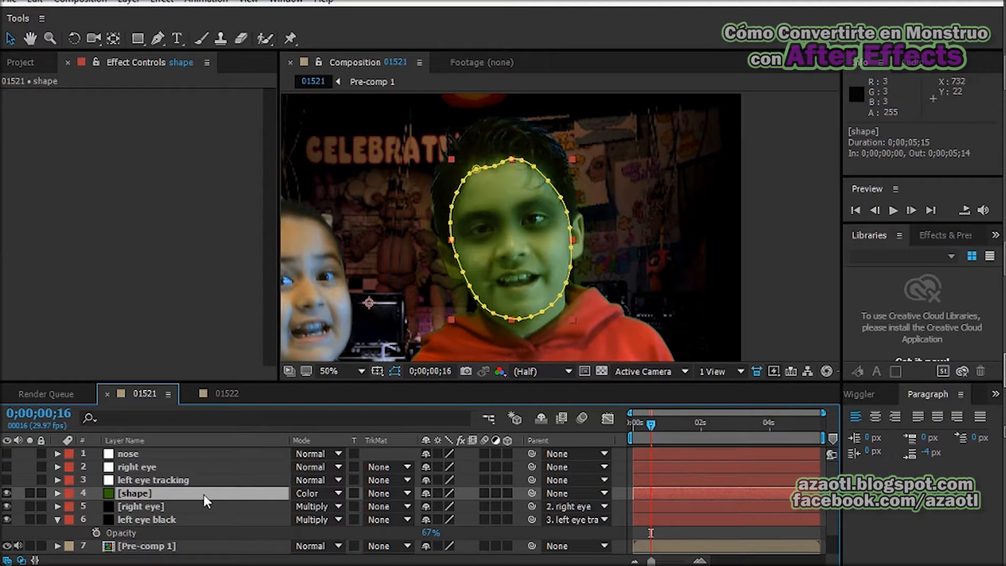
key("t")
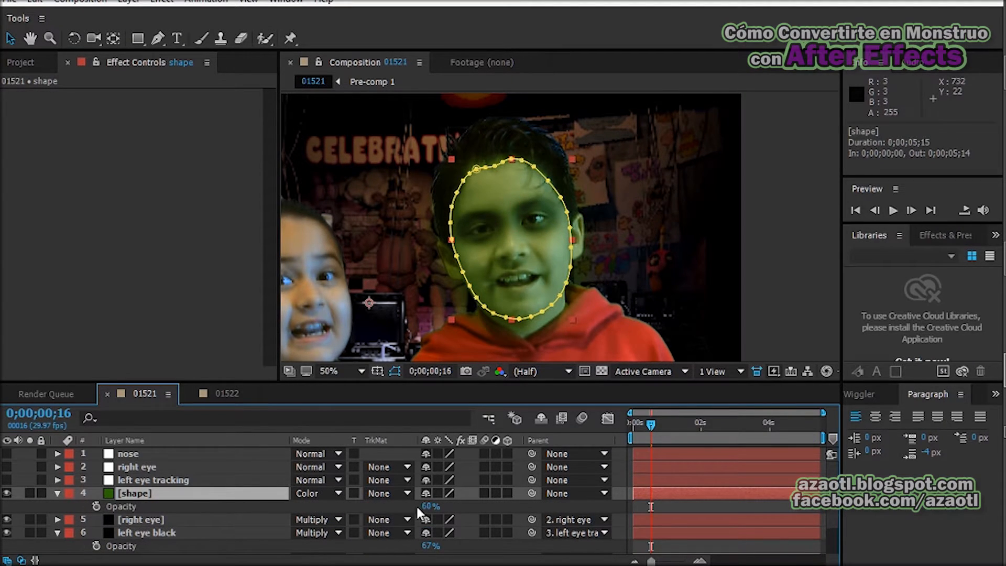
left_click_drag(424, 507, 418, 507)
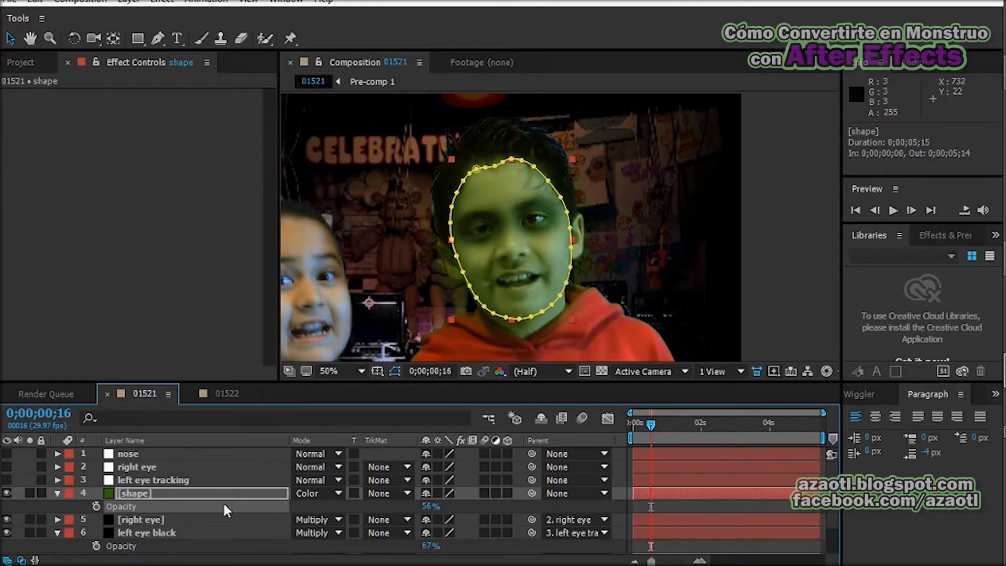
Step: Try the shape layer in Normal blending mode and examine the green tint on the boy's face
left_click(314, 493)
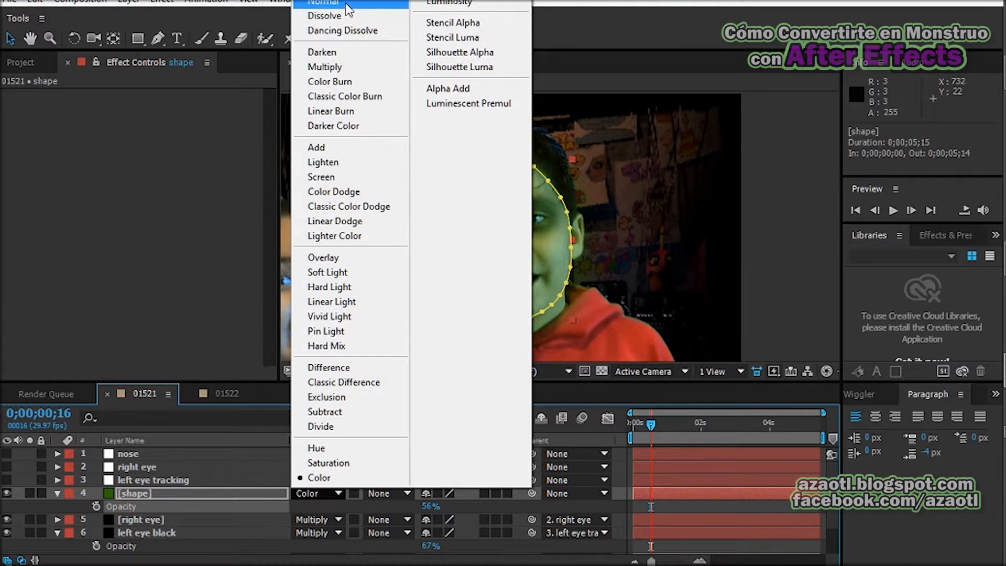
left_click(325, 2)
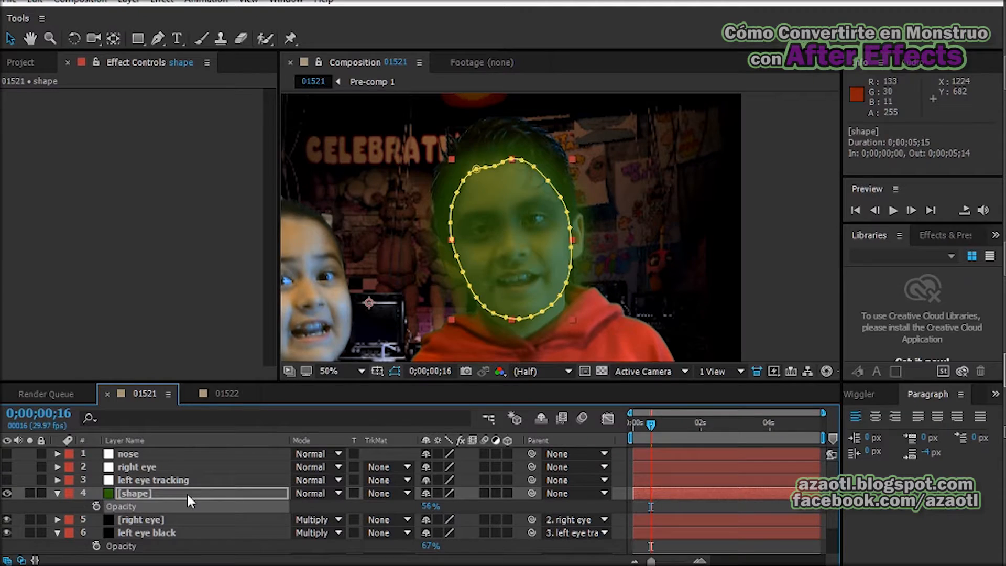
key("Return")
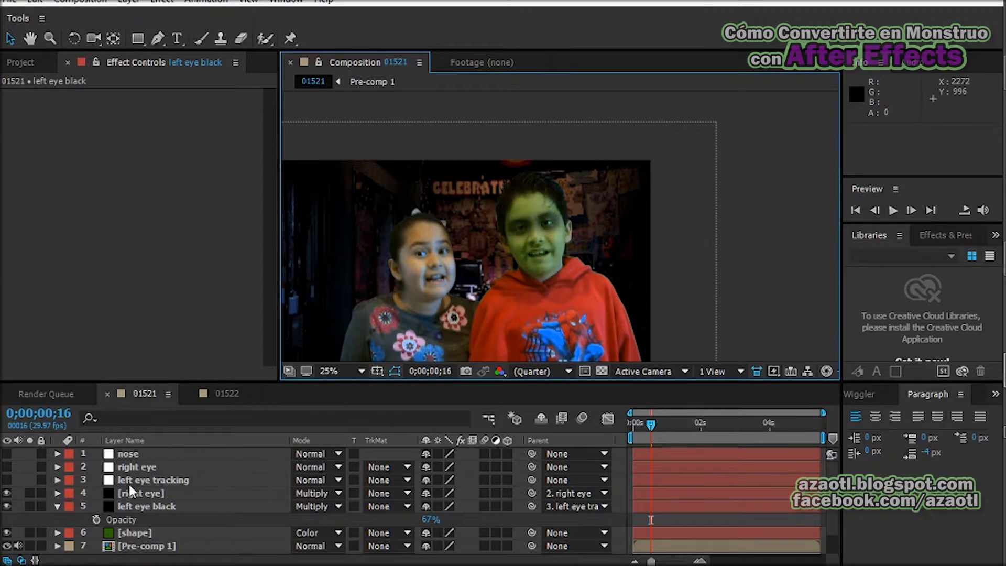
scroll(542, 248, "up", 2)
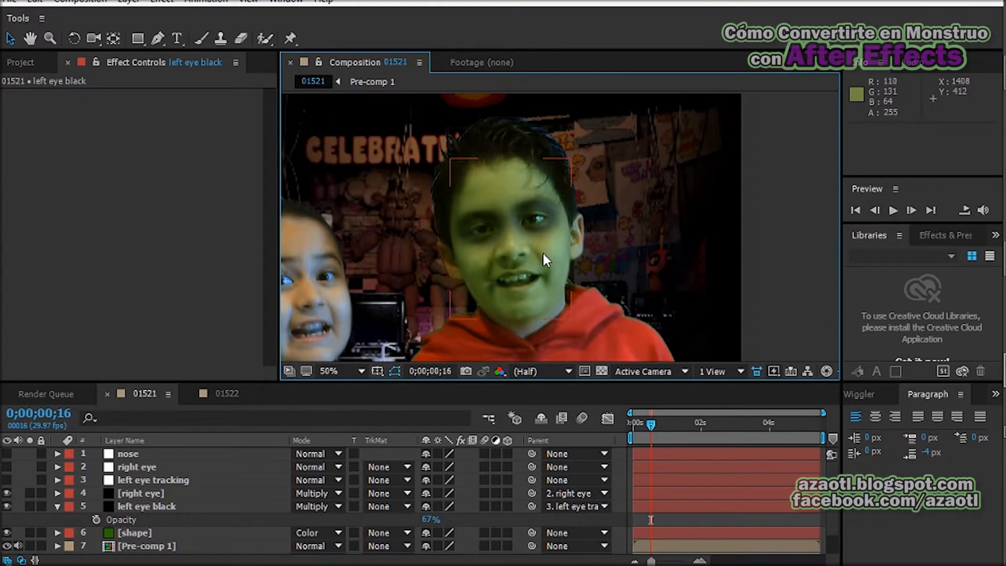
scroll(526, 265, "down", 2)
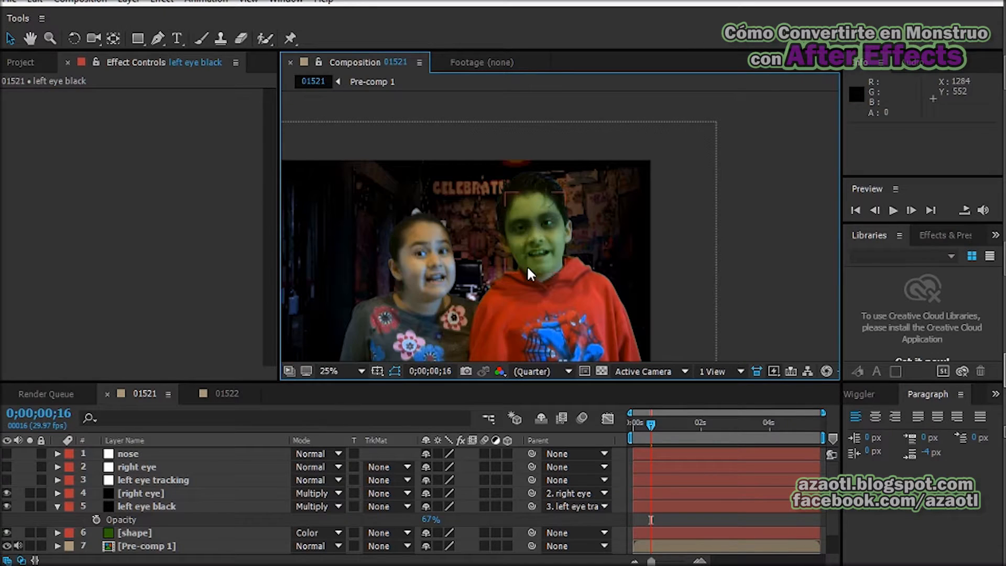
Step: Return to the first frame and add a white (FFFFFF) 1920 x 1080 px solid directly above the black right eye layer
scroll(536, 236, "up", 6)
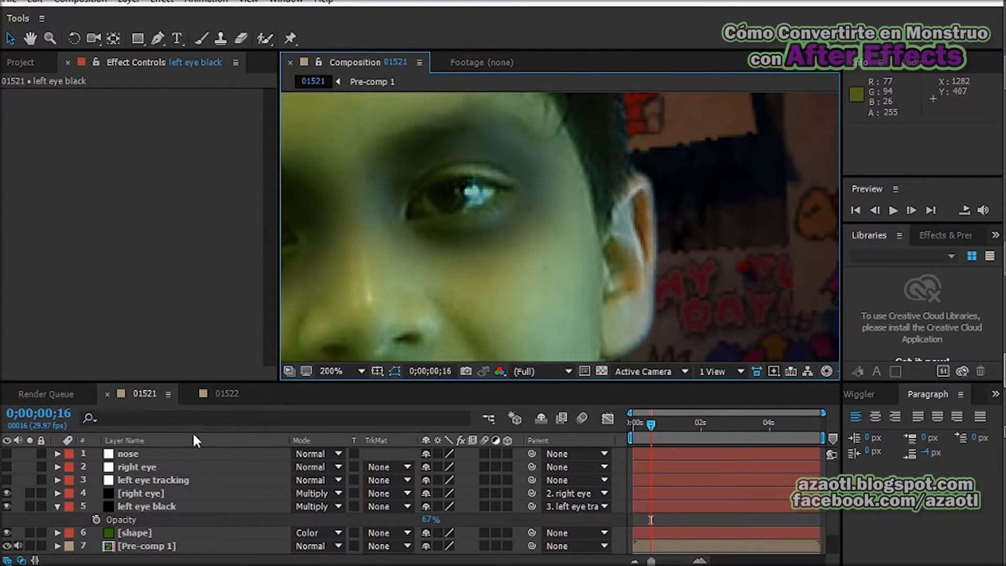
left_click(137, 493)
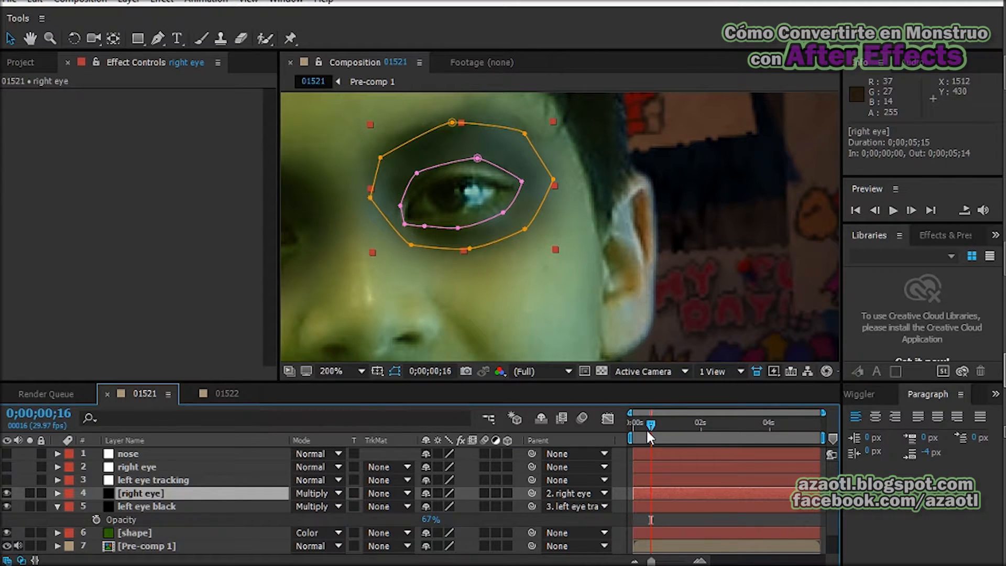
left_click_drag(648, 431, 622, 426)
left_click_drag(432, 270, 579, 301)
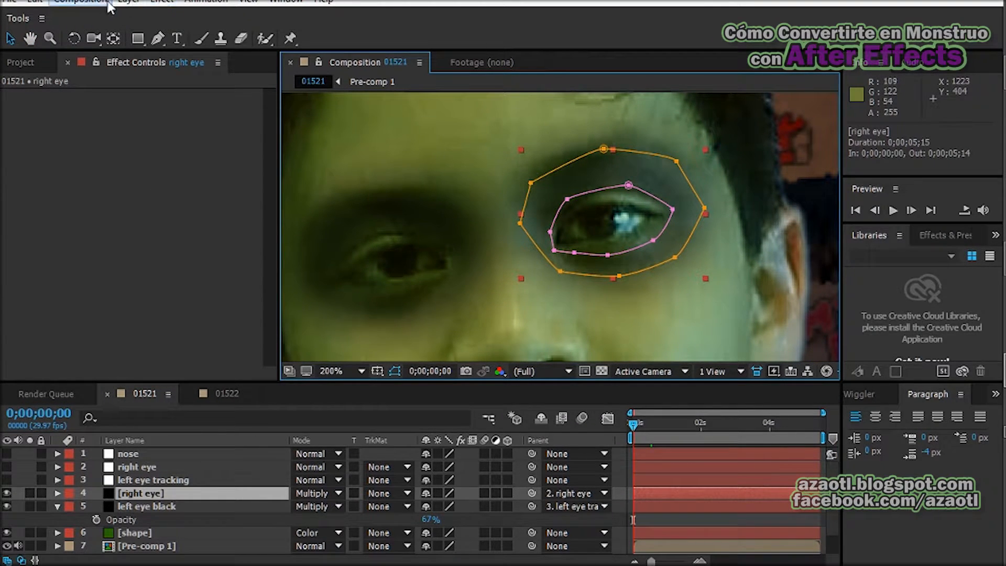
left_click(131, 3)
mouse_move(185, 4)
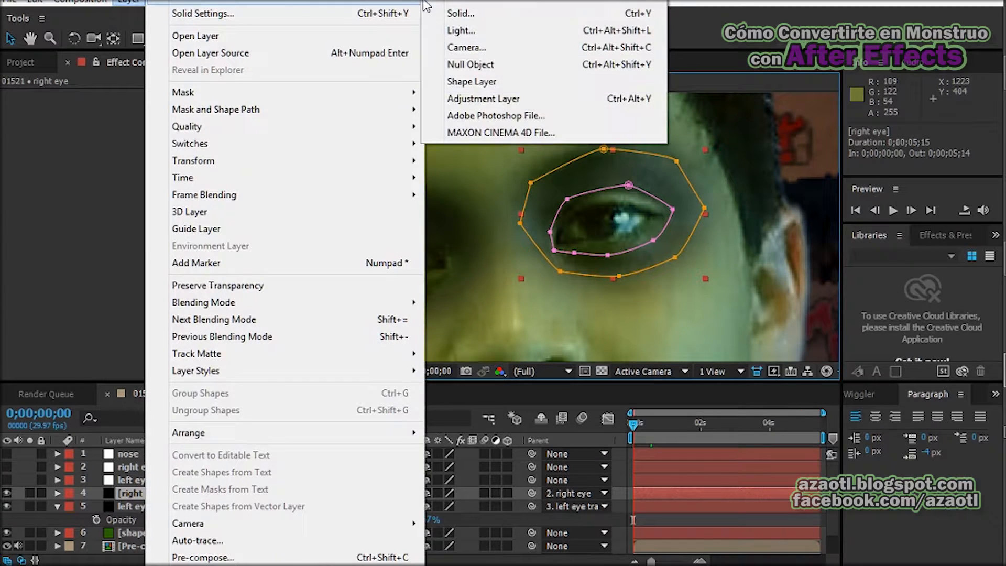
left_click(487, 8)
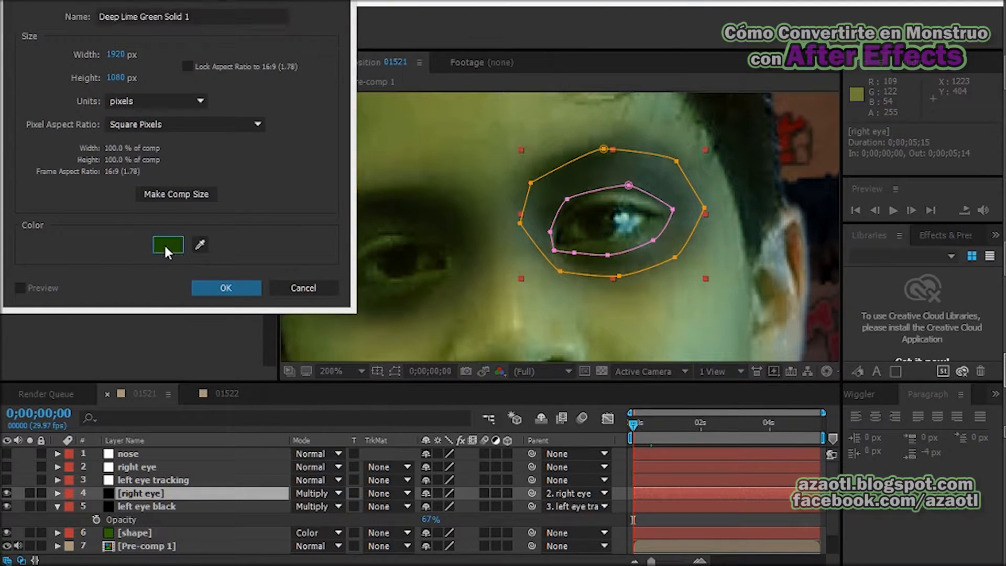
left_click(168, 244)
type("FFFFFF")
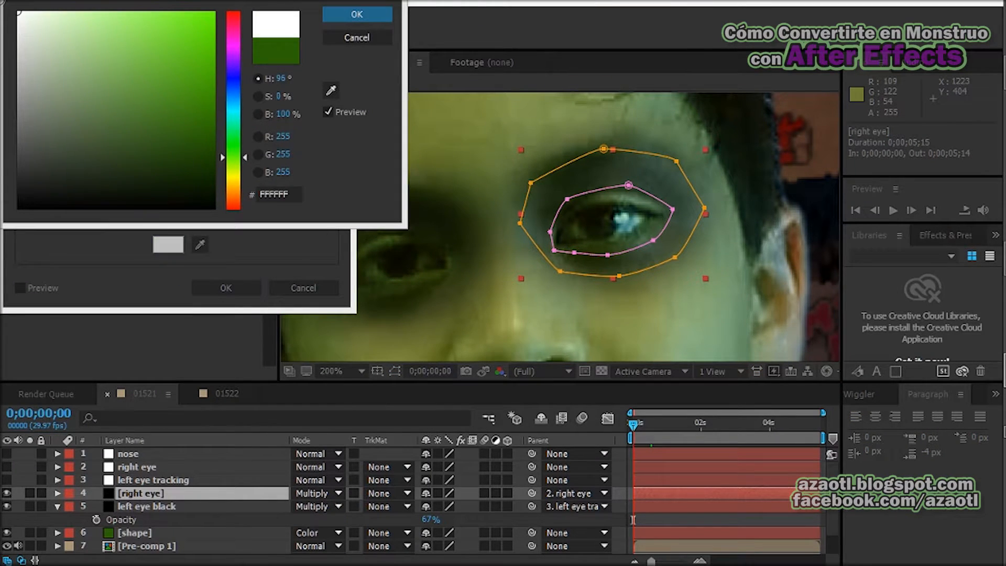
left_click(336, 12)
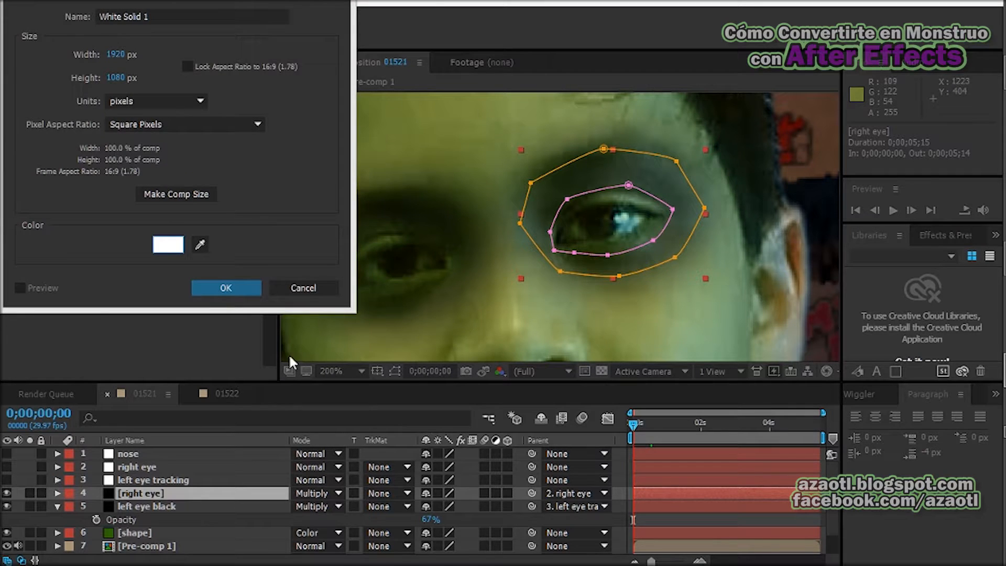
left_click(225, 288)
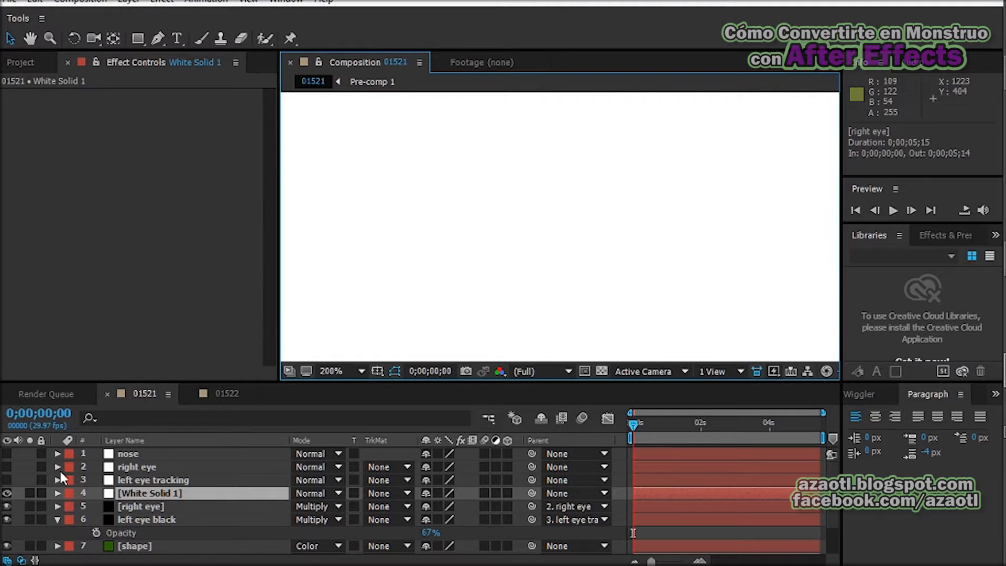
Step: Hide the white solid and draw a closed Pen tool mask on it along the outline of the boy's right eye opening
left_click(7, 493)
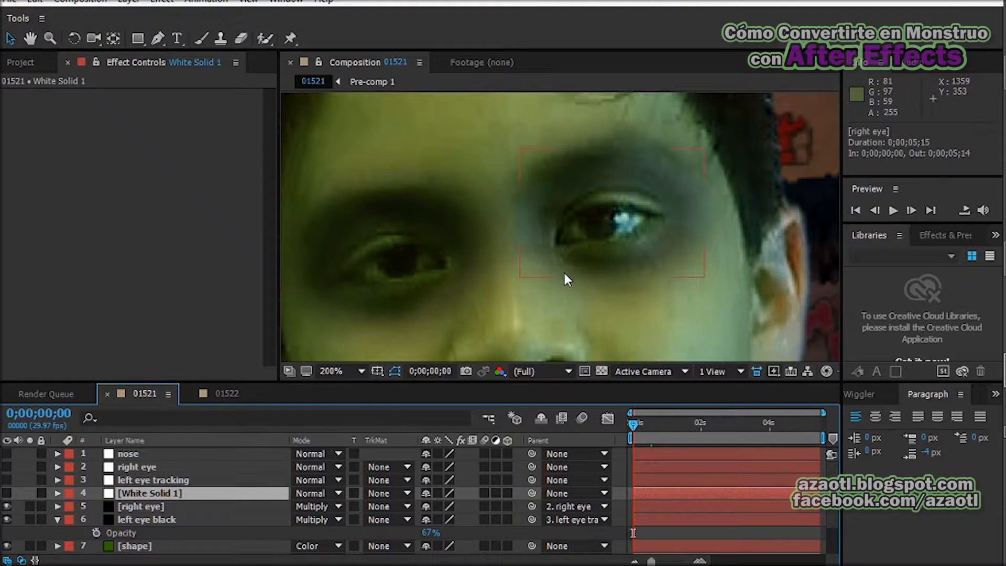
scroll(651, 216, "up", 1)
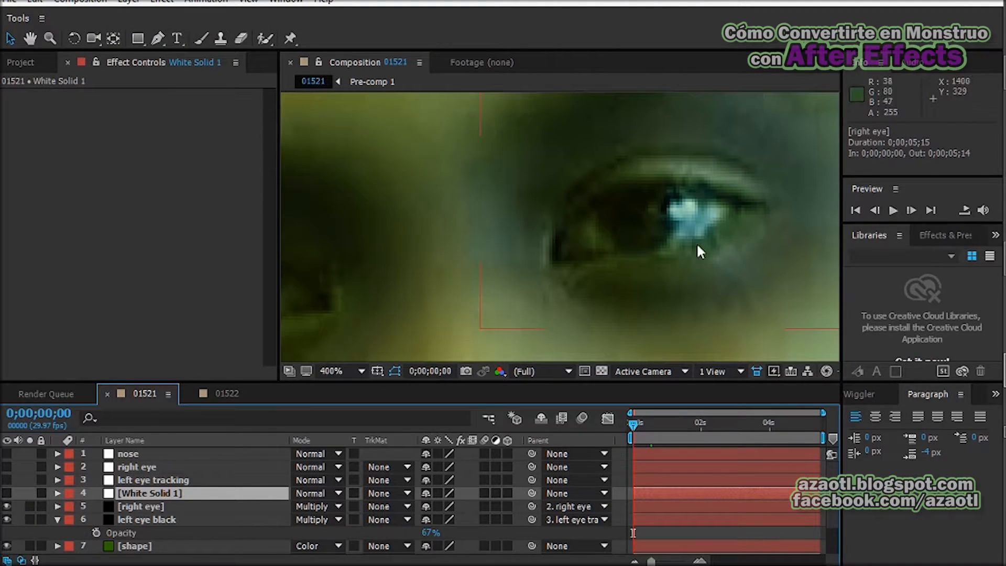
left_click_drag(697, 247, 534, 245)
left_click(157, 39)
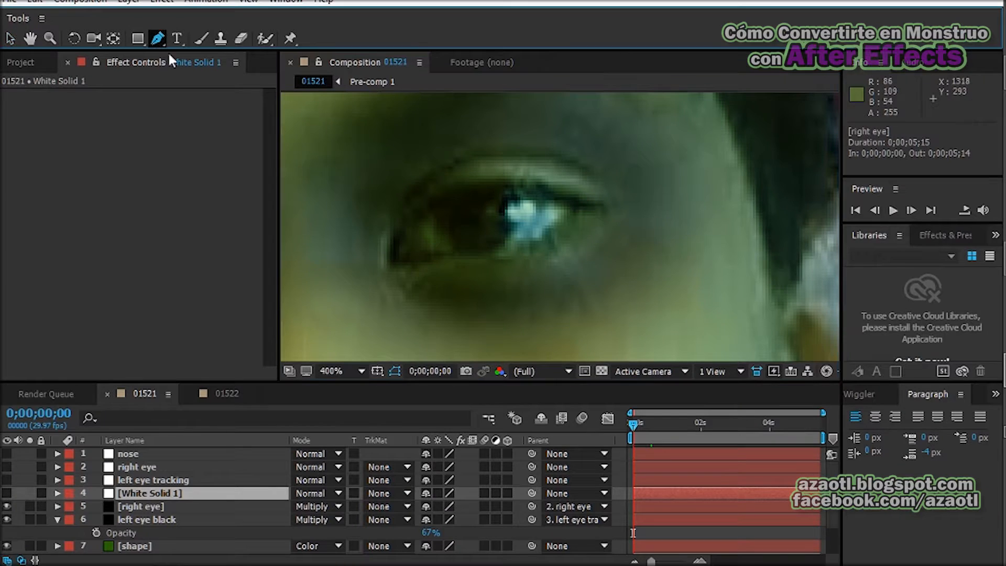
left_click(396, 253)
left_click(429, 203)
left_click(465, 187)
left_click(531, 183)
left_click(577, 199)
left_click(567, 219)
left_click(525, 251)
left_click(488, 261)
left_click(456, 260)
left_click(426, 262)
left_click(410, 263)
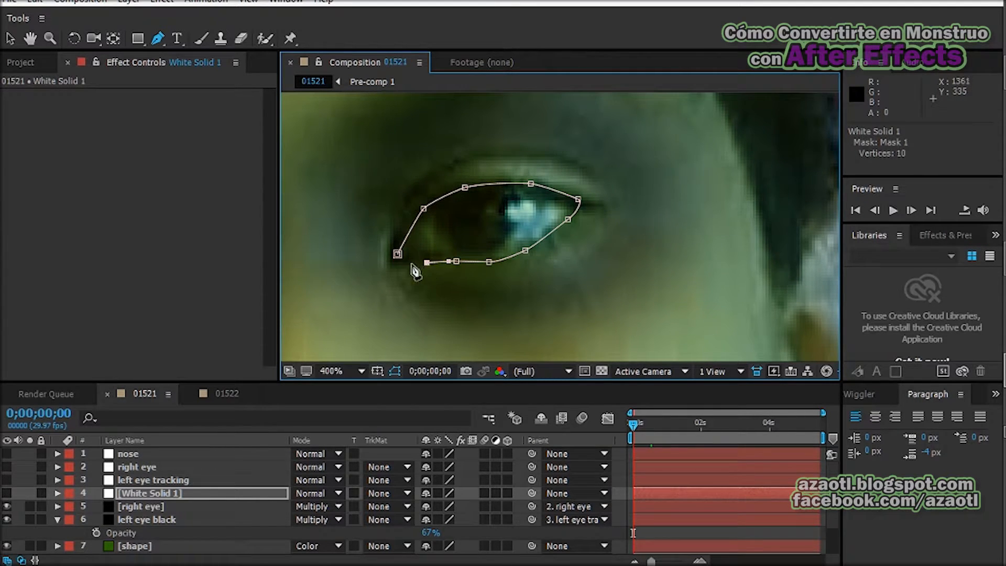
left_click(397, 254)
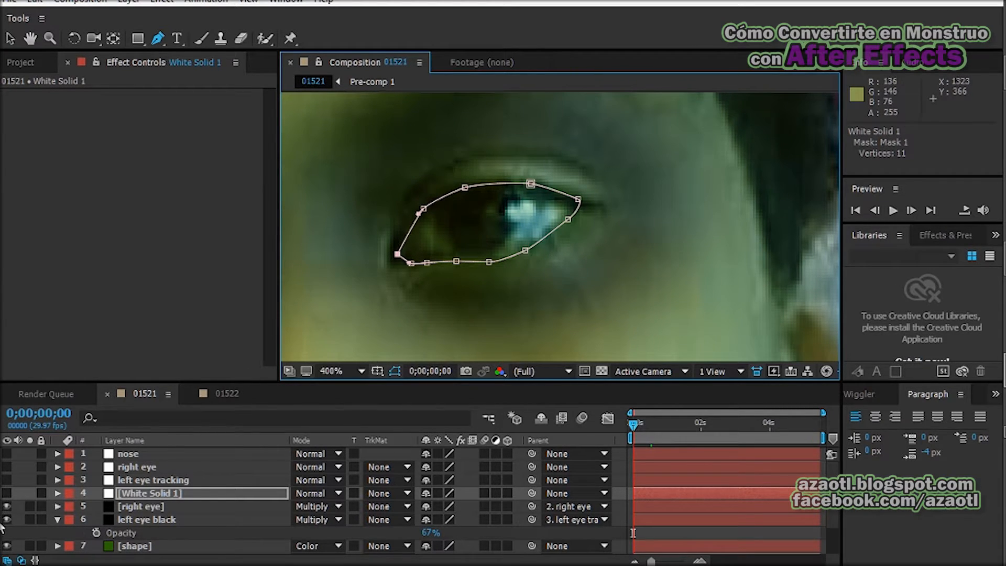
Step: Show the white solid again and set its mask feather to 5 pixels
left_click(6, 492)
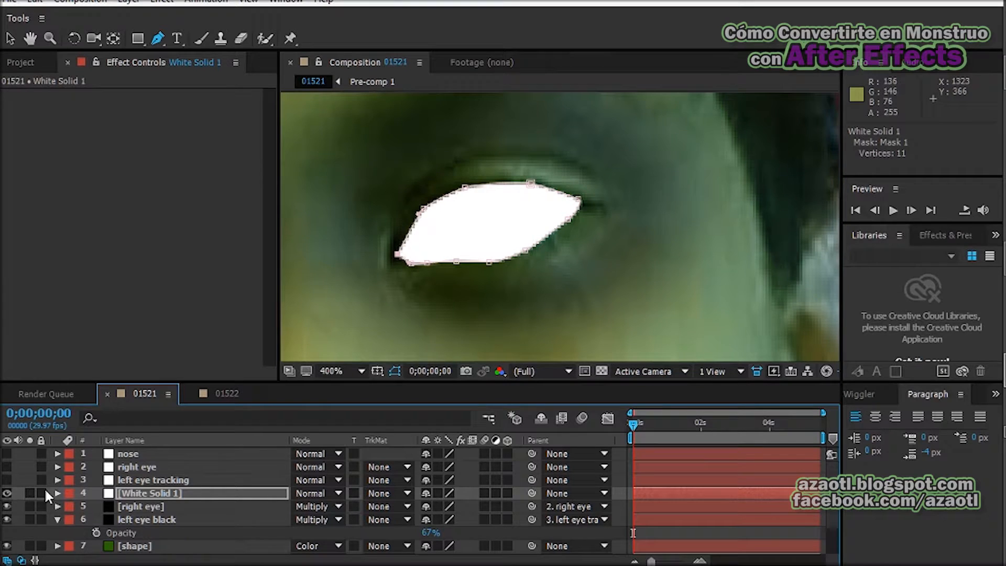
key("f")
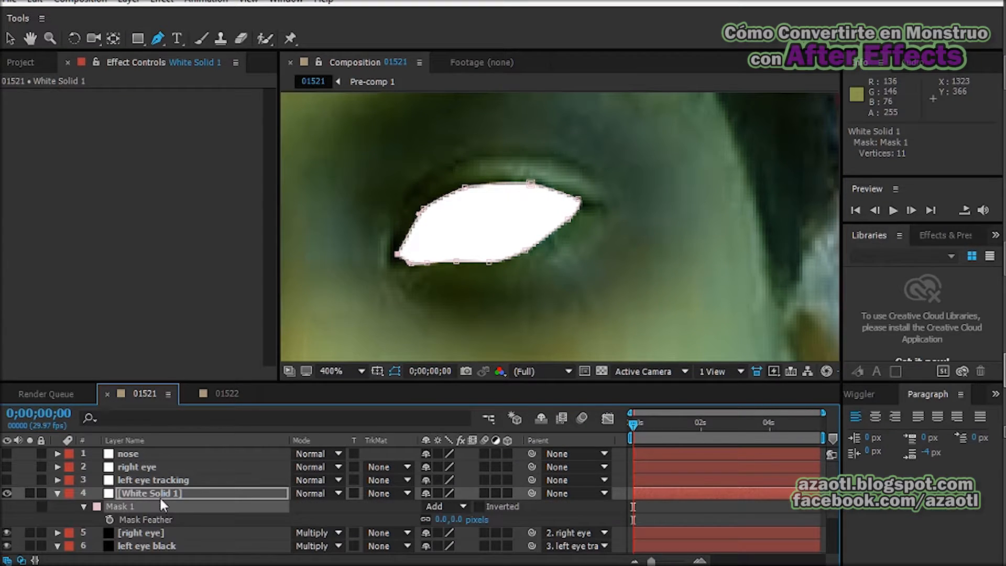
left_click_drag(446, 519, 445, 520)
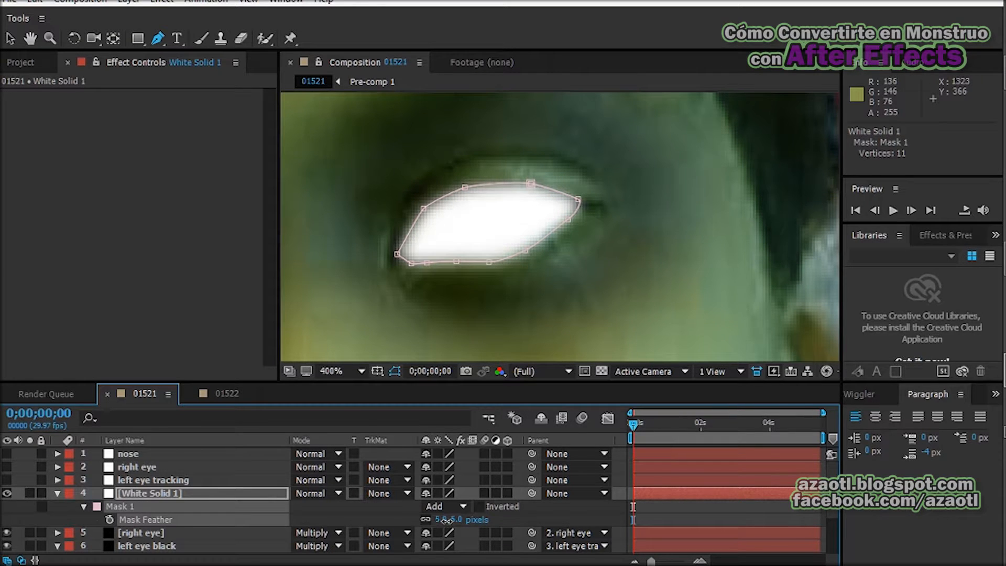
Step: Try the Color, Overlay and Multiply blending modes on the white solid, and return it to Normal
left_click(229, 495)
left_click(338, 493)
left_click(330, 475)
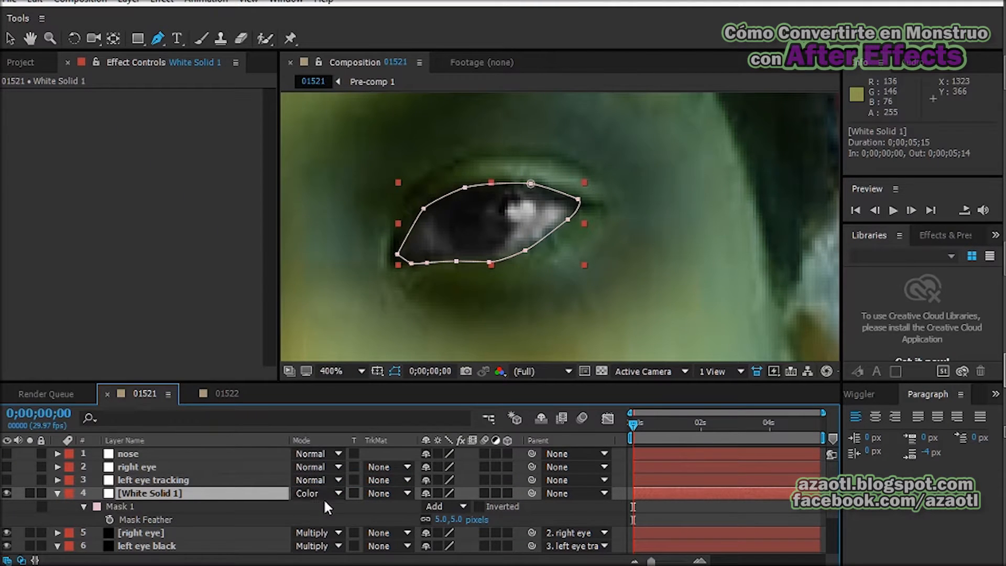
left_click(320, 494)
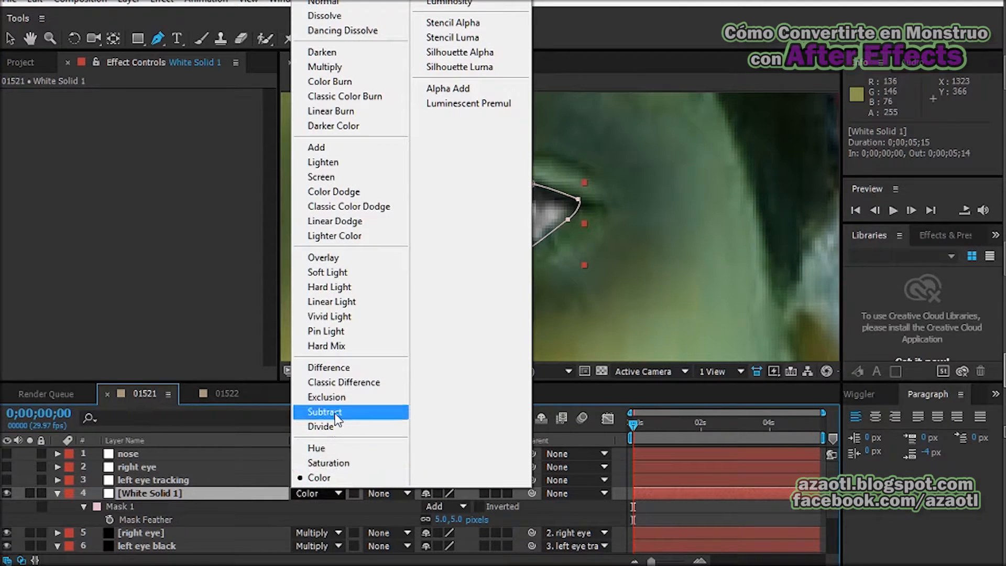
left_click(323, 257)
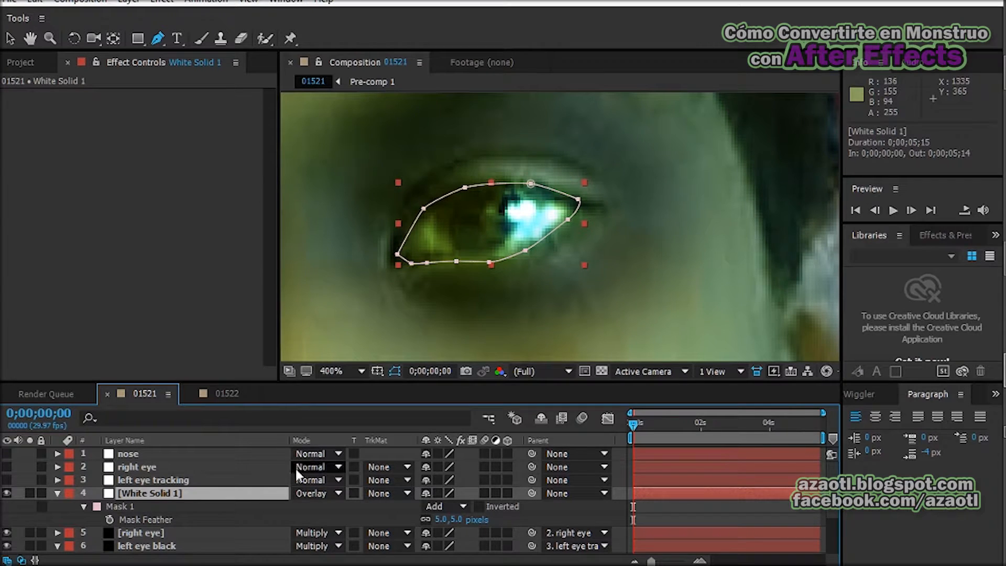
left_click(311, 492)
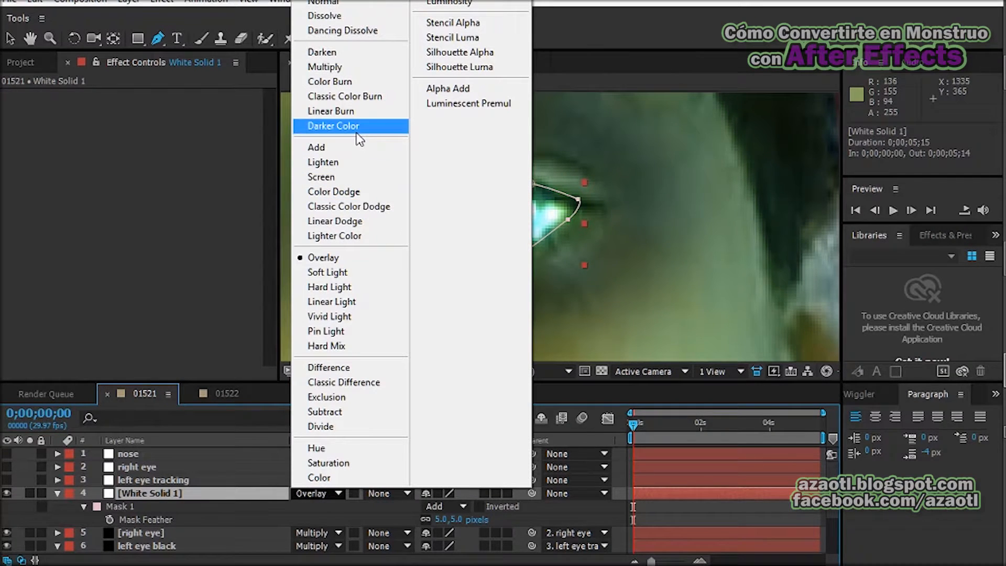
left_click(332, 67)
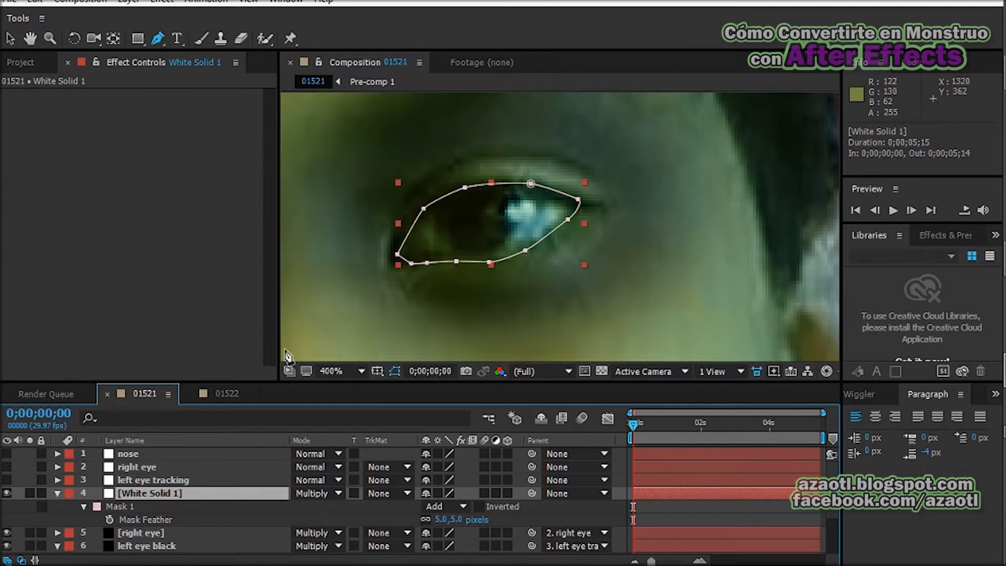
left_click(315, 495)
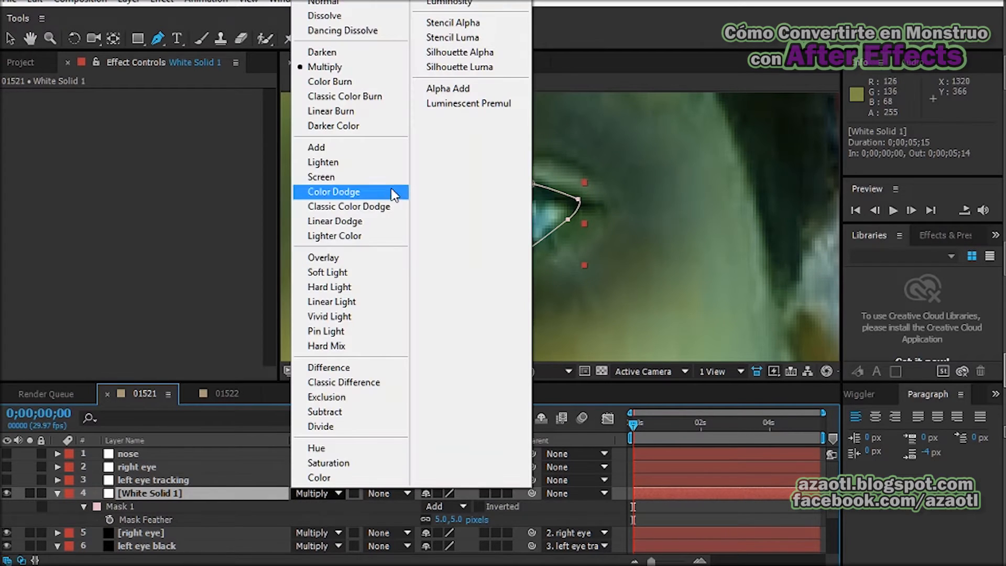
left_click(337, 4)
Step: Lower the white solid's opacity to 89%
key("comma")
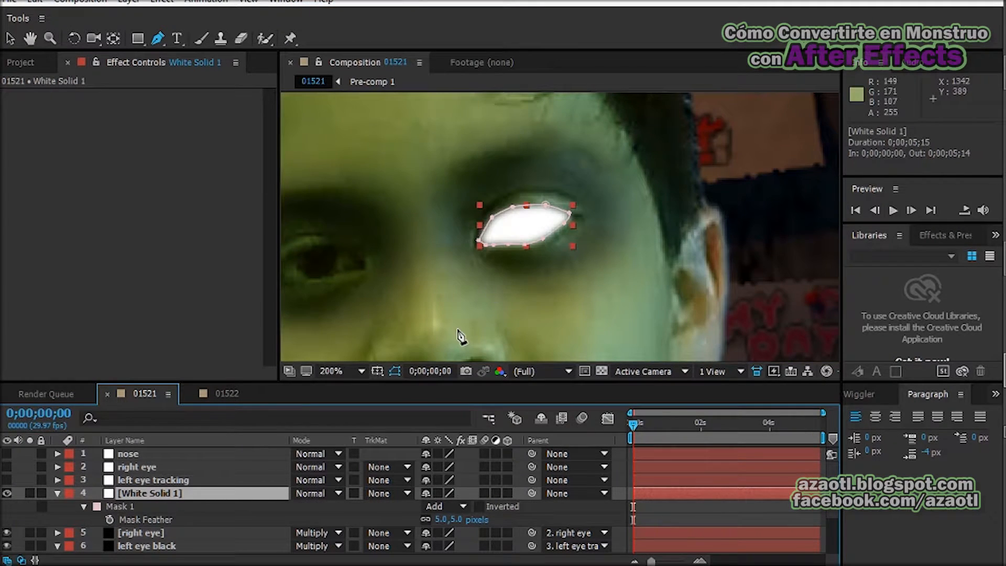
key("comma")
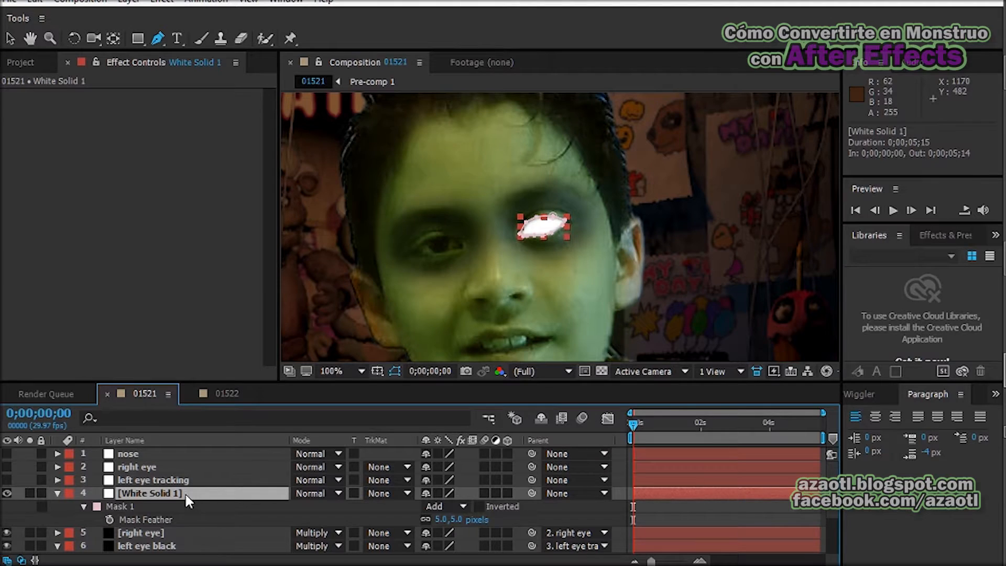
key("t")
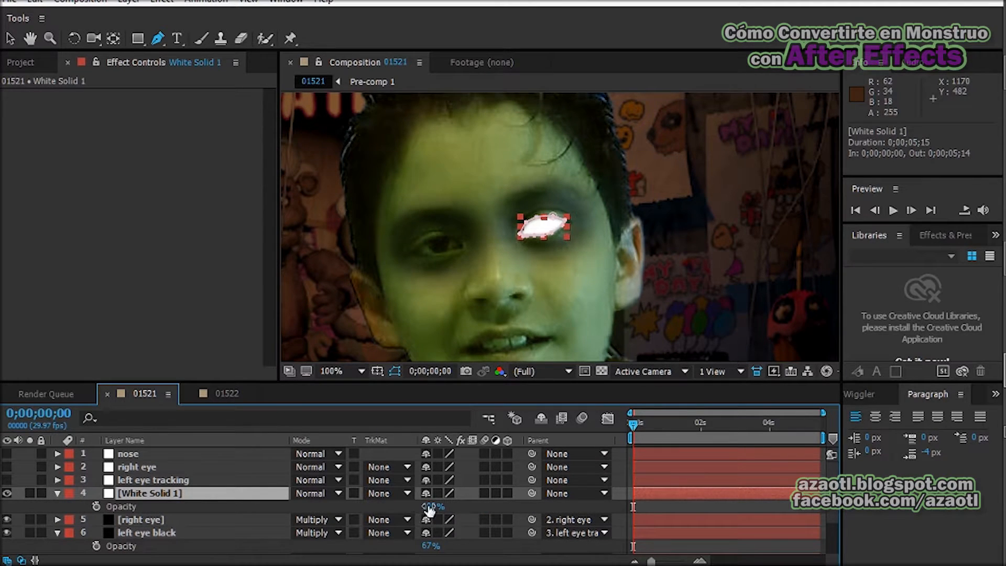
left_click_drag(428, 505, 424, 505)
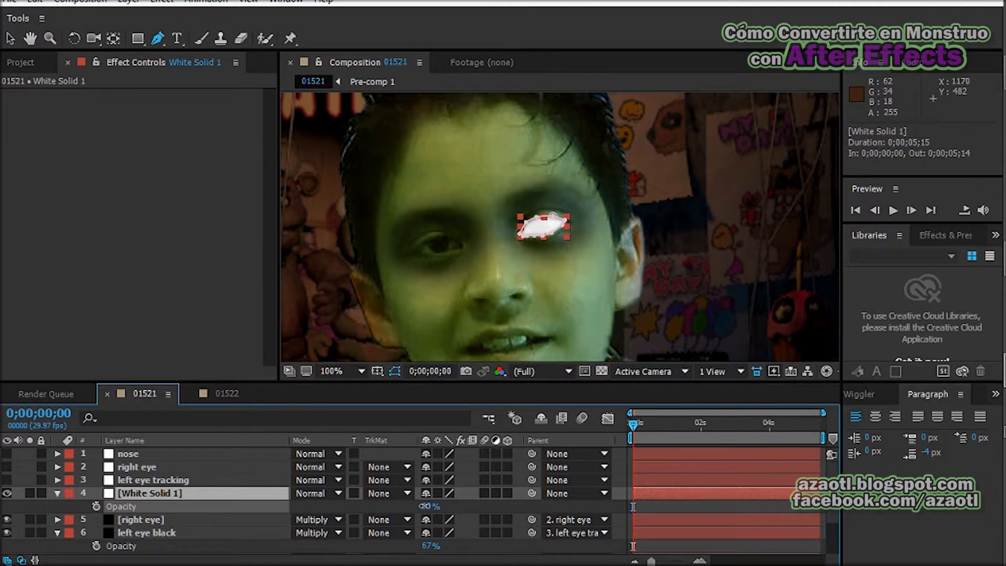
key("comma")
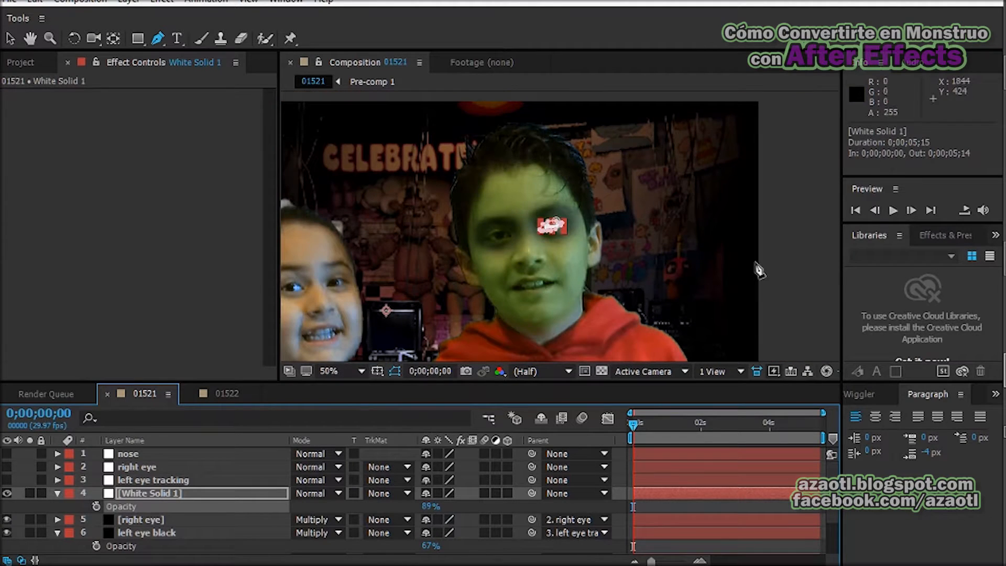
Step: Switch back to the Selection tool and parent the white solid to the right eye null layer
left_click(798, 265)
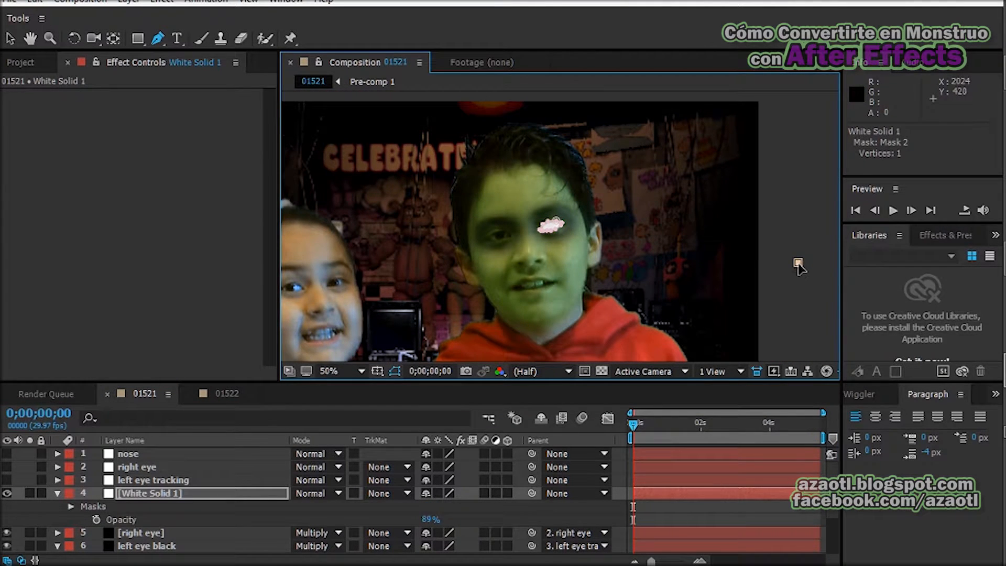
left_click(10, 38)
left_click(529, 493)
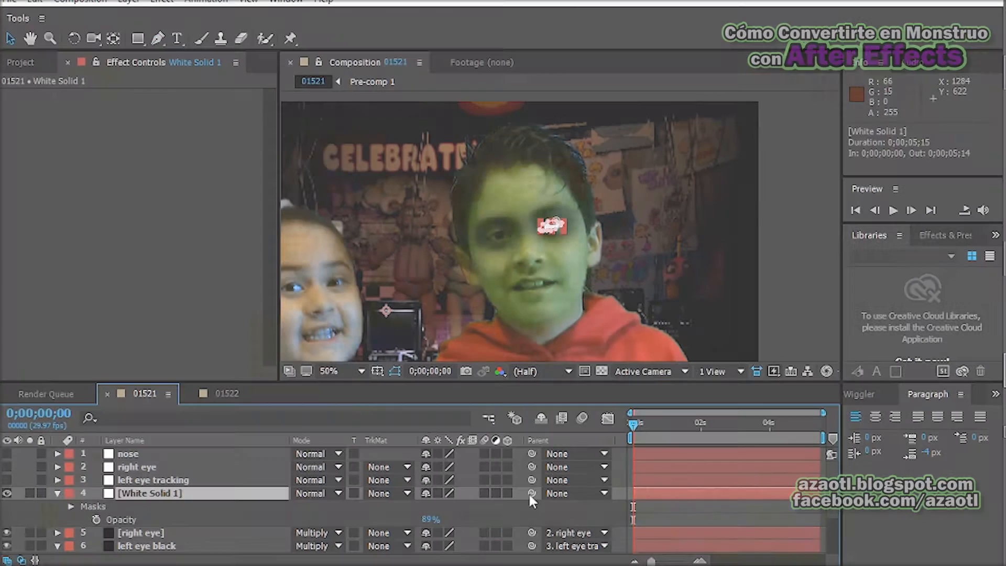
left_click_drag(532, 493, 230, 469)
Step: Scrub through the composition to check how the white eye follows the boy's face, and return to the first frame
left_click(639, 422)
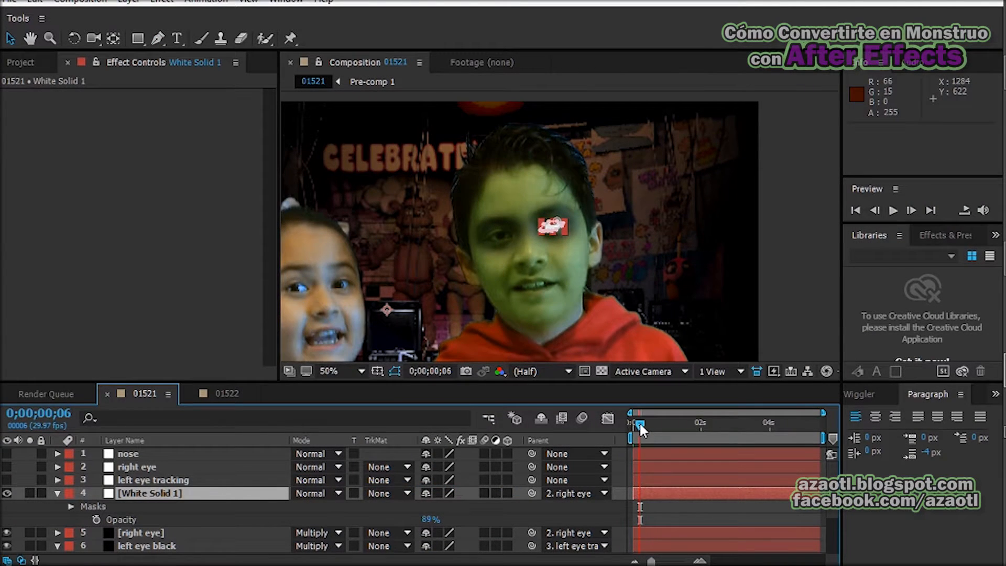
left_click(796, 291)
left_click_drag(668, 426, 715, 427)
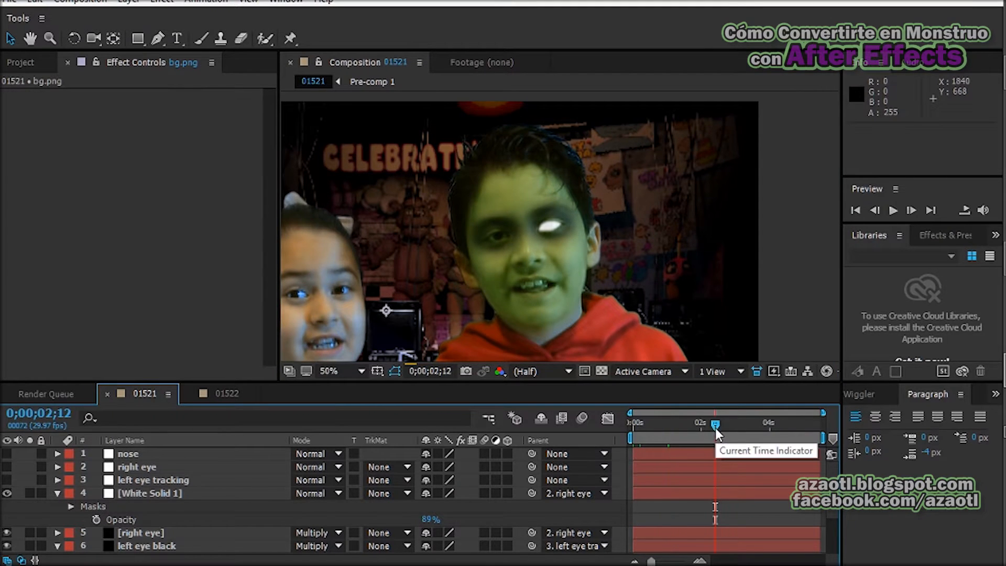
left_click(753, 426)
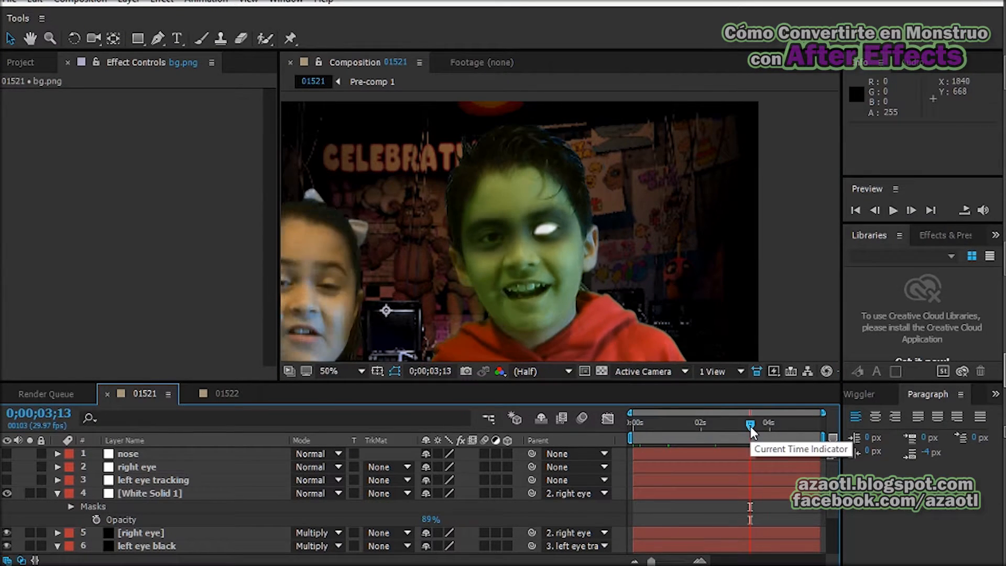
left_click(766, 424)
left_click(784, 424)
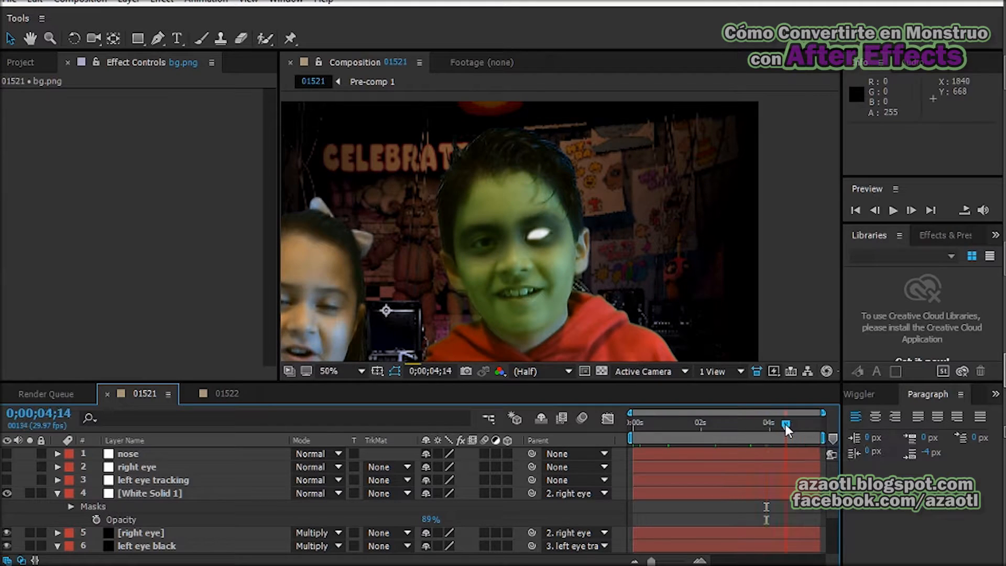
left_click(813, 426)
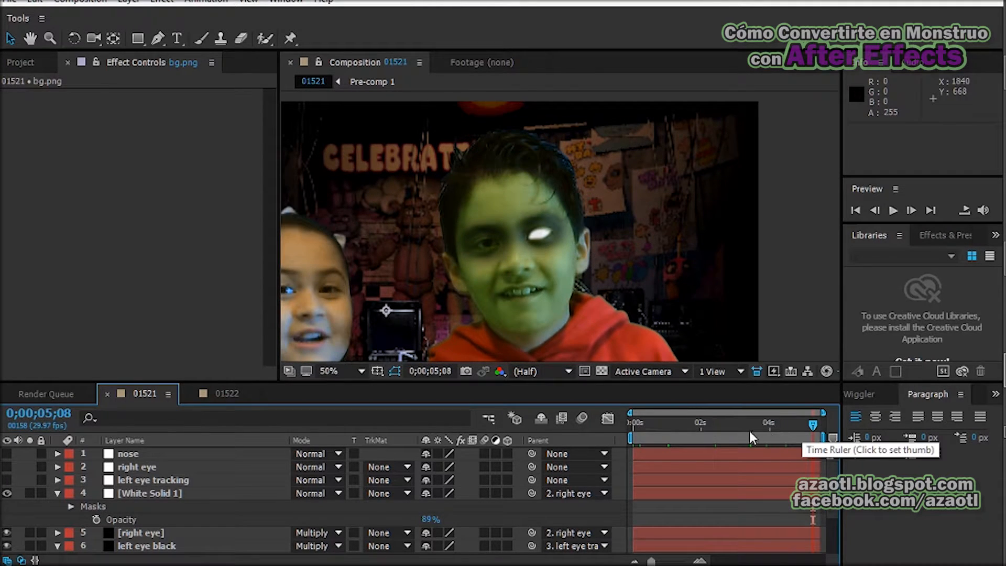
left_click_drag(652, 434, 630, 430)
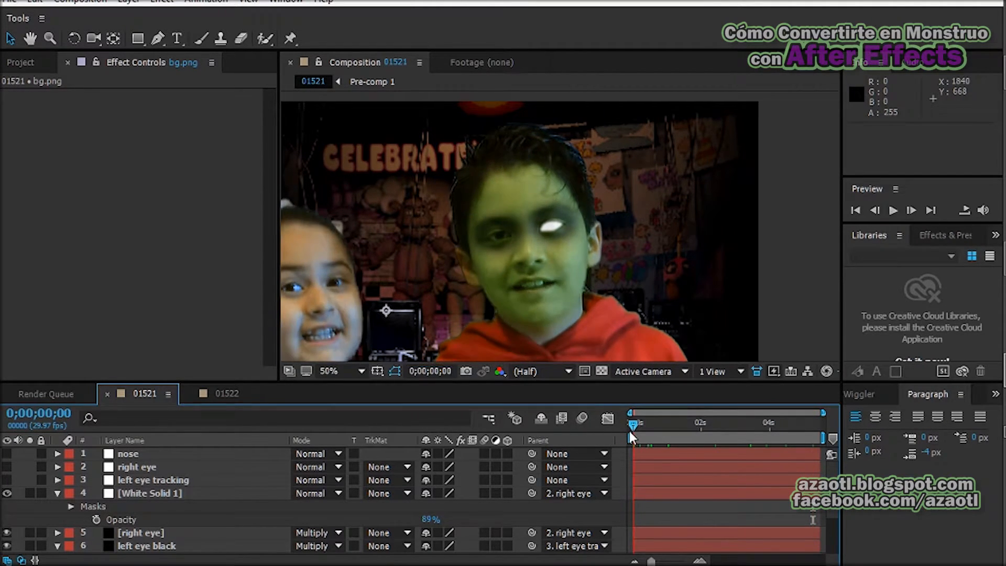
Step: Trace the boy's uncovered eye with a closed 13-point mask on the black eye layer, refine its upper edge, and turn on the layer's visibility
scroll(538, 226, "up", 3)
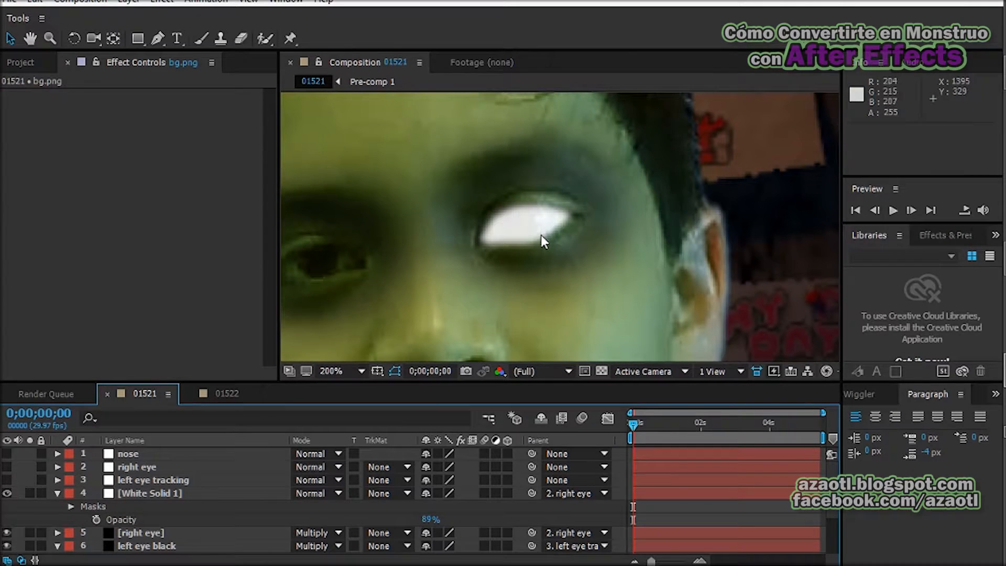
left_click(162, 492)
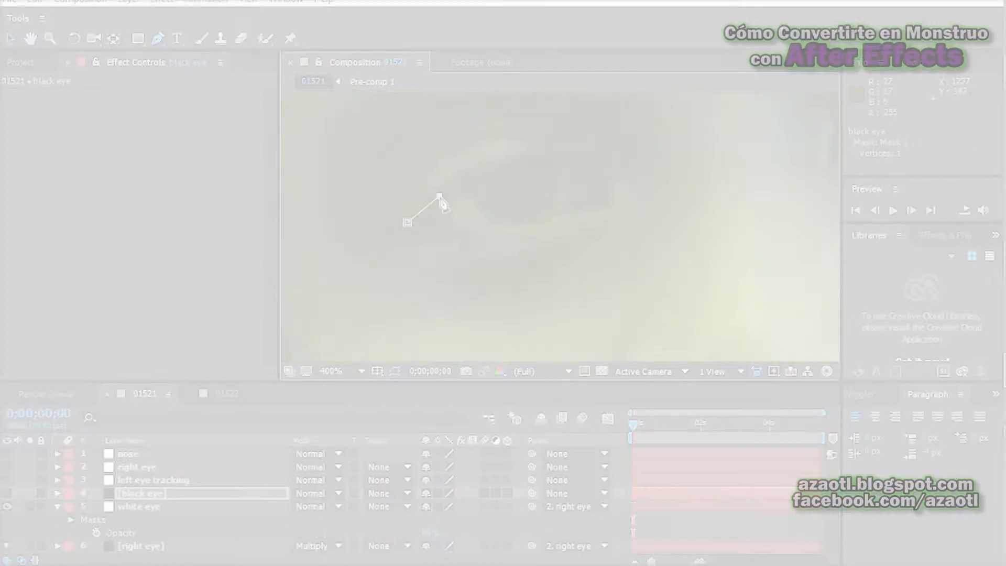
left_click(467, 174)
left_click(509, 160)
left_click(552, 158)
left_click(594, 180)
left_click(611, 206)
left_click(576, 212)
left_click(546, 221)
left_click(521, 232)
left_click(492, 235)
left_click(466, 235)
left_click(436, 231)
left_click(407, 222)
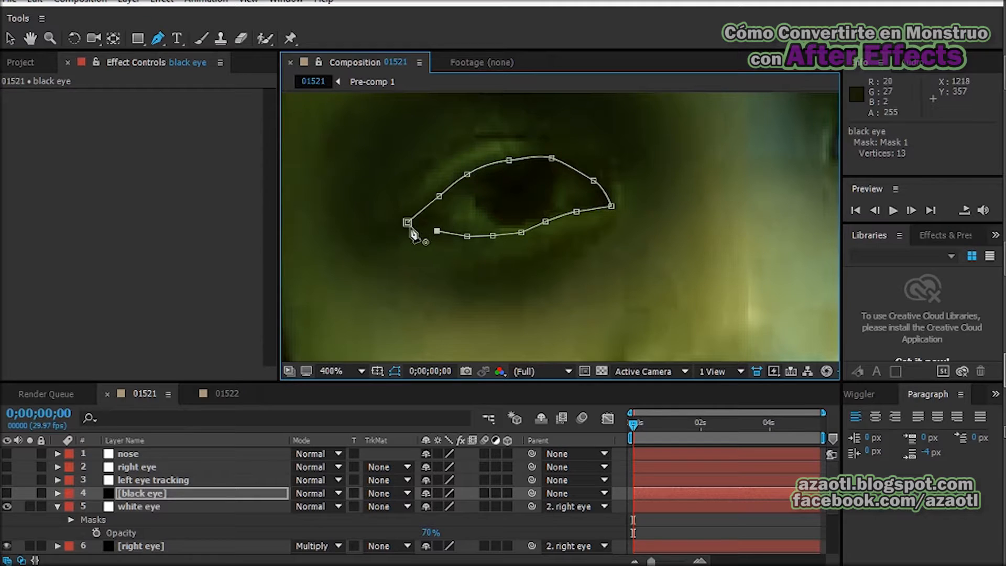
left_click_drag(508, 160, 510, 155)
left_click(7, 492)
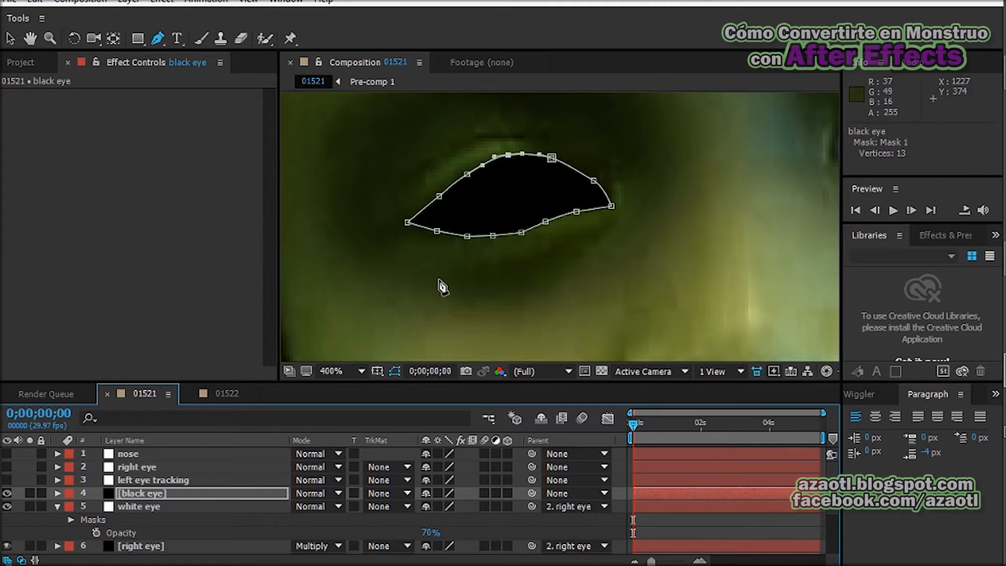
Step: Set the black eye layer's mask feather to 4 pixels and its mask expansion to 3 pixels
scroll(568, 268, "down", 2)
left_click(137, 454)
left_click(137, 494)
key("f")
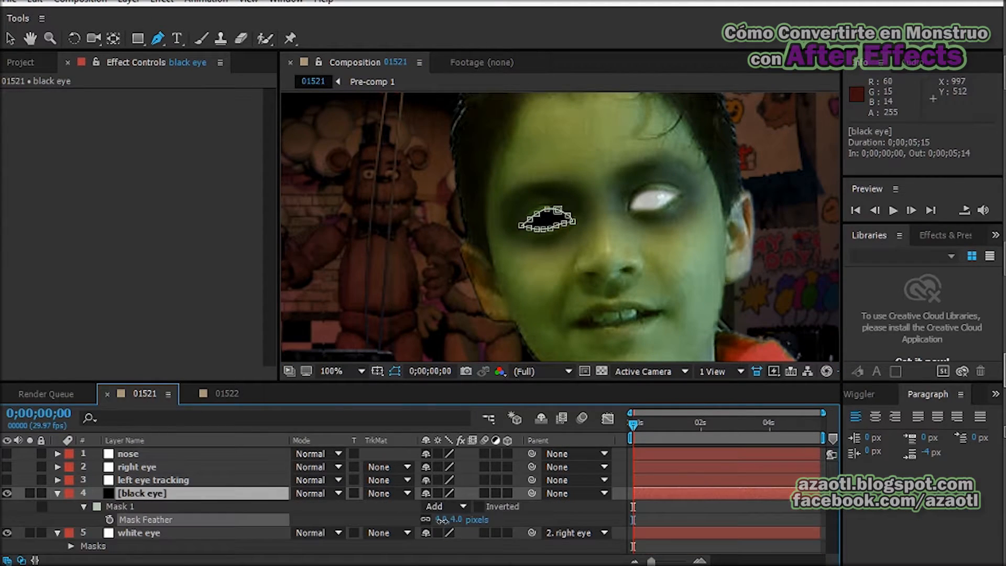
left_click(83, 506)
scroll(84, 508, "down", 4)
left_click_drag(430, 507, 433, 507)
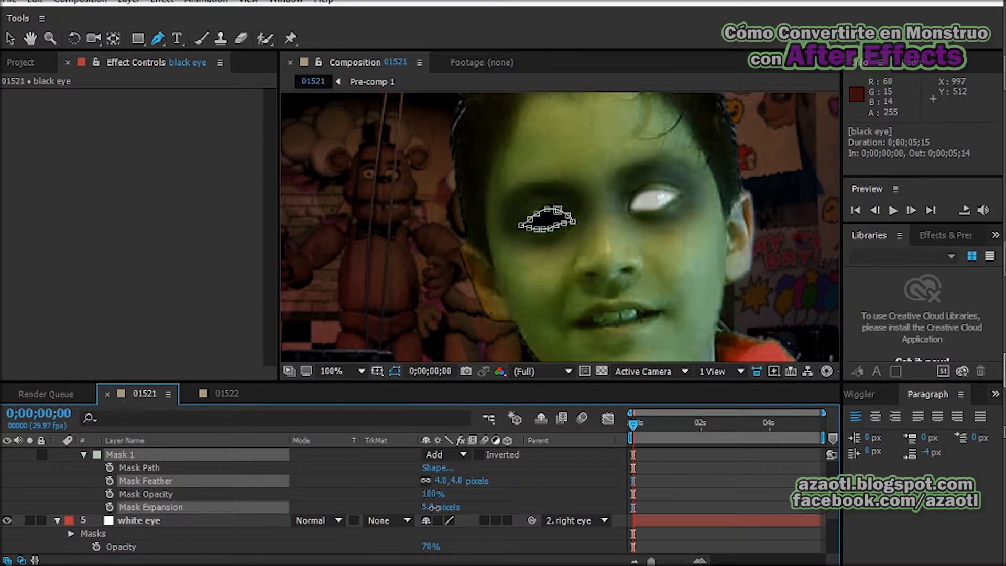
Step: Undo the stray new path point on the face and switch back to the Selection tool
left_click(489, 306)
key("ctrl+z")
left_click(11, 39)
left_click(539, 311)
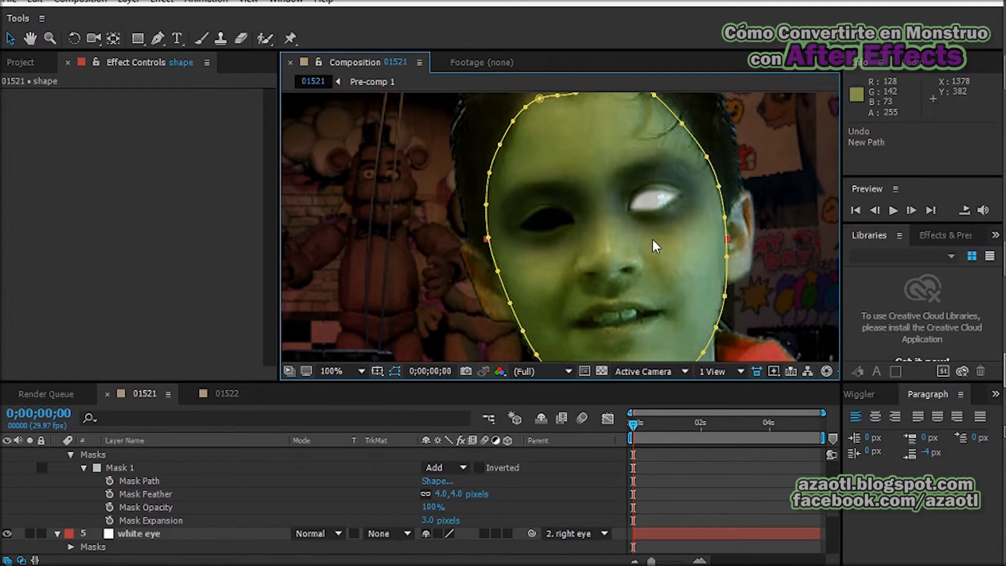
Step: Adjust the mask expansion of the white eye layer to enlarge the white area, and deselect the value field
left_click(141, 535)
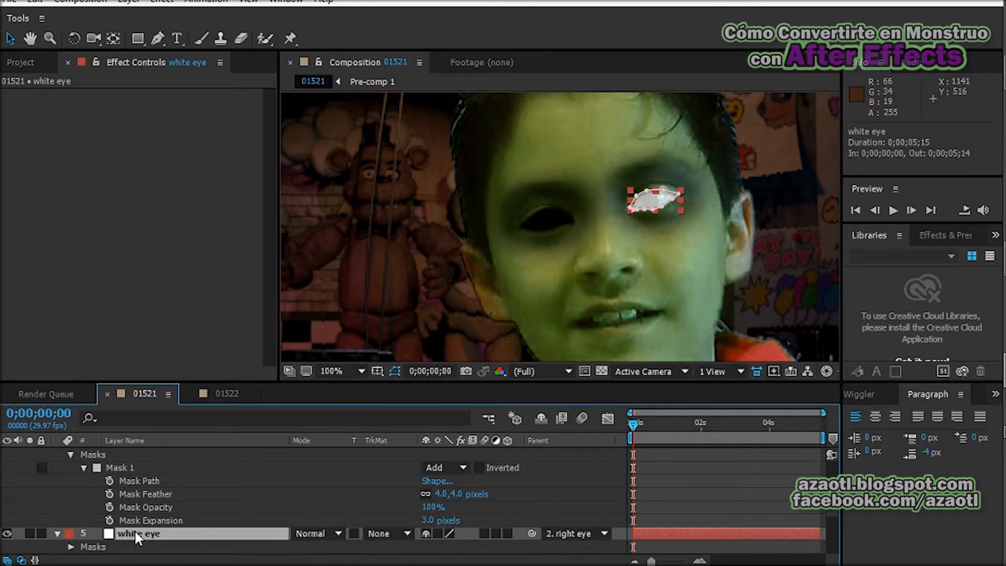
scroll(137, 532, "down", 1)
left_click(70, 506)
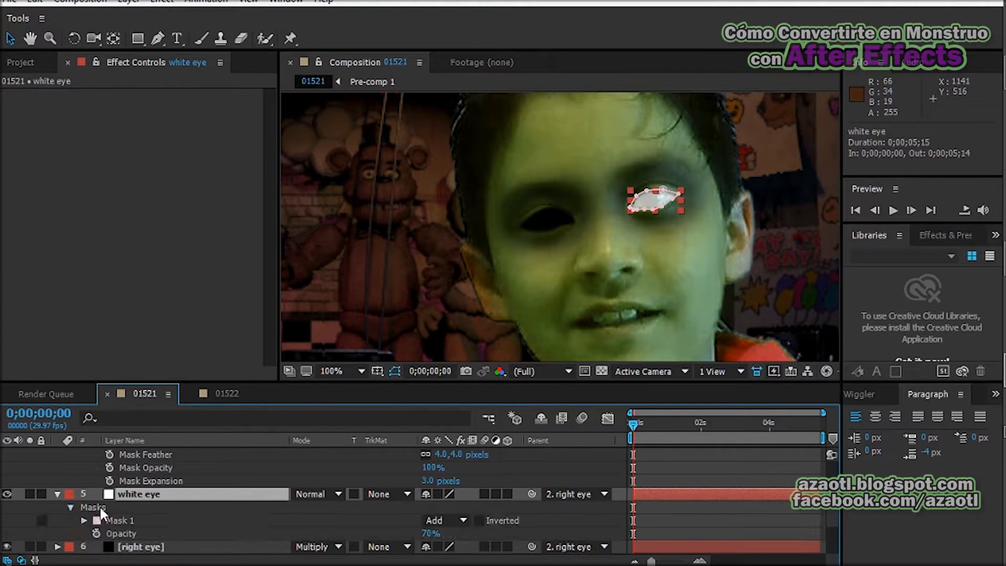
scroll(120, 507, "down", 1)
left_click(84, 480)
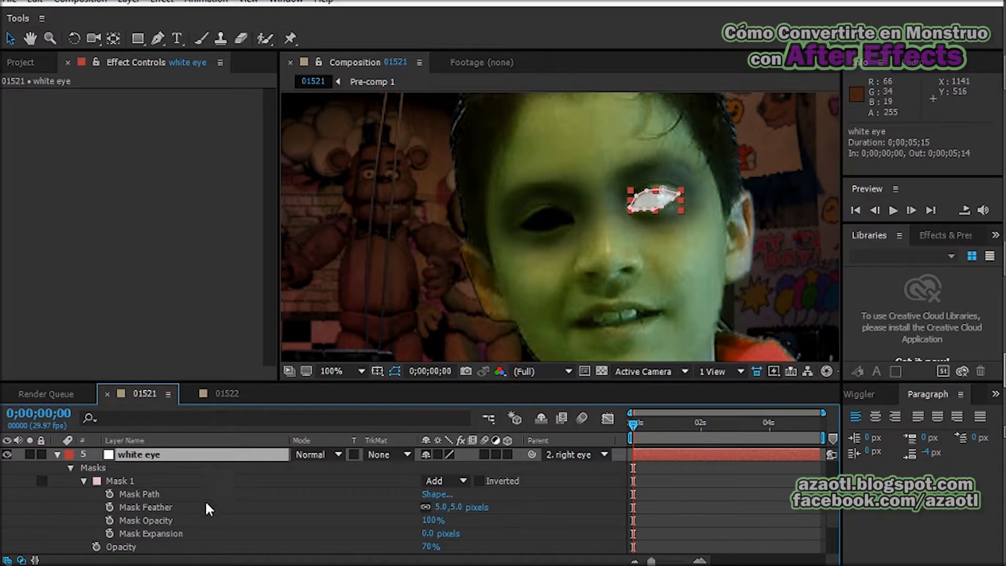
left_click(427, 533)
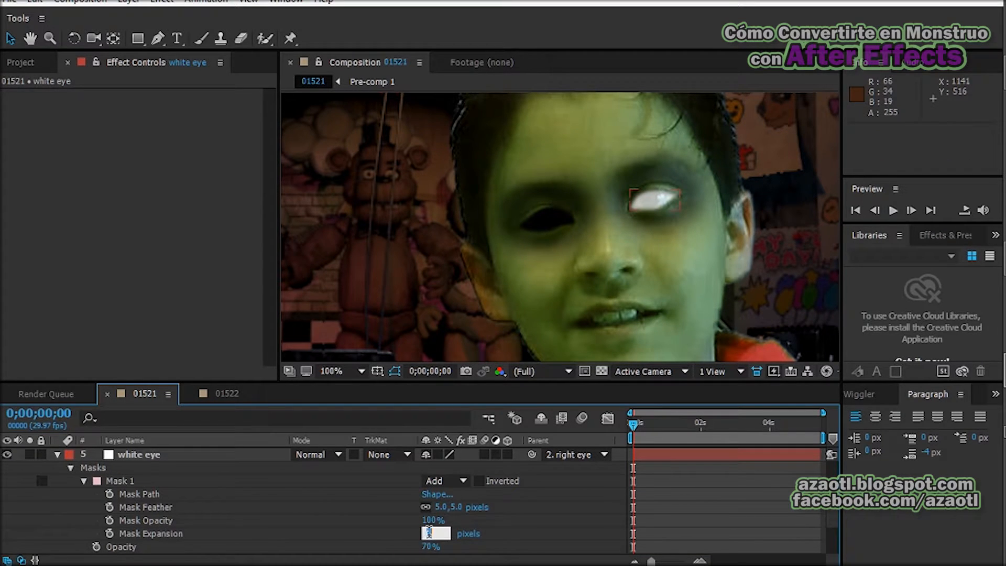
key("Return")
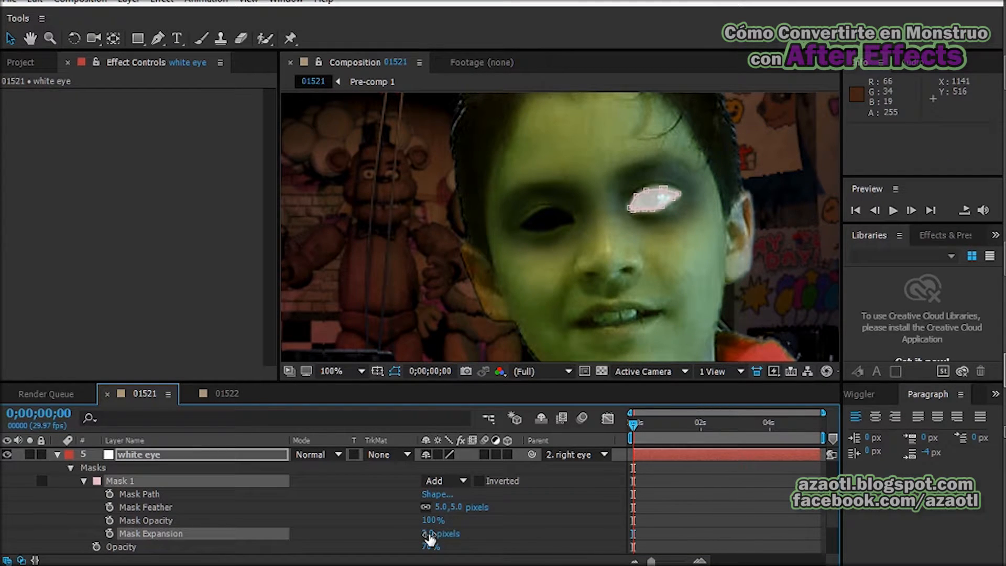
left_click(428, 534)
key("Return")
left_click(699, 305)
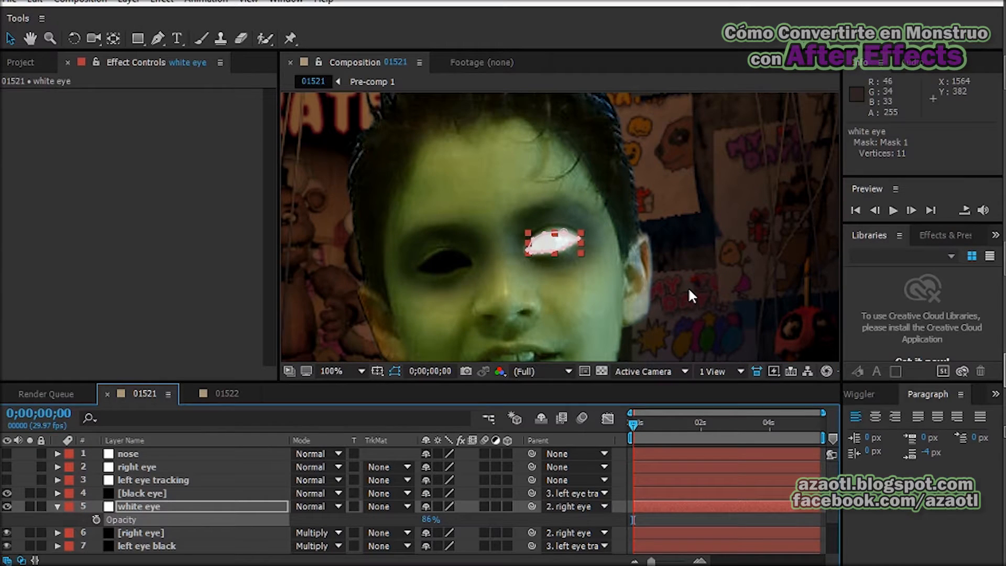
Step: Examine the boy's black and white eyes close up and in the full frame at 0;00;03;23
scroll(687, 287, "down", 2)
left_click(791, 280)
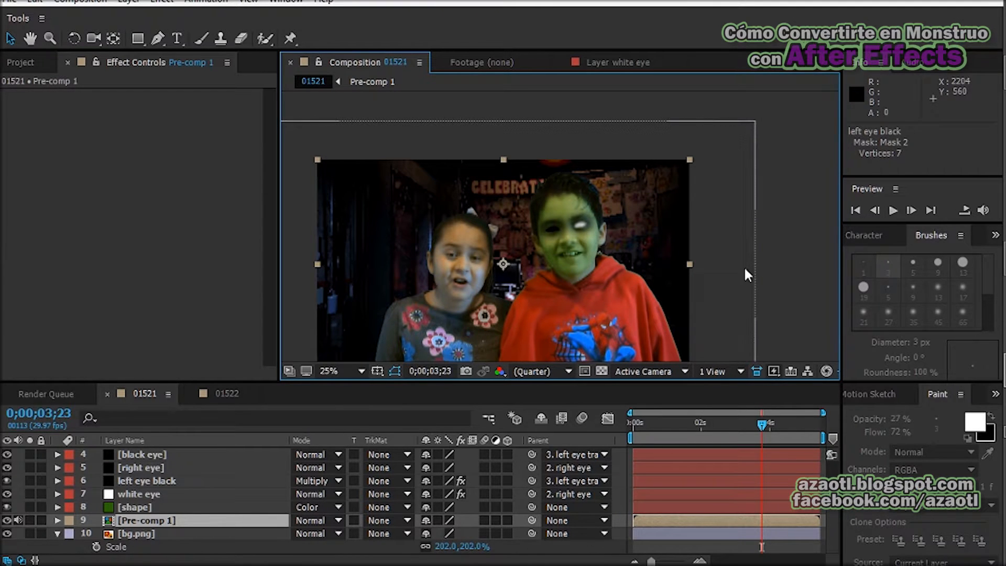
left_click(788, 275)
scroll(540, 227, "up", 4)
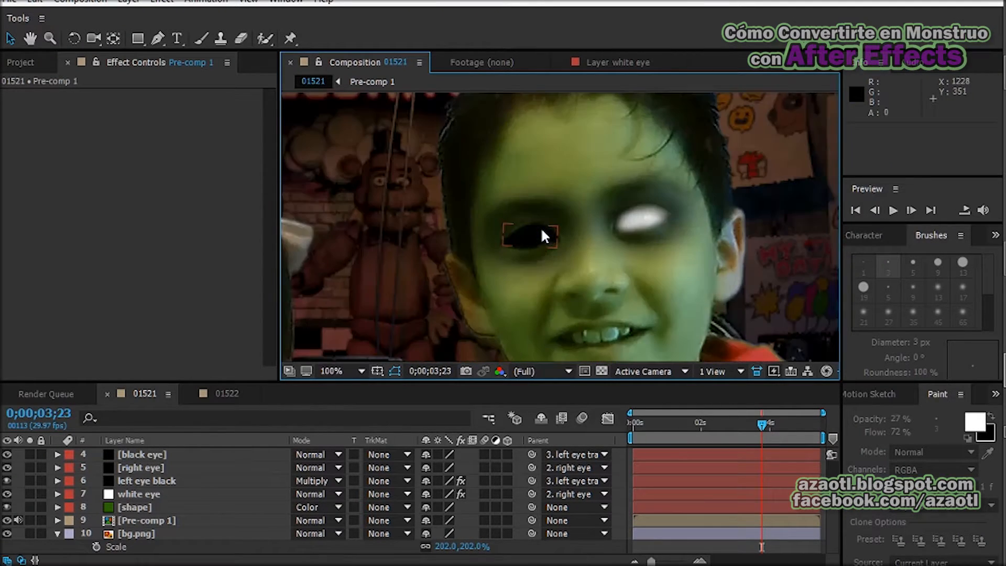
scroll(541, 227, "down", 4)
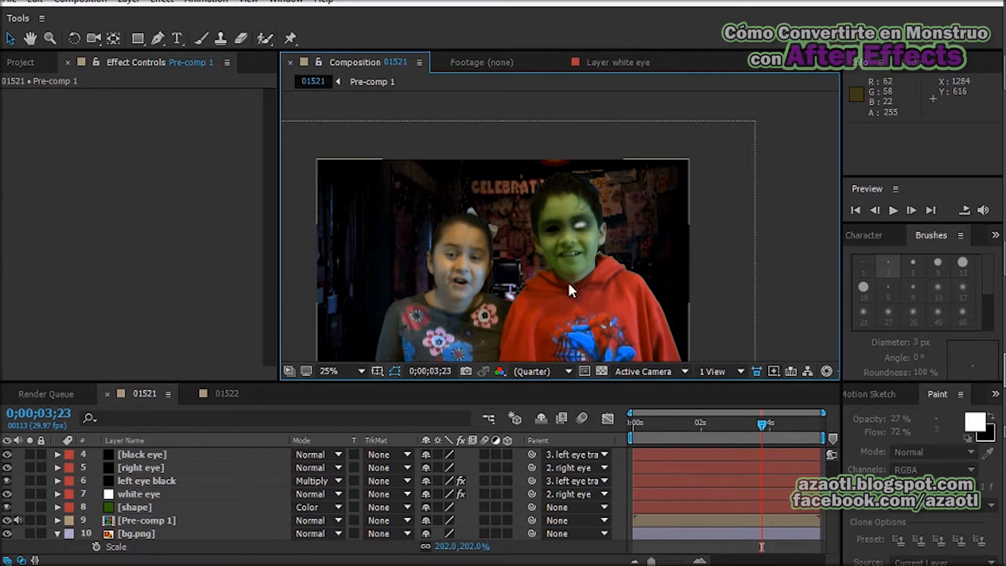
scroll(494, 218, "up", 2)
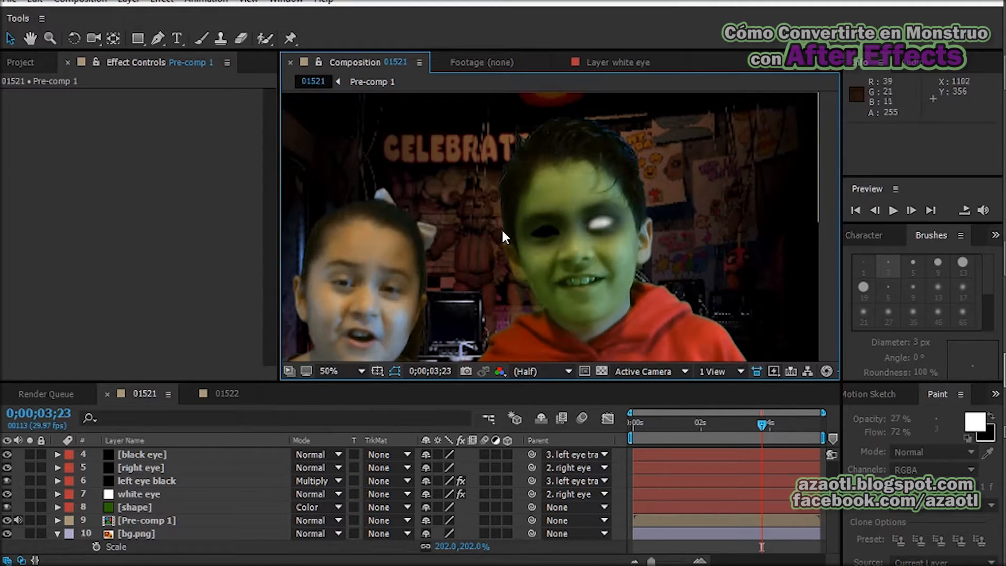
left_click(153, 481)
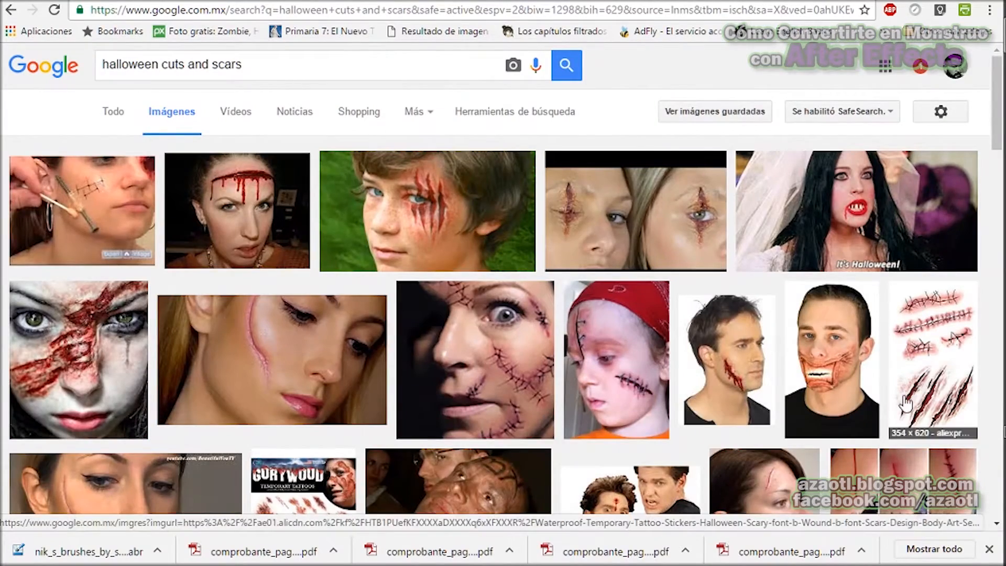
Step: In the browser's image results for "halloween cuts and scars", browse the scar pictures and copy the wound makeup image with stitches and claw cuts
left_click(905, 403)
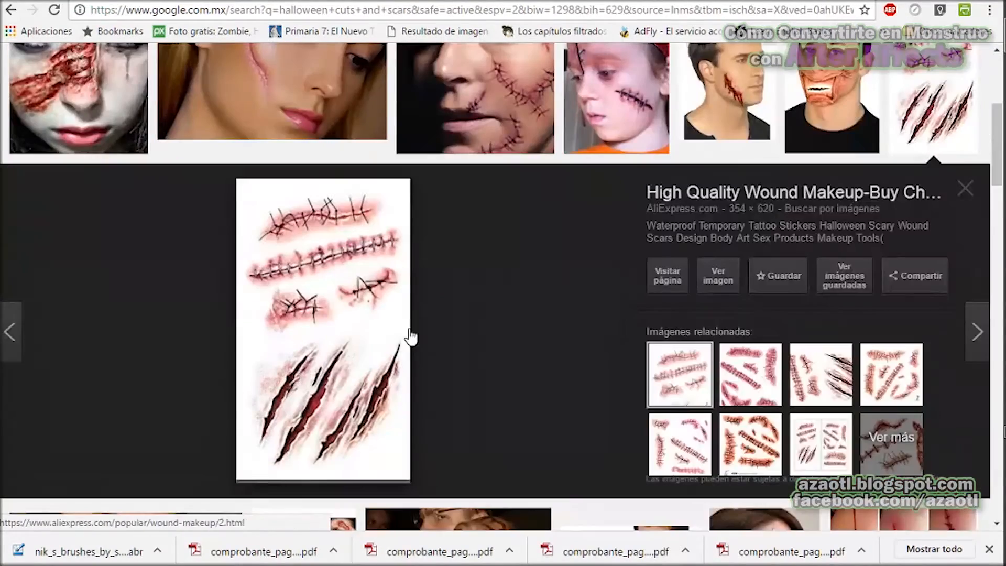
left_click(752, 368)
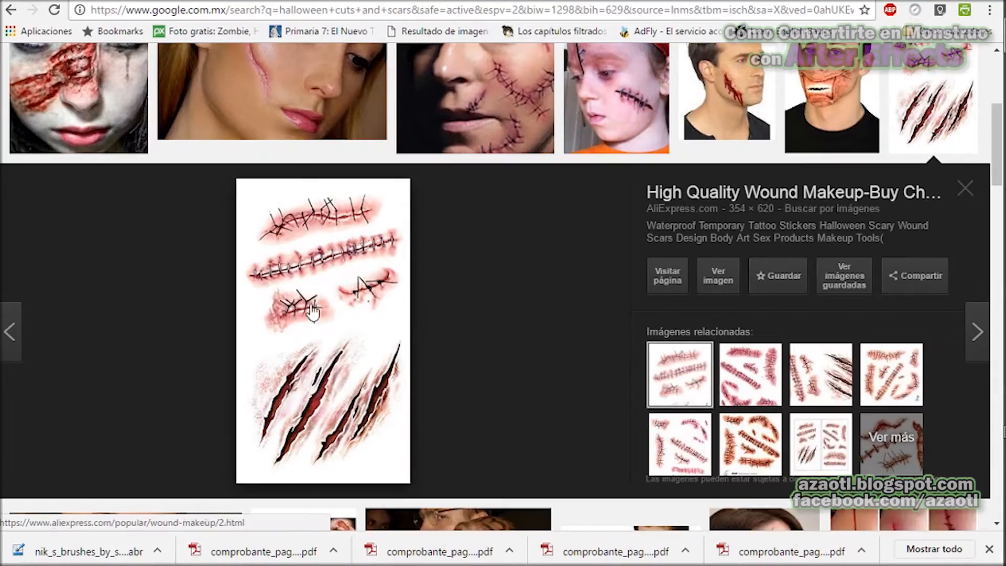
scroll(487, 355, "down", 4)
scroll(487, 355, "down", 15)
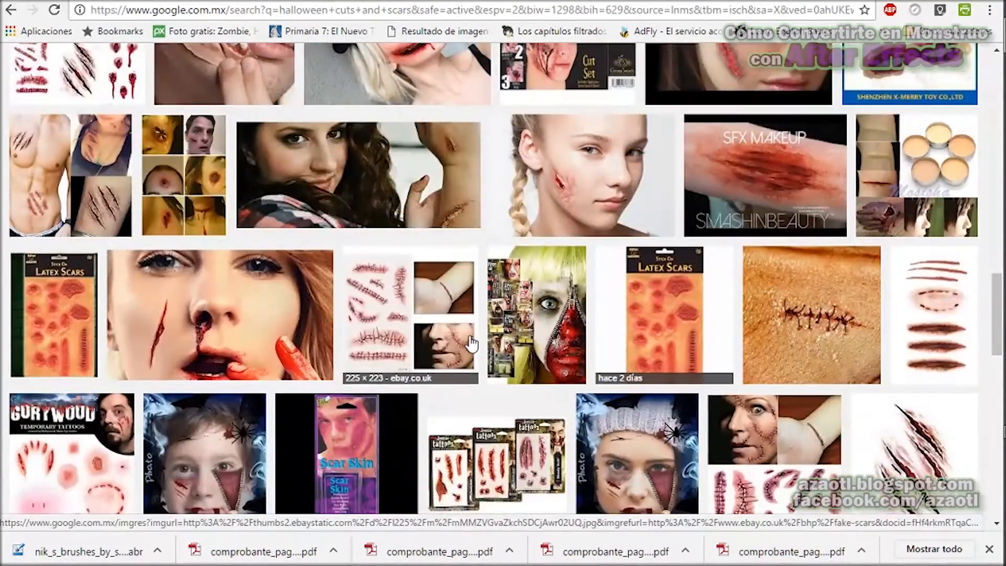
scroll(472, 343, "down", 4)
scroll(472, 343, "up", 15)
right_click(305, 268)
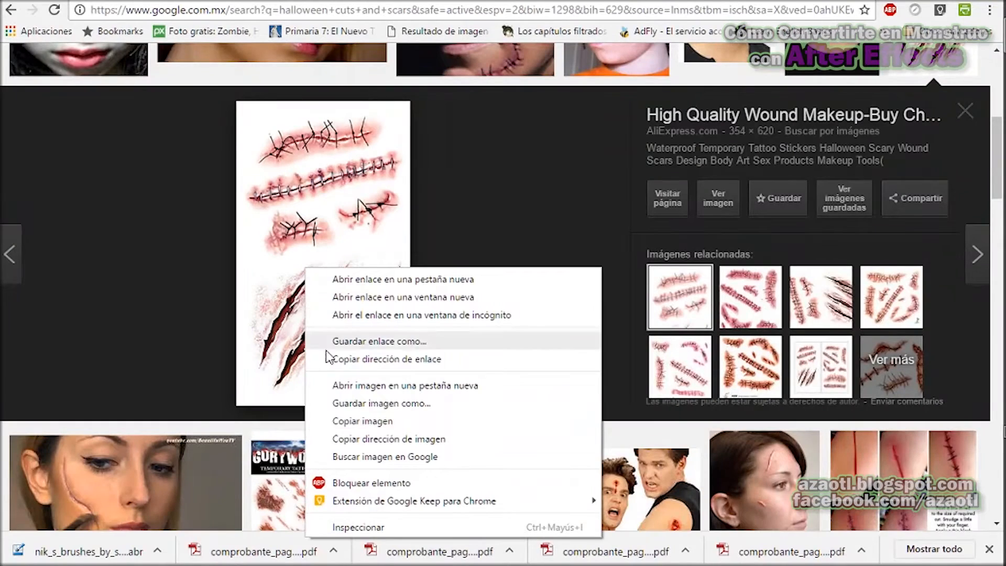
left_click(385, 423)
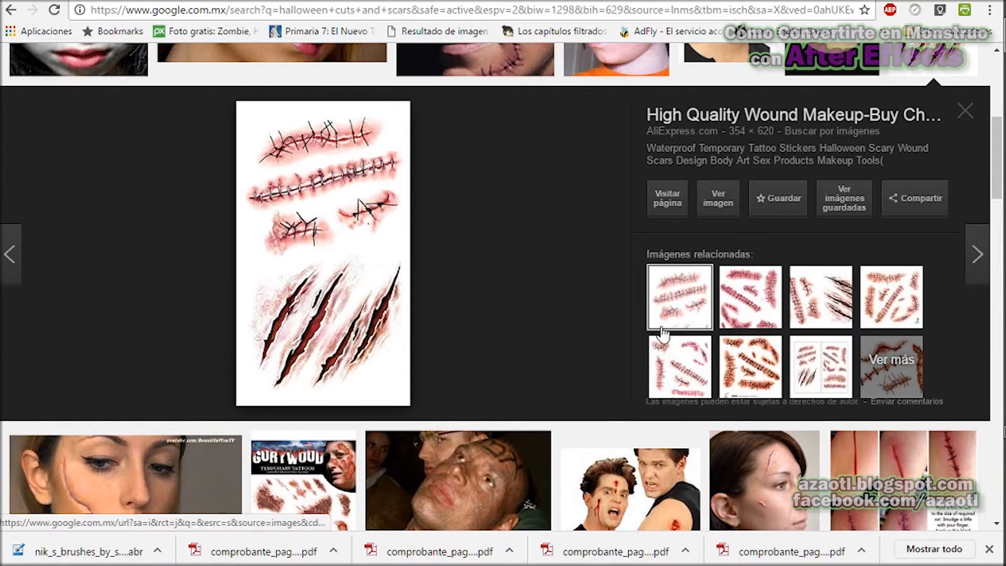
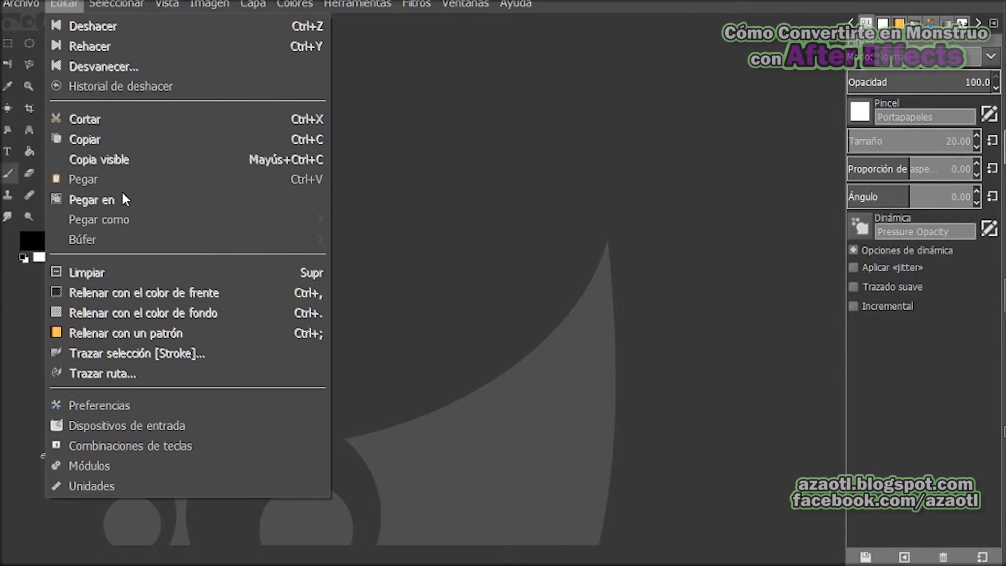
Step: Switch to GIMP, paste the copied scar image, and delete its white background with a selection by color
left_click(115, 182)
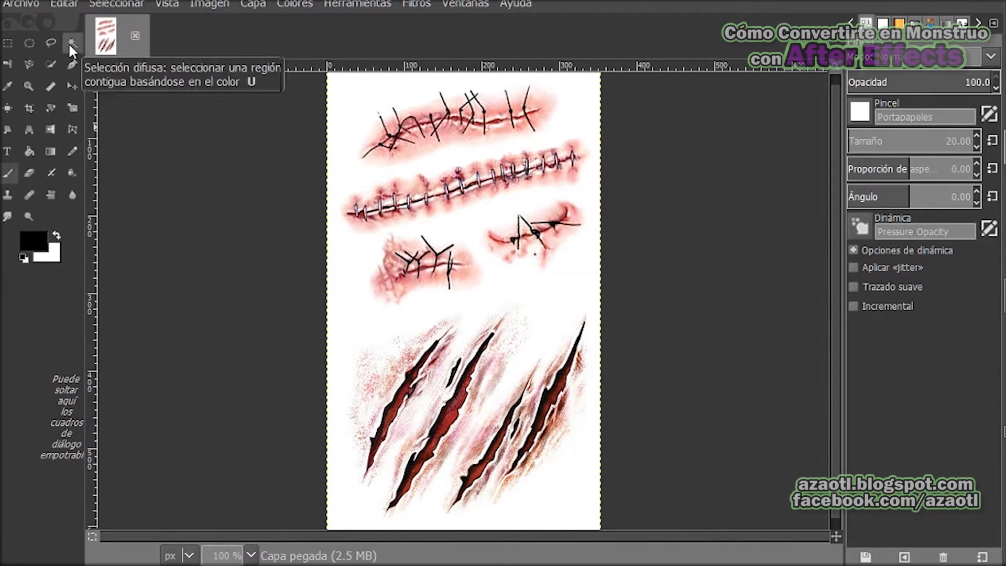
left_click(9, 63)
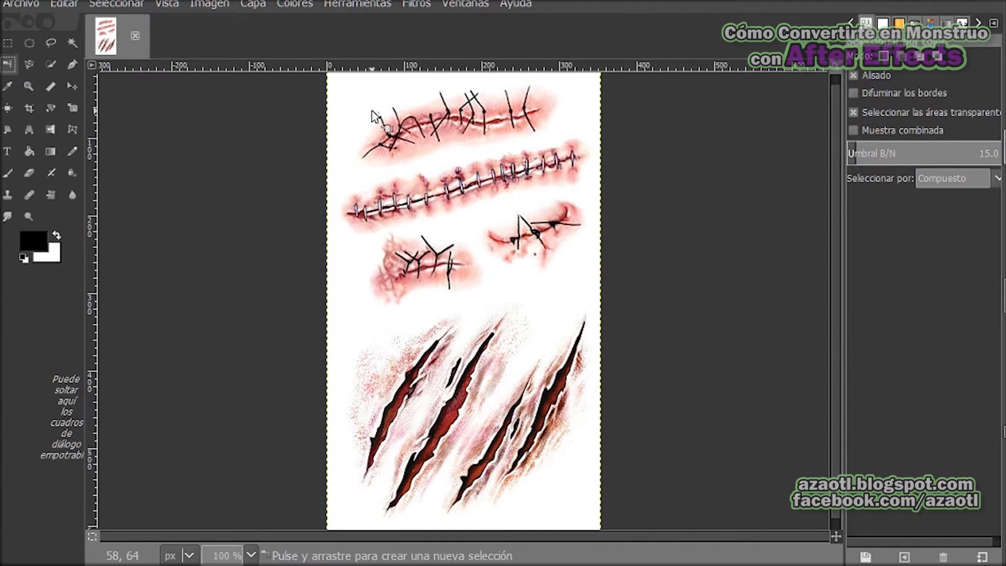
left_click(346, 108)
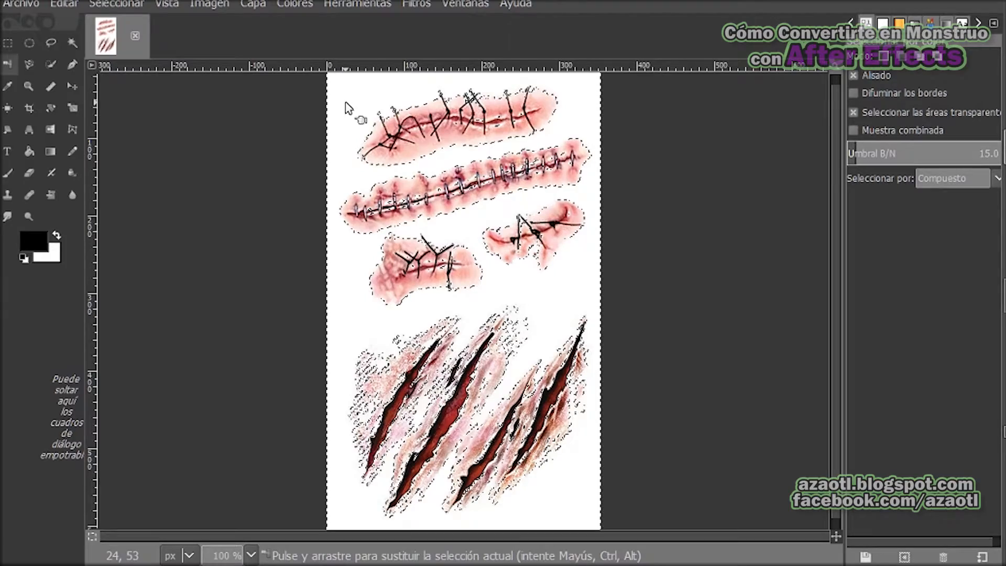
key("Delete")
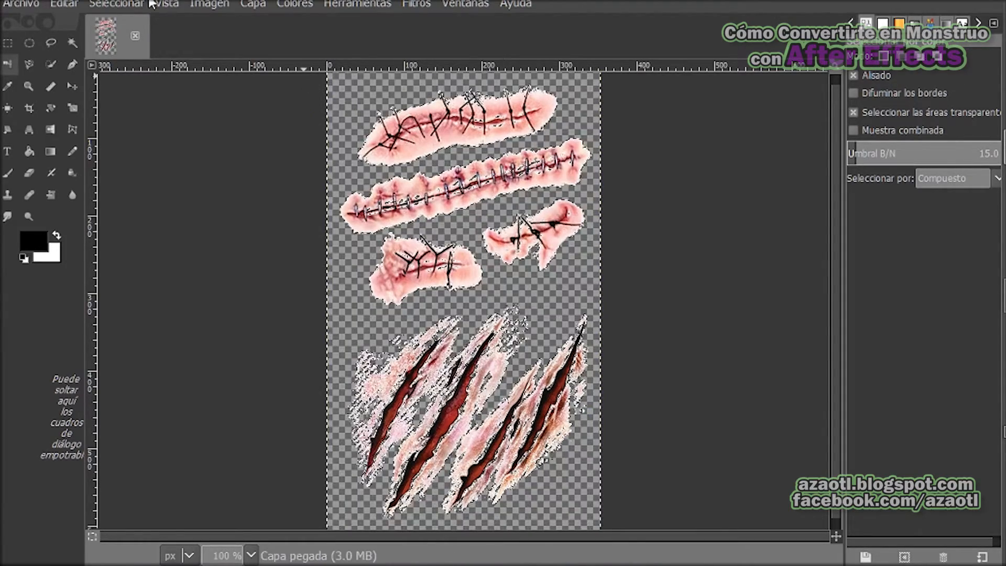
left_click(116, 4)
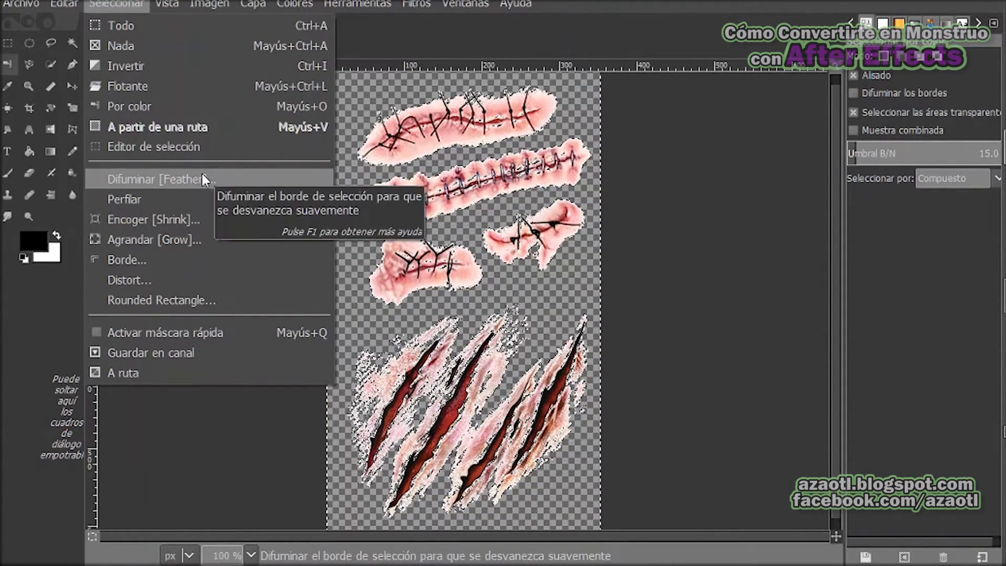
left_click(212, 219)
left_click(316, 287)
Step: Grow the background selection by 2 px, delete the pale fringe around the scars, and clear the selection
left_click(117, 4)
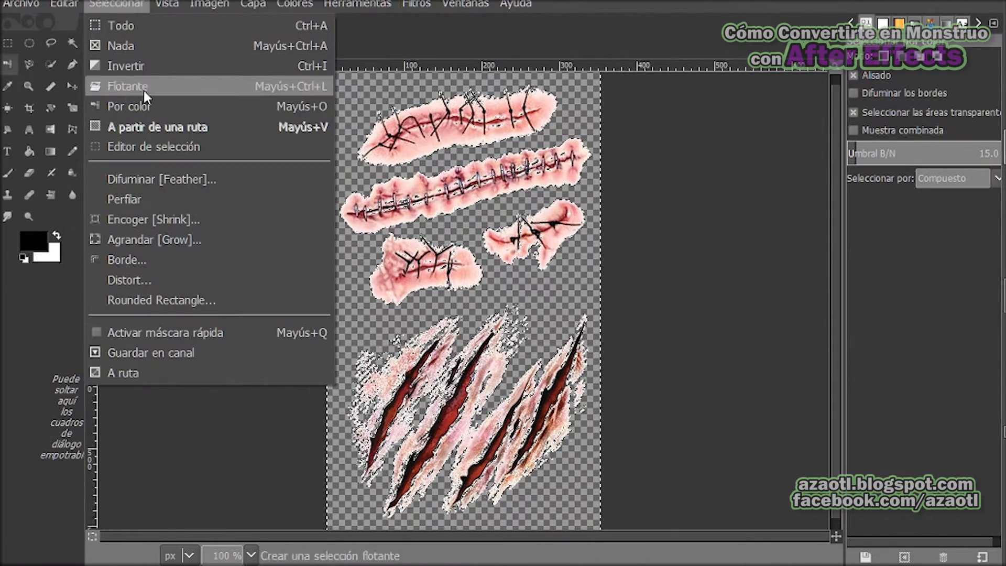
left_click(215, 240)
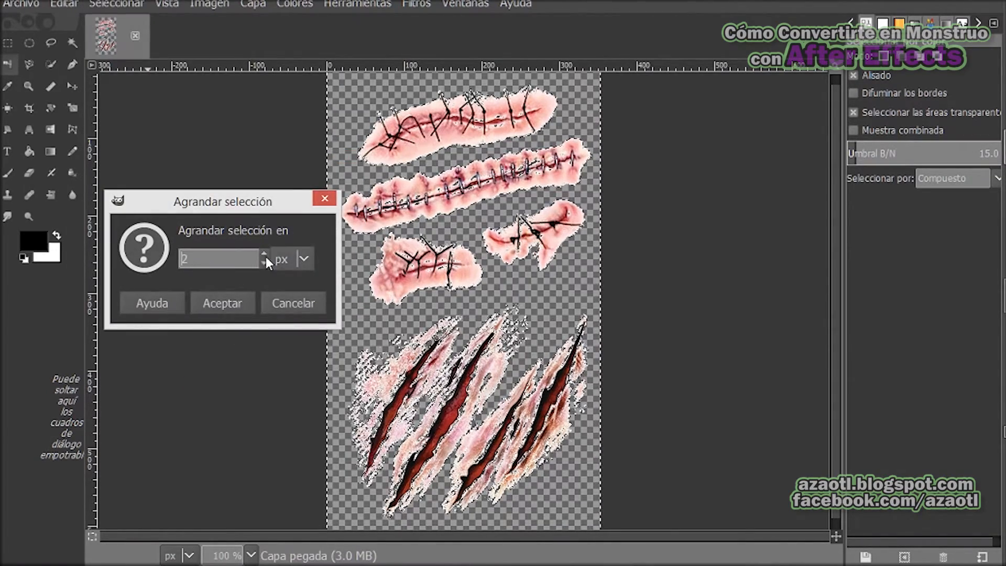
left_click(239, 300)
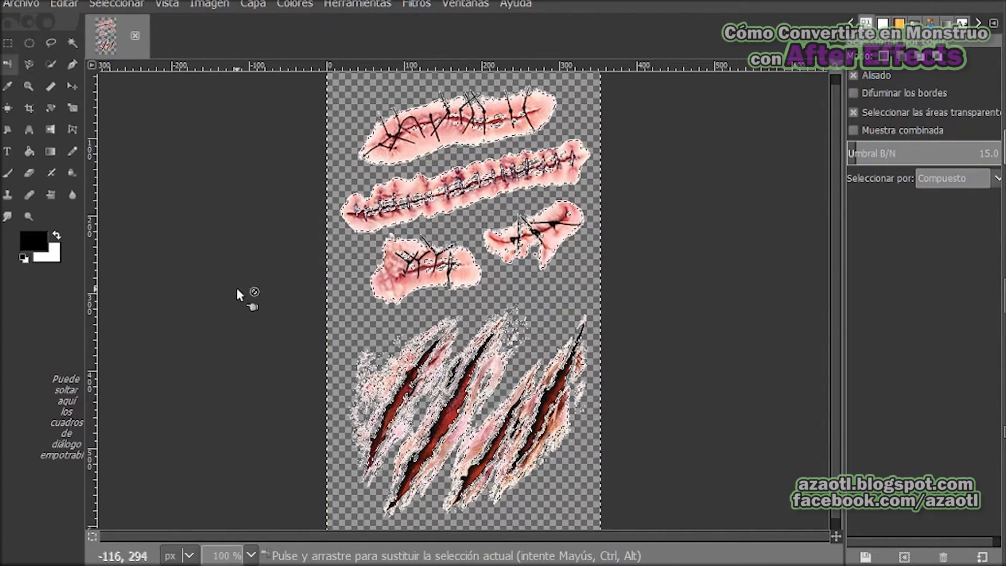
key("ctrl+v")
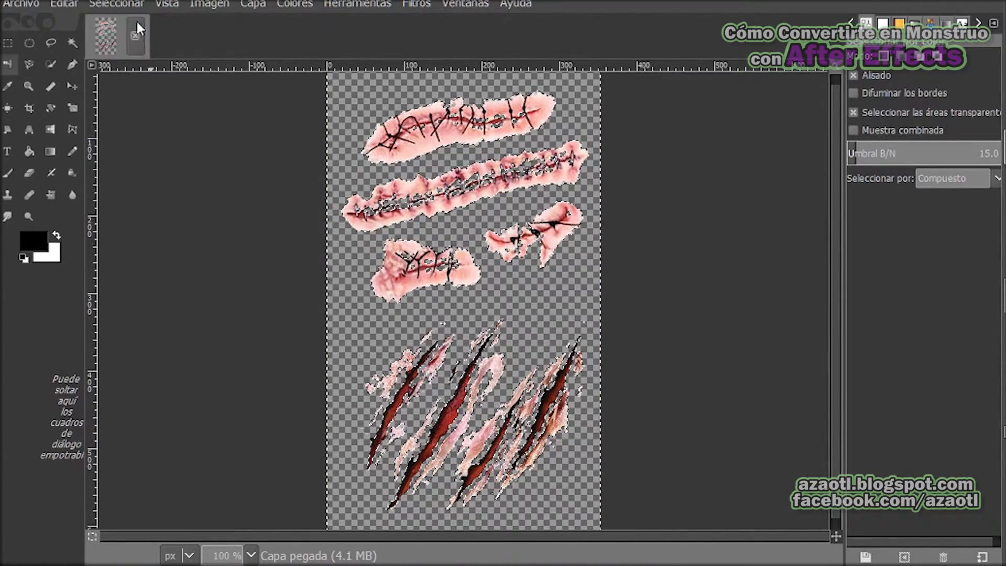
left_click(121, 5)
left_click(130, 48)
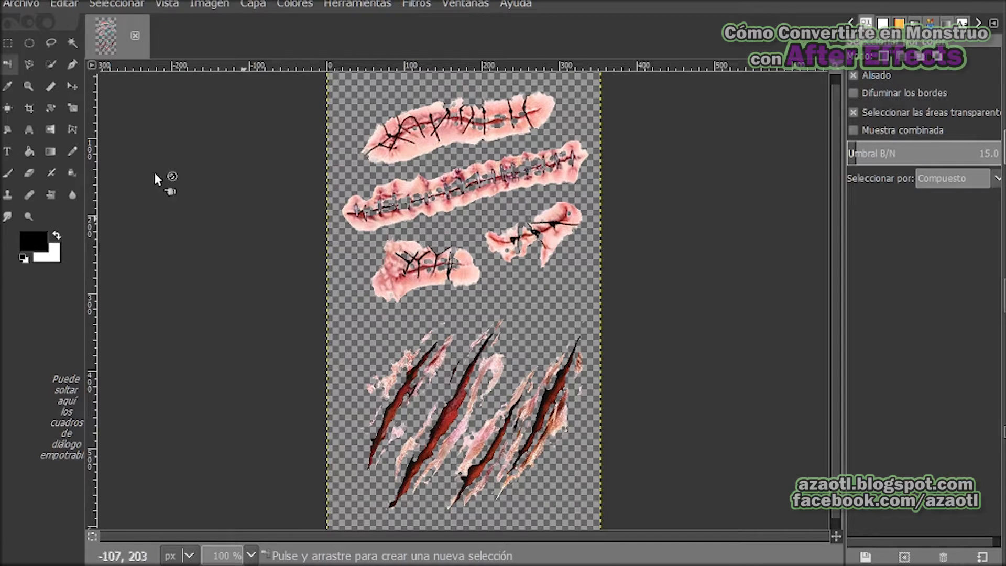
Step: Outline the leftmost claw cut in the lower part of the image with a closed Free Select lasso
left_click(54, 44)
left_click(460, 325)
left_click(438, 386)
left_click(414, 421)
left_click(373, 481)
left_click(348, 456)
left_click(344, 366)
left_click(400, 333)
left_click(452, 317)
left_click(460, 325)
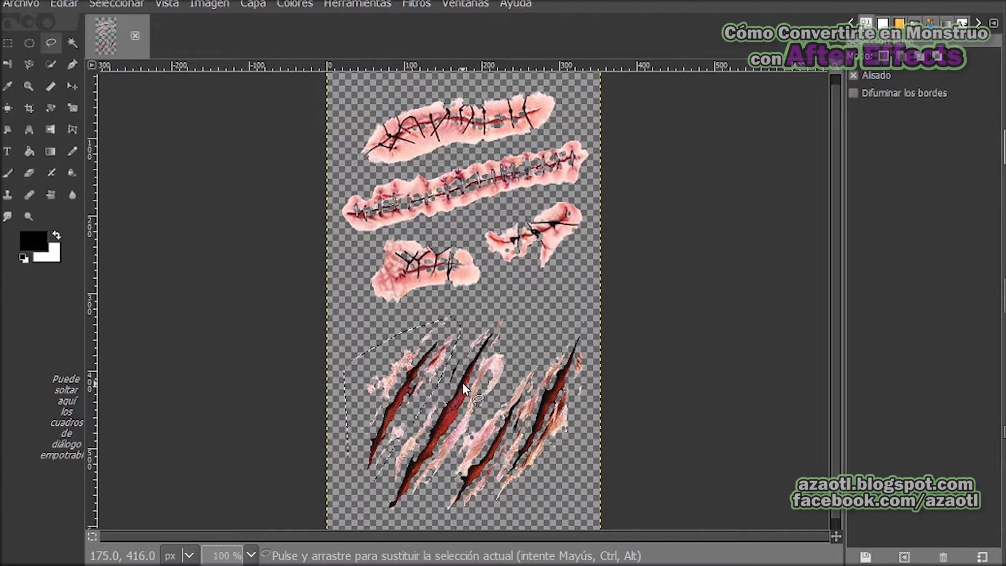
Step: Paste the selected claw cut as a new image and bend it with the interactive warp in Mover mode, radius 46
key("ctrl+c")
key("ctrl+shift+v")
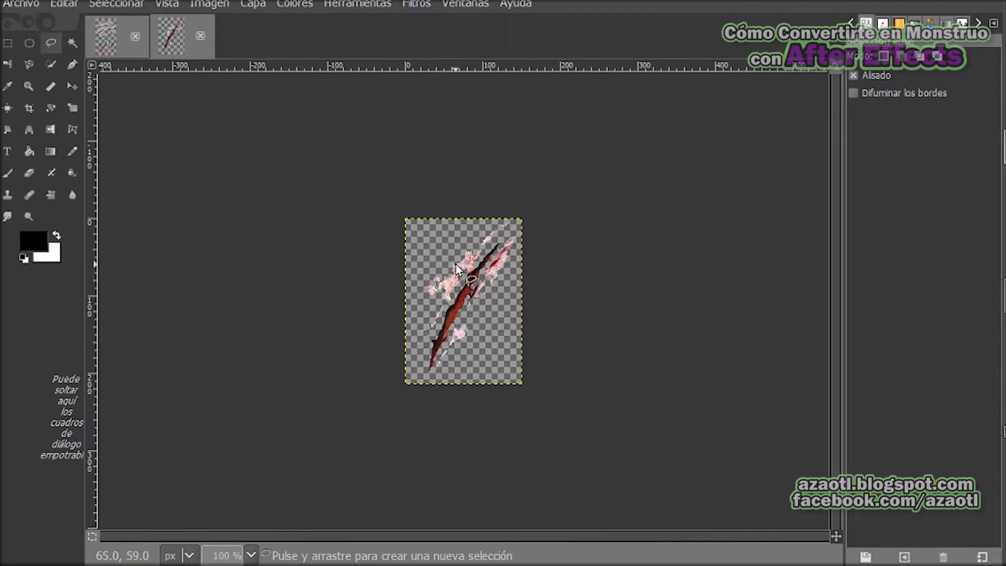
left_click(415, 5)
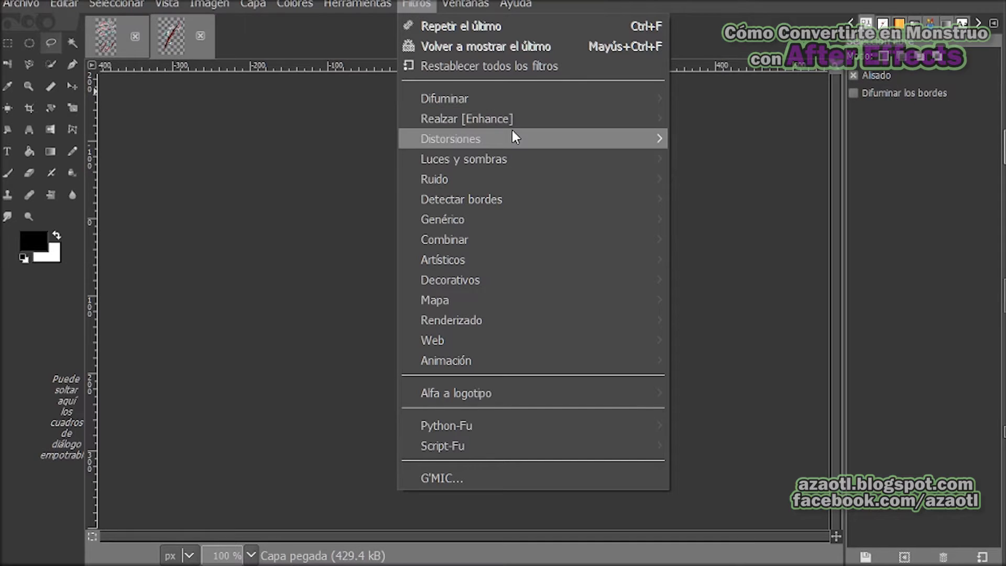
mouse_move(511, 128)
left_click(727, 281)
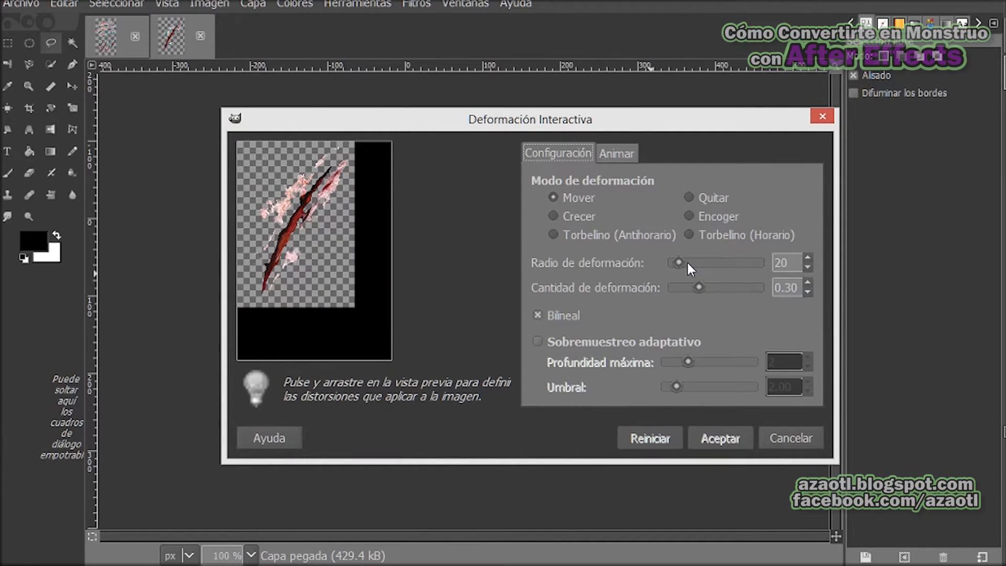
left_click_drag(683, 262, 692, 263)
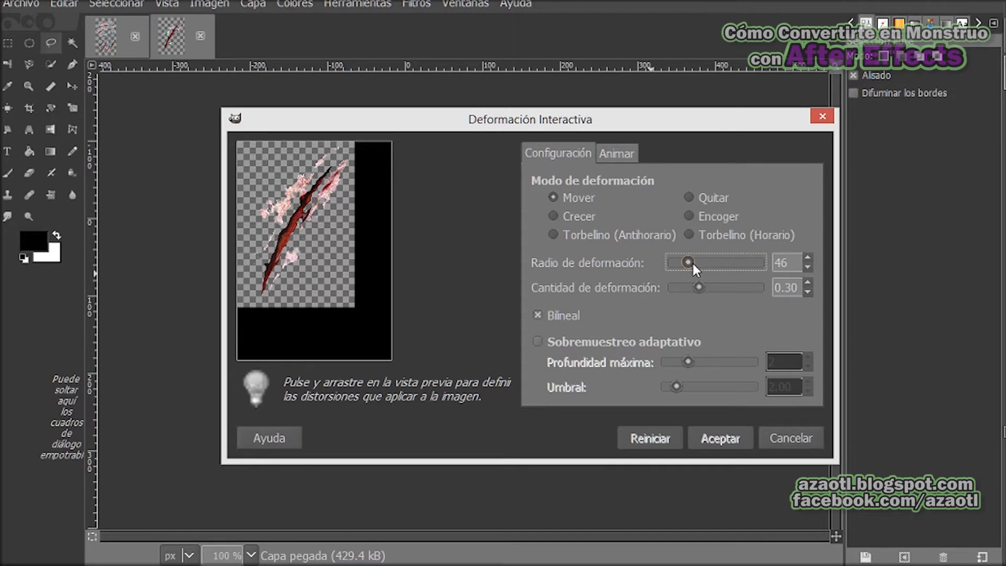
mouse_move(293, 212)
left_mouse_down()
mouse_move(298, 240)
mouse_move(298, 218)
mouse_move(274, 209)
mouse_move(278, 273)
left_mouse_up()
left_click_drag(319, 180, 298, 161)
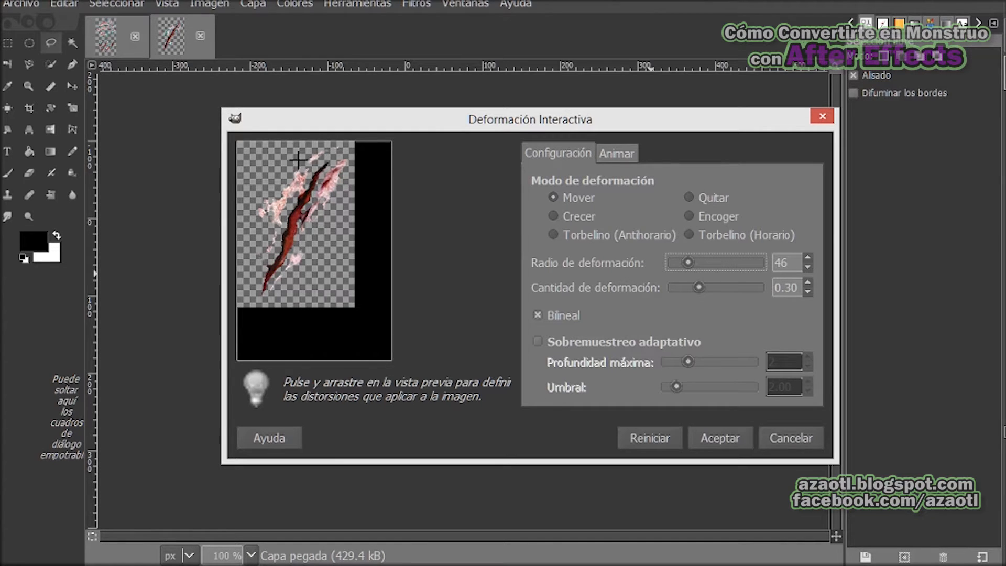
left_click(731, 438)
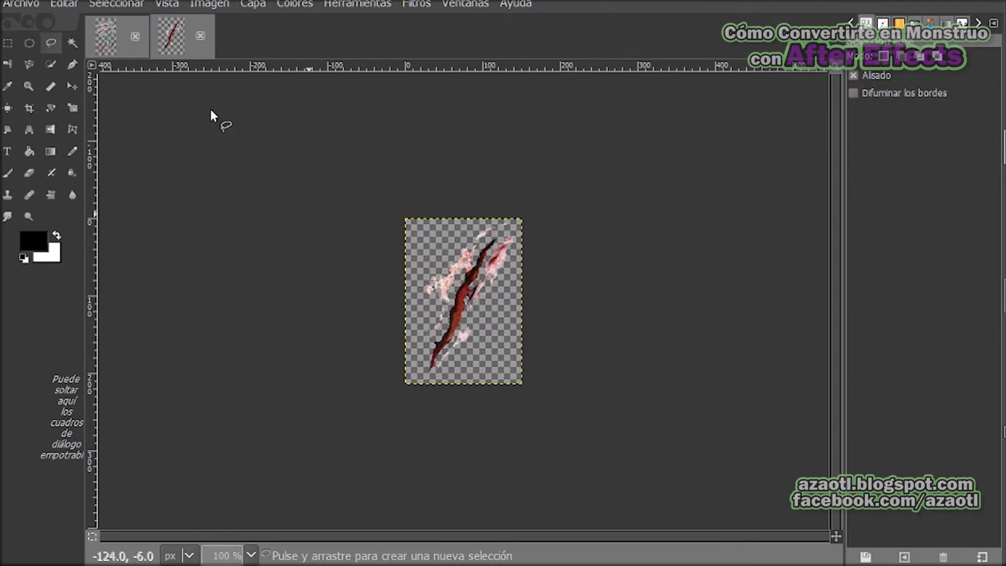
Step: Darken the claw cut slightly with a Curves adjustment
left_click(294, 4)
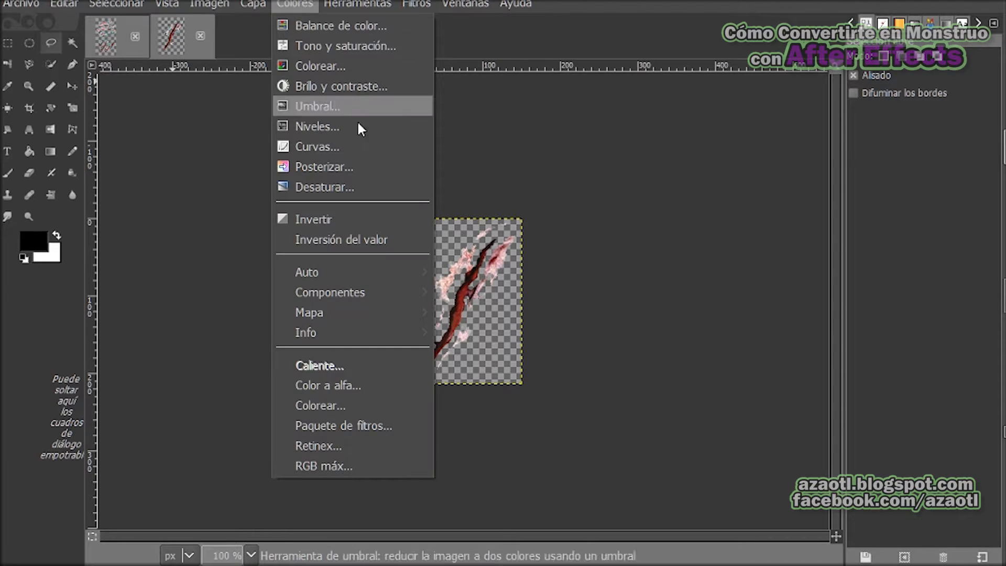
left_click(363, 145)
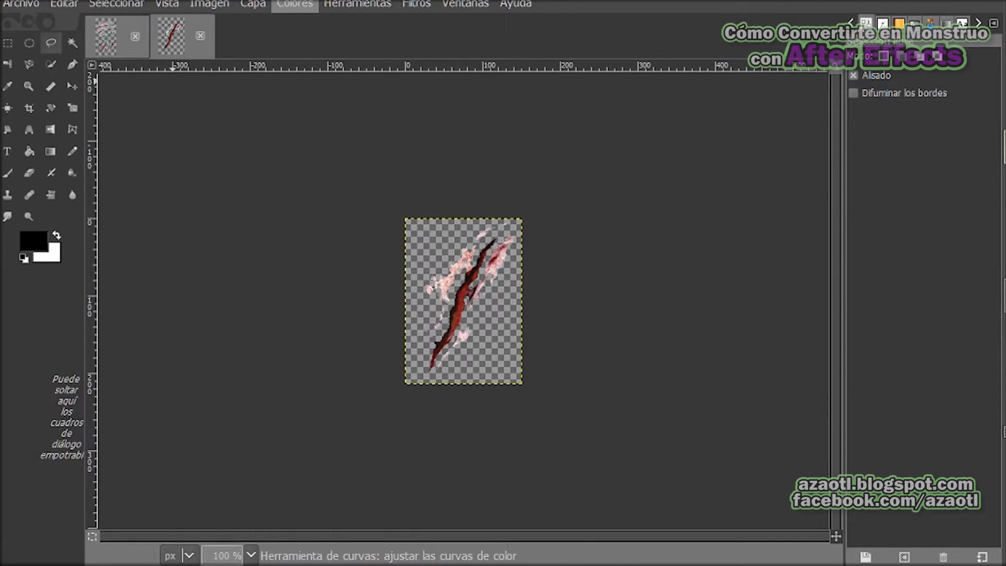
left_click_drag(837, 242, 842, 260)
left_click(896, 440)
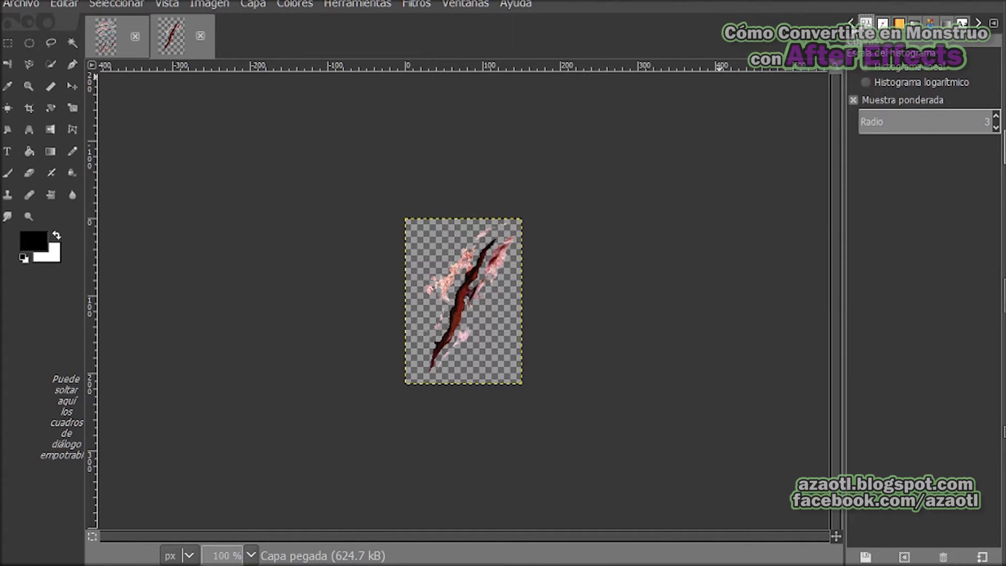
Step: Lower the pasted layer's opacity to 81.3 and export the image as scarf.png with the default PNG options
left_click(962, 23)
left_click_drag(934, 68, 966, 69)
left_click(21, 4)
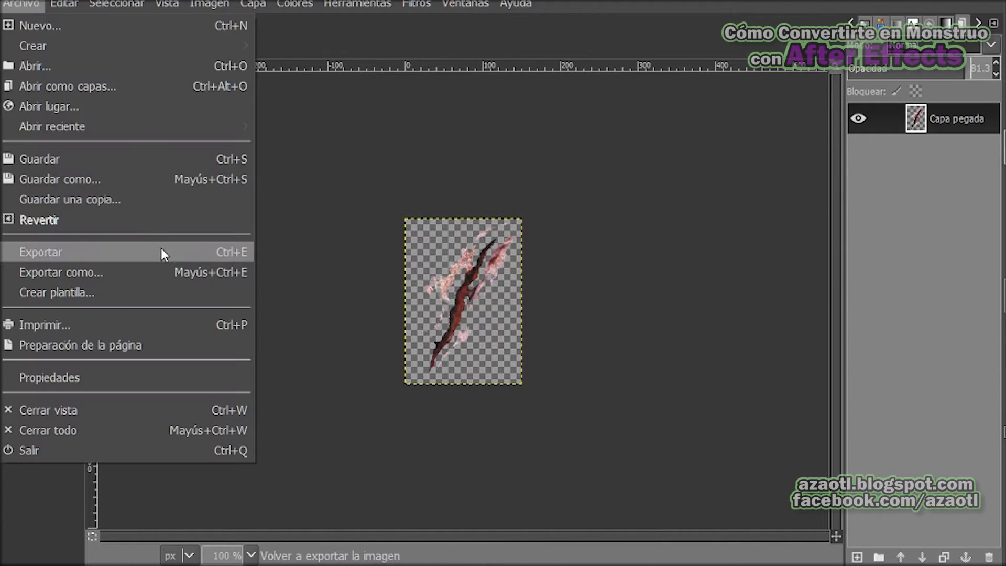
left_click(156, 269)
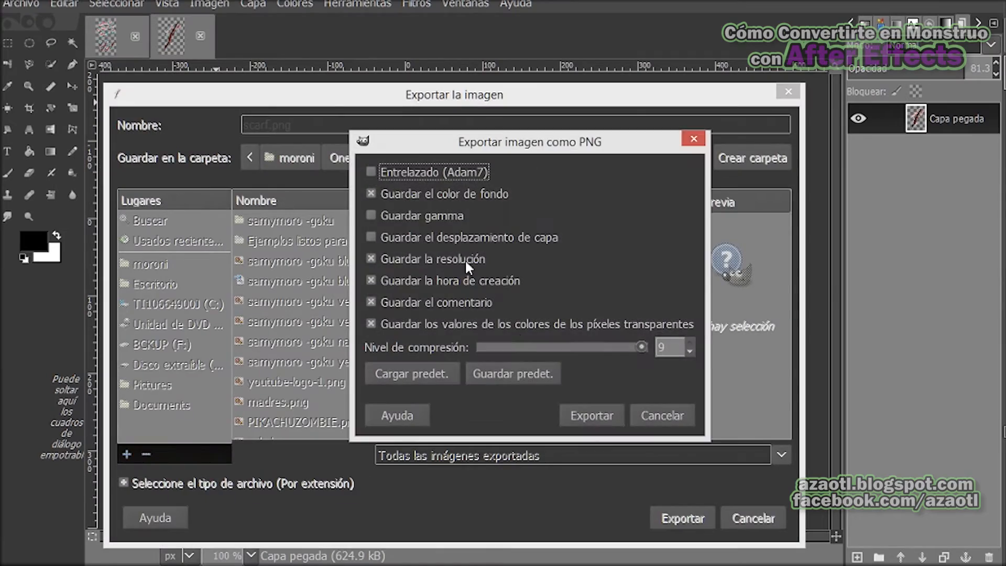
left_click(588, 478)
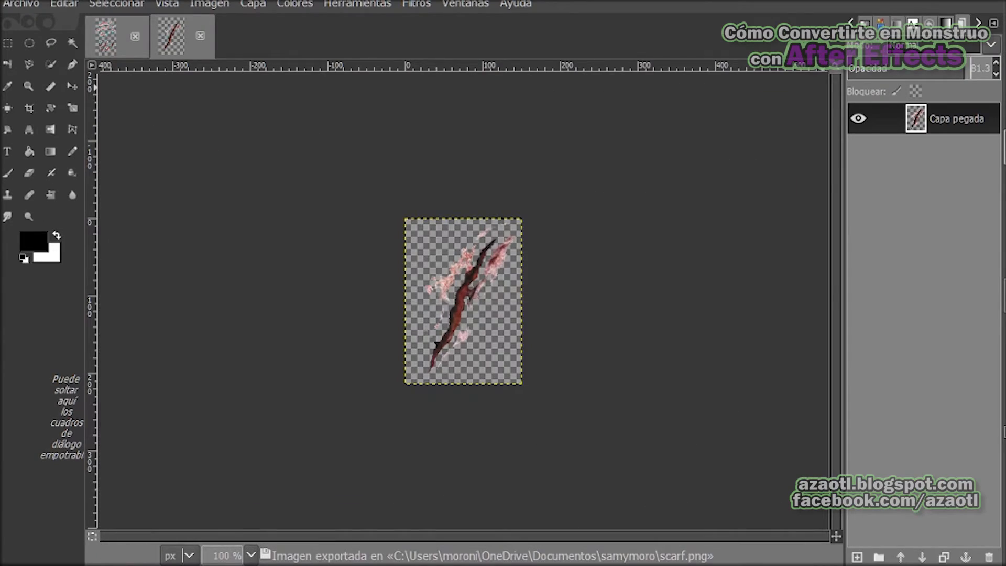
Step: Quit GIMP, switch to After Effects, and import scarf.png into the project
key("ctrl+q")
left_click(309, 287)
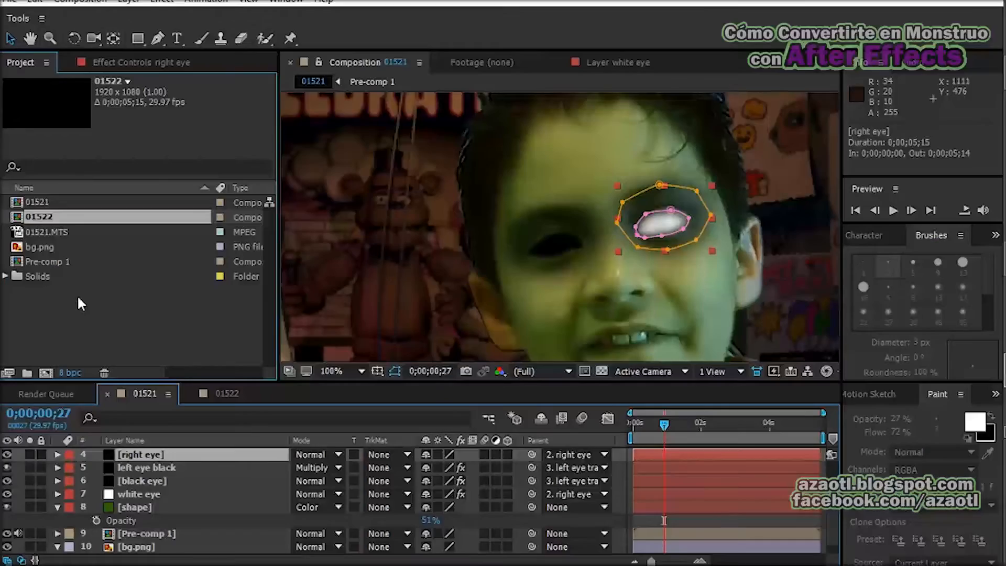
right_click(76, 303)
mouse_move(257, 385)
left_click(287, 376)
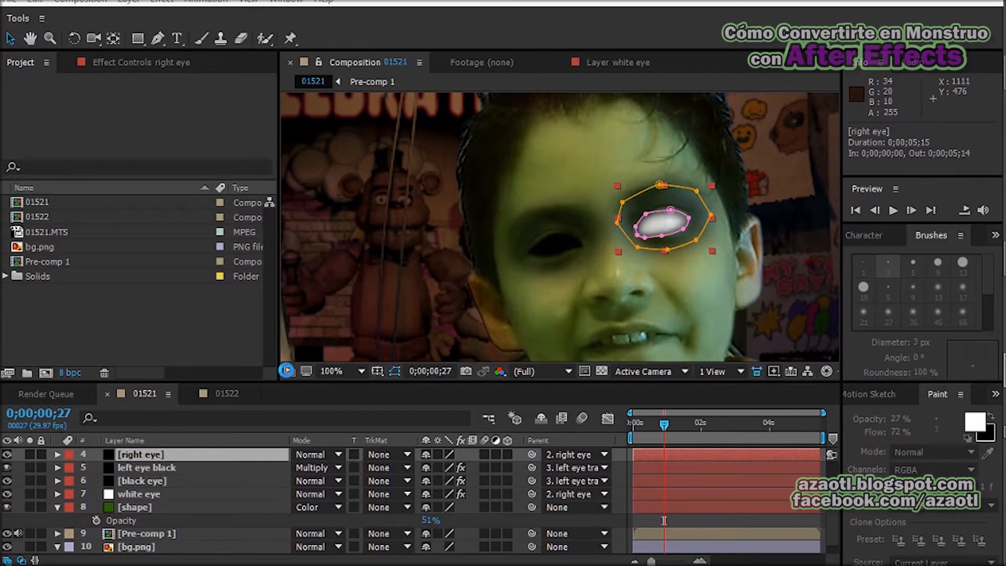
scroll(429, 209, "down", 1)
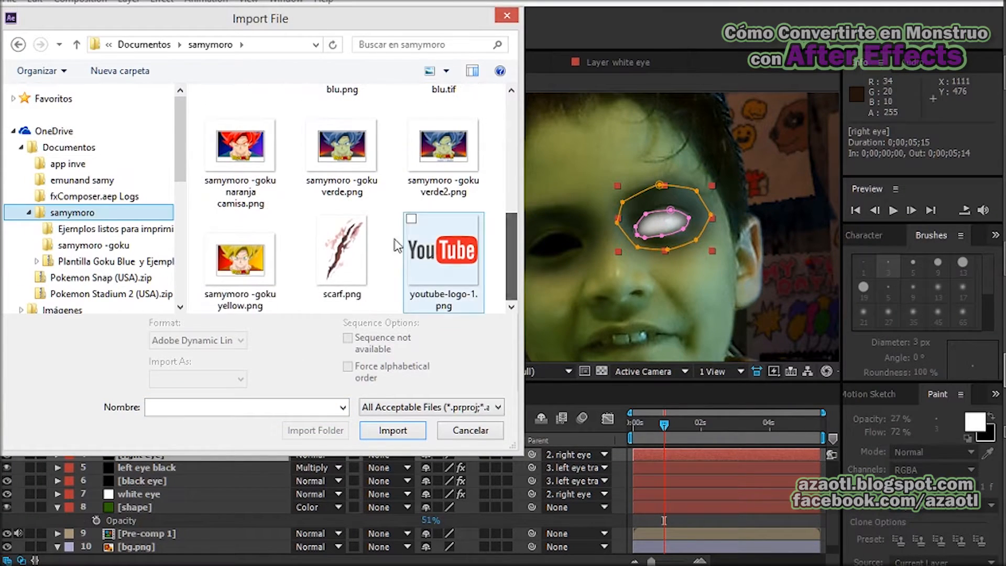
left_click(364, 238)
left_click(397, 432)
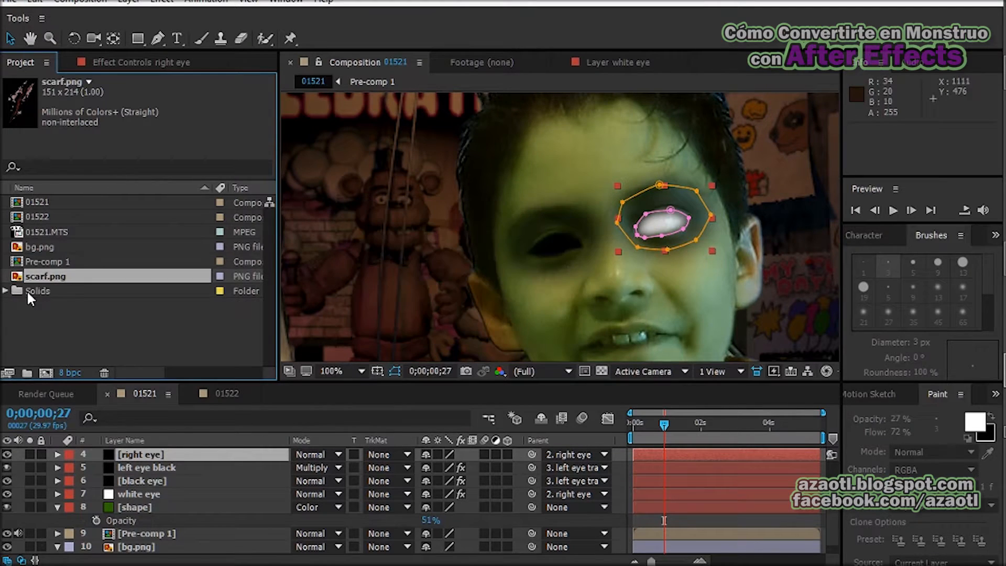
Step: Add scarf.png to composition 01521 above the white eye layer and place it over the boy's black eye at about 1248, 374
left_click_drag(18, 281, 177, 487)
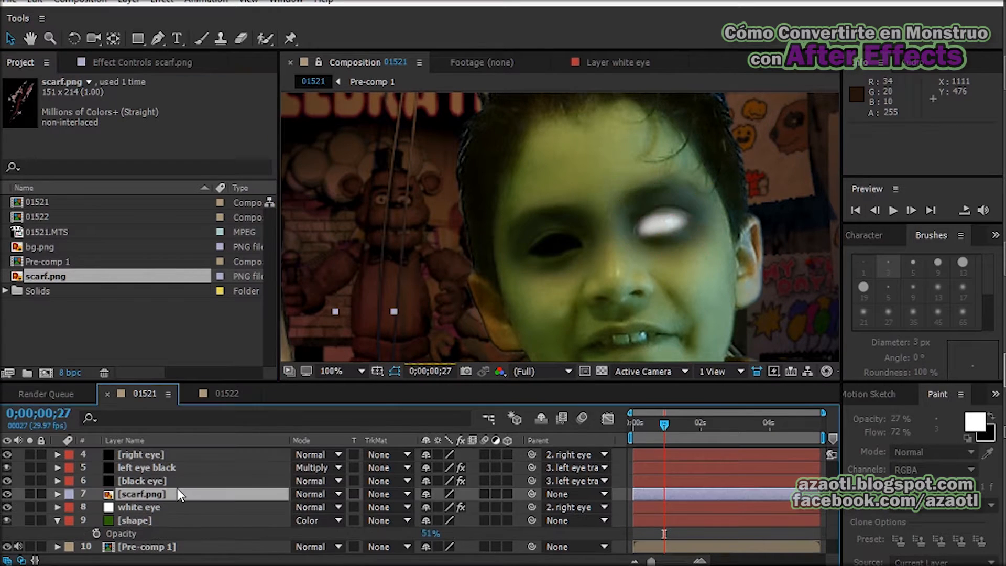
scroll(382, 299, "down", 1)
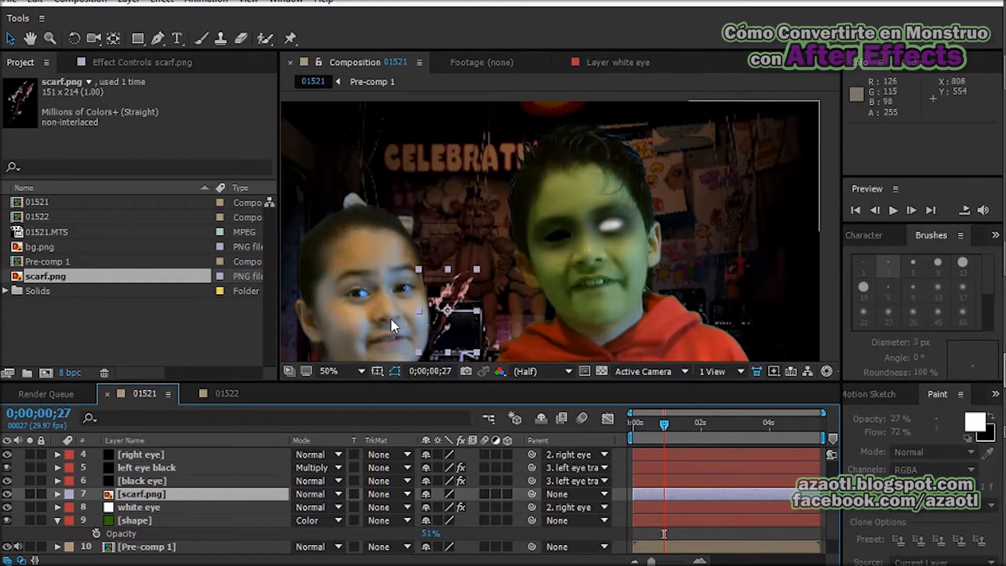
left_click_drag(391, 317, 377, 303)
left_click_drag(459, 291, 564, 216)
scroll(565, 220, "up", 2)
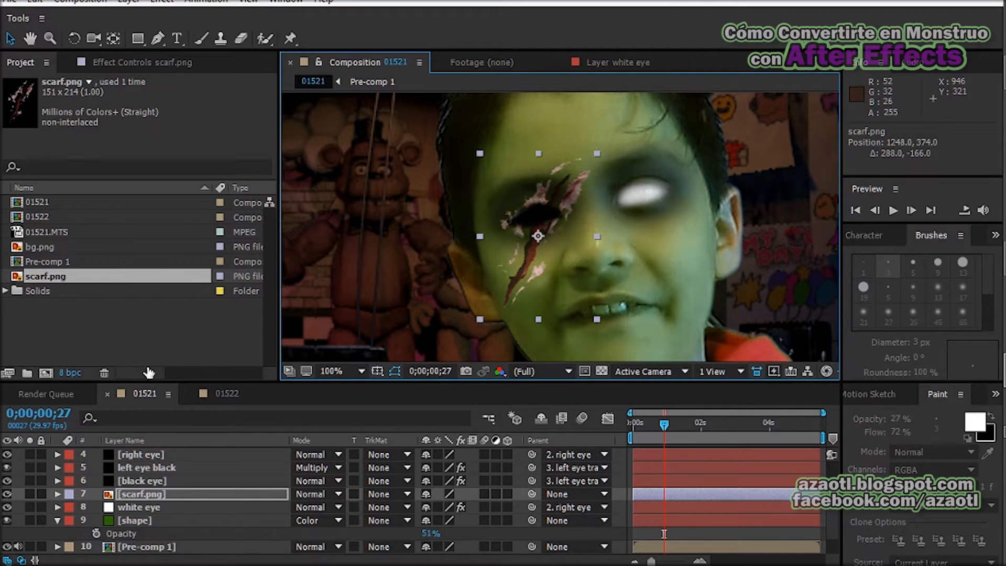
Step: Scale the scarf.png layer to 81% and nudge it to position 1246, 364 over the black eye
key("s")
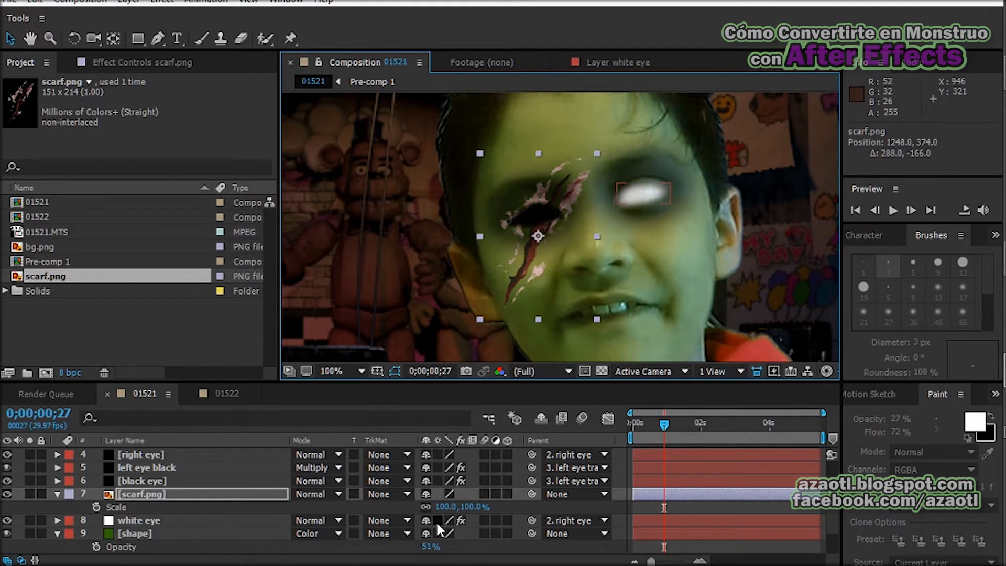
left_click_drag(446, 511, 428, 506)
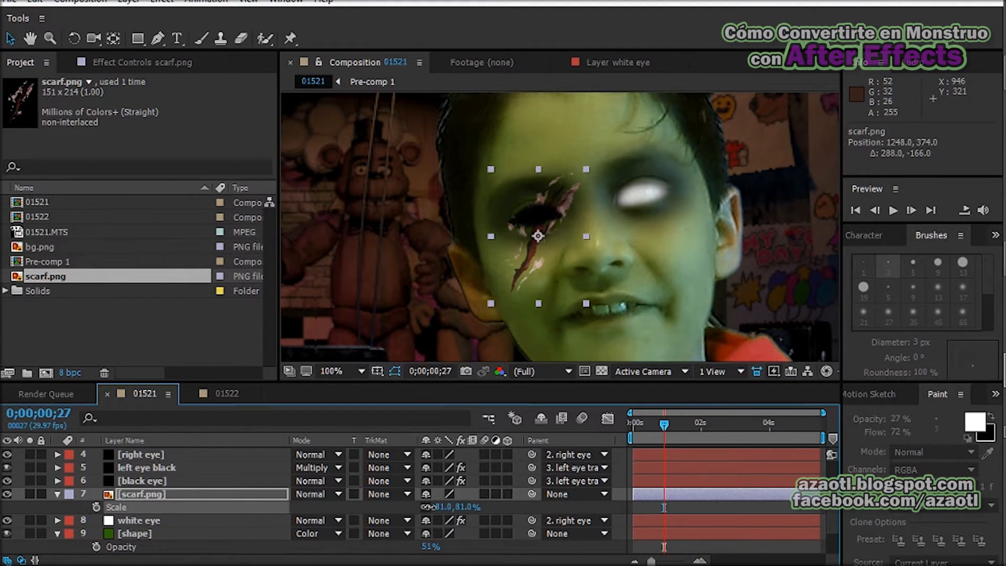
left_click_drag(528, 266, 526, 256)
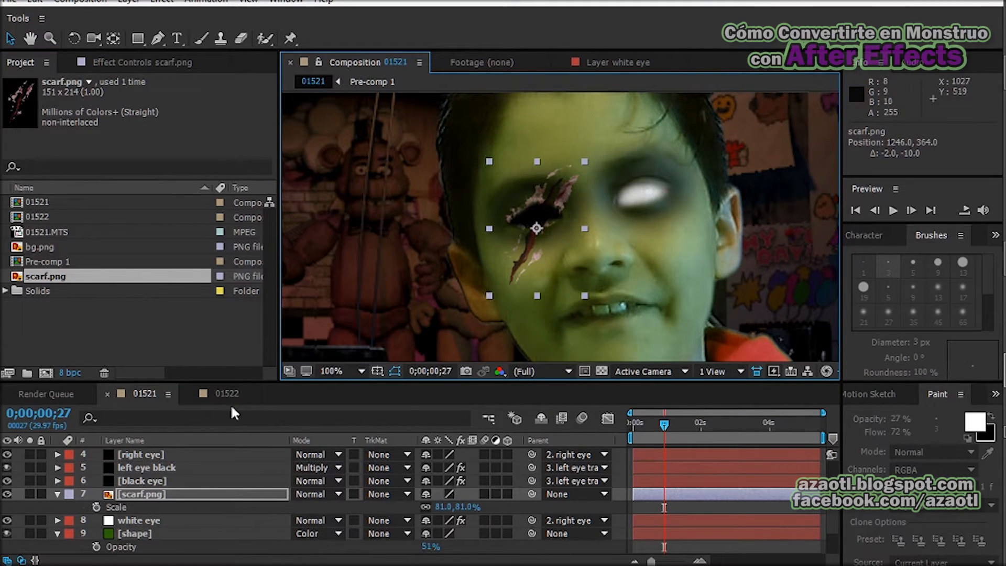
Step: Place the scarf.png layer directly beneath the green shape layer and set its opacity to 91%
scroll(149, 503, "down", 2)
left_click_drag(140, 457, 140, 499)
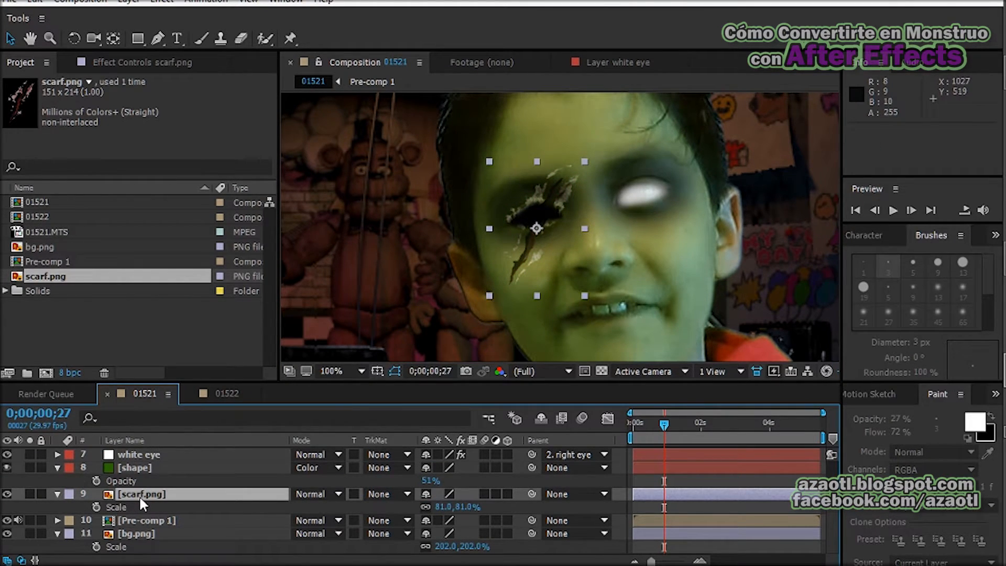
left_click_drag(139, 495, 142, 466)
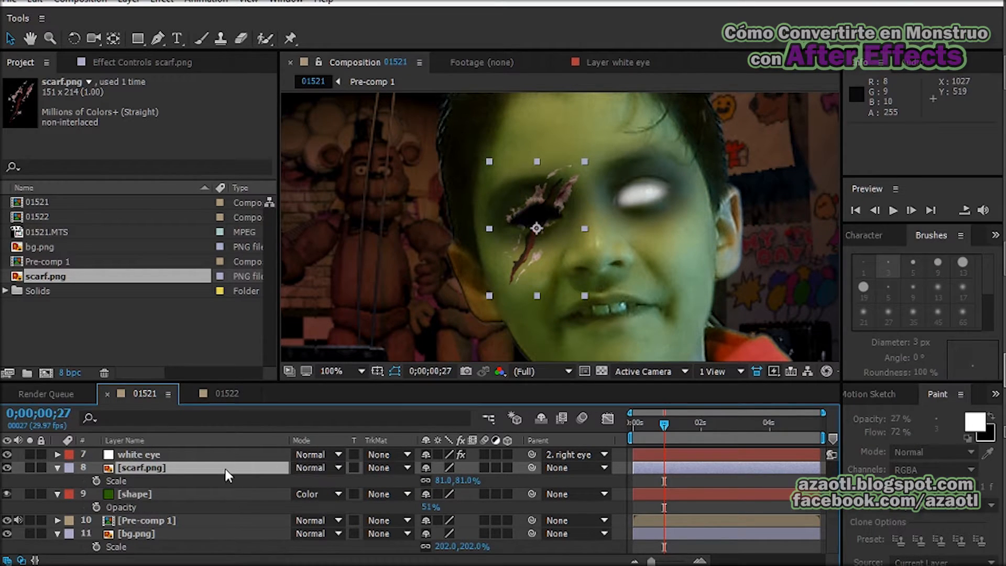
key("t")
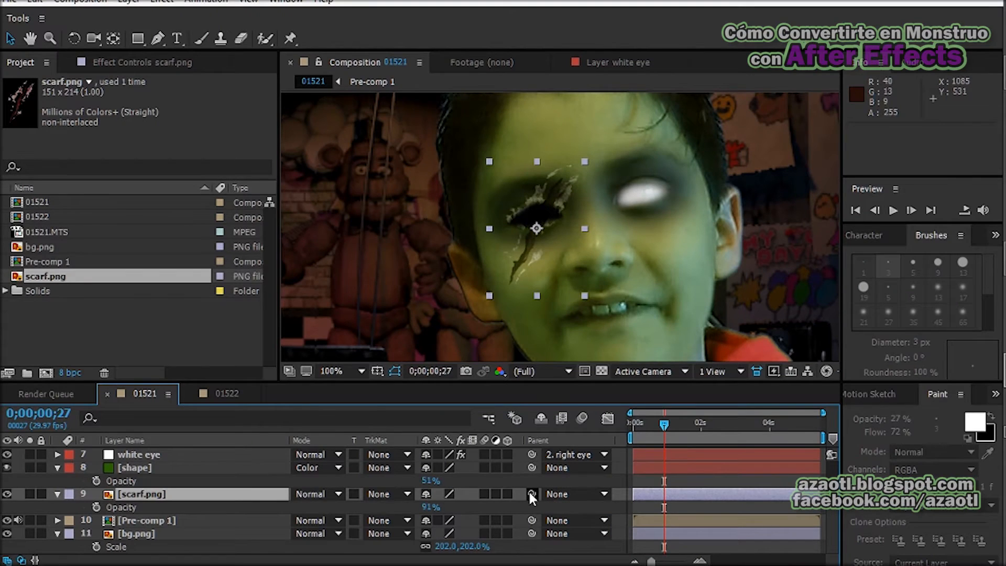
Step: Parent the scarf.png layer to left eye tracking and check at several points in time that the cut follows the face
left_click_drag(530, 493, 240, 475)
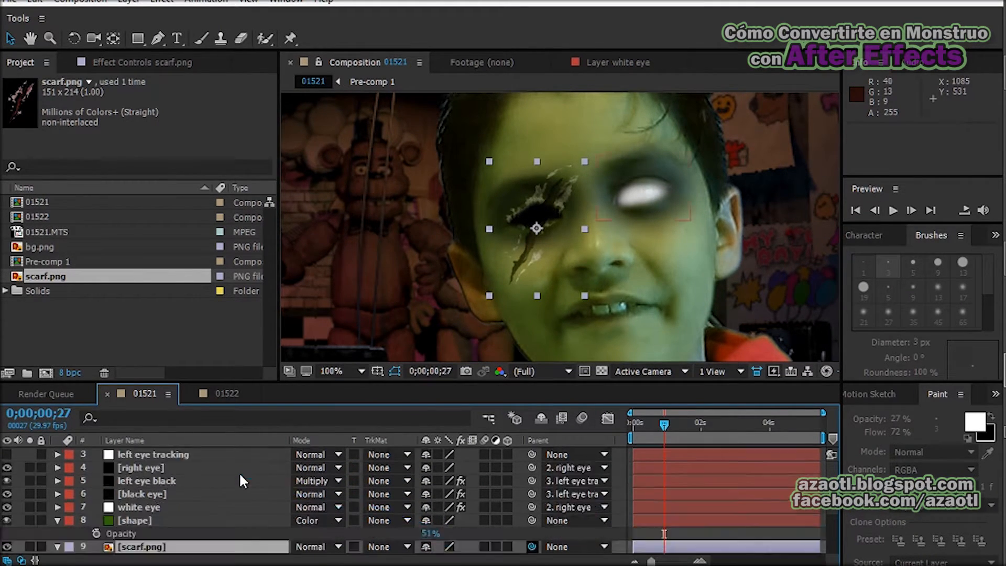
left_click(644, 424)
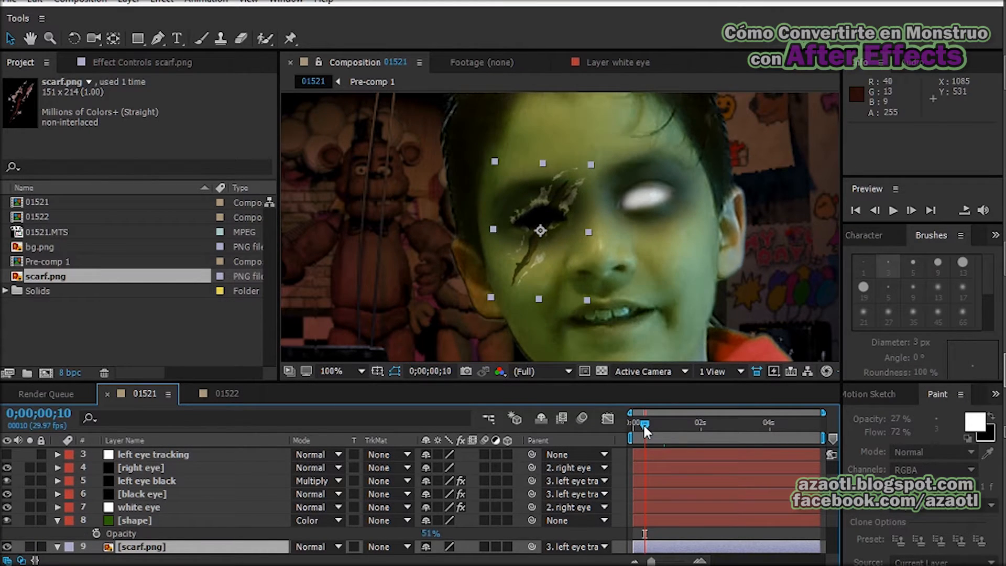
left_click(726, 424)
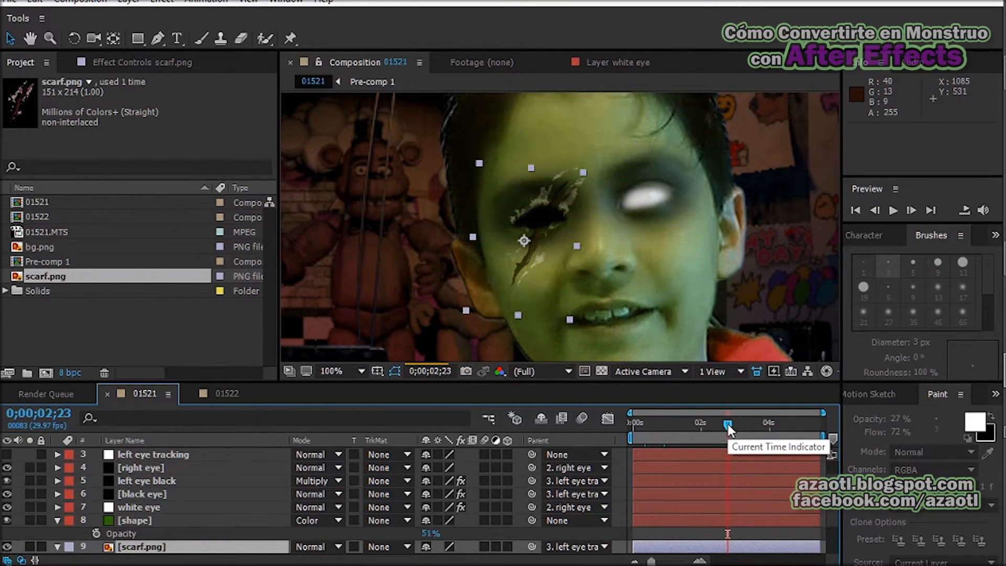
left_click(776, 424)
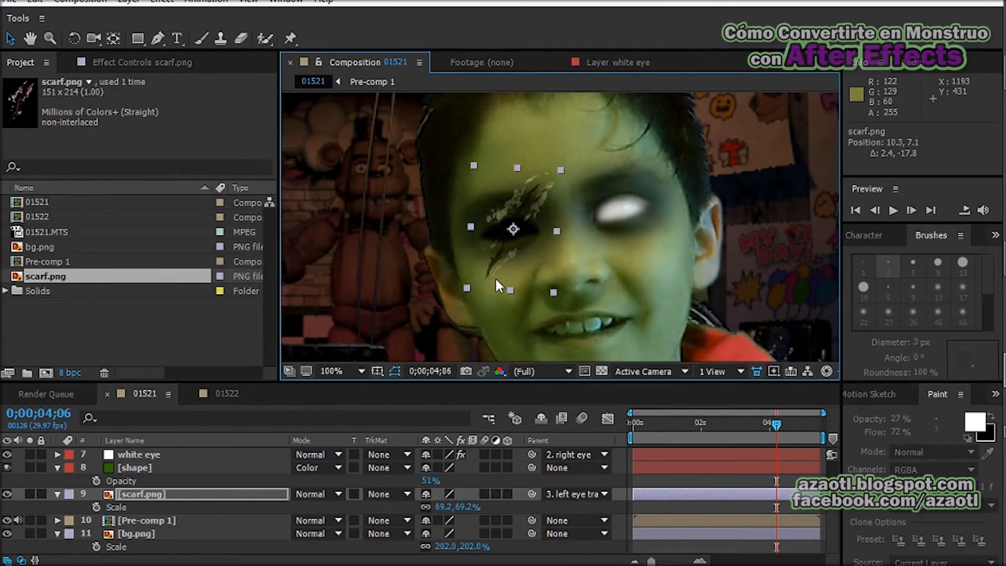
Step: Set the scarf.png layer's blending mode to Overlay
key("comma")
left_click(309, 492)
left_click(336, 259)
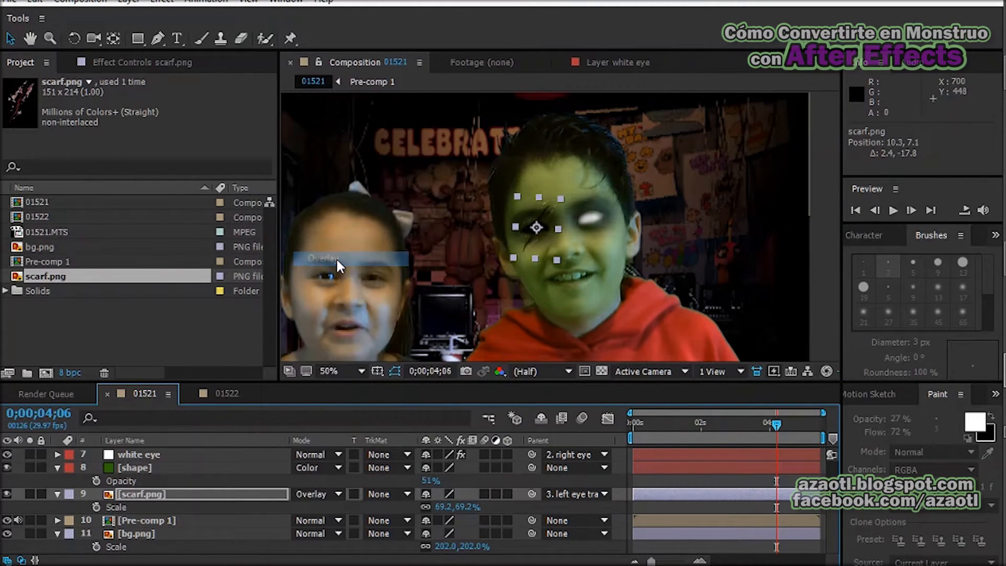
key("period")
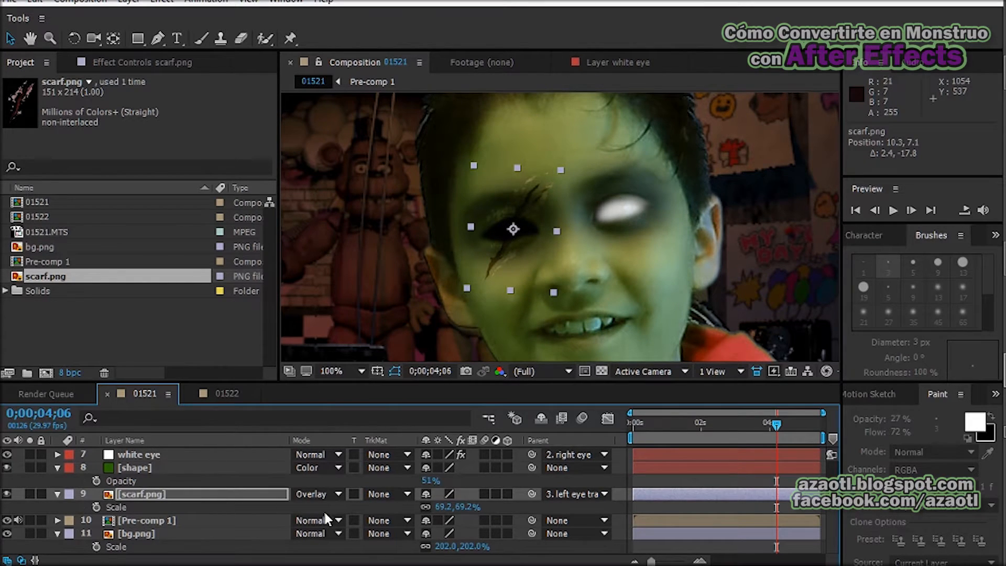
Step: Set the scarf.png layer's scale to 86.2% and inspect the cut over the black eye at 0;00;05;01
left_click_drag(441, 507, 446, 508)
scroll(558, 343, "down", 1)
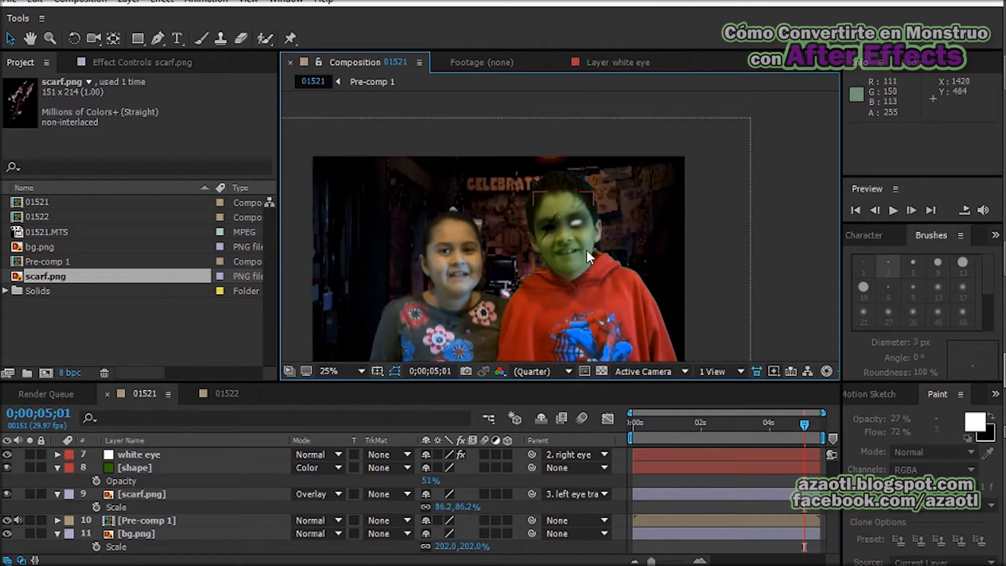
scroll(567, 247, "up", 2)
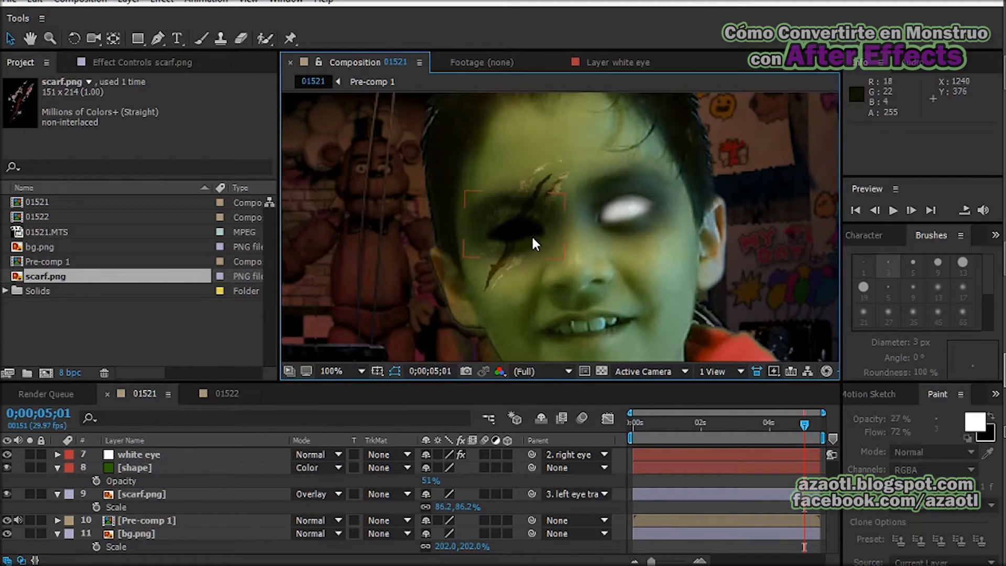
scroll(531, 233, "up", 1)
scroll(530, 241, "down", 3)
scroll(574, 213, "up", 3)
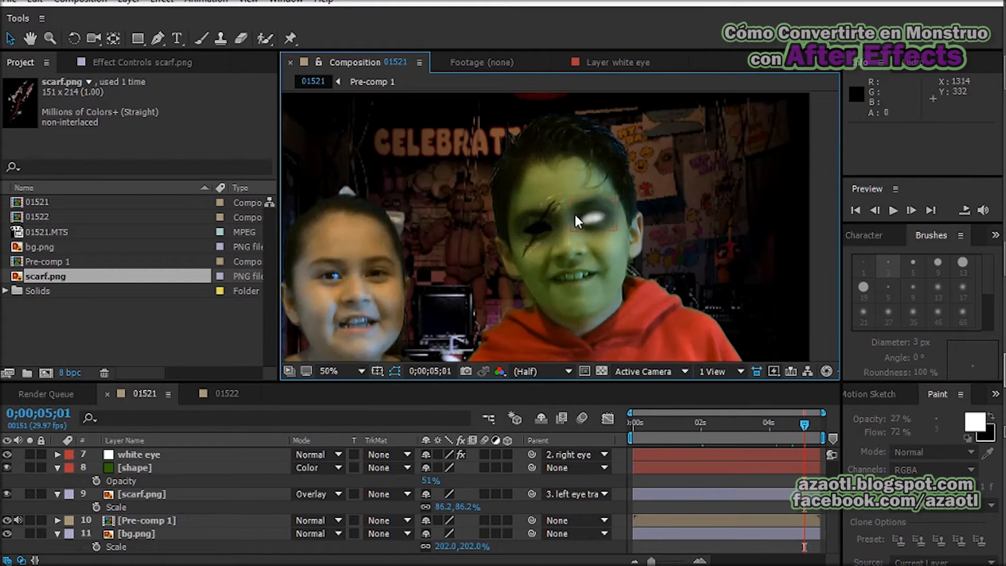
left_click_drag(648, 228, 532, 237)
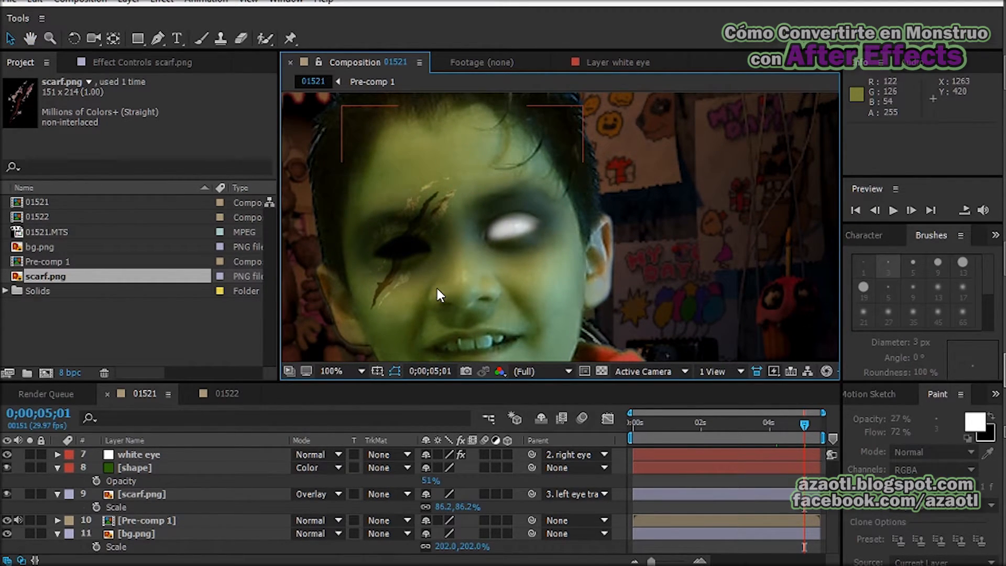
Step: Check the face effect in the full frame of composition 01521 at 0;00;05;01
key("comma")
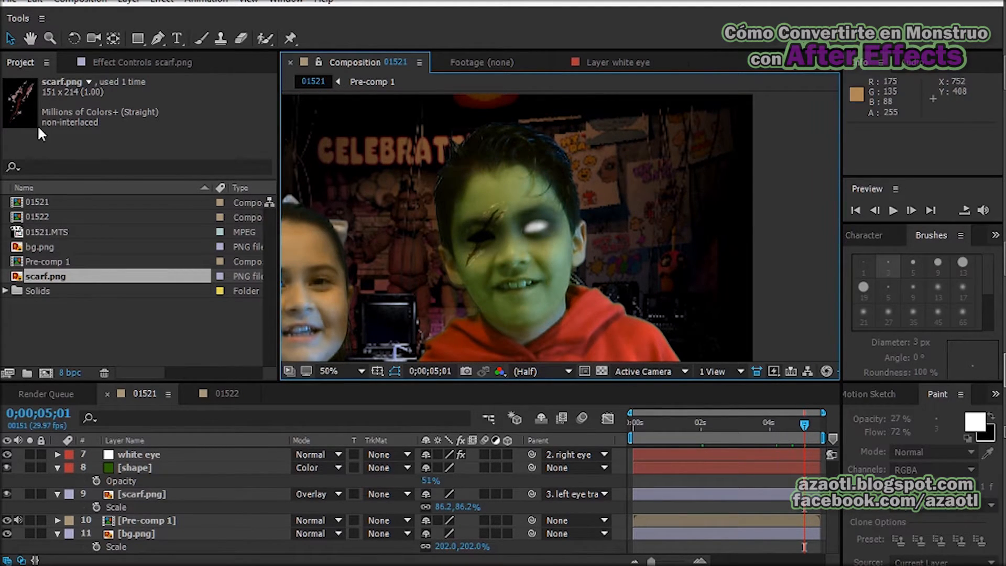
key("comma")
key("comma")
key("comma")
key("comma")
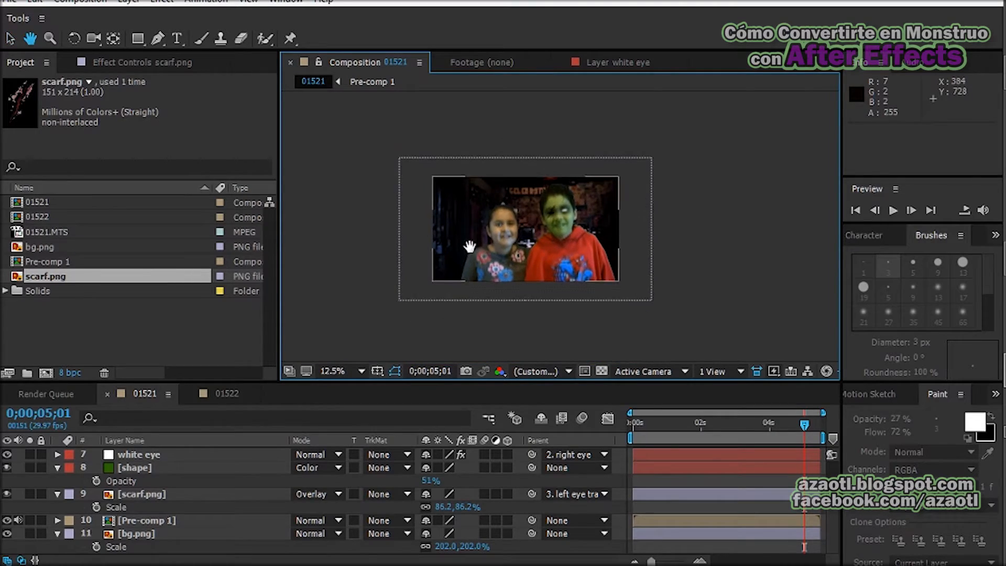
key("period")
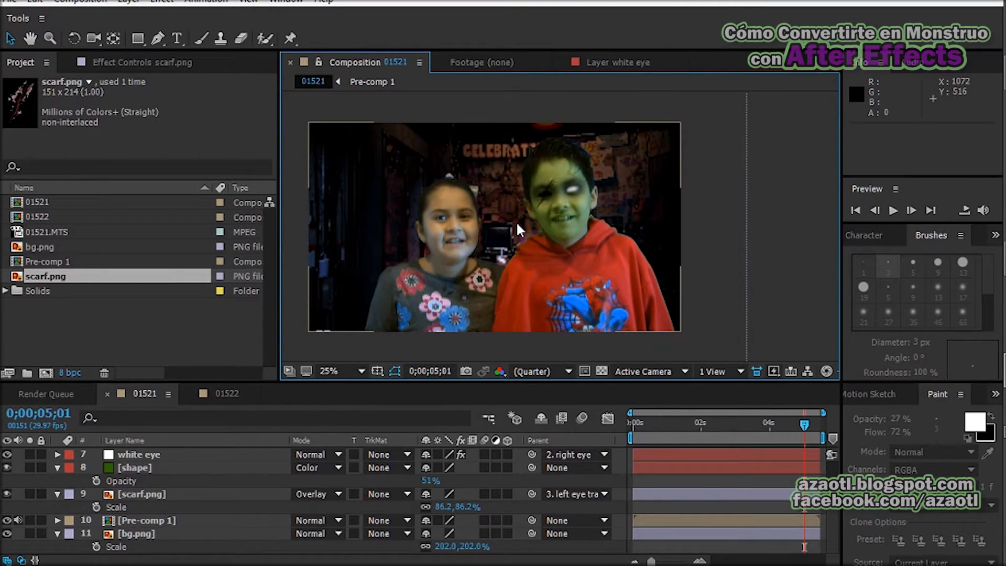
key("period")
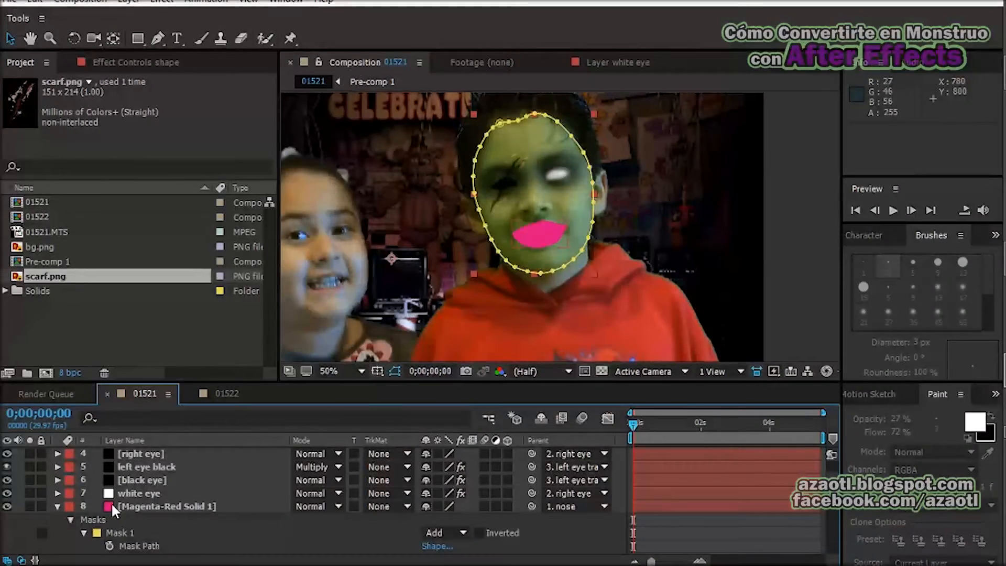
Step: Try the Intersect, Subtract and Difference modes on Mask 1 of the magenta mouth solid
scroll(111, 502, "down", 3)
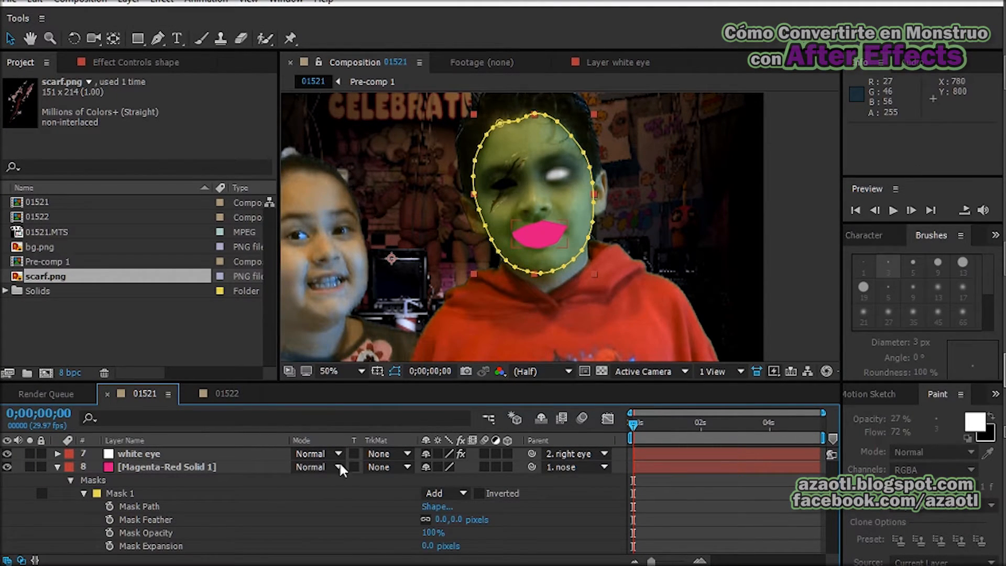
left_click(479, 493)
left_click(480, 491)
left_click(456, 492)
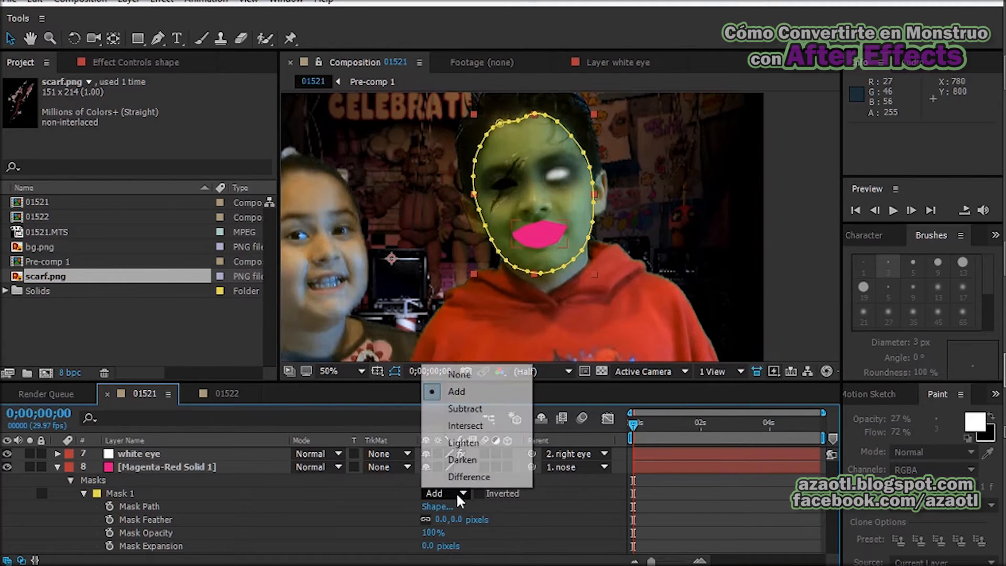
left_click(459, 423)
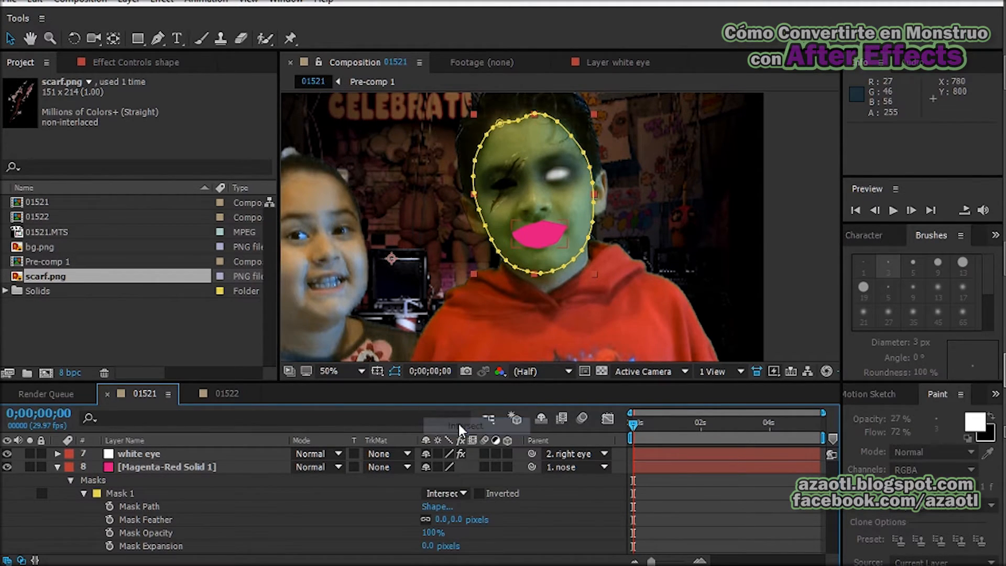
left_click(462, 490)
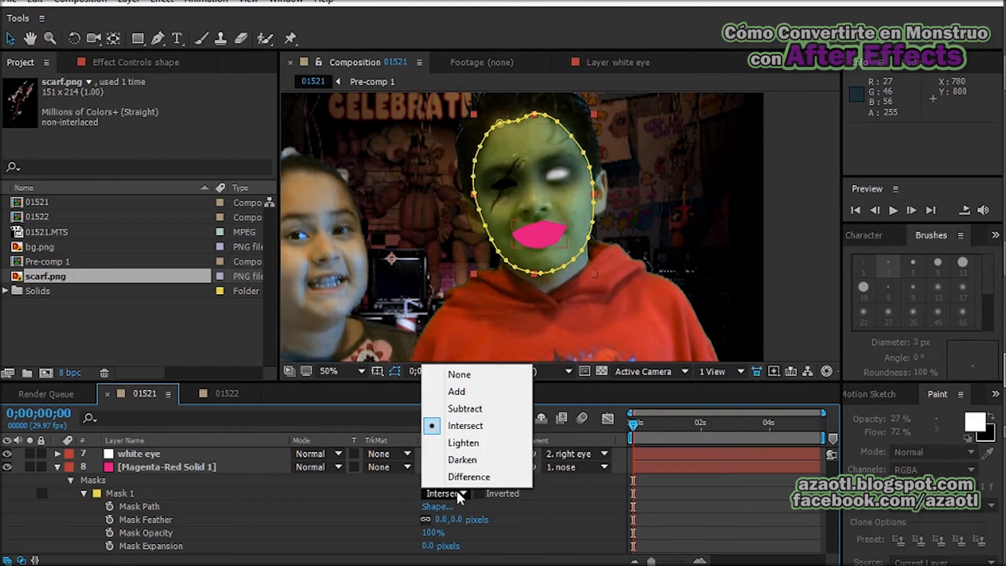
left_click(467, 411)
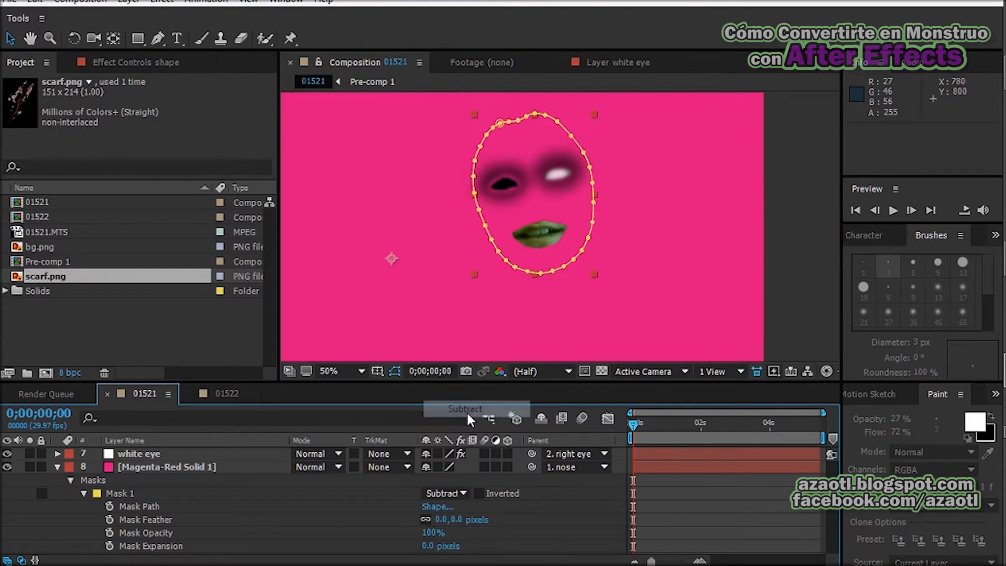
left_click(453, 496)
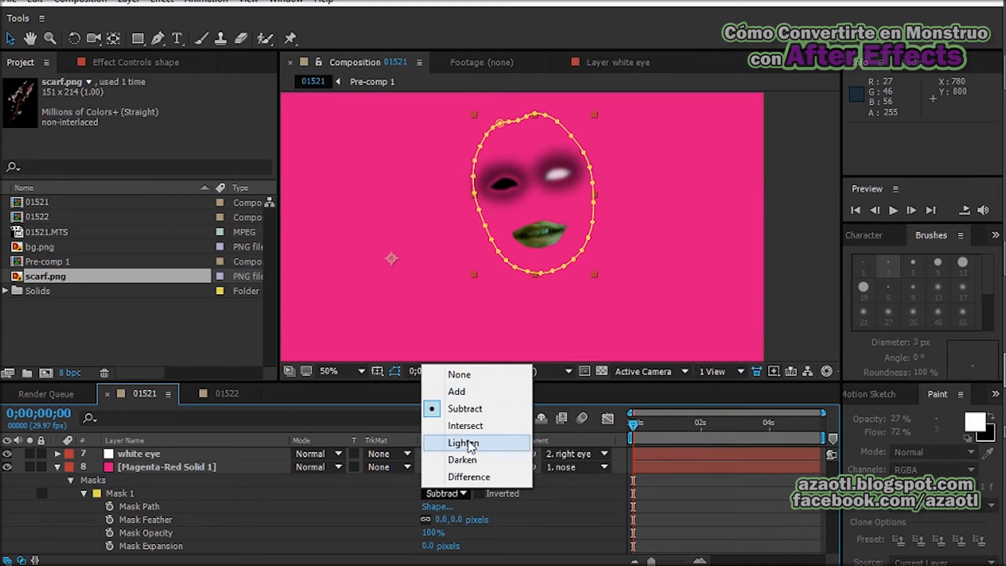
left_click(464, 476)
left_click(456, 492)
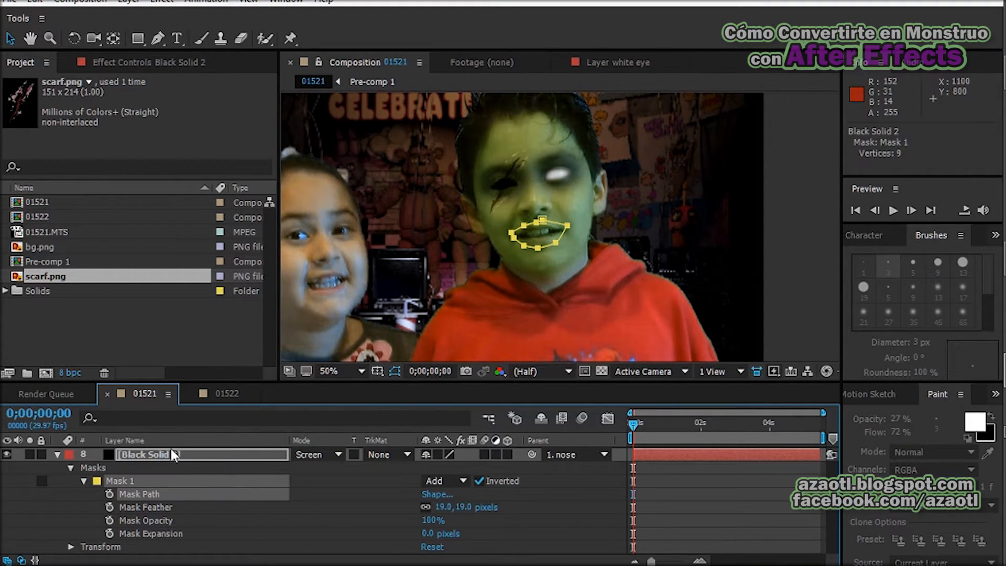
Step: Set the green shape layer's track matte to Alpha Matte "[Black Solid 2]"
left_click(169, 451)
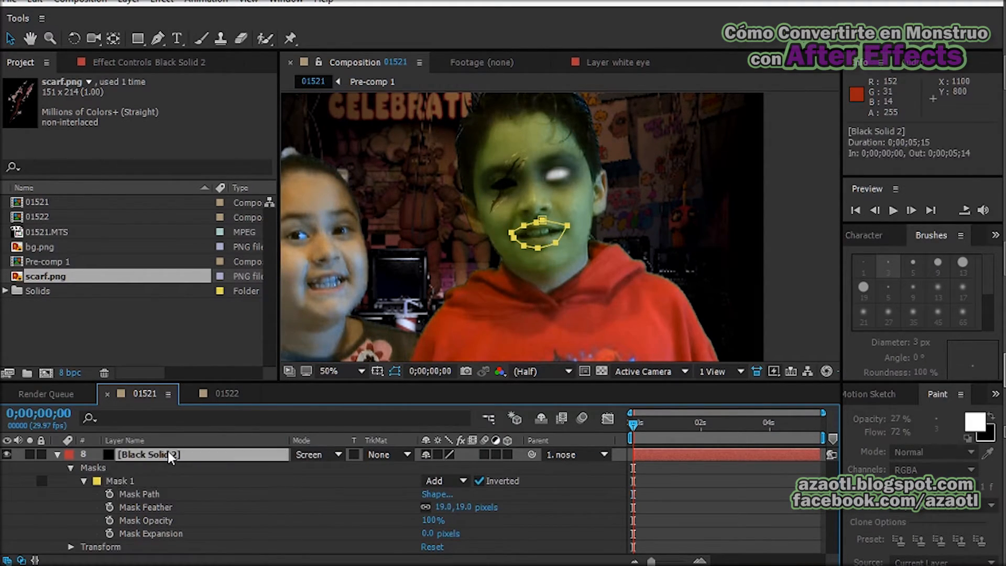
scroll(210, 502, "down", 2)
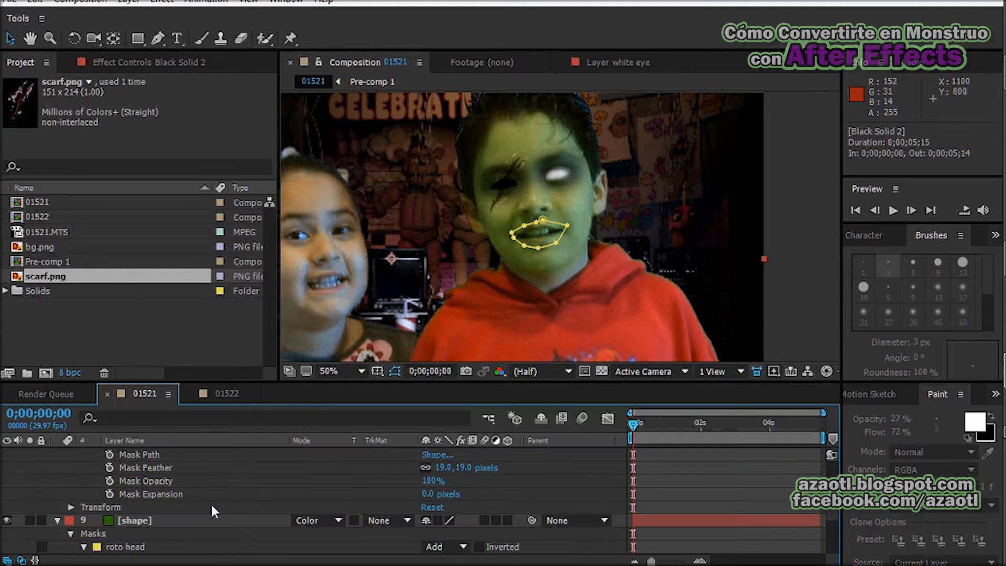
left_click(380, 518)
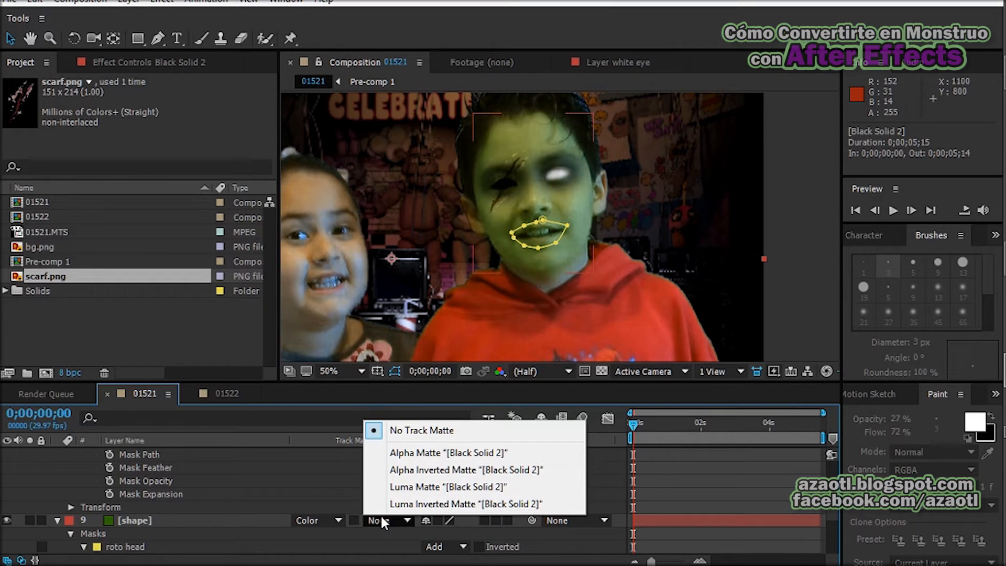
left_click(399, 453)
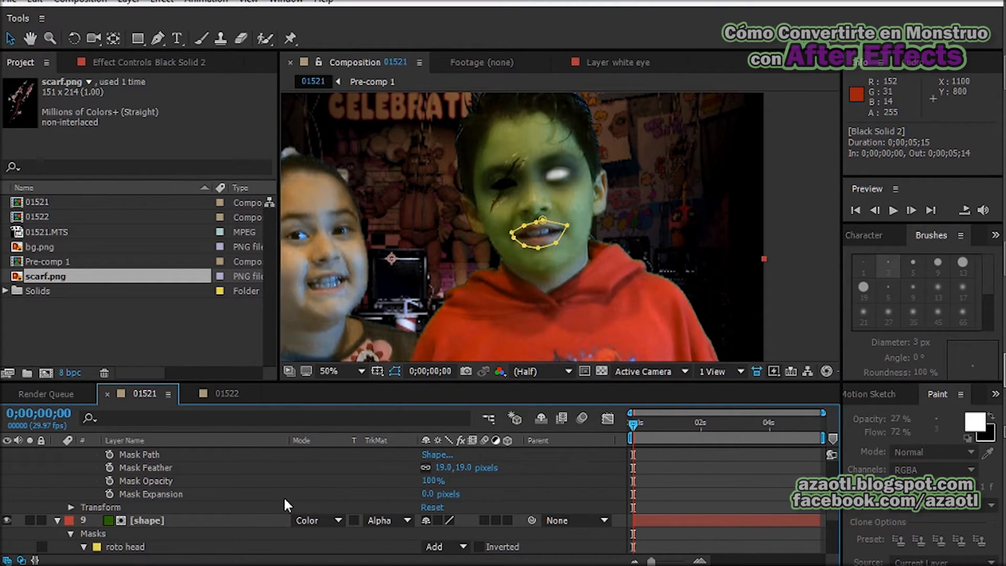
Step: Set the feather of Black Solid 2's Mask 1 to 35 pixels and its expansion to -5 pixels, and deselect the layer
scroll(283, 504, "up", 1)
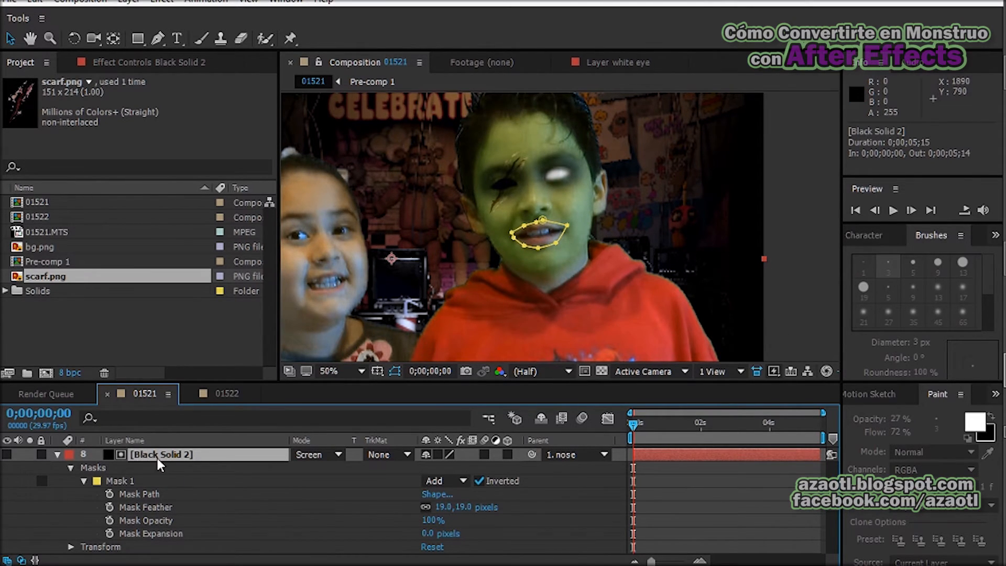
scroll(186, 490, "up", 1)
scroll(185, 489, "down", 1)
left_click_drag(441, 507, 419, 535)
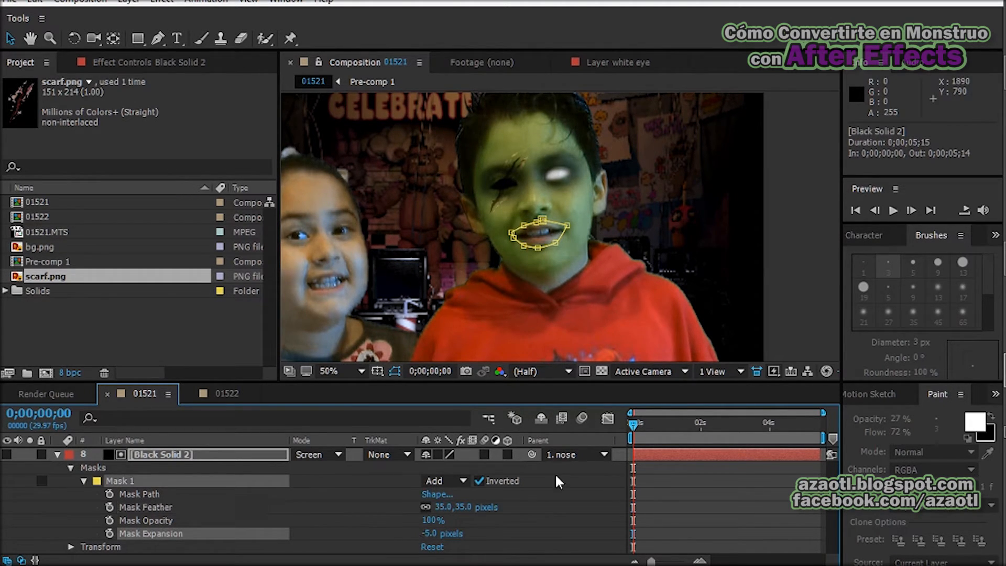
left_click(825, 288)
left_click(825, 288)
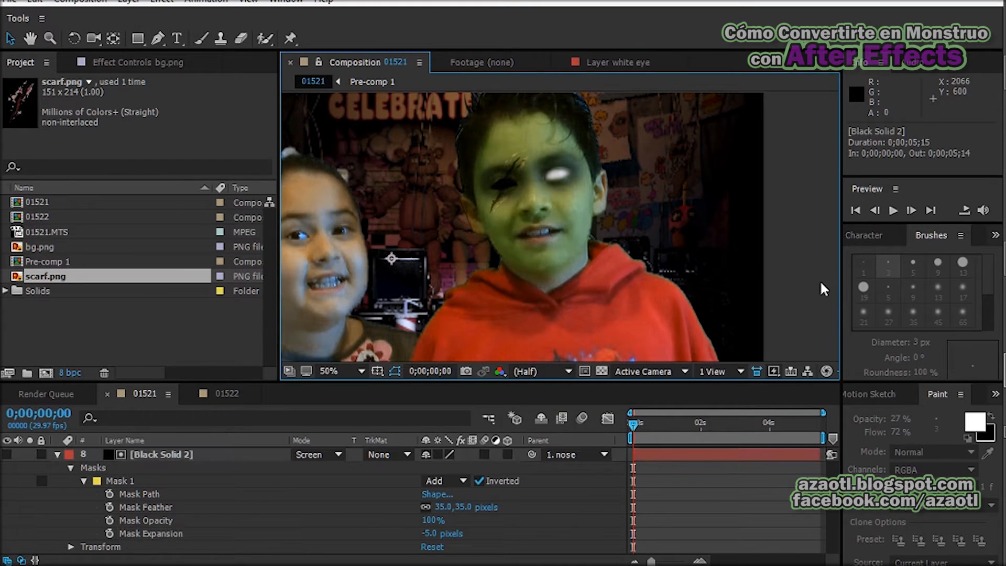
Step: Check the untinted mouth area and the whole effect at several points in time up to 0;00;04;19
key("comma")
key("period")
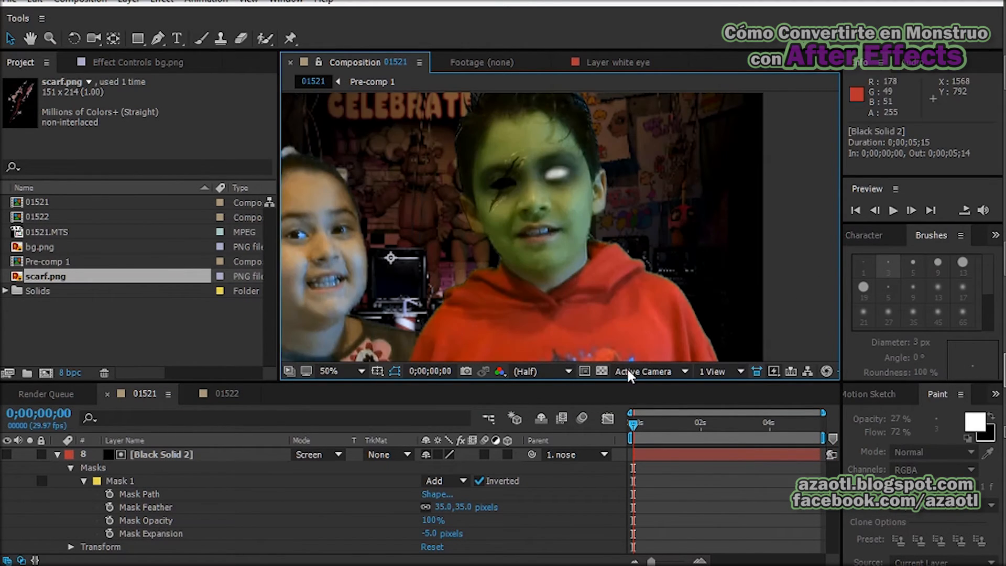
left_click(681, 420)
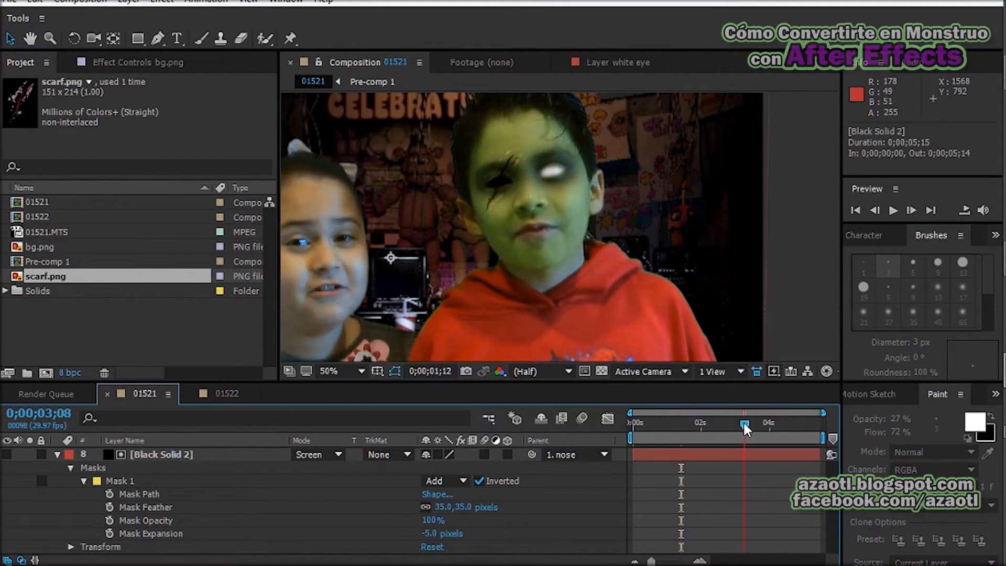
left_click(745, 421)
left_click(791, 423)
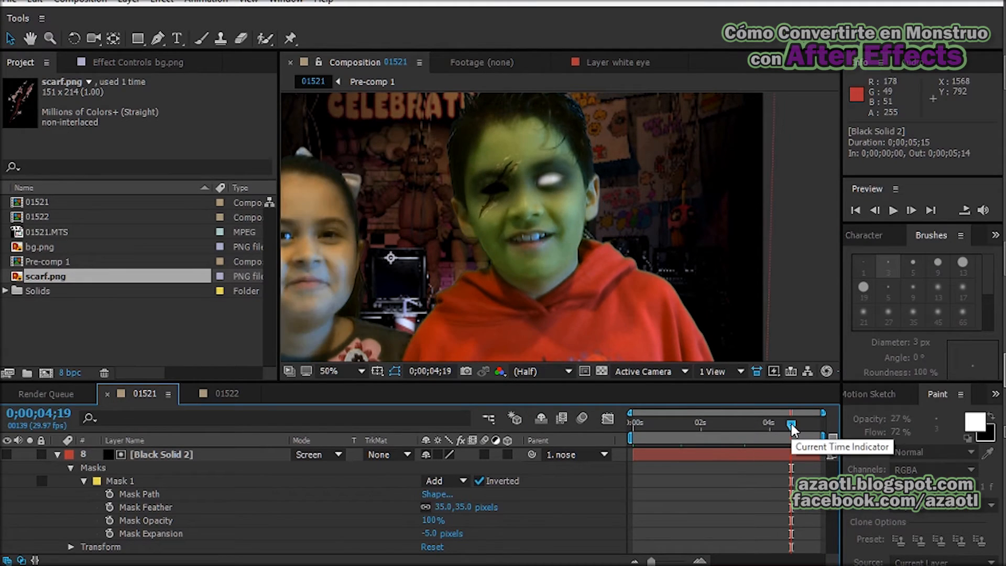
key("comma")
key("comma")
key("period")
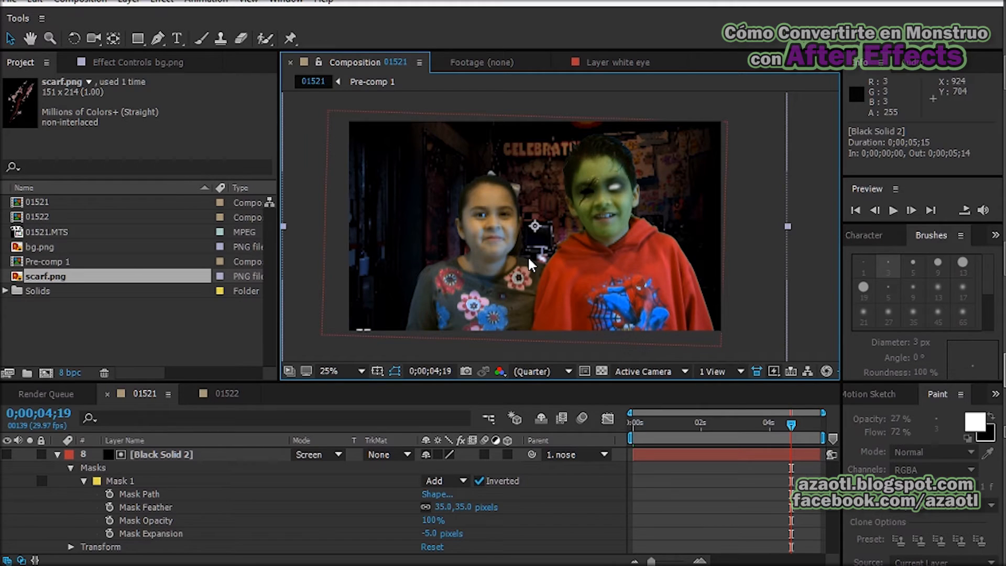
Step: Export composition 01521 to the Adobe Media Encoder queue and open its export settings
left_click(9, 2)
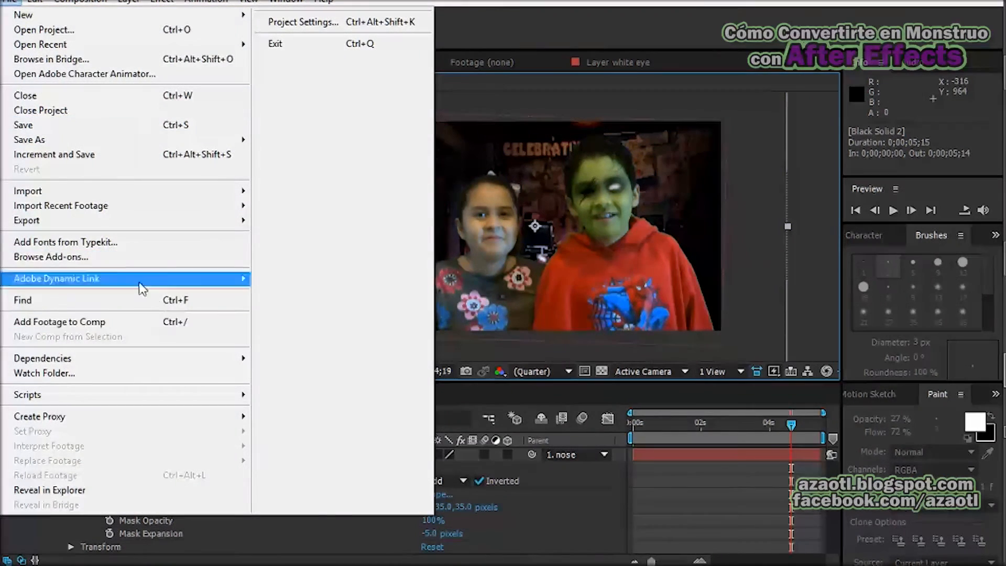
mouse_move(208, 221)
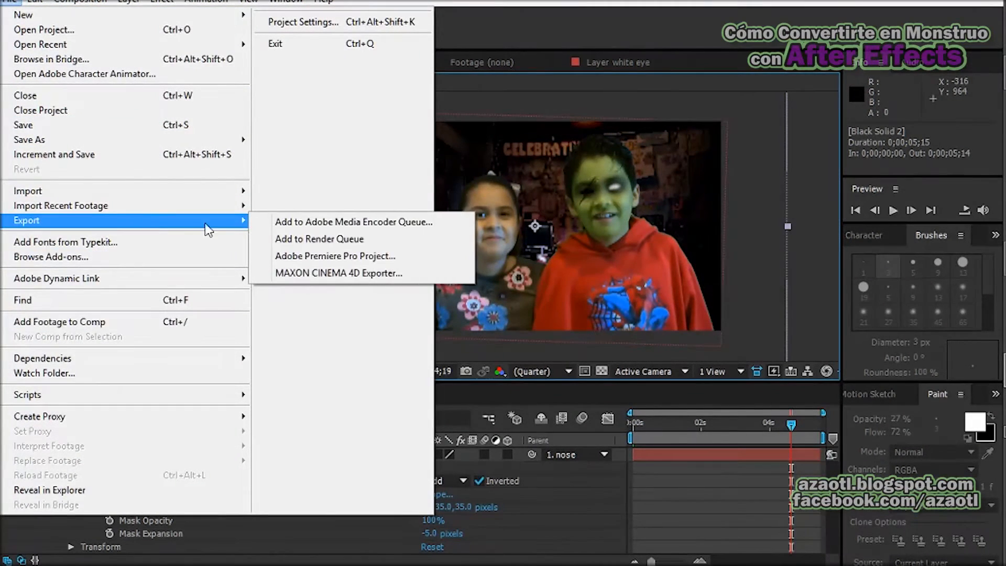
left_click(268, 224)
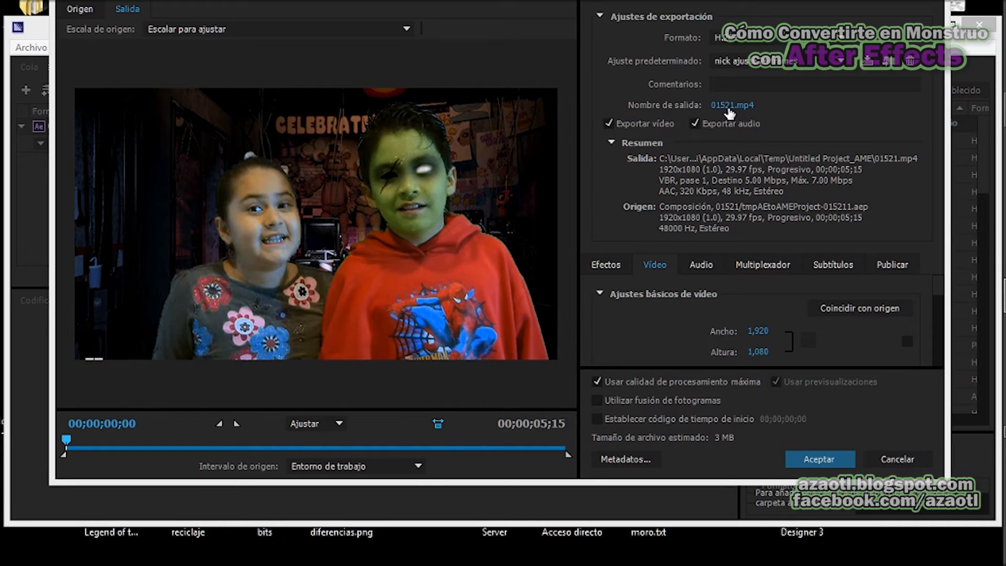
Step: Match the output's width and height to the source and choose Principal as the video profile
scroll(937, 293, "down", 1)
left_click(906, 318)
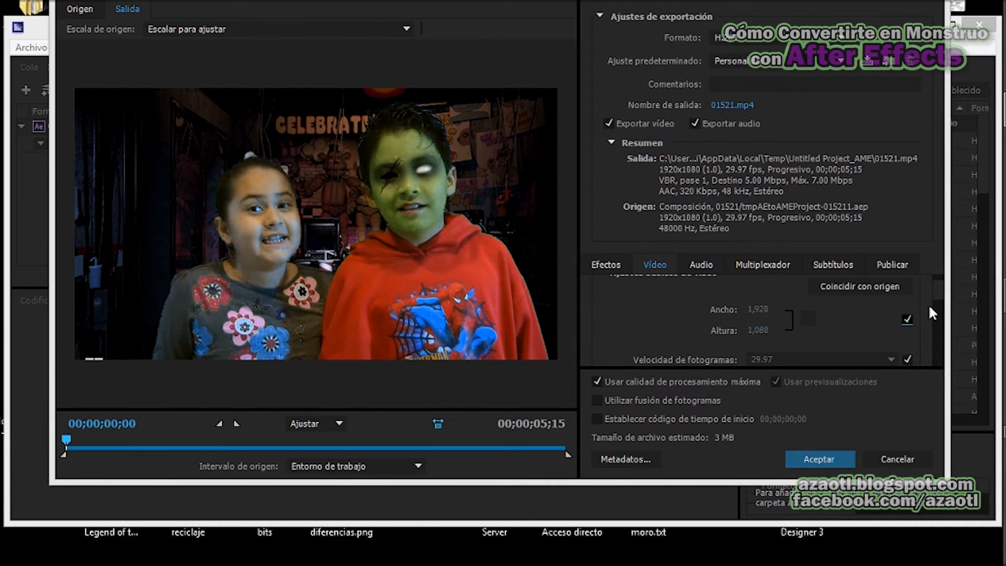
scroll(936, 304, "down", 2)
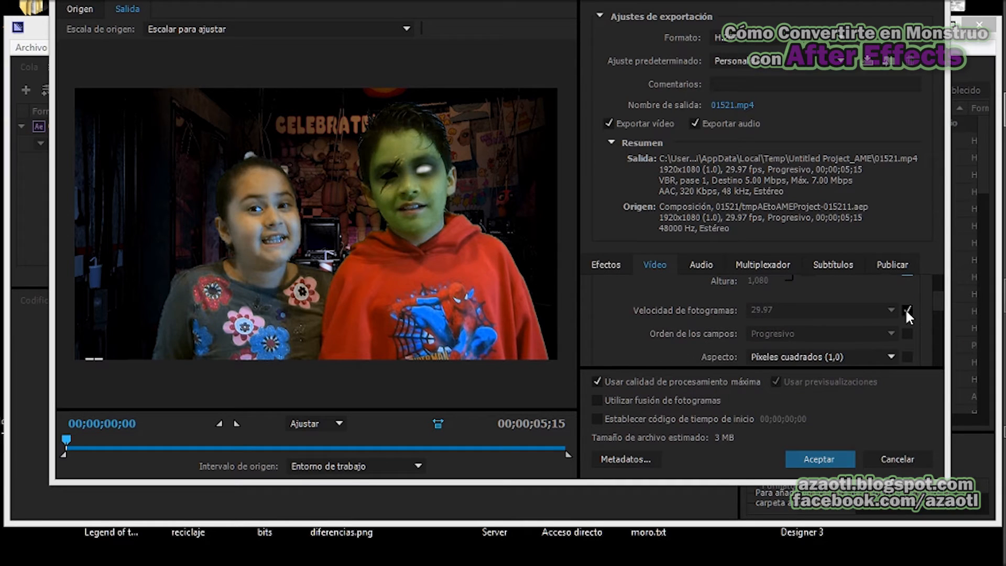
scroll(938, 319, "down", 5)
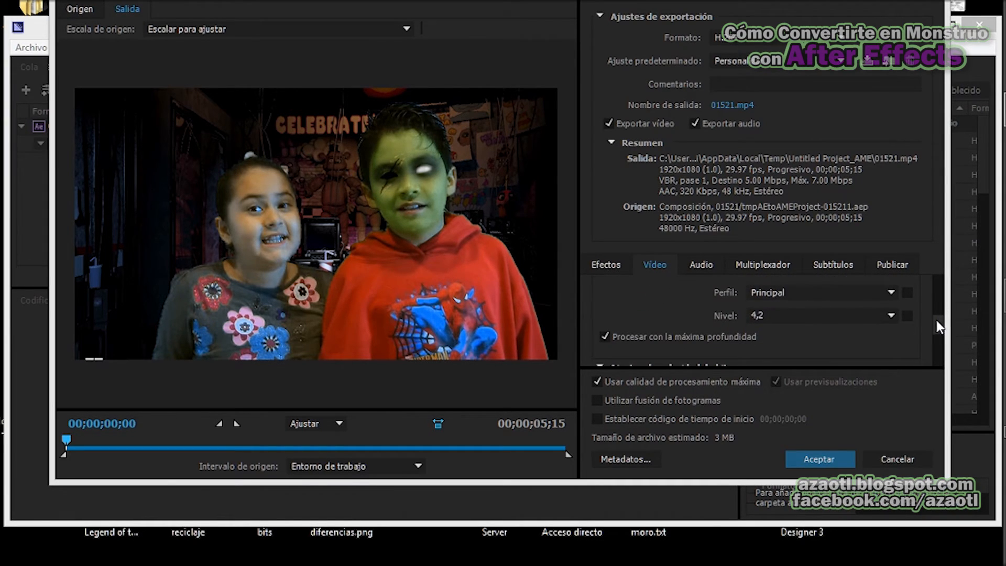
left_click(841, 296)
left_click(823, 330)
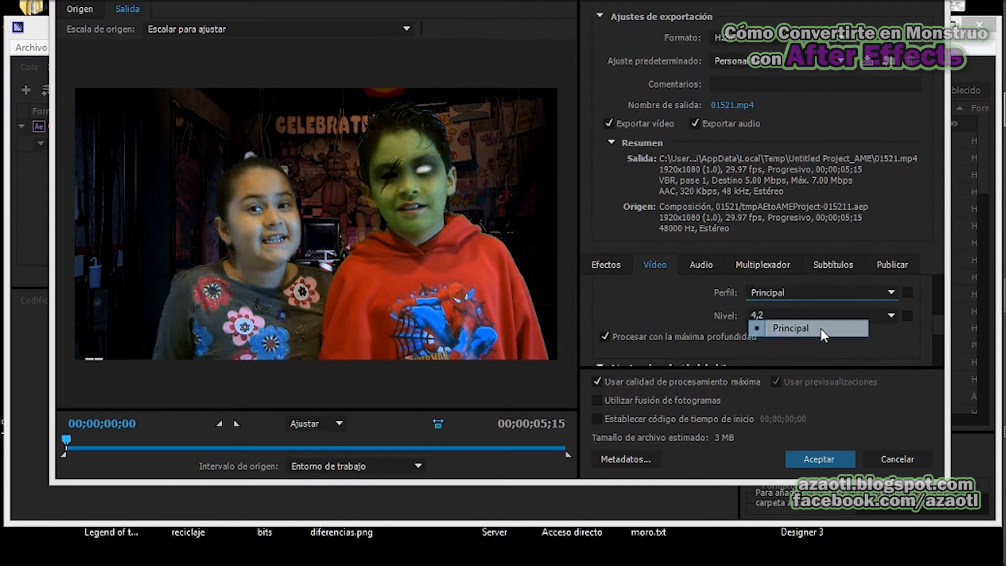
Step: Review the bitrate and advanced settings of the video export
scroll(938, 331, "down", 2)
scroll(938, 331, "down", 3)
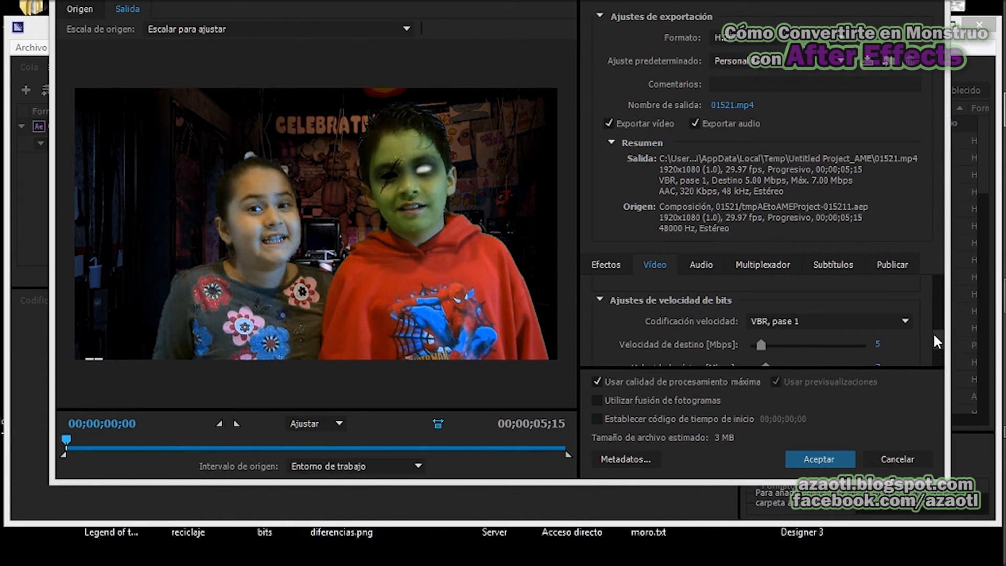
scroll(934, 343, "down", 3)
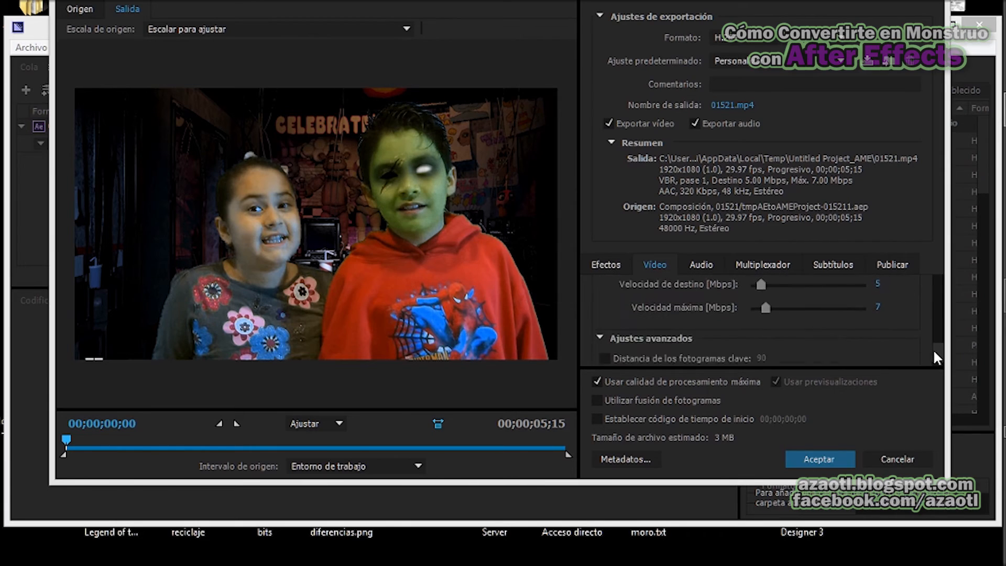
scroll(933, 352, "down", 1)
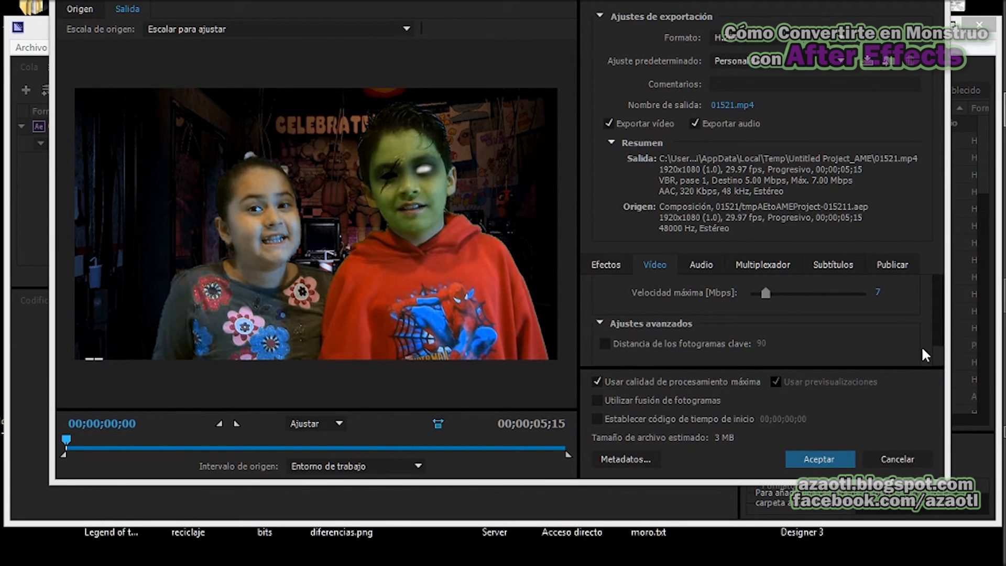
scroll(941, 350, "up", 2)
scroll(941, 350, "up", 3)
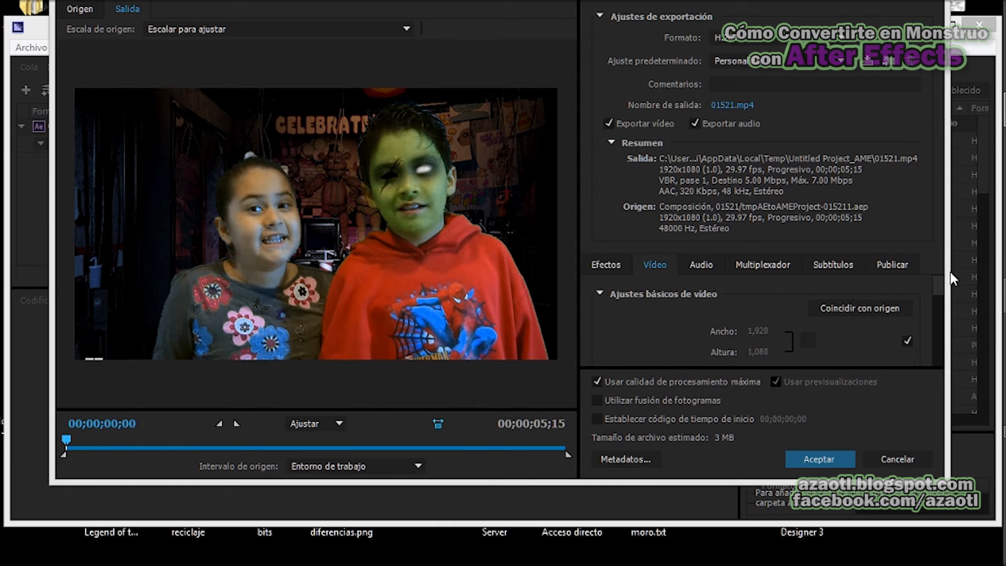
Step: Name the export's output file "monster makeup" as an MP4 video and save that name
left_click(724, 104)
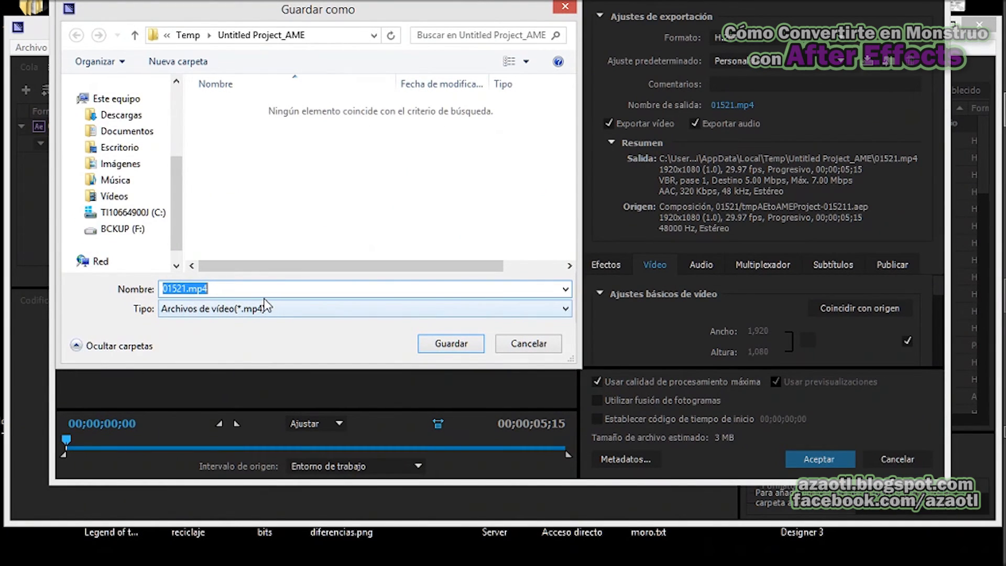
type("zom")
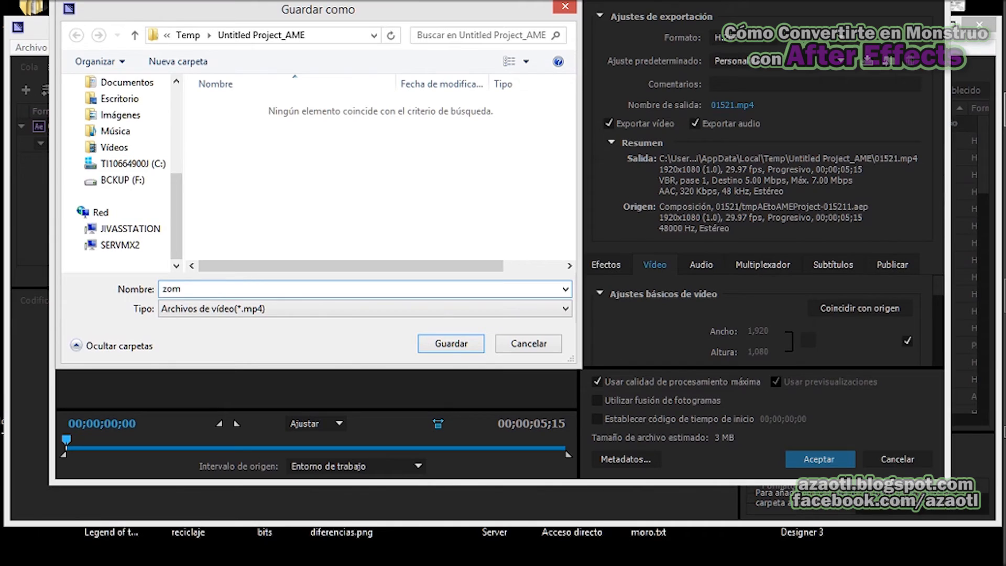
key("BackSpace")
key("BackSpace")
key("BackSpace")
type("monster makeup")
left_click(451, 348)
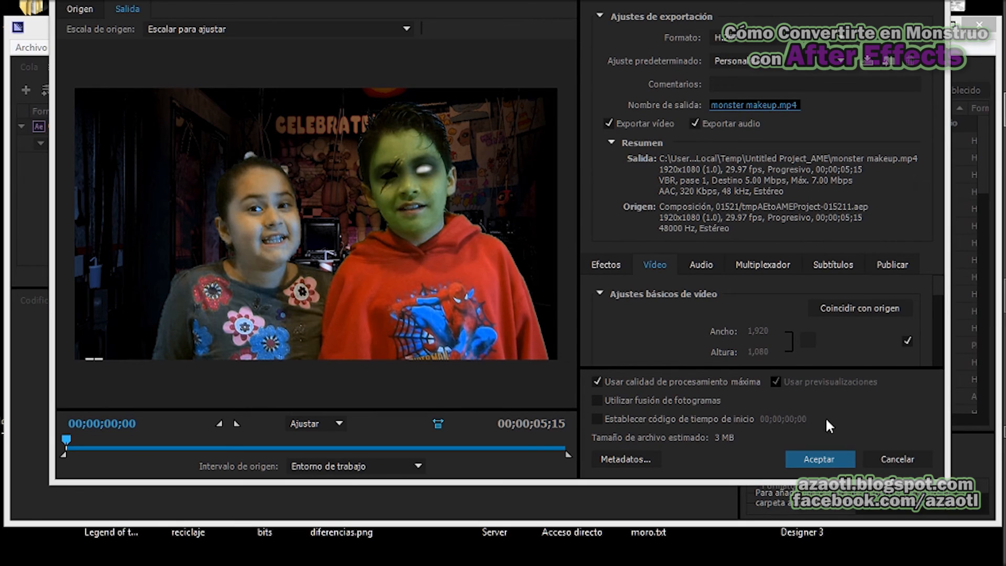
Step: Set the export's audio sample rate to 44100 Hz, accept the export settings and start encoding the queue
left_click(701, 265)
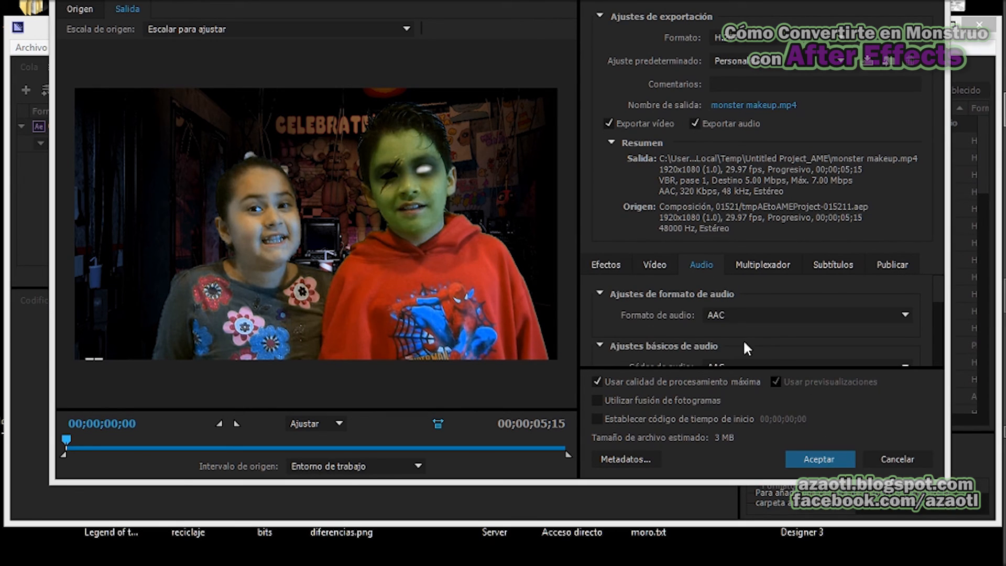
left_click_drag(935, 291, 928, 304)
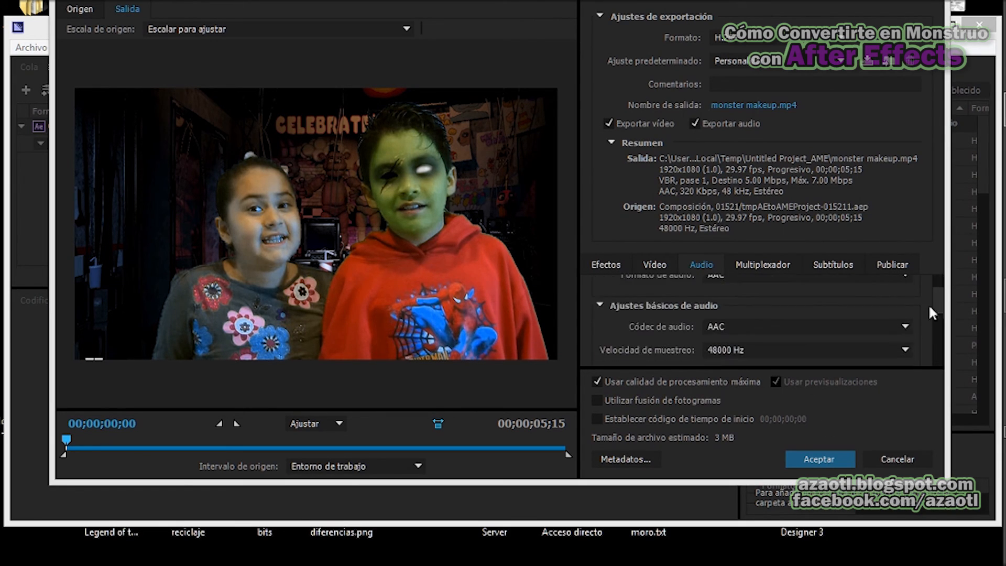
left_click(837, 349)
left_click(772, 384)
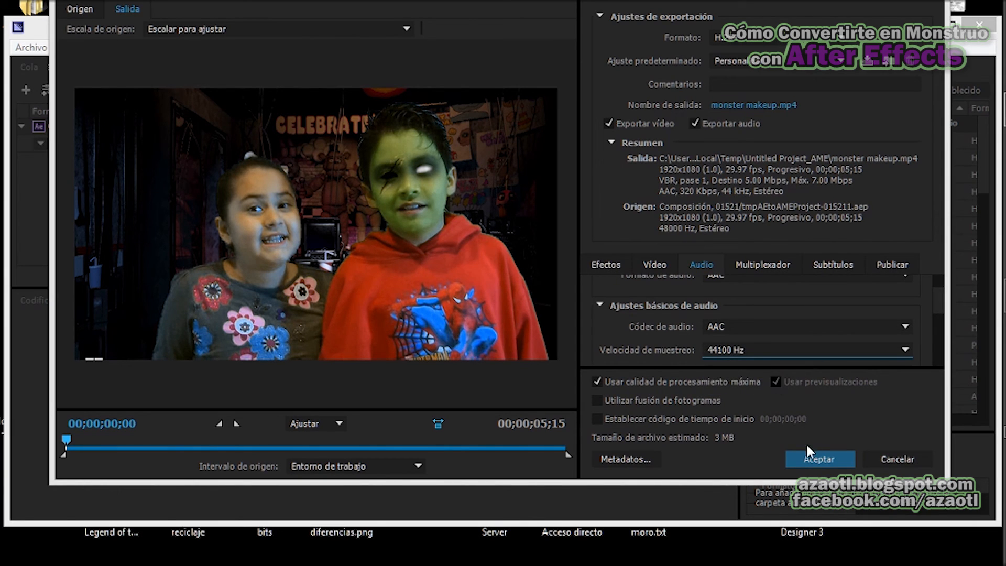
left_click(809, 457)
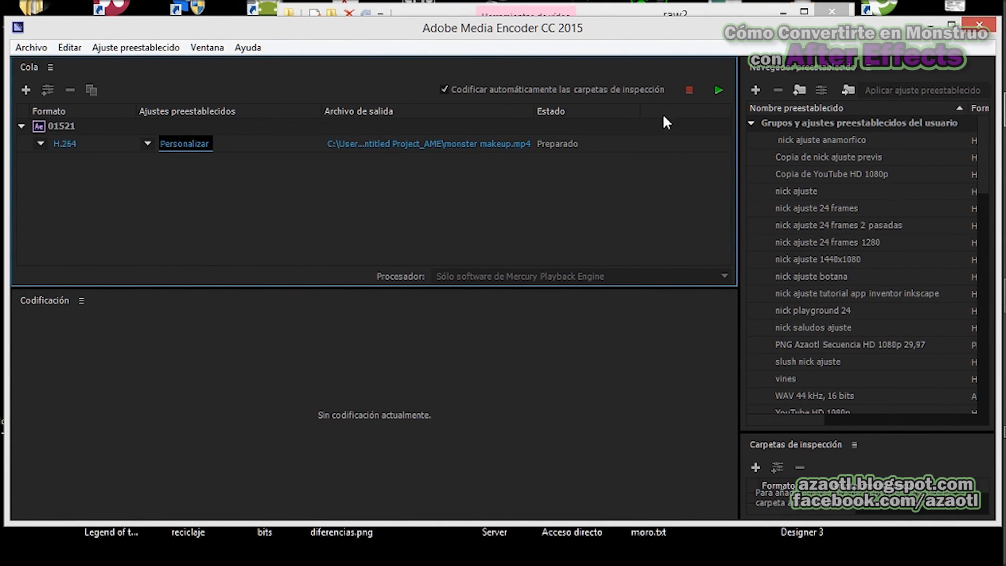
left_click(718, 90)
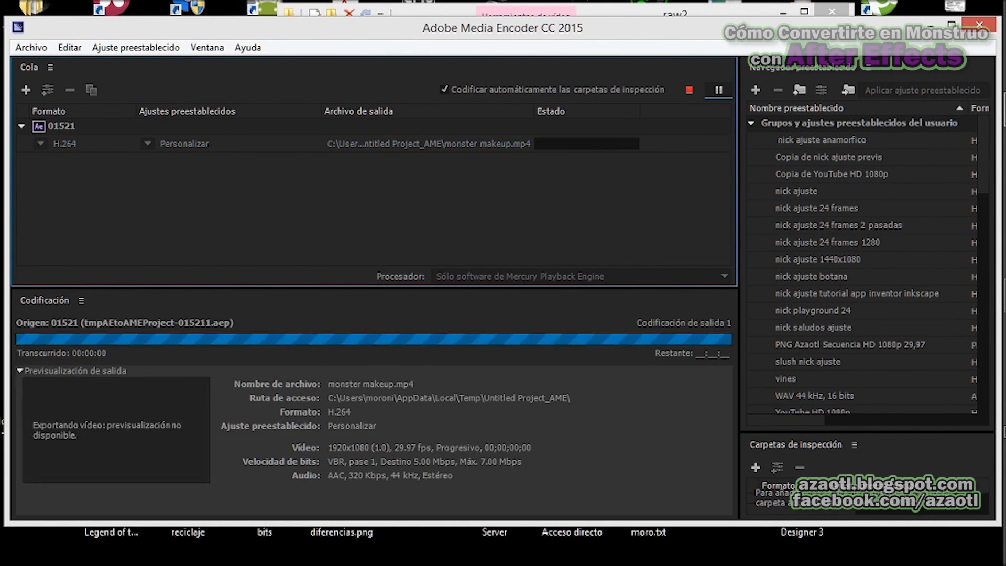